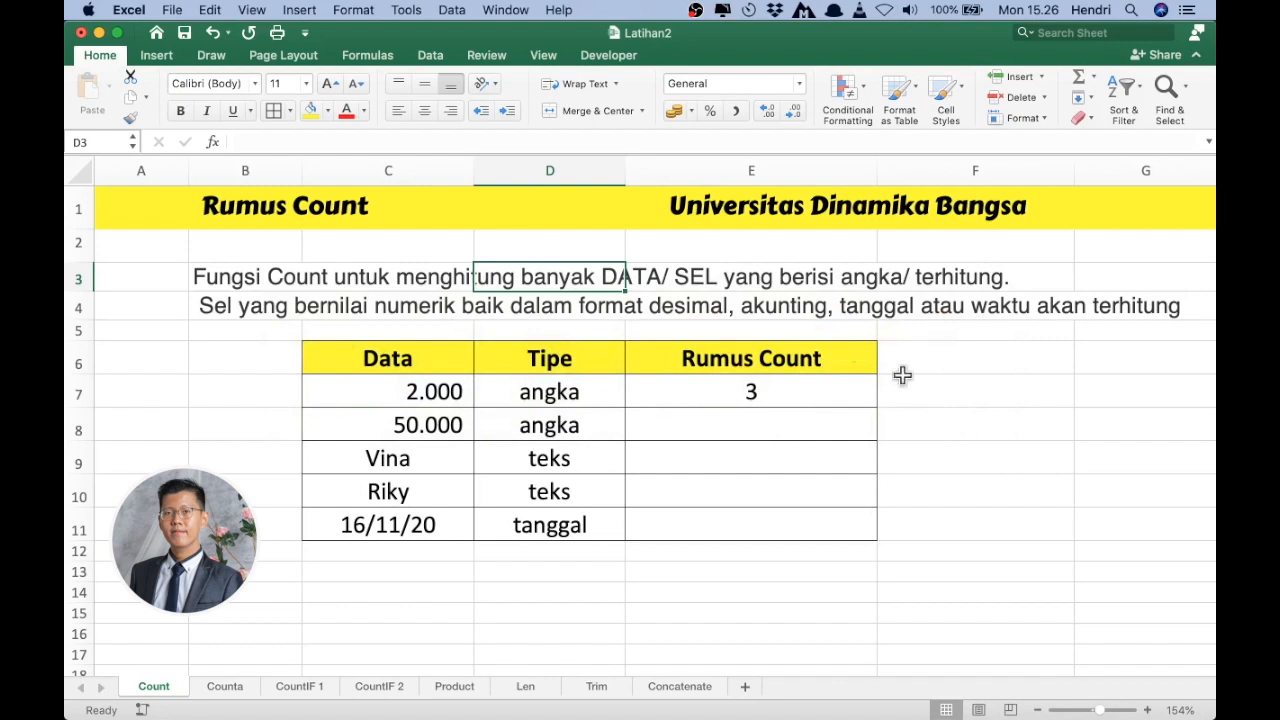
Examine the Count sheet's title, function description and the entries in the Data column from C7 to C11.
click(208, 215)
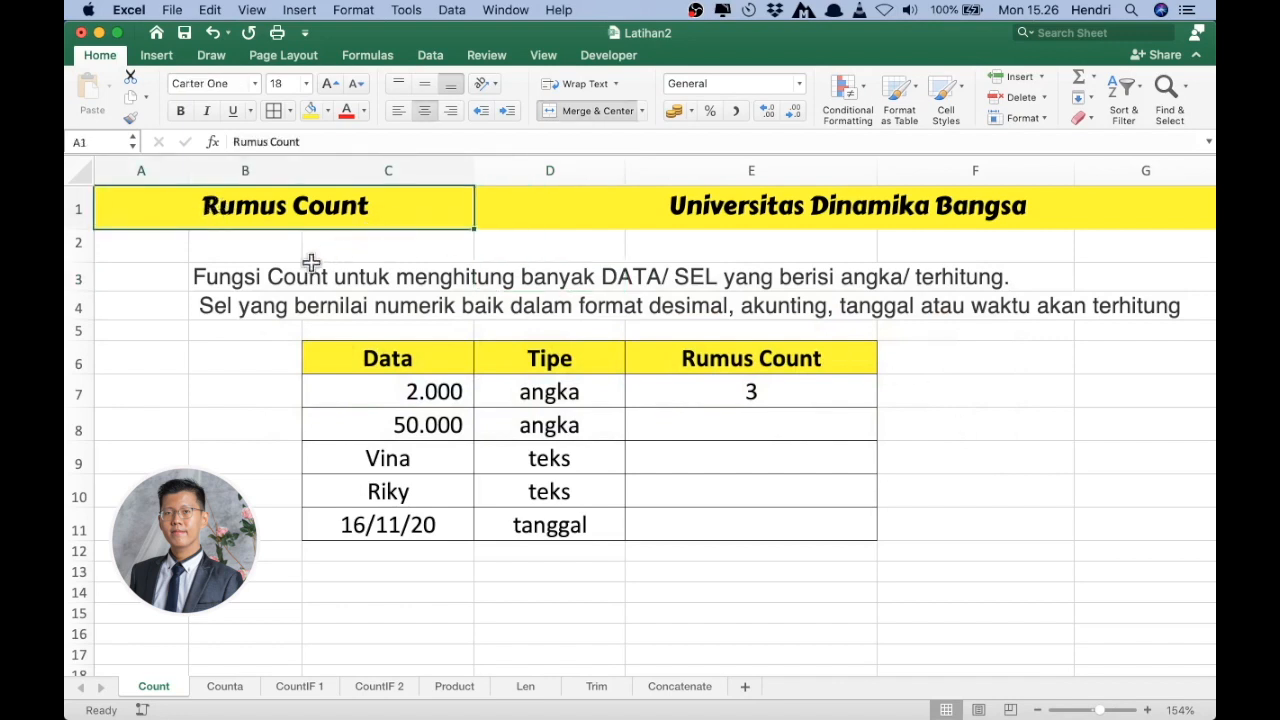
click(222, 303)
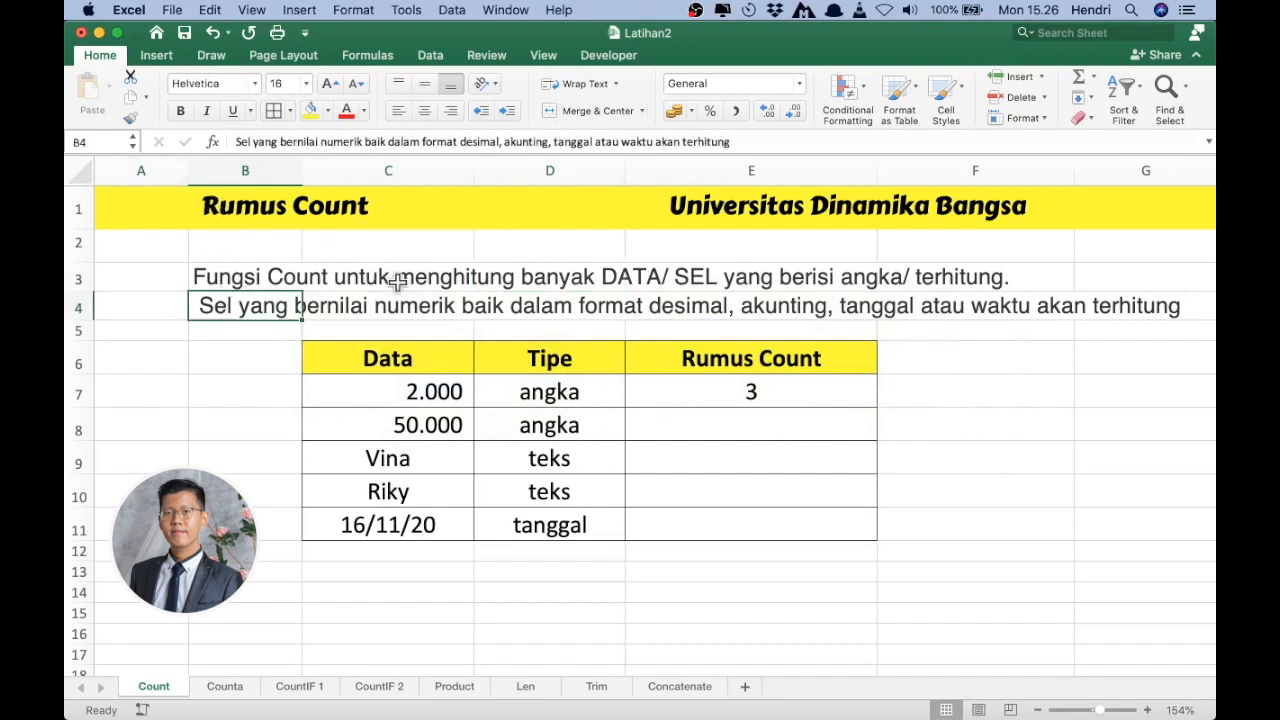
click(547, 281)
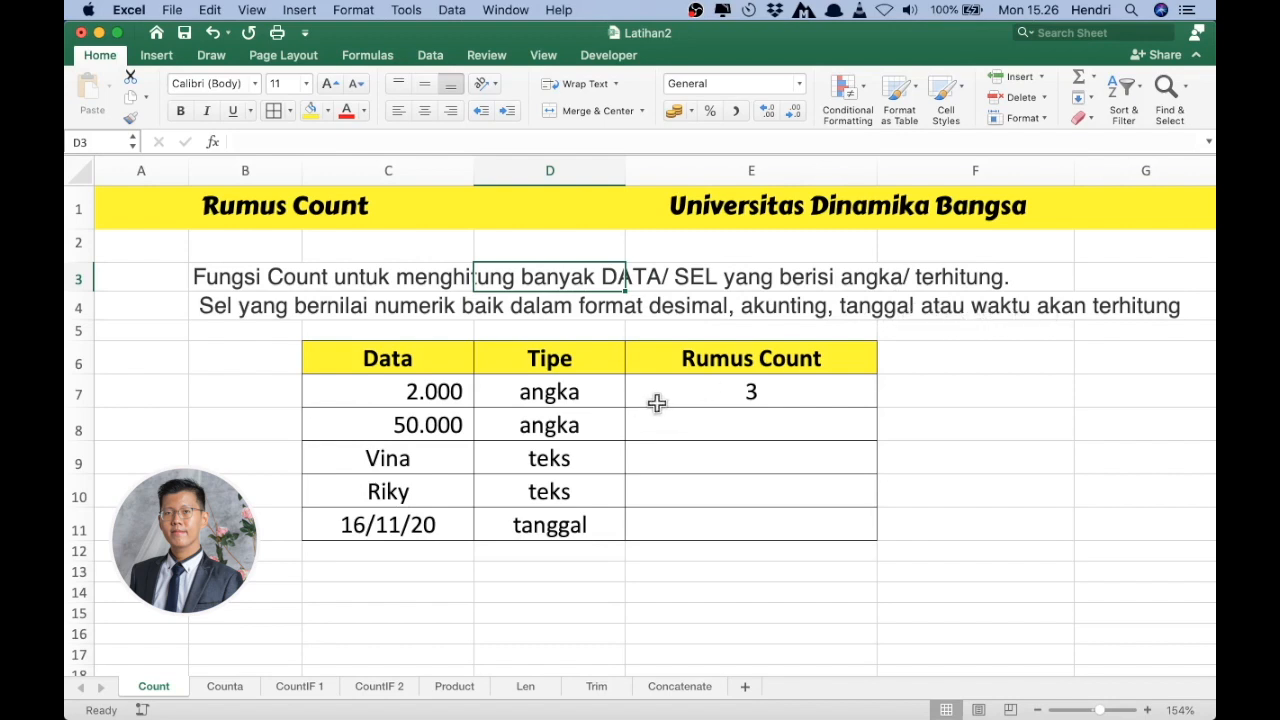
click(420, 391)
click(420, 426)
click(420, 391)
drag(420, 391, 420, 508)
click(430, 535)
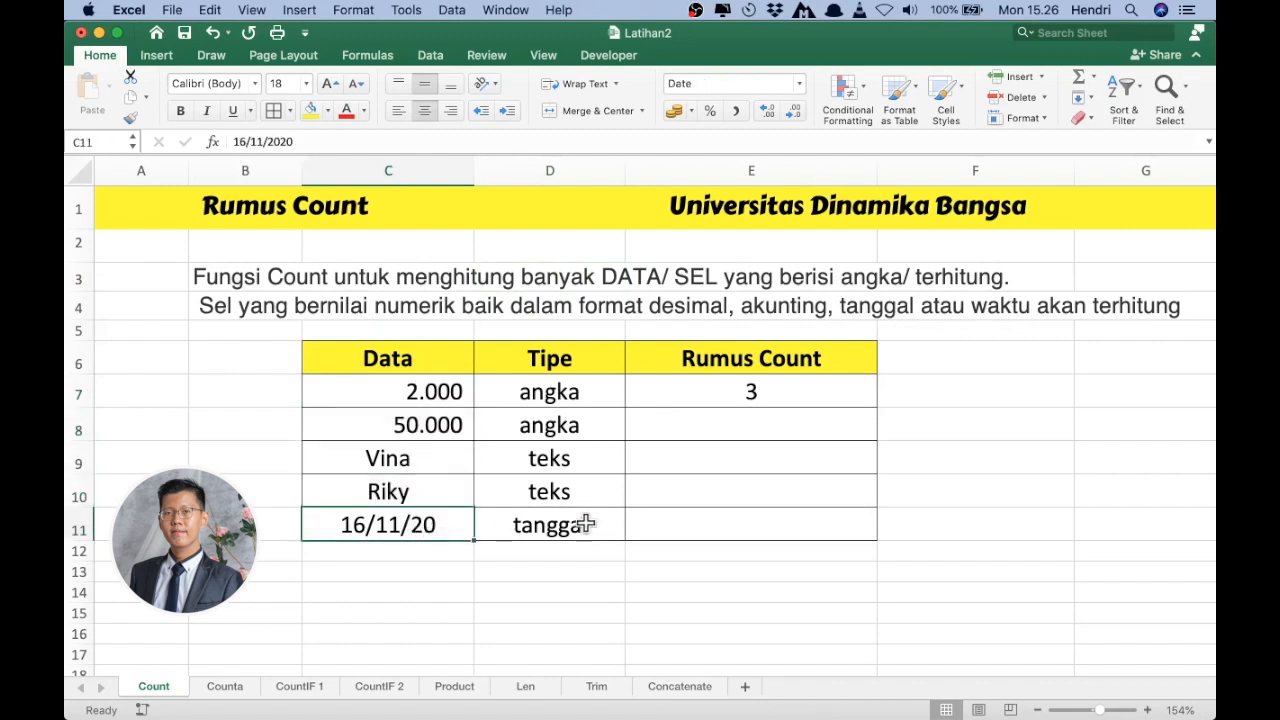
Clear the Rumus Count result in E7 and enter the formula =COUNT(C7:C11) there.
click(757, 395)
key(Delete)
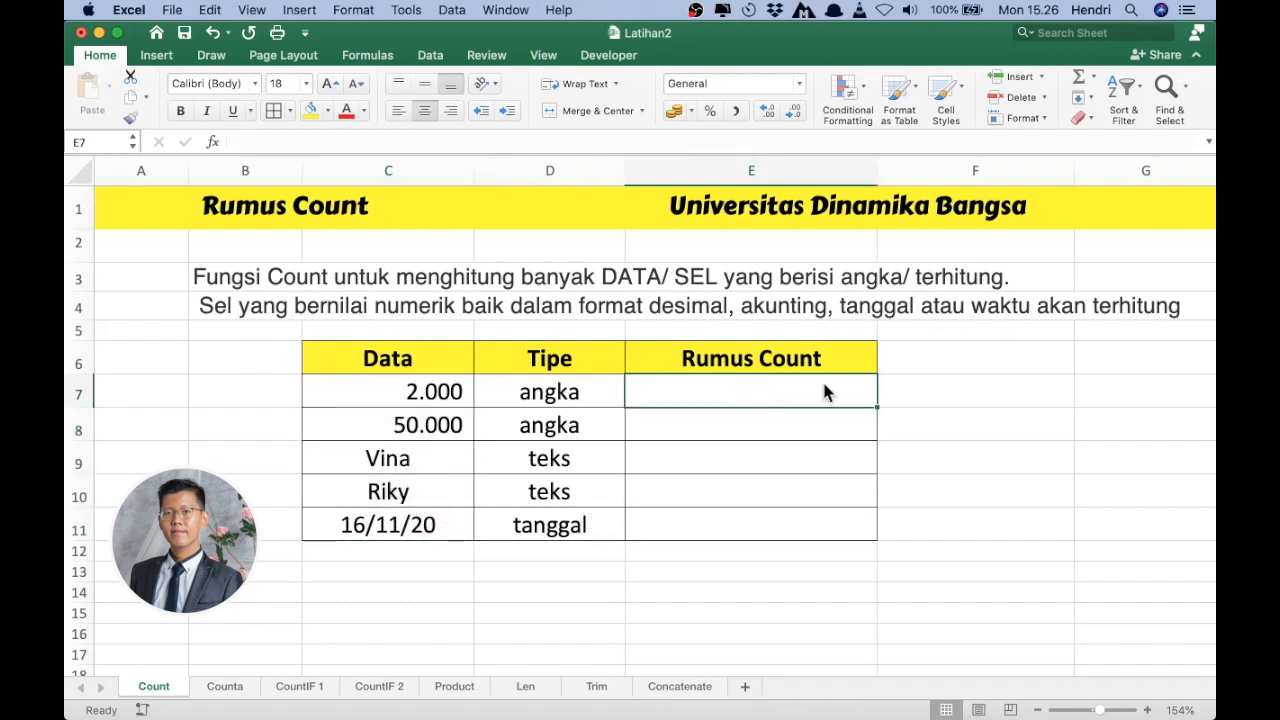
text(=COUNT)
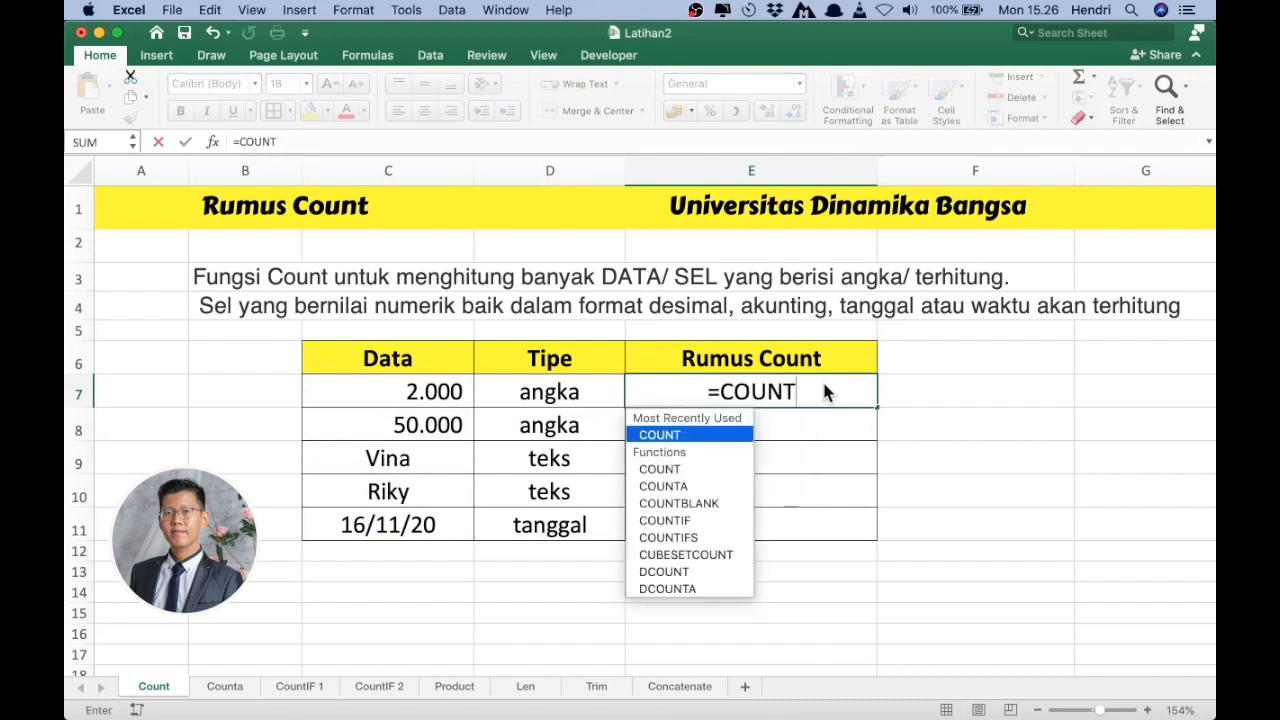
text(()
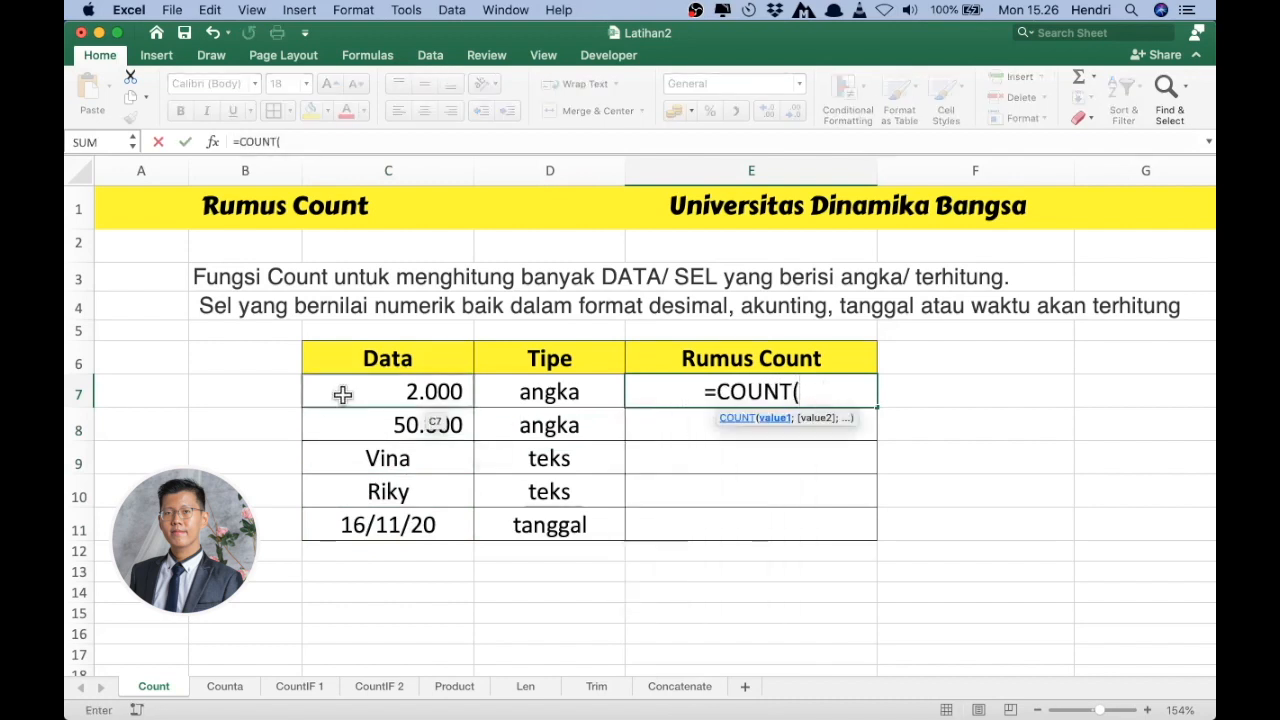
drag(355, 394, 360, 526)
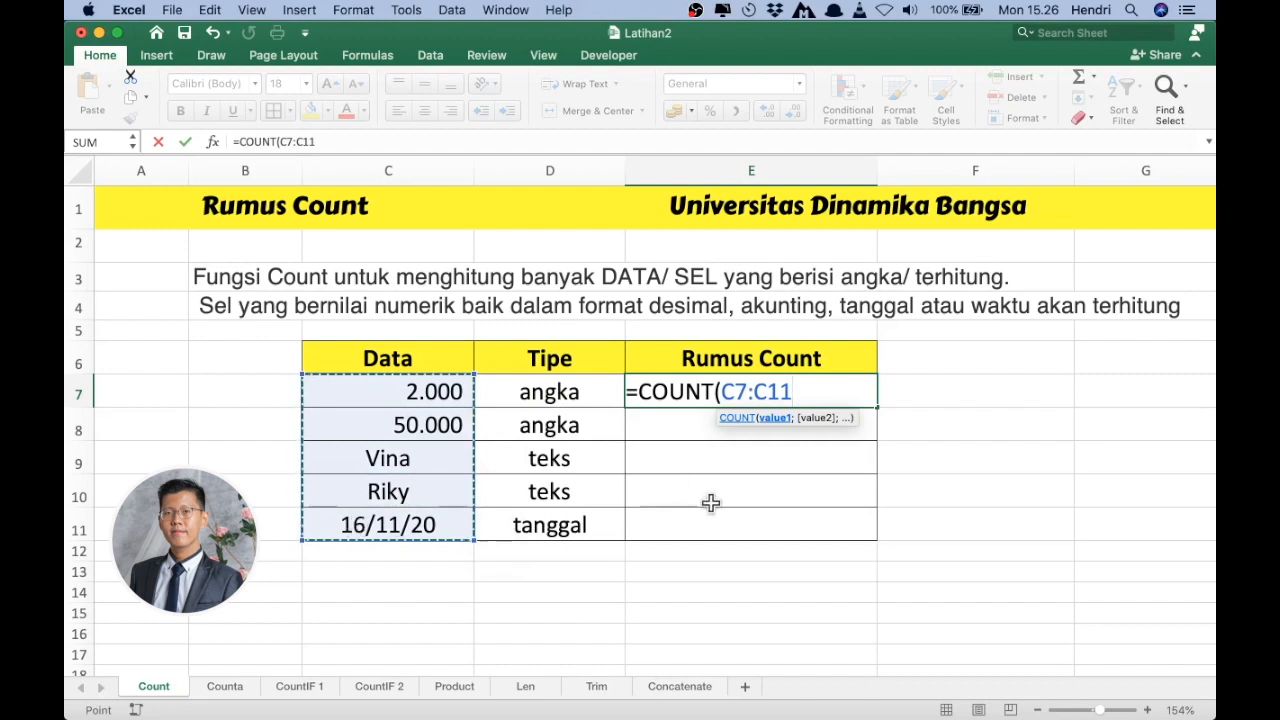
text())
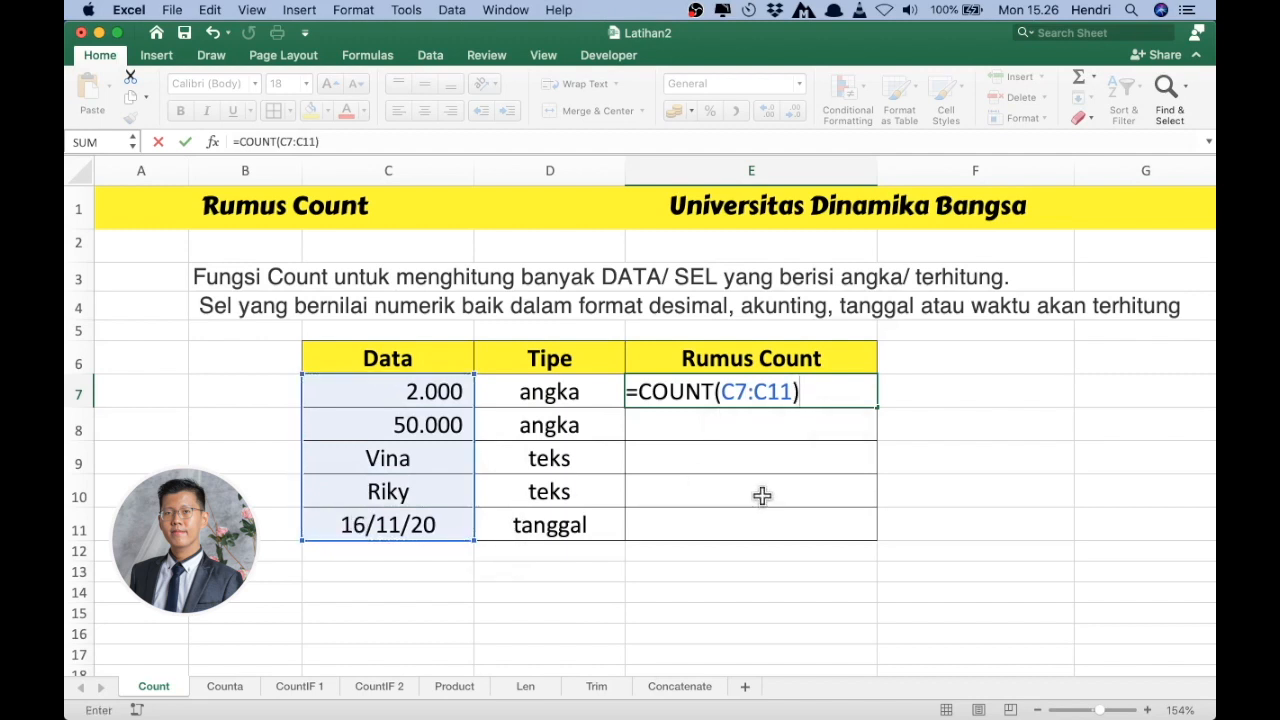
key(Return)
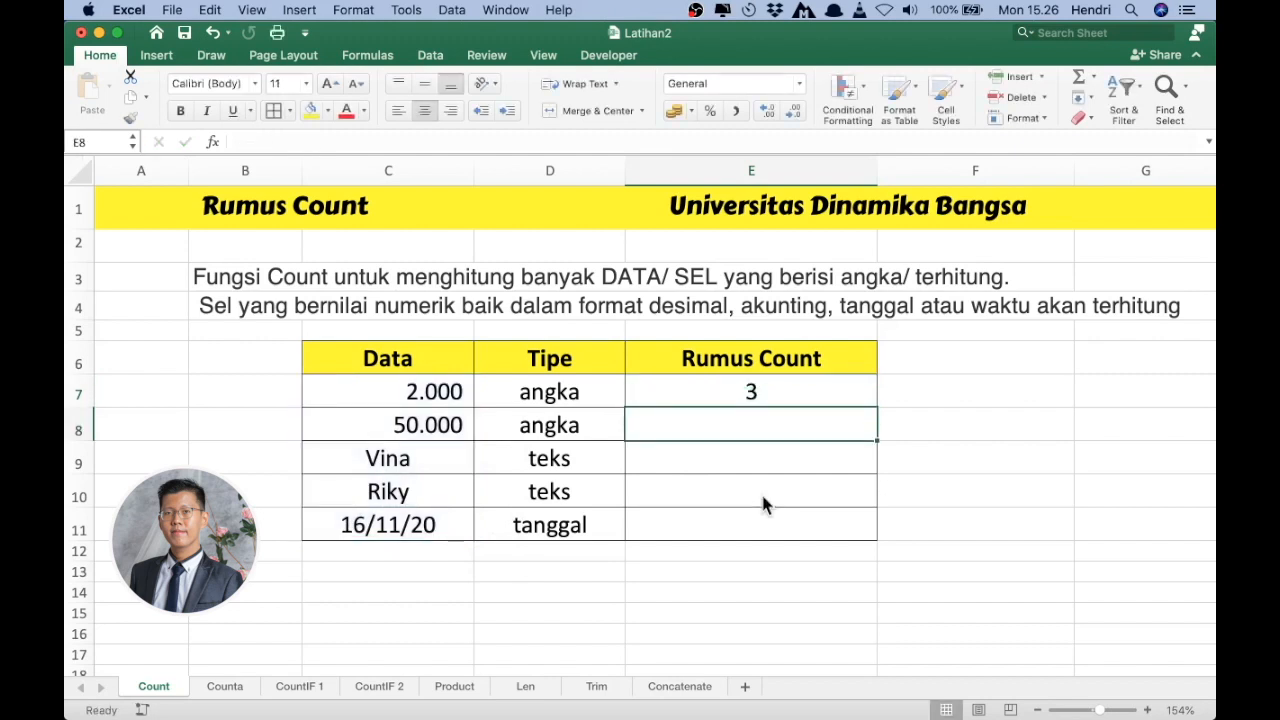
Compare the COUNT result in E7 with the number, text and date entries in C7:C11.
click(754, 388)
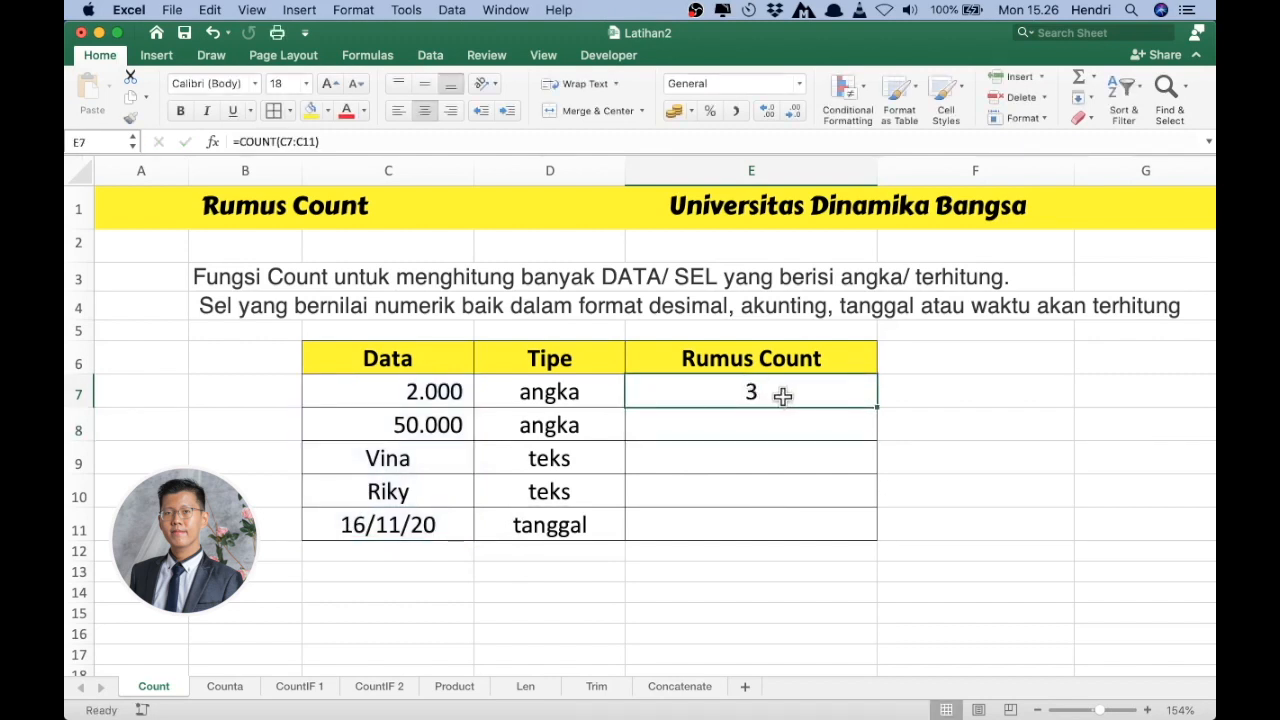
click(421, 395)
click(420, 428)
click(390, 530)
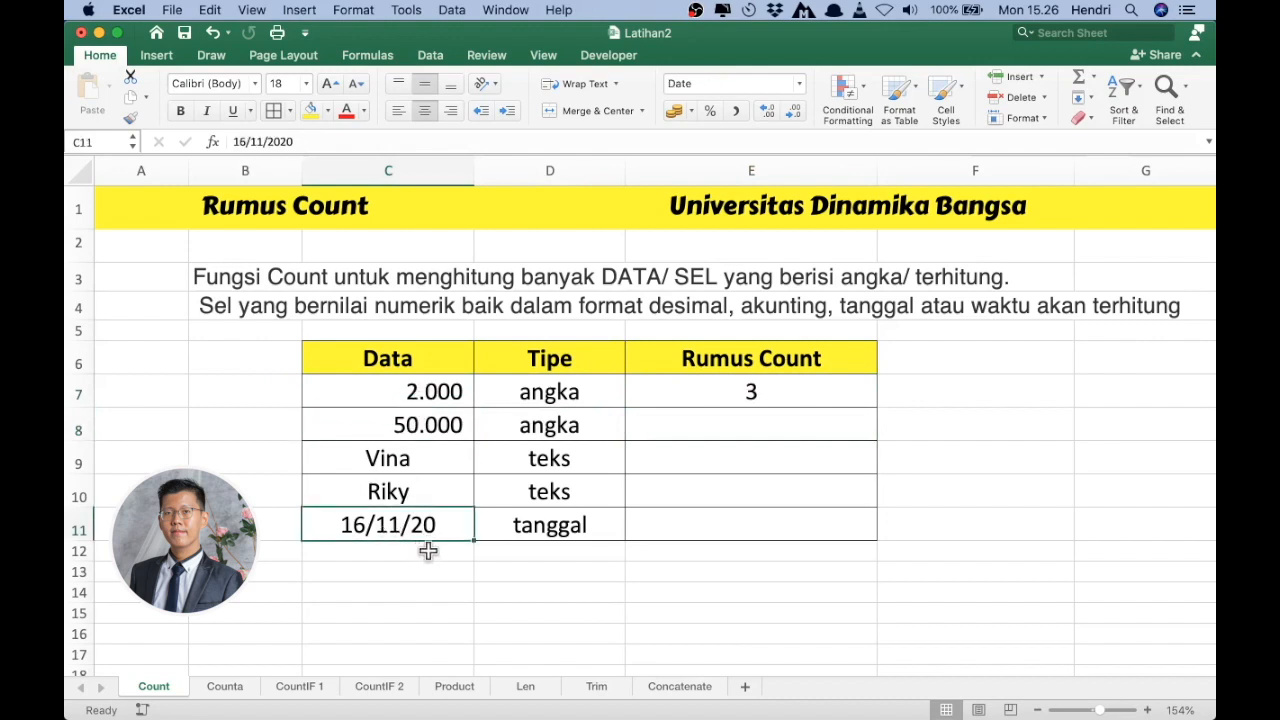
click(838, 394)
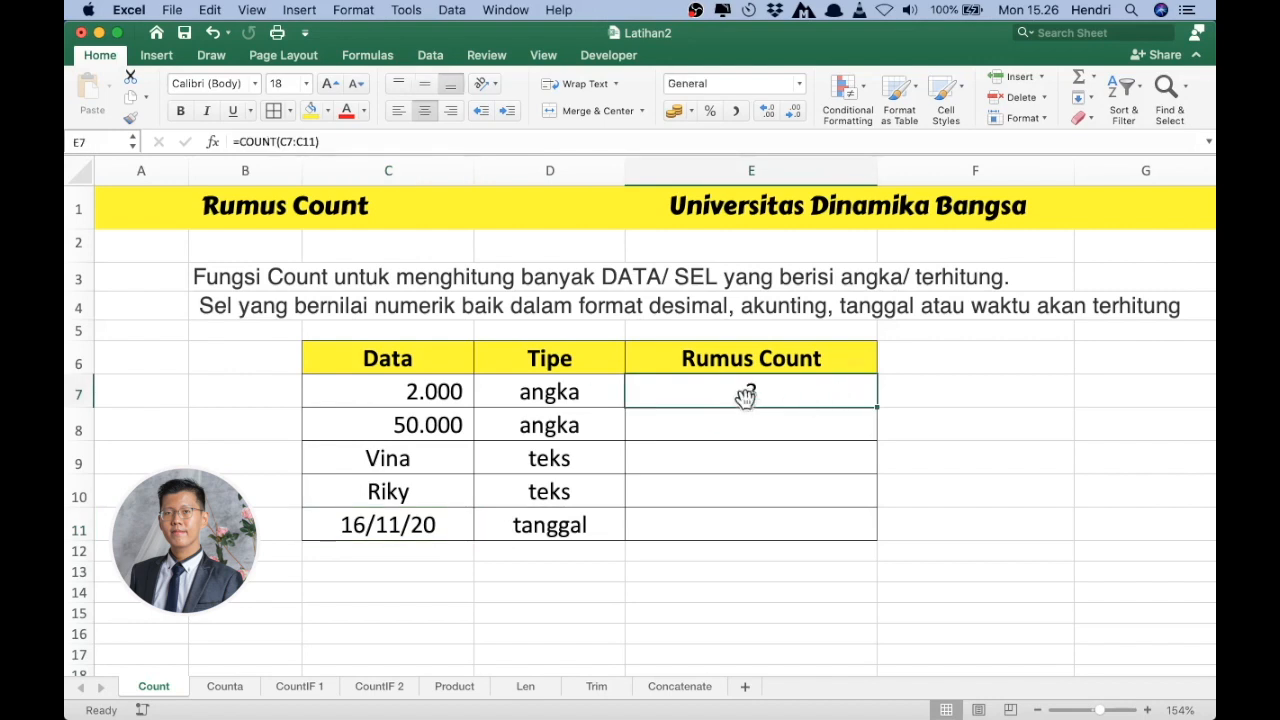
drag(423, 391, 391, 524)
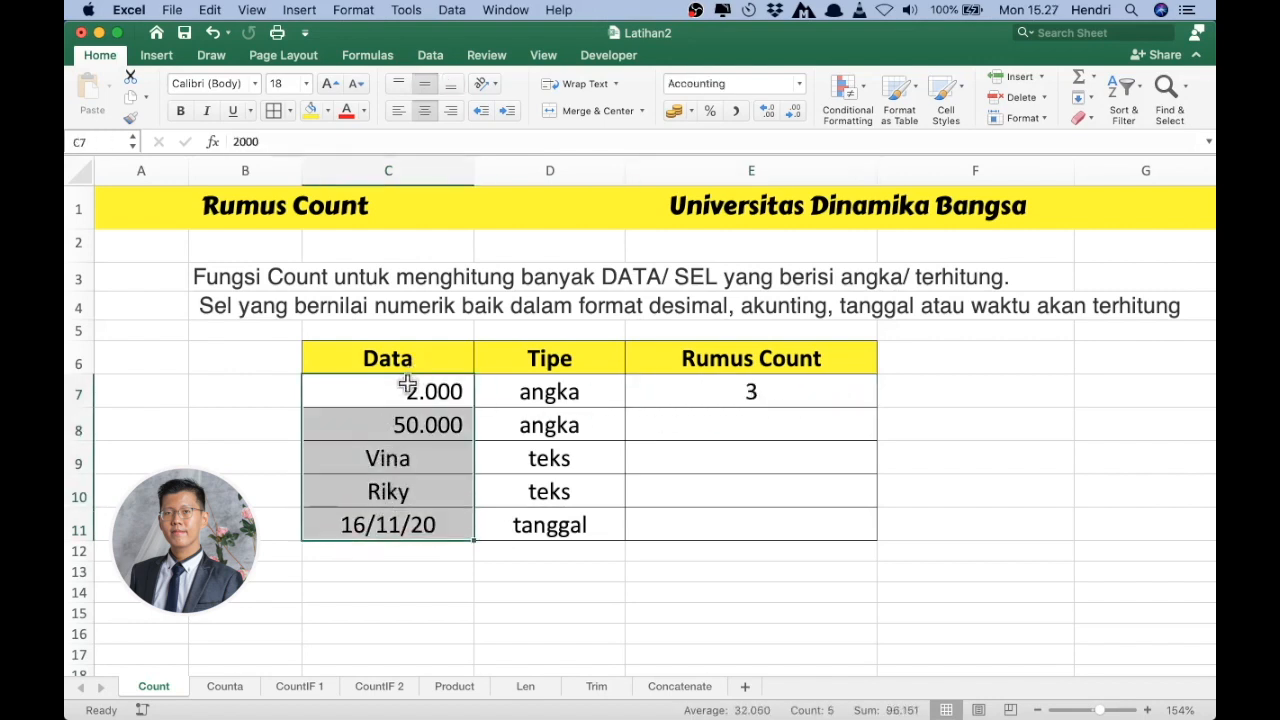
drag(381, 461, 373, 487)
click(443, 461)
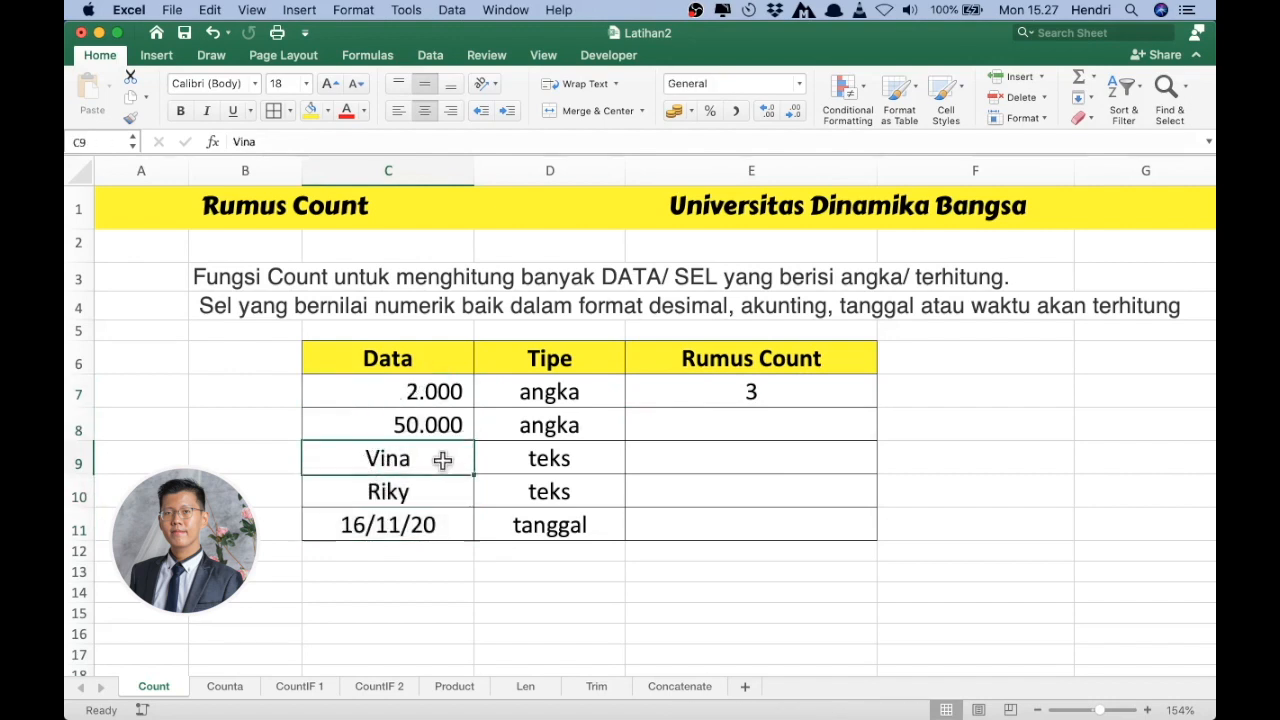
click(748, 393)
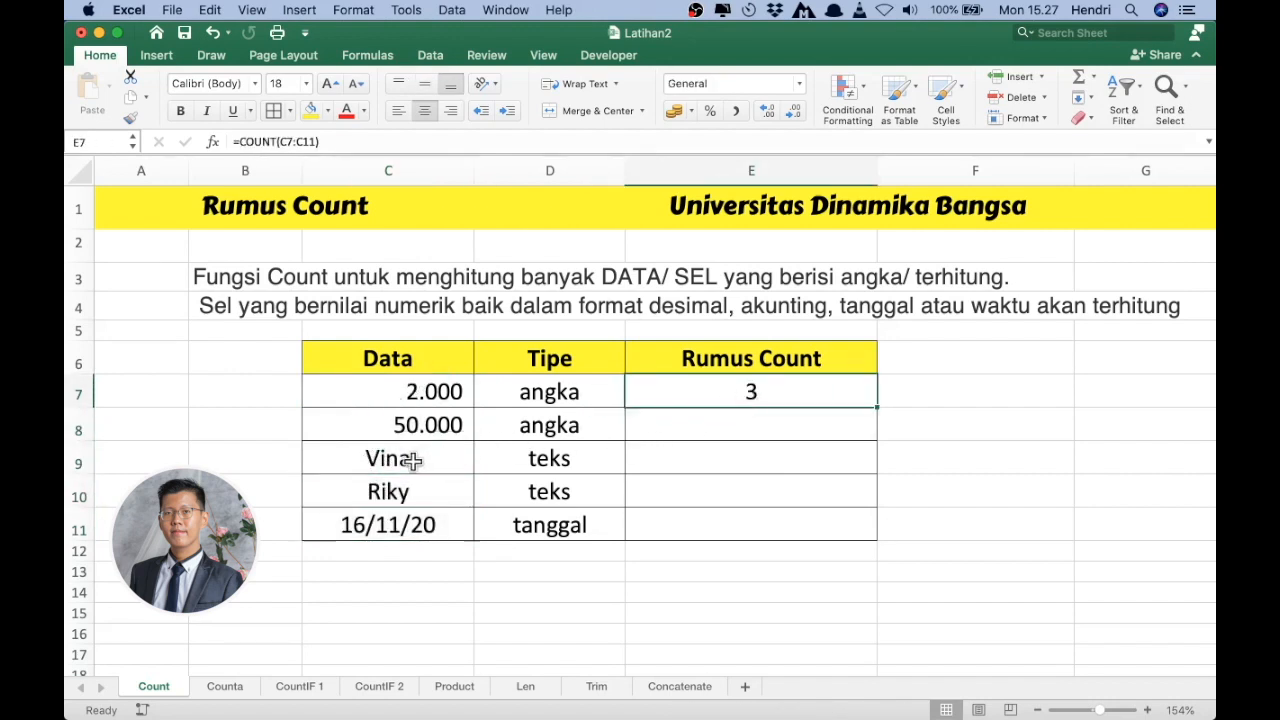
Open the Counta sheet and inspect its title, the NAMA MAHASISWA header and the Jumlah Mahasiswa cell.
click(224, 686)
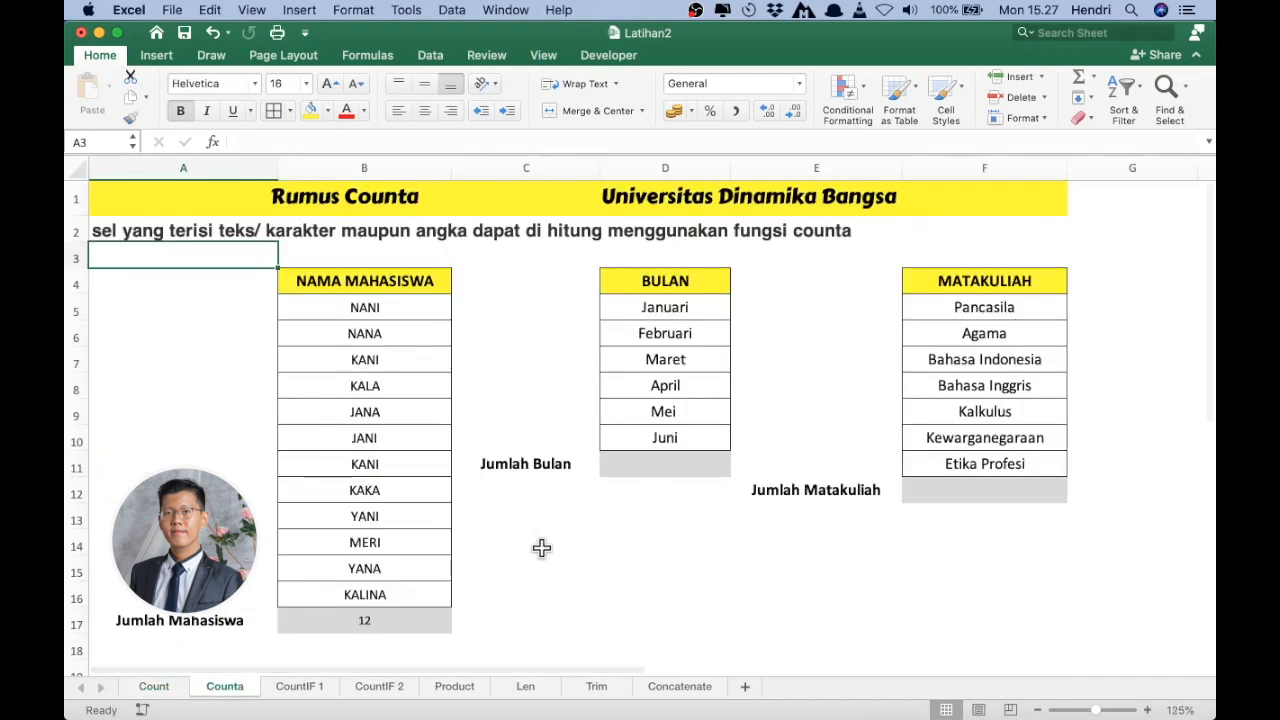
click(350, 193)
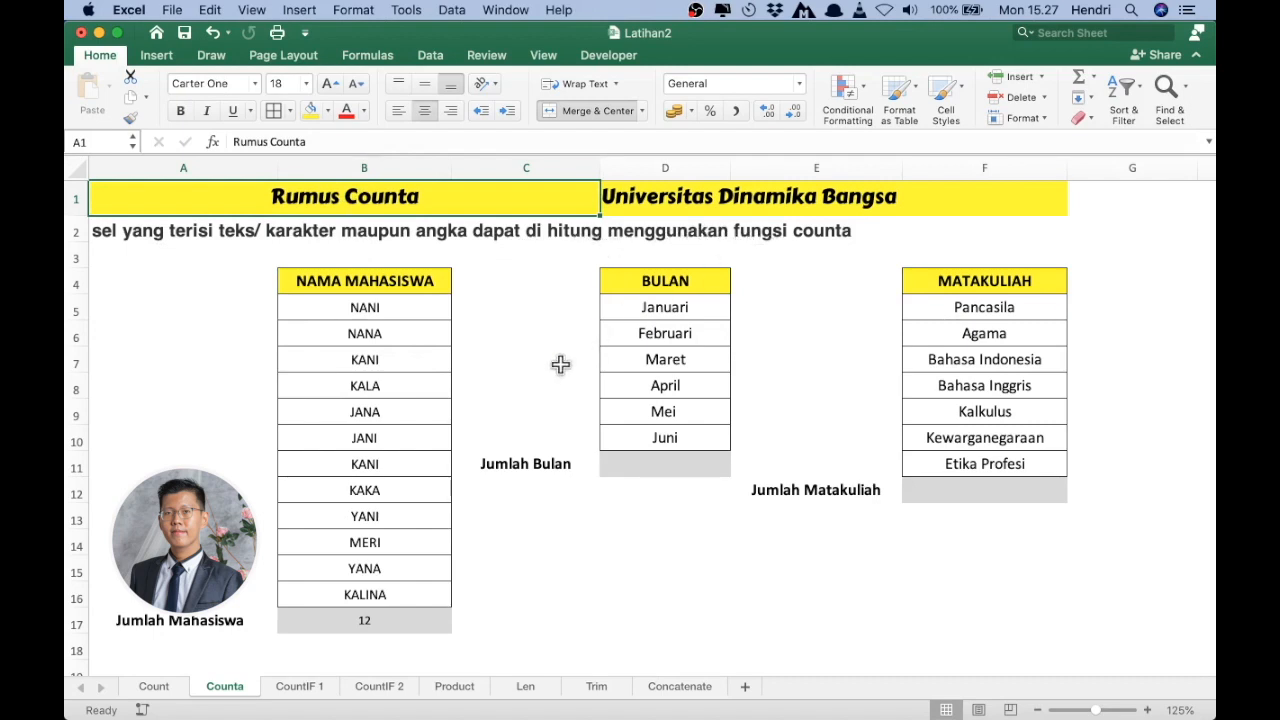
click(405, 622)
click(374, 272)
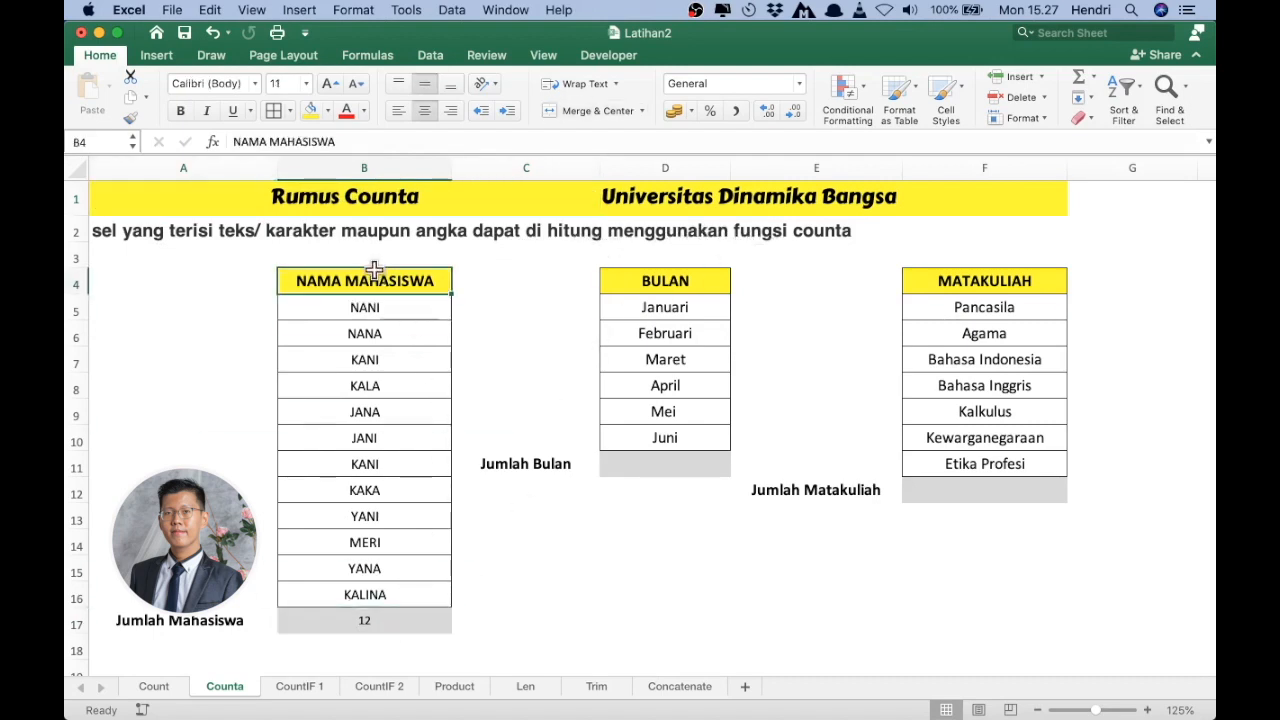
Clear the Jumlah Mahasiswa result in B17 and enter the formula =COUNTA(B5:B16) there.
click(382, 627)
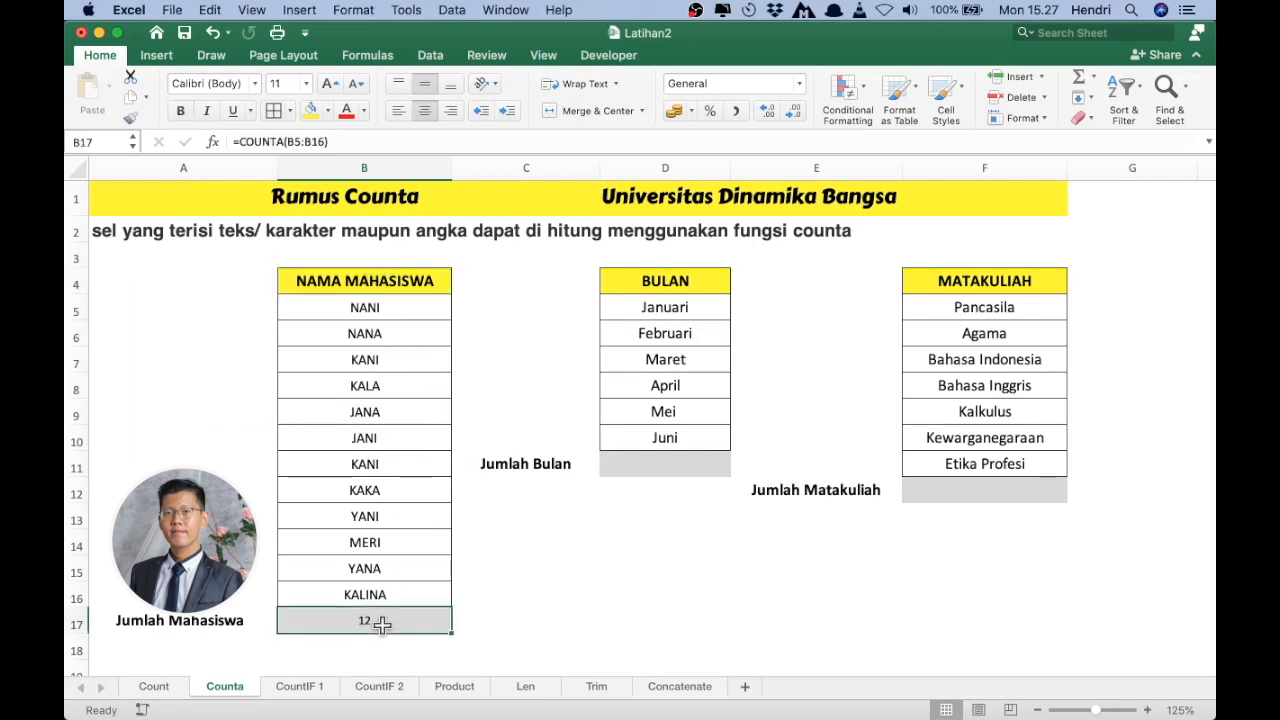
key(Delete)
text(=)
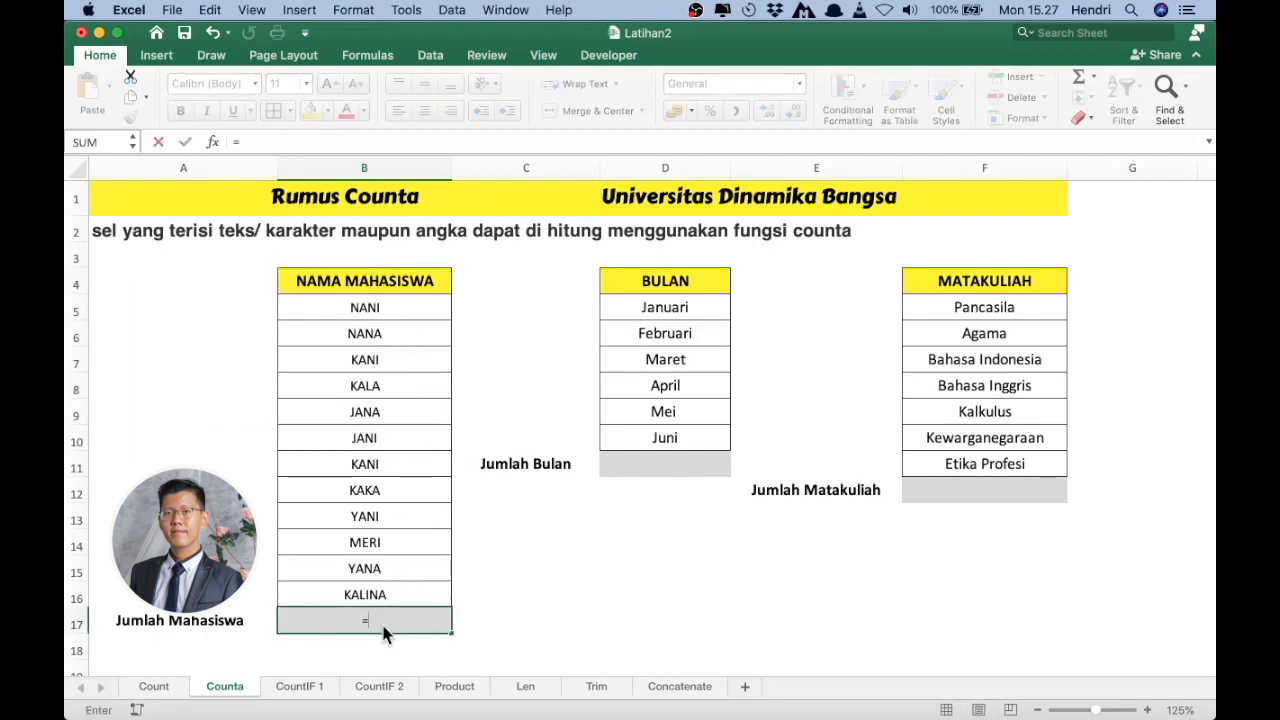
text(COUNTA)
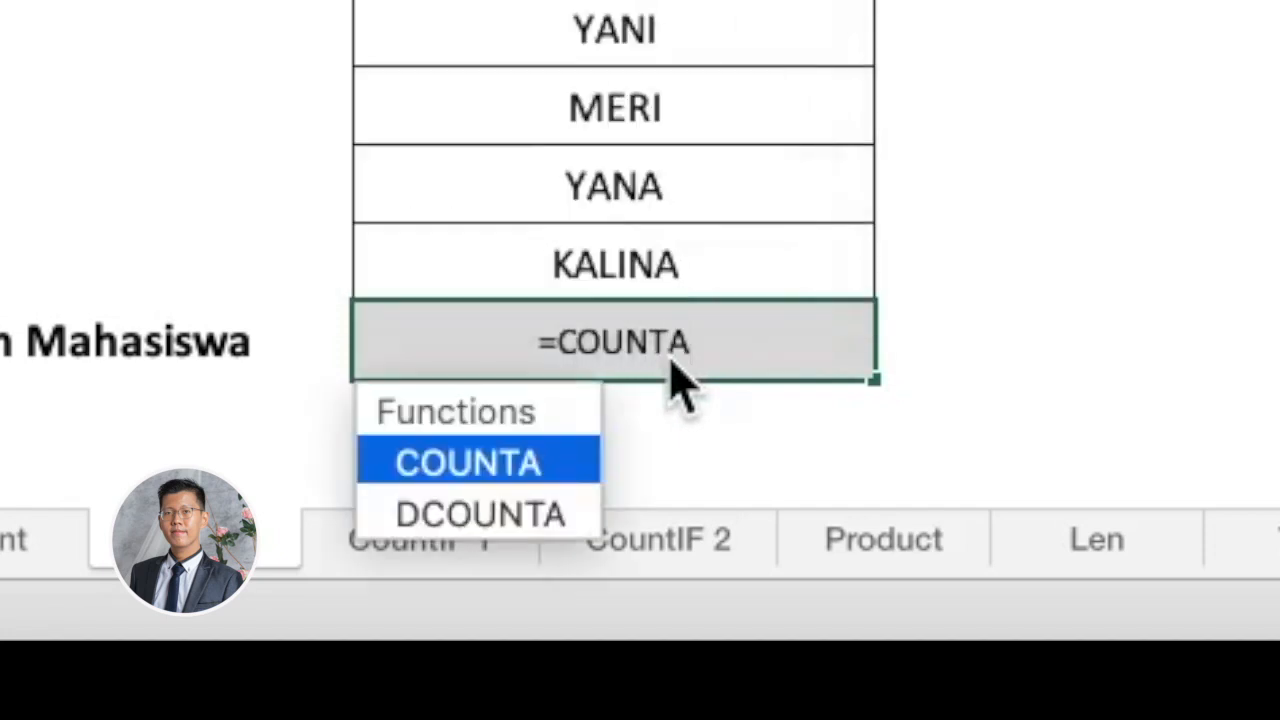
text(()
drag(670, 0, 700, 277)
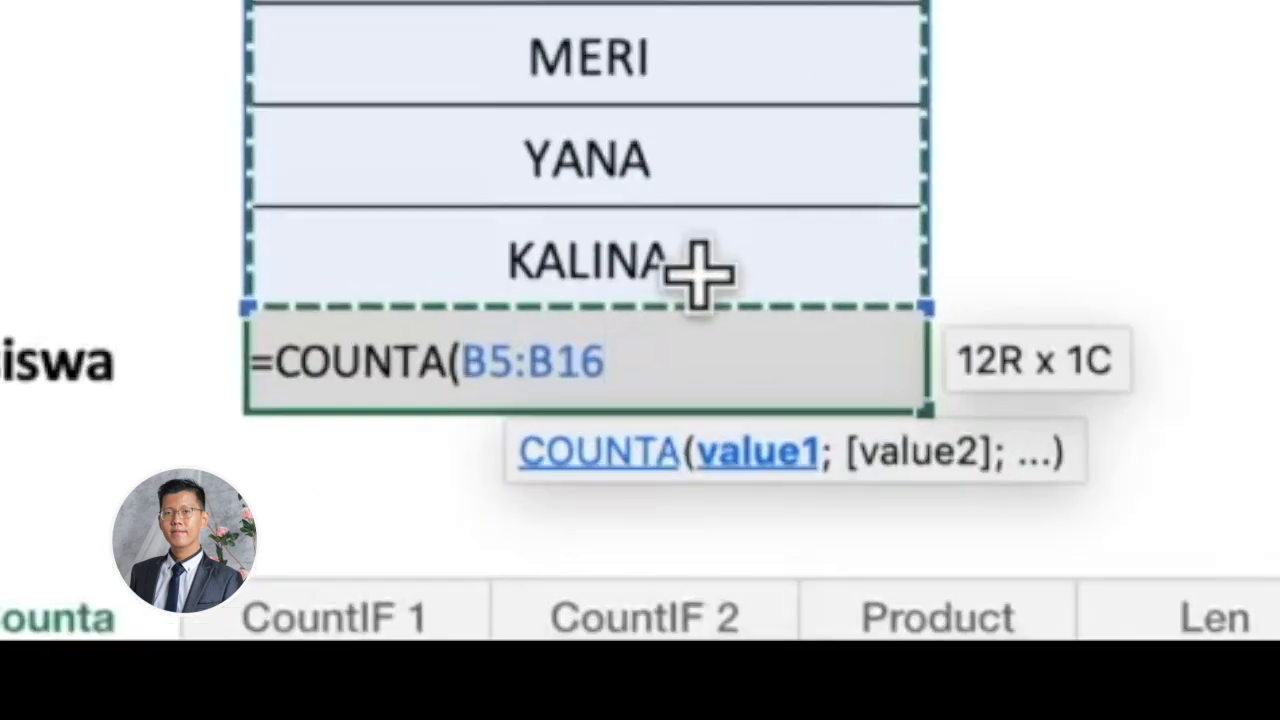
text())
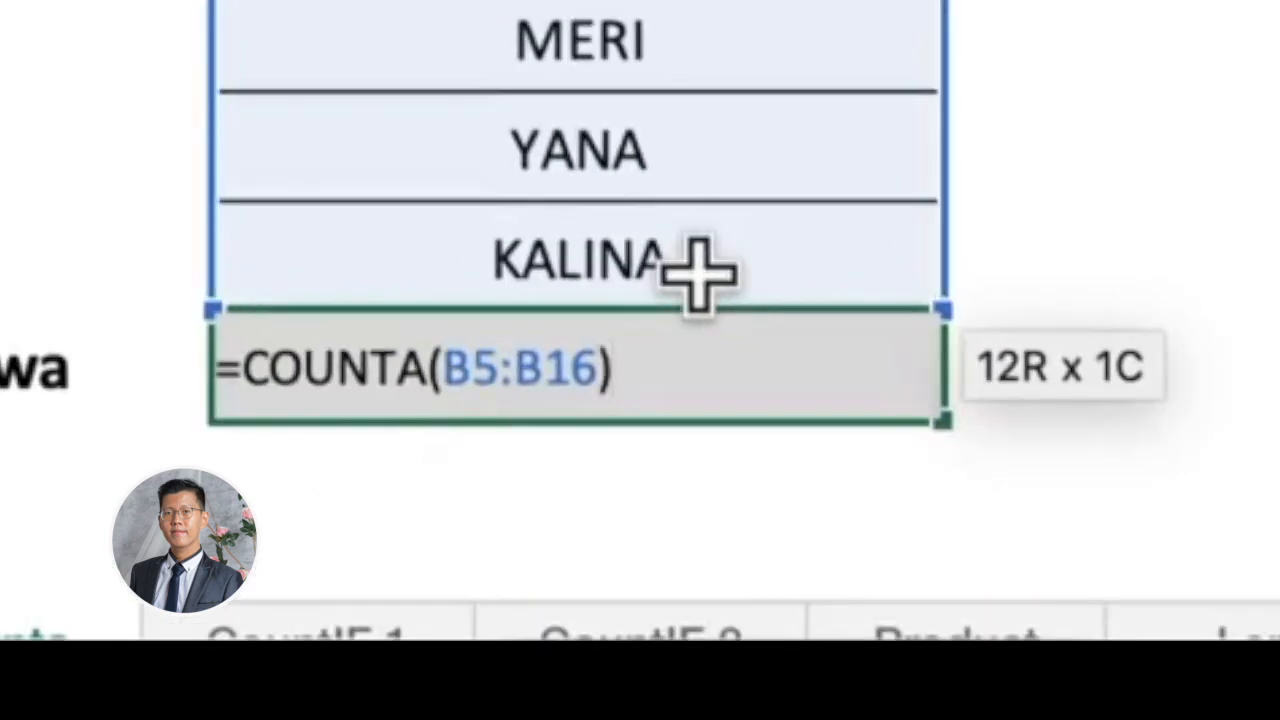
key(Return)
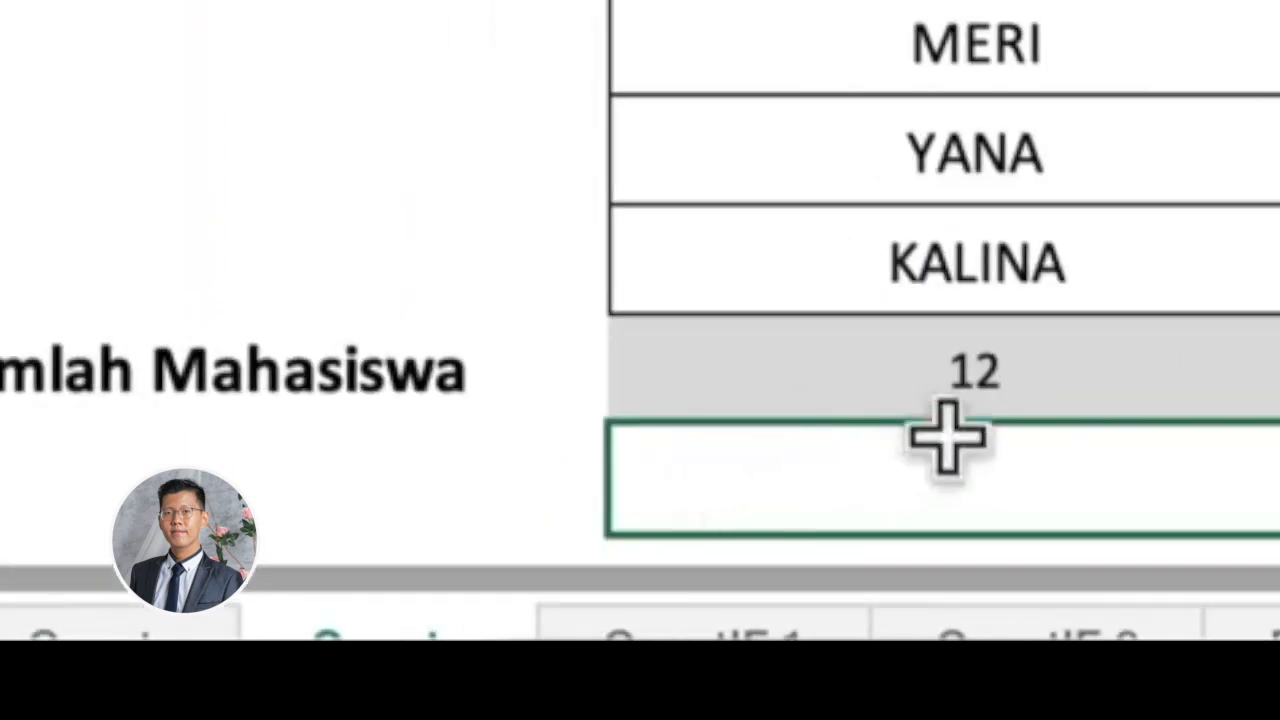
Check the Jumlah Mahasiswa result against the student names listed in B5:B16.
click(1015, 405)
drag(1092, 70, 1094, 266)
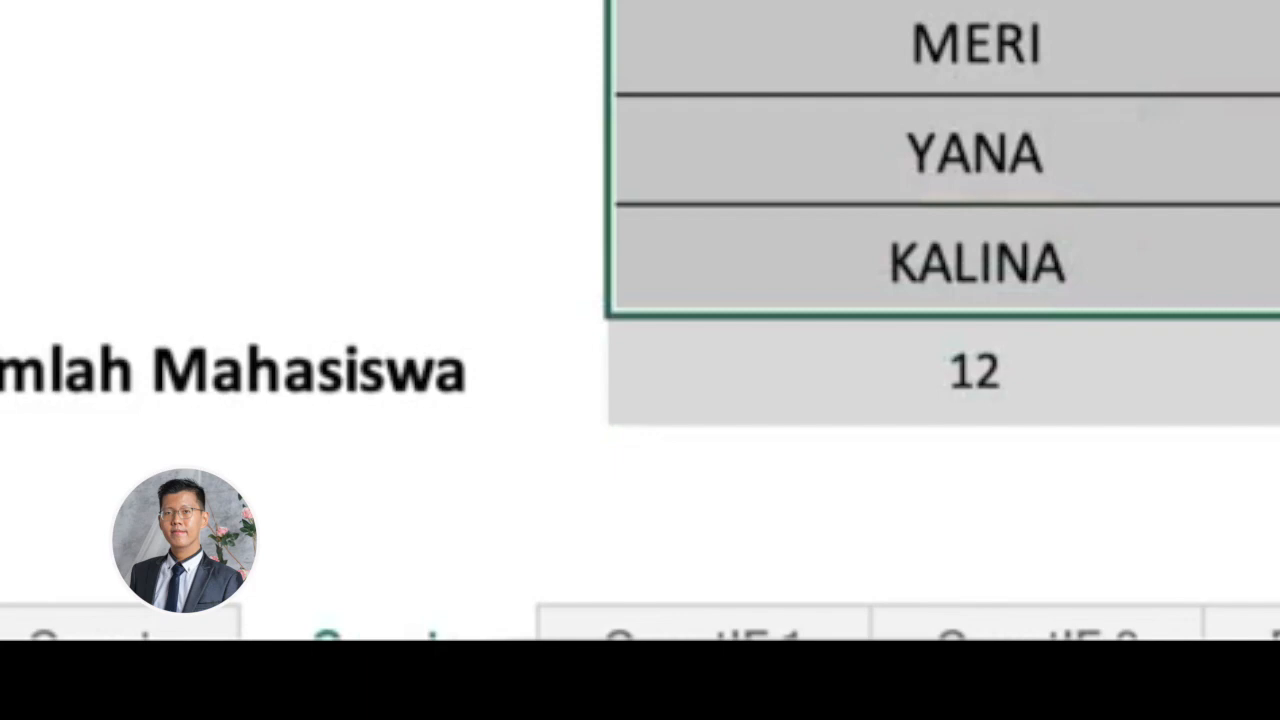
click(1270, 130)
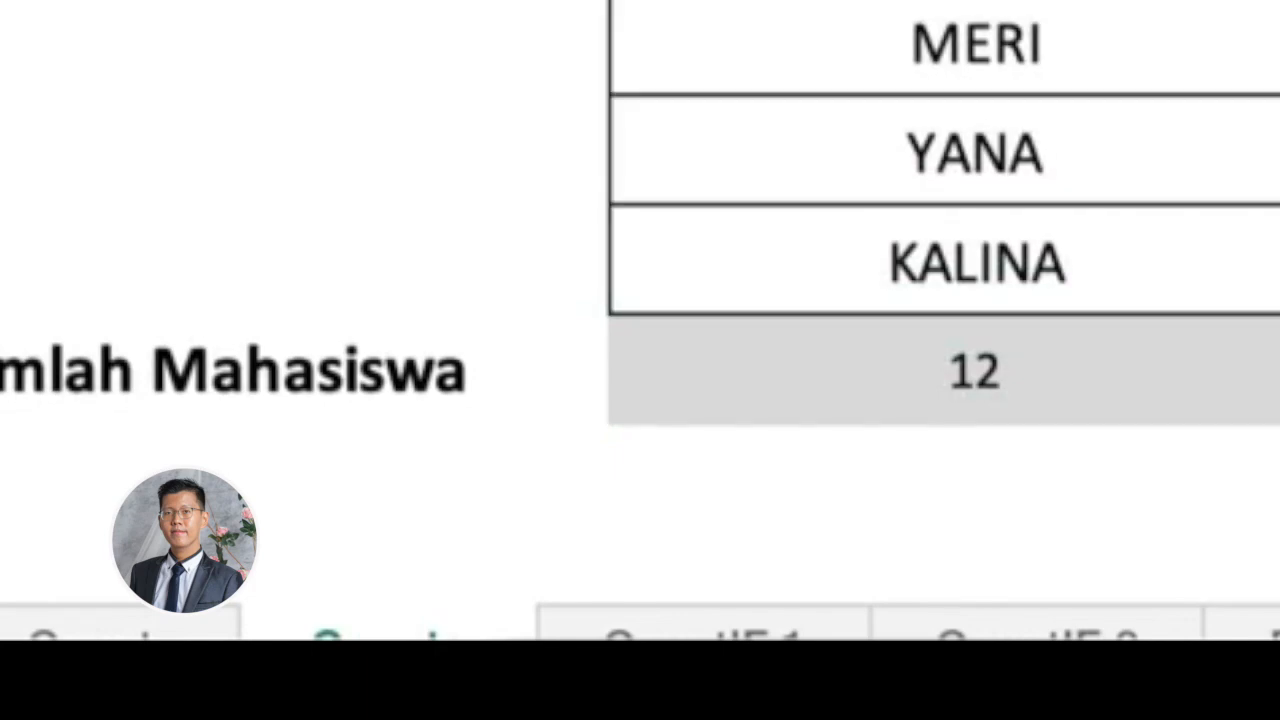
drag(1100, 55, 1129, 251)
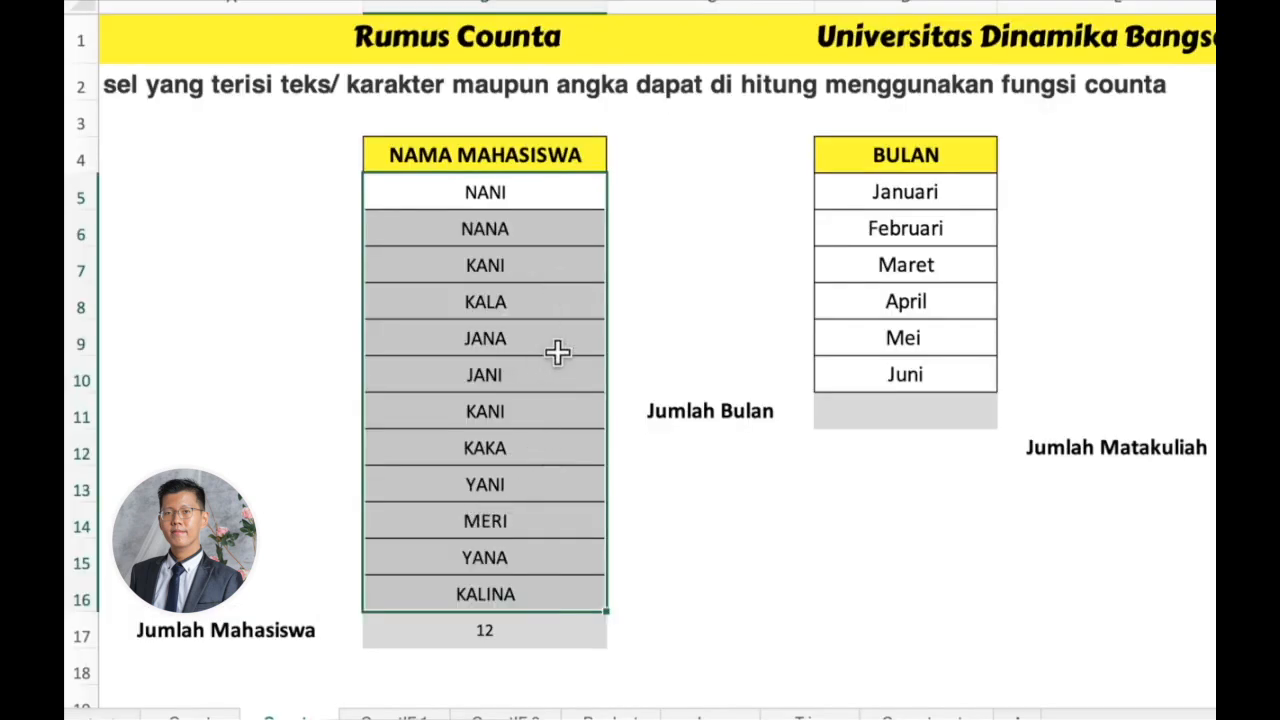
Replace the student names in B8 with 1200 and in B7 with 80000, and check the Jumlah Mahasiswa result in B17.
click(497, 303)
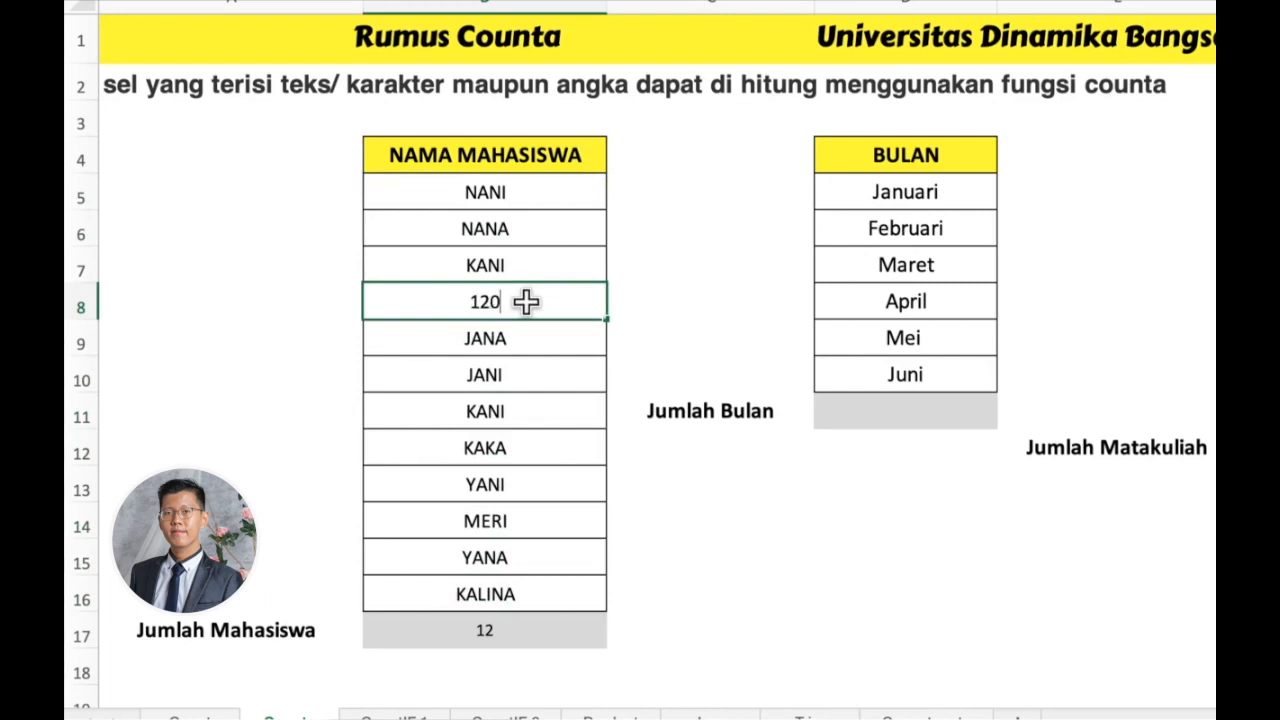
text(1200)
key(Return)
click(530, 263)
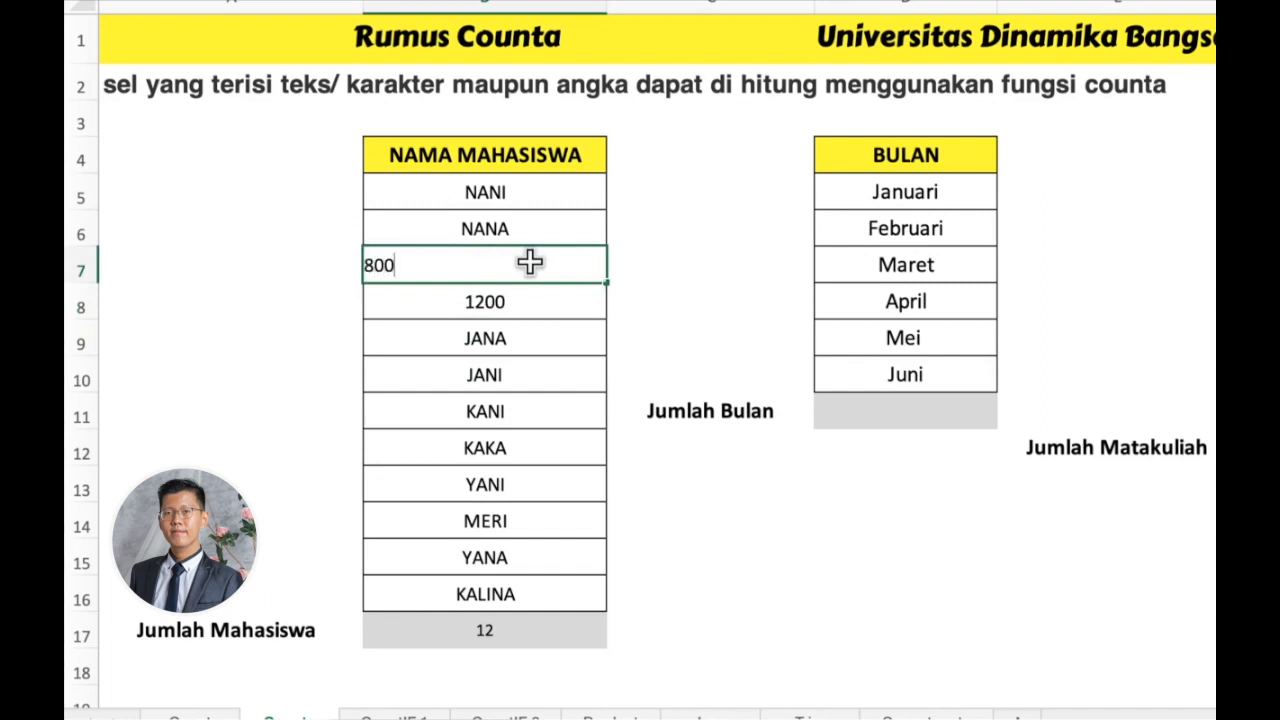
key(Return)
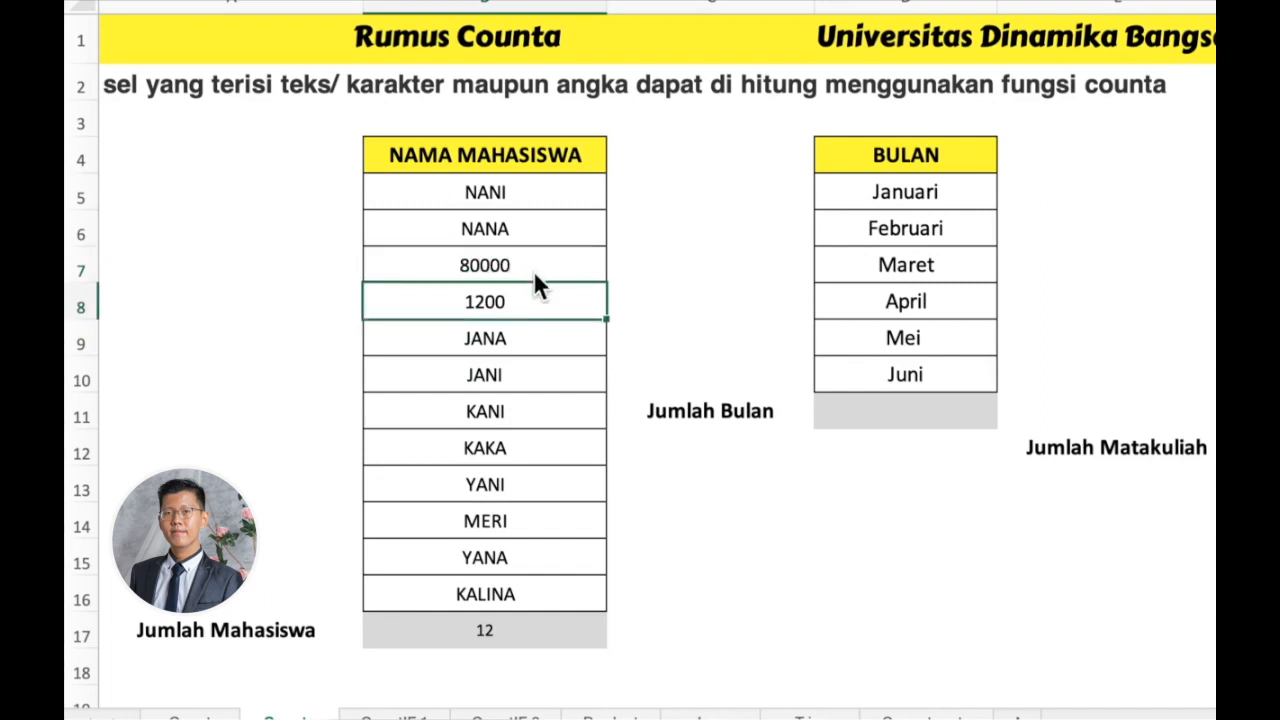
click(505, 630)
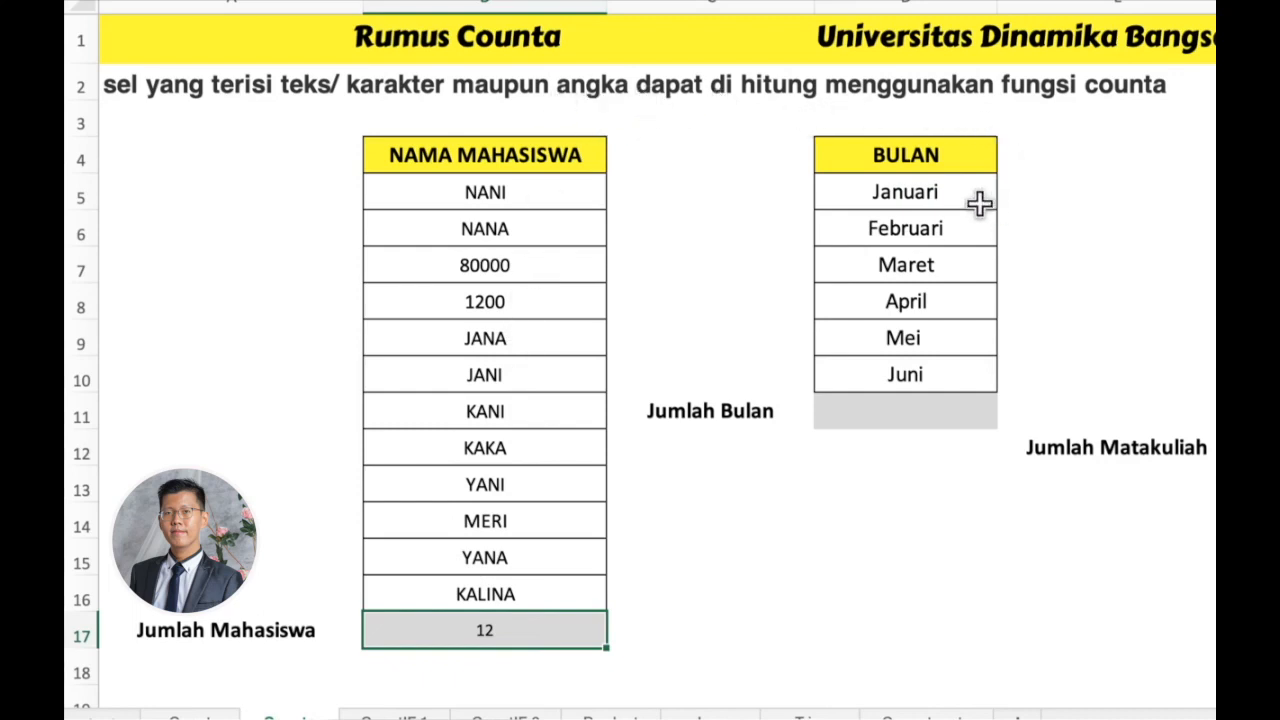
Enter the formula =COUNTA(D5:D10) in the Jumlah Bulan cell D11.
click(939, 406)
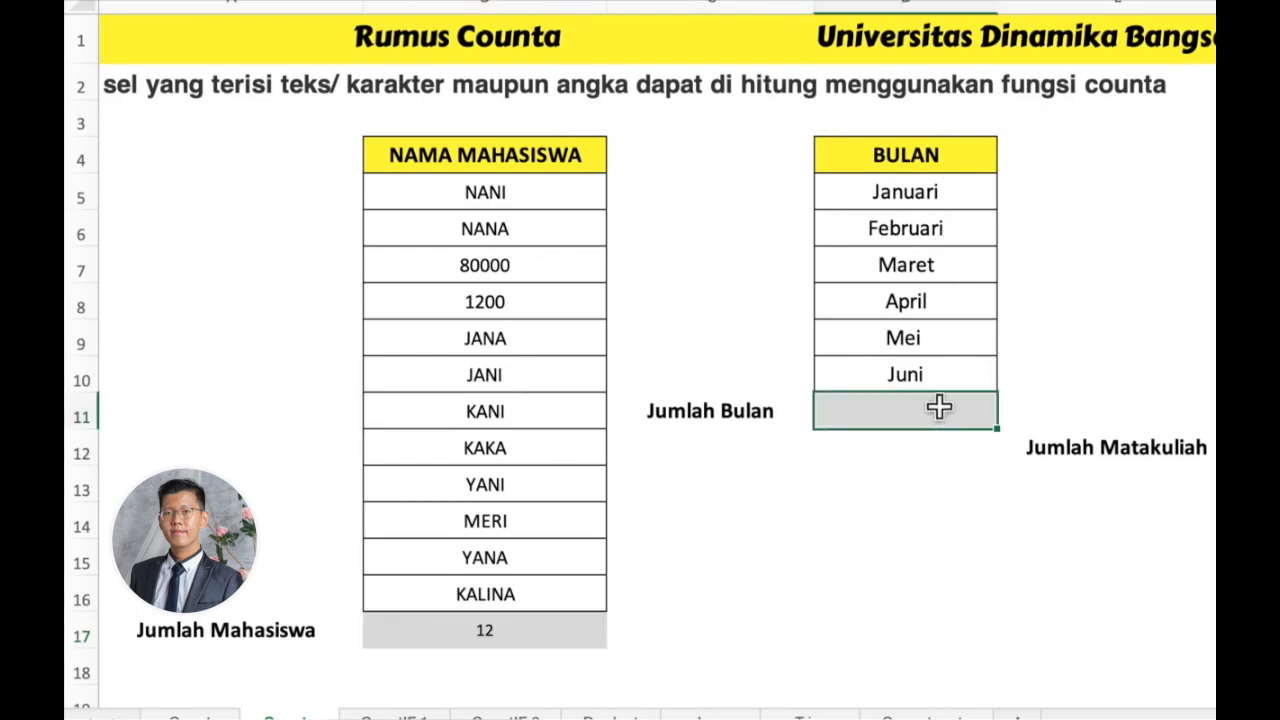
text(=COUNTA)
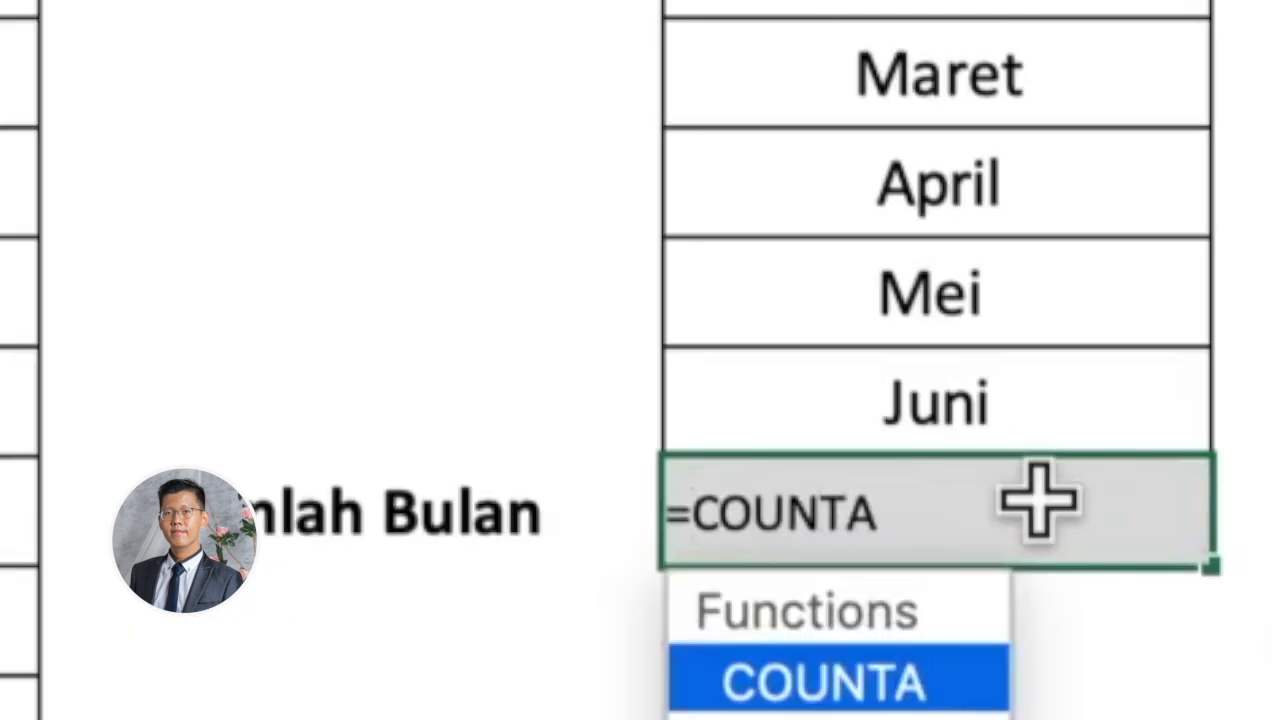
text(()
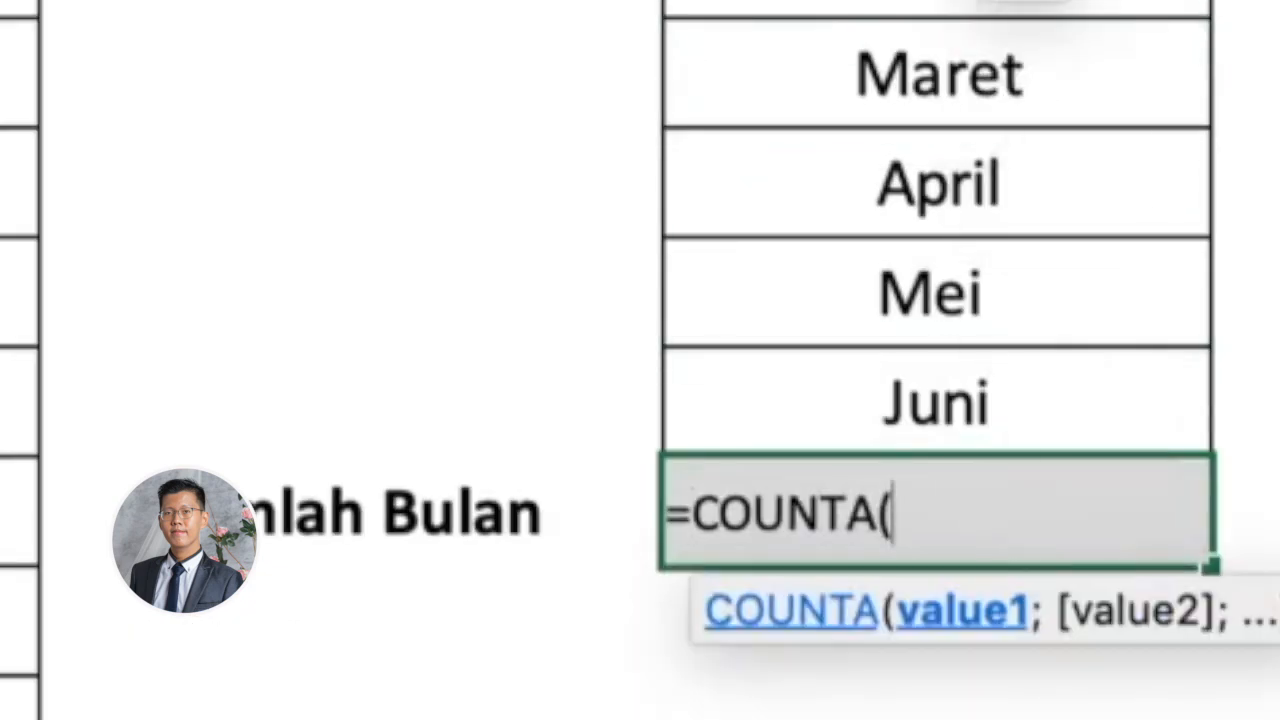
drag(990, 0, 991, 438)
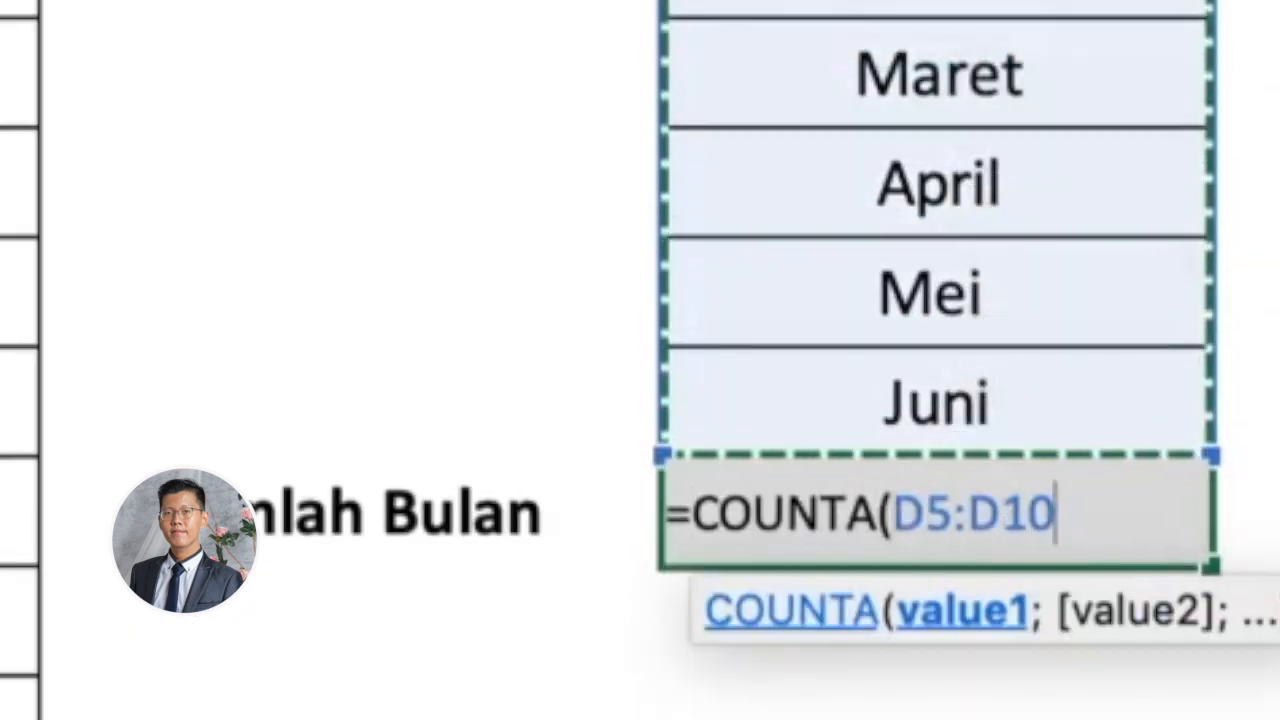
text())
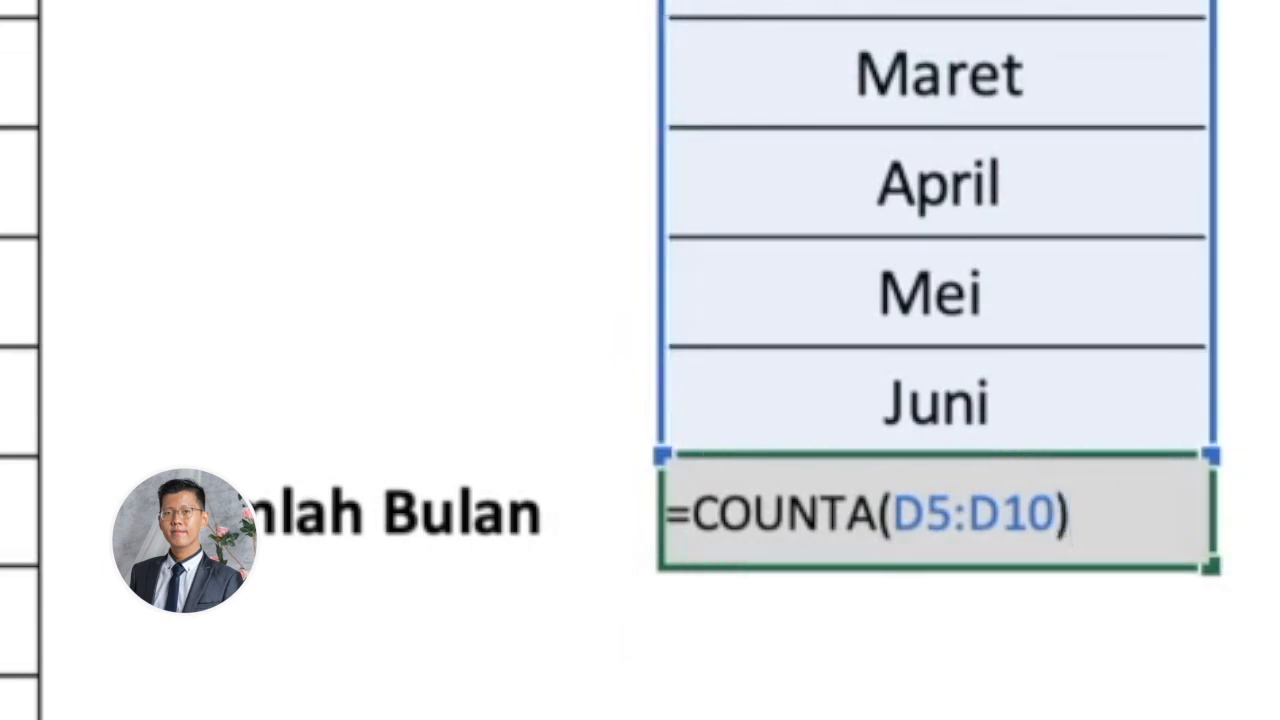
key(Return)
click(1089, 506)
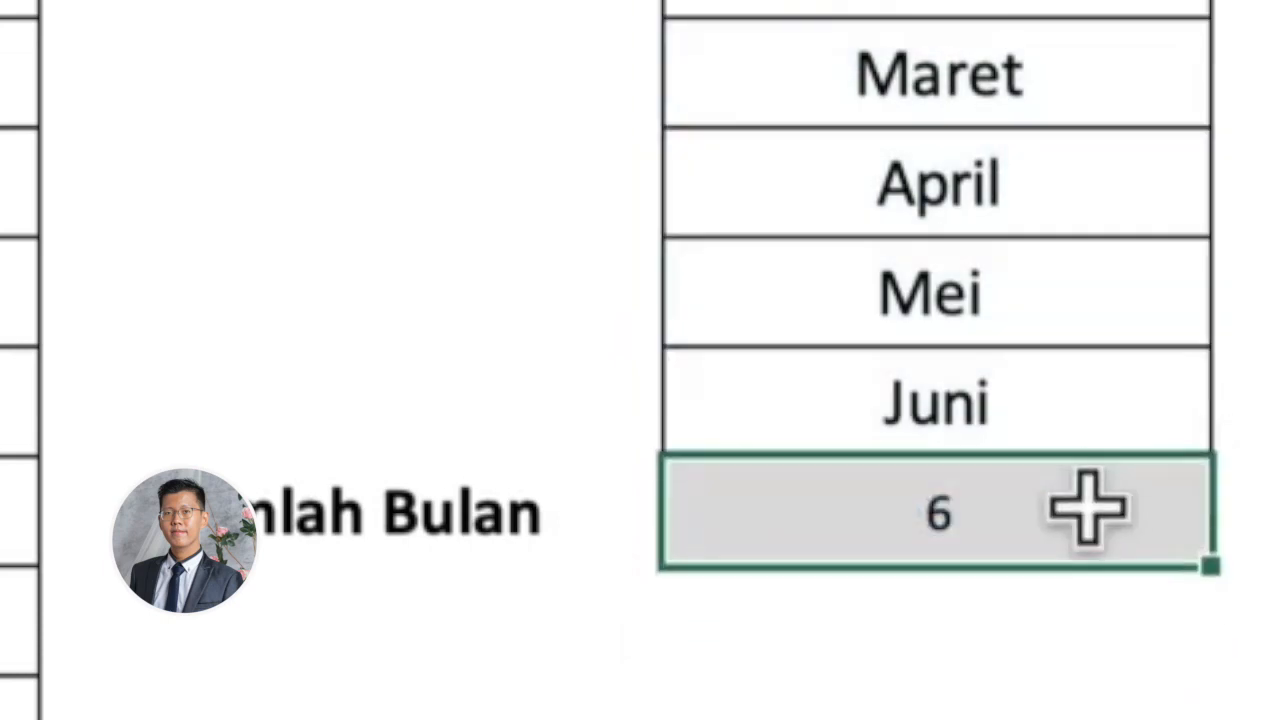
Check the Jumlah Bulan result against the months listed in D5:D10.
click(929, 186)
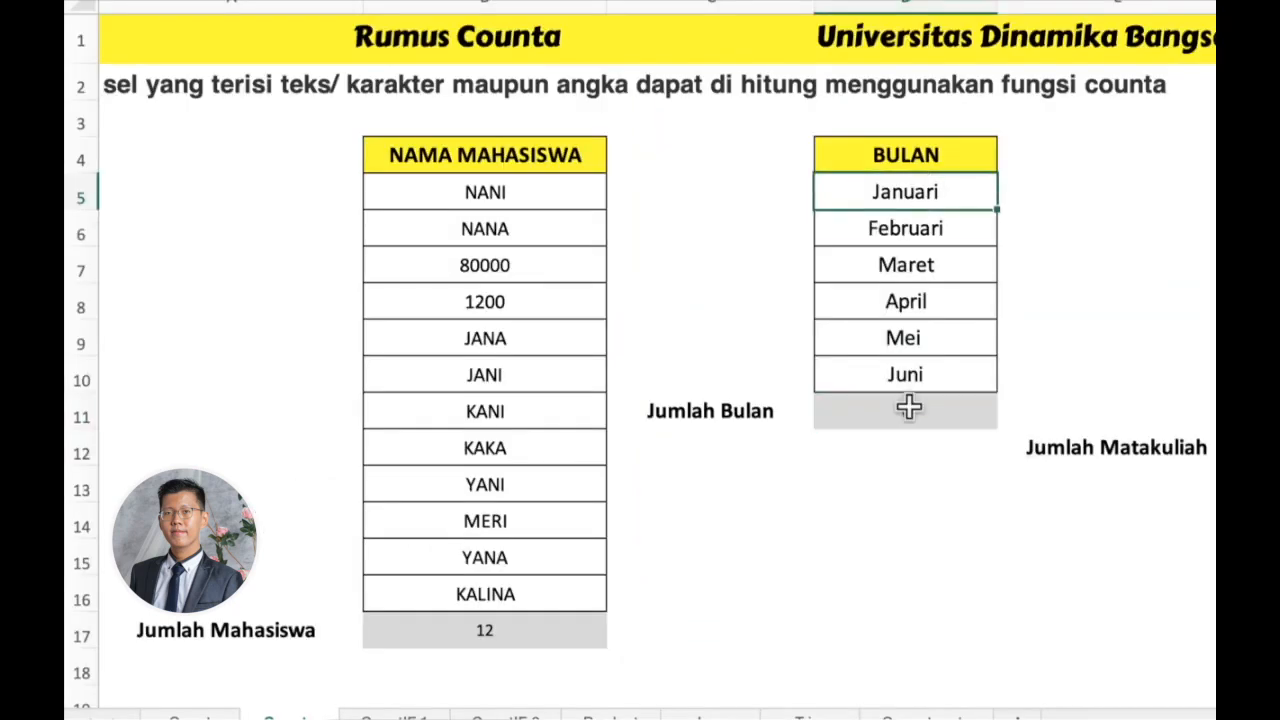
click(925, 375)
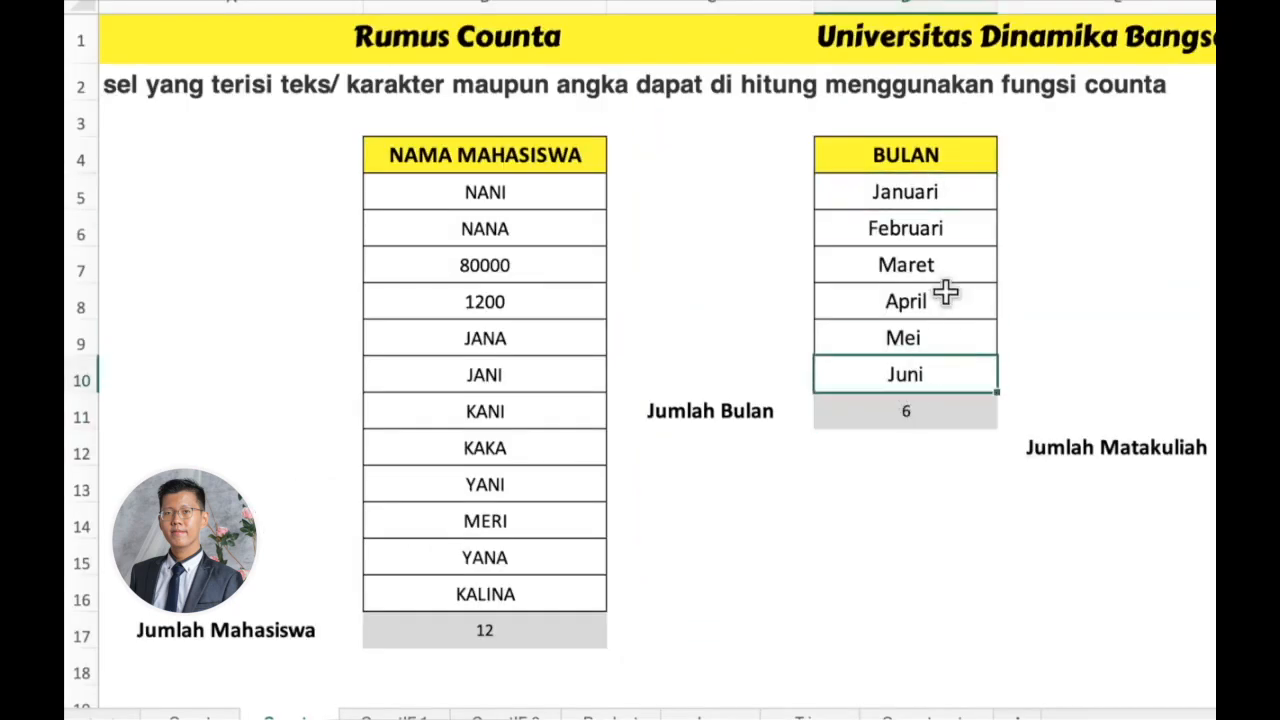
drag(949, 195, 960, 410)
click(962, 376)
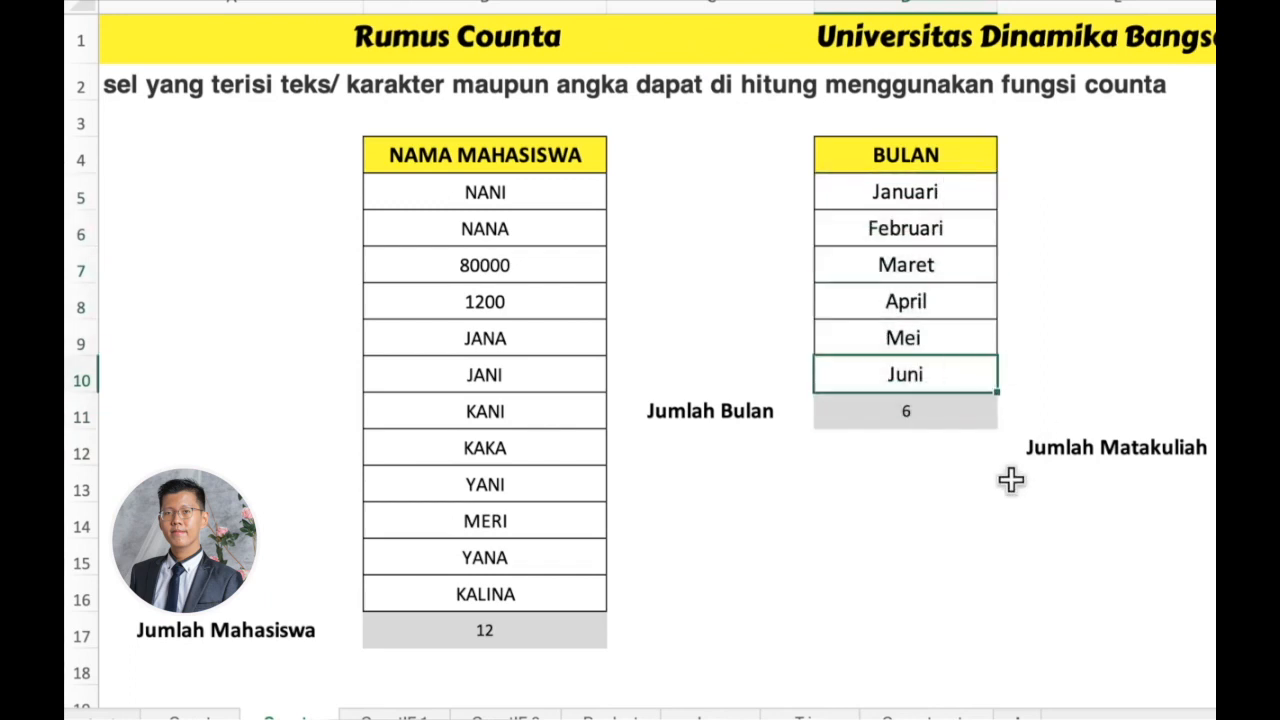
Enter the formula =COUNTA(F5:F11) in the Jumlah Matakuliah cell F12 and check it against the listed courses.
click(936, 450)
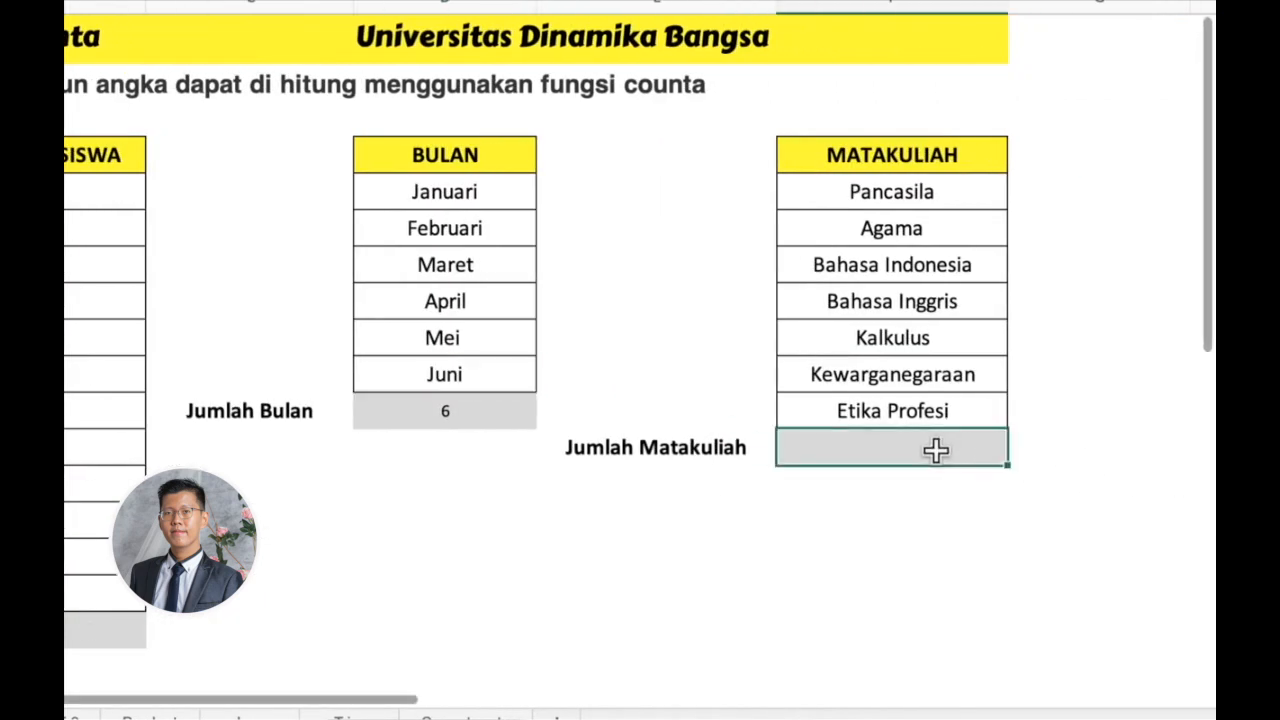
text(=)
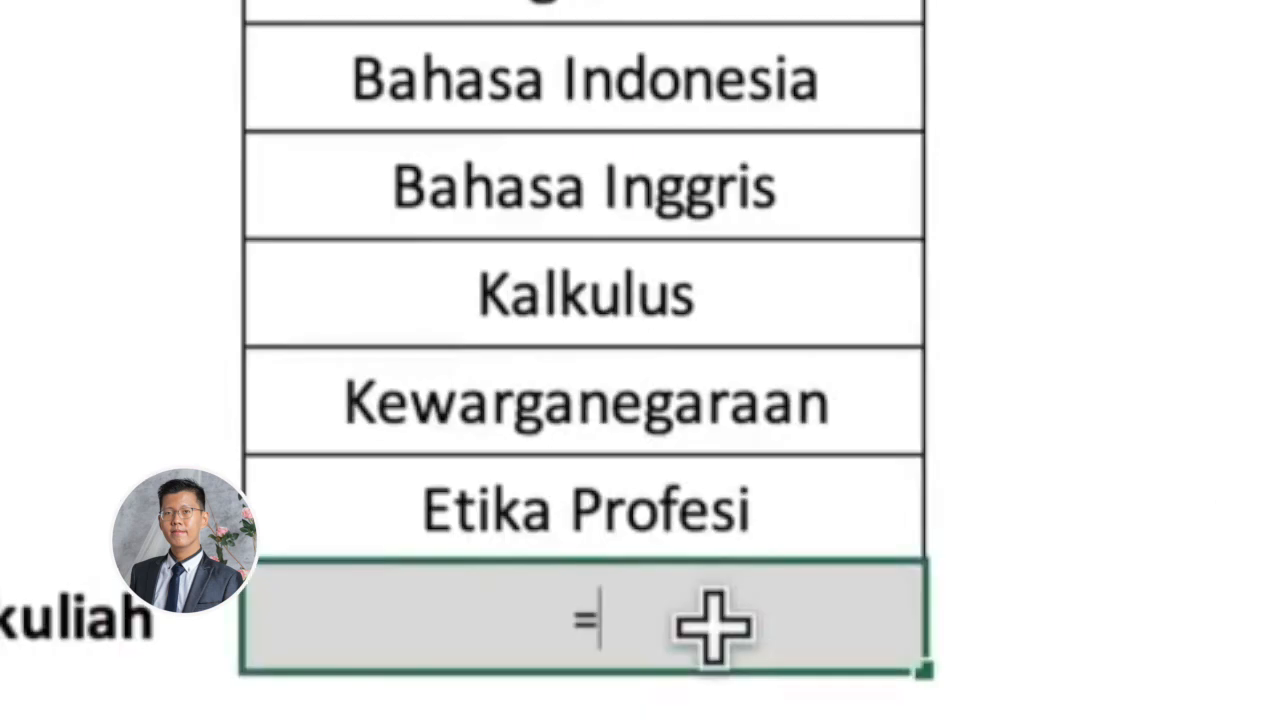
text(COUNTA()
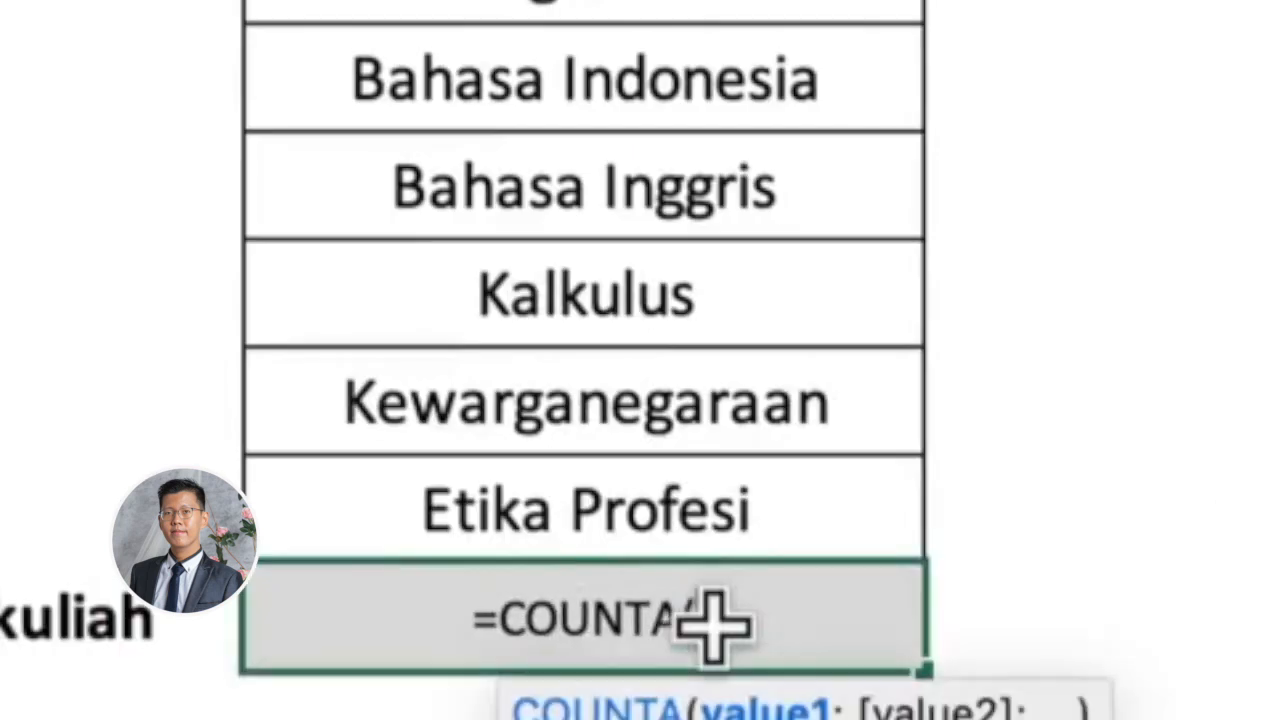
drag(686, 12, 686, 486)
text())
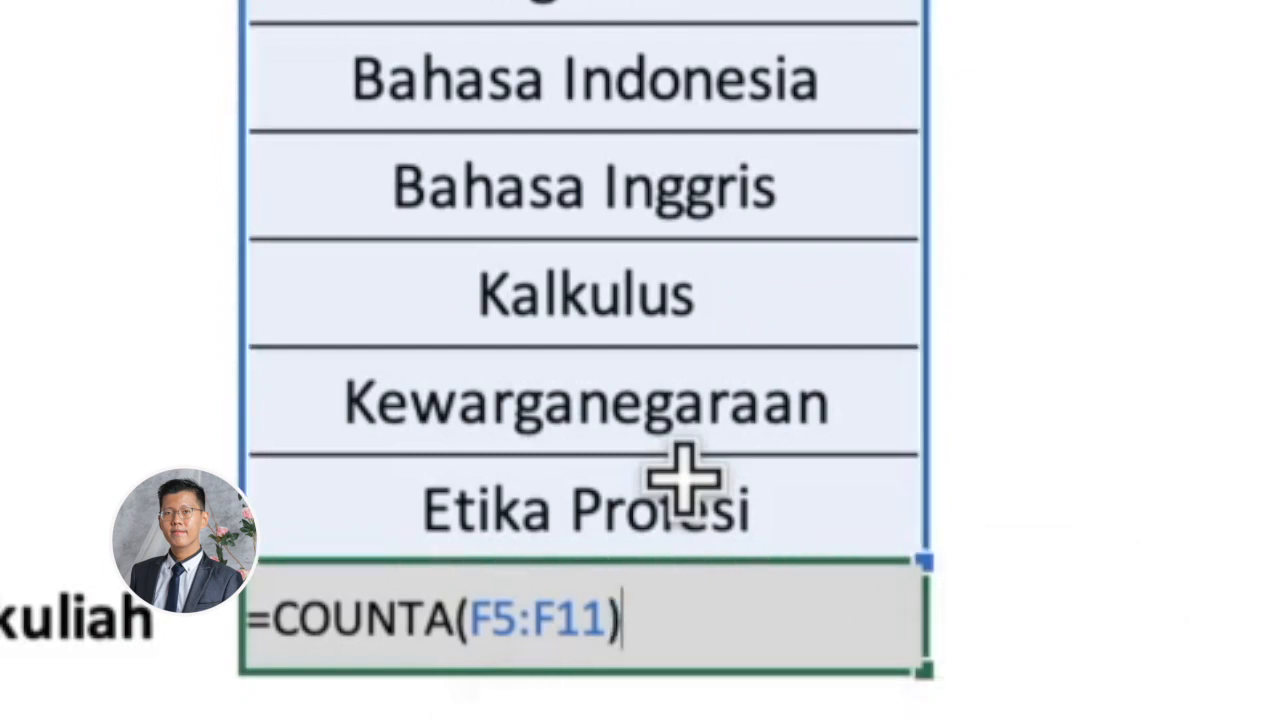
key(Return)
click(592, 600)
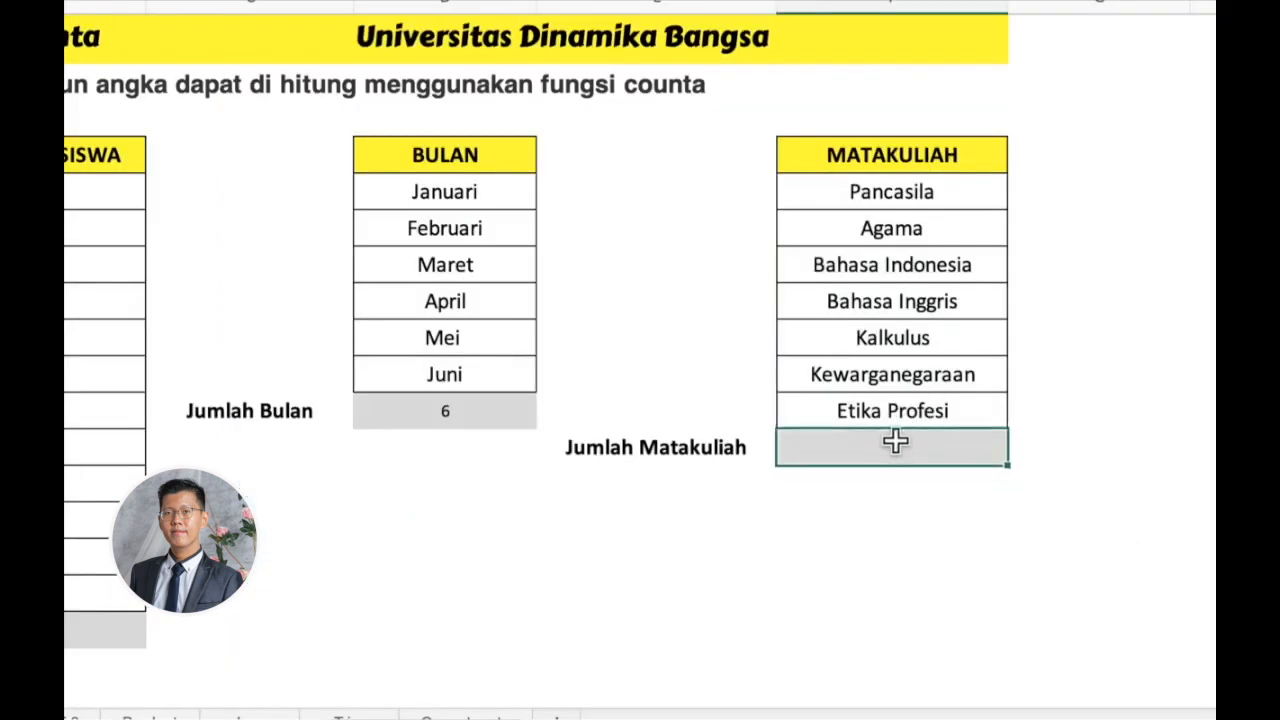
drag(917, 191, 912, 397)
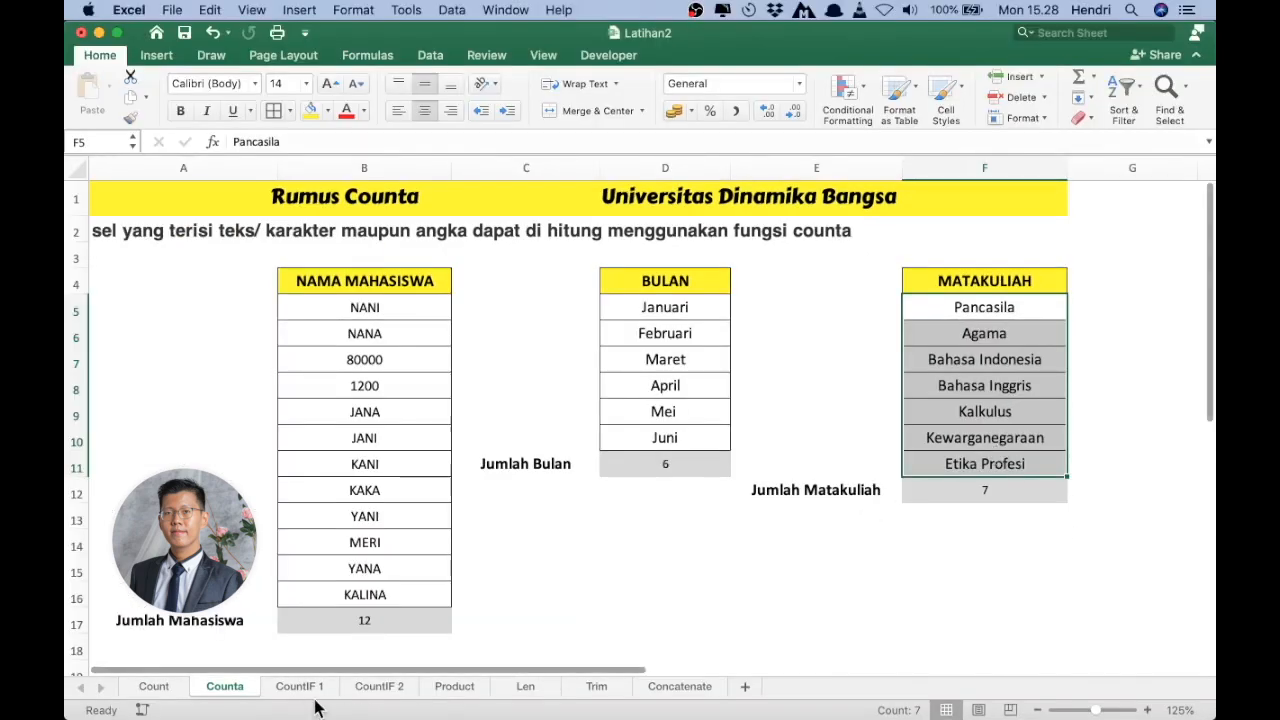
Open the CountIF 1 sheet and examine the Laki-Laki and Perempuan entries under Jenis Kelamin.
click(302, 689)
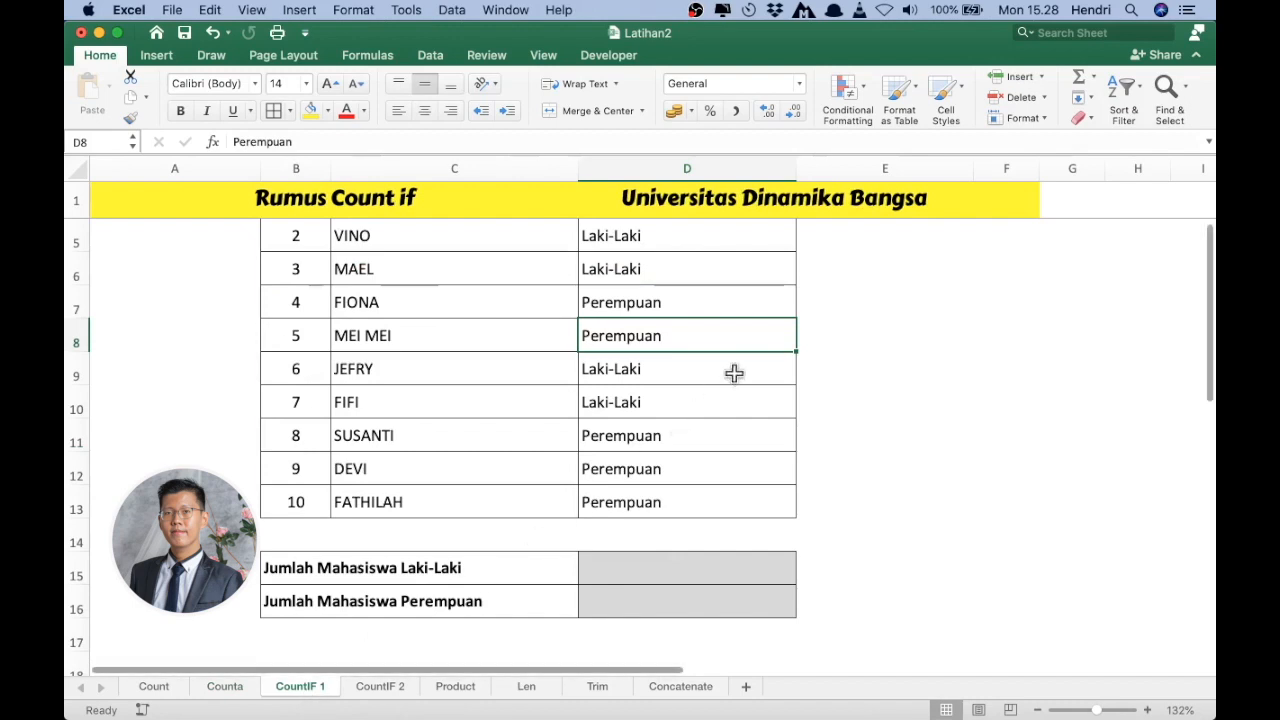
scroll(831, 369, up, 3)
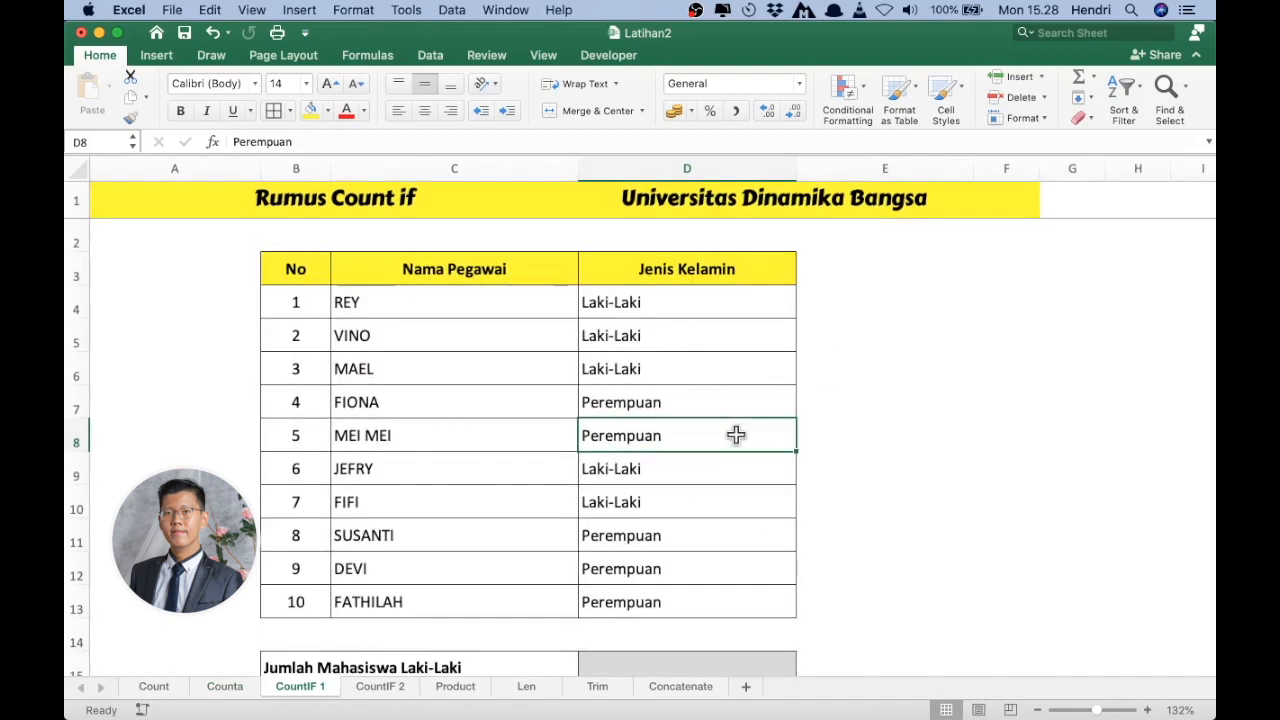
scroll(746, 429, up, 2)
click(778, 285)
click(760, 380)
scroll(771, 480, down, 1)
scroll(774, 490, up, 1)
click(763, 318)
click(768, 356)
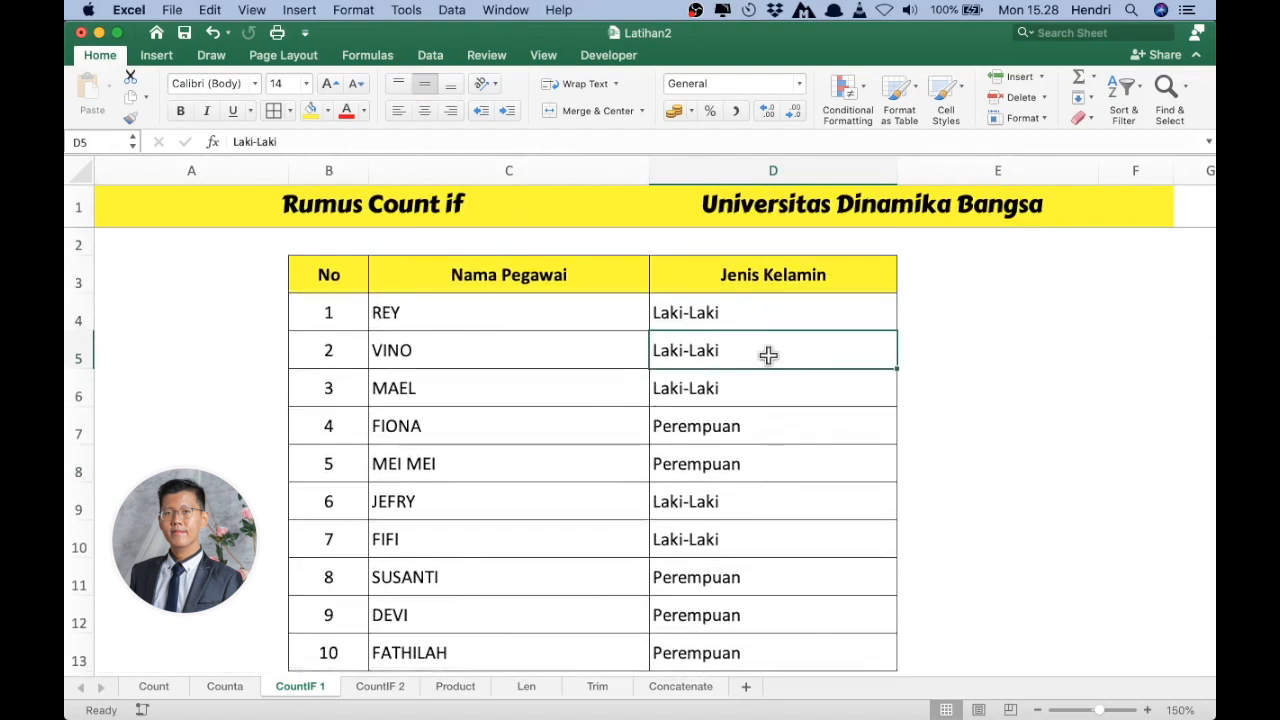
click(775, 428)
click(780, 468)
scroll(793, 472, down, 5)
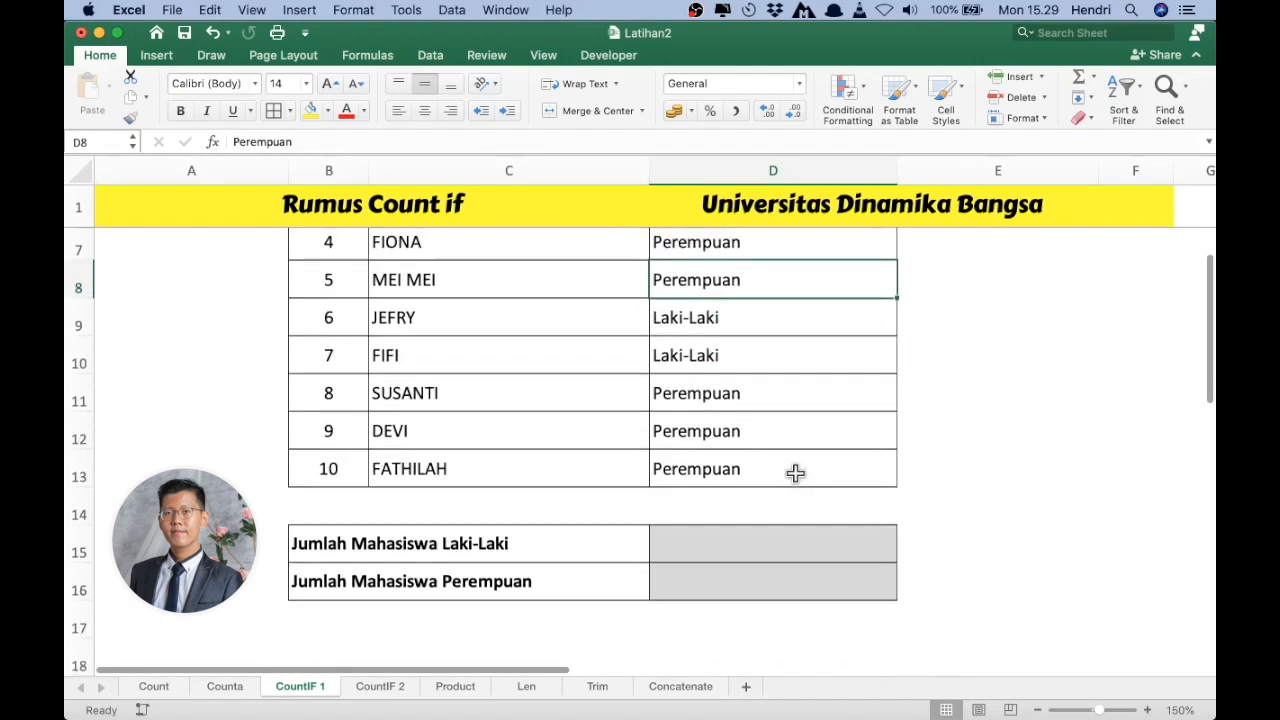
Try to enter =COUNTIF(D4:D13) in the Jumlah Mahasiswa Laki-Laki cell D15 and dismiss the alert.
click(758, 527)
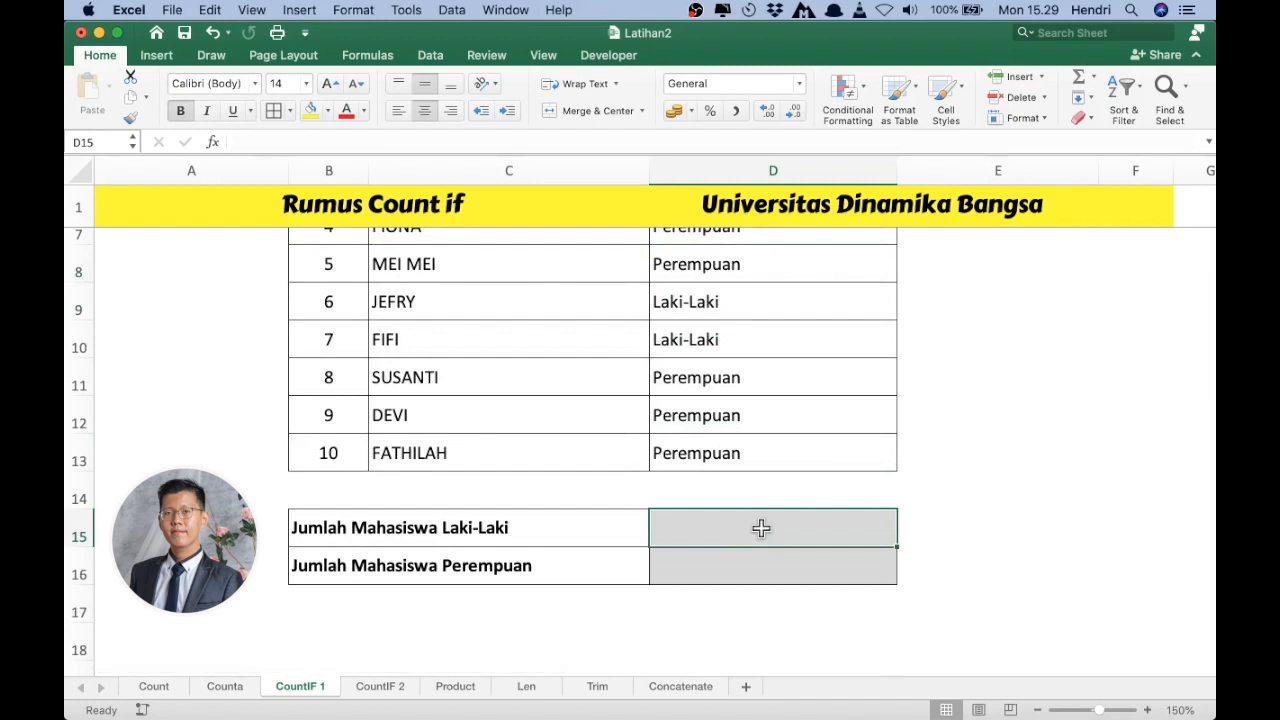
text(=COUNT)
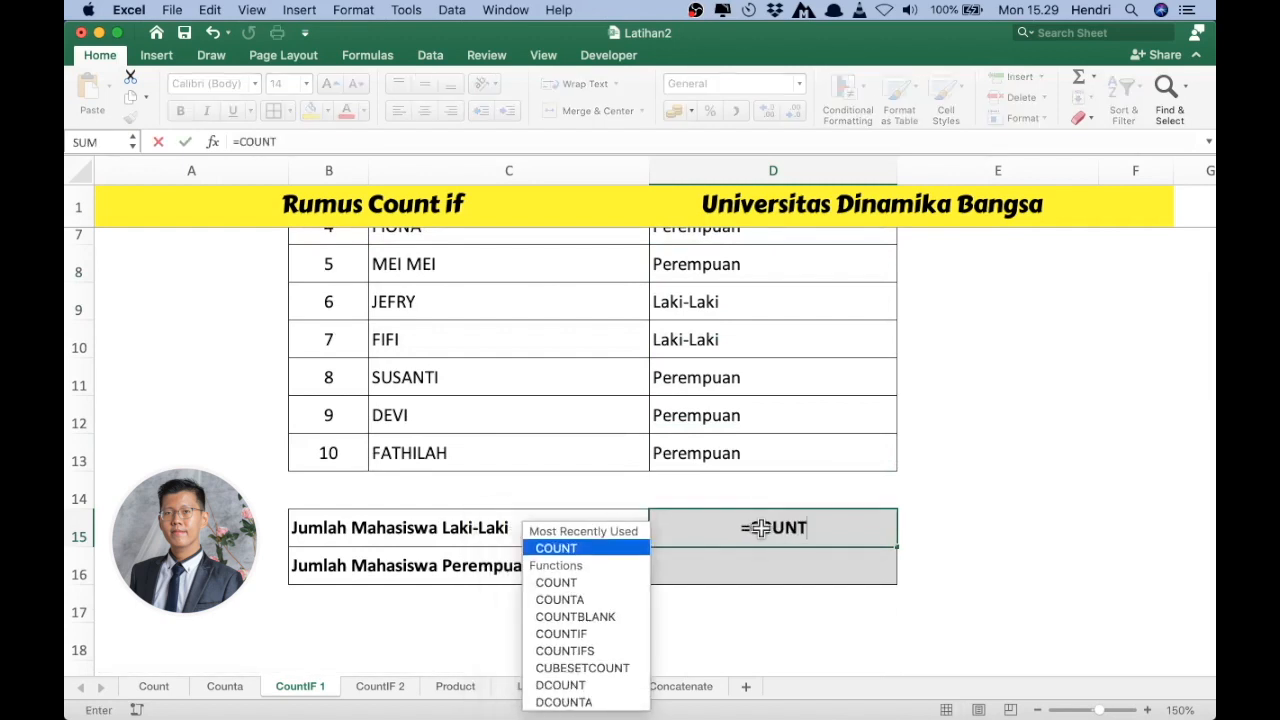
text(IF)
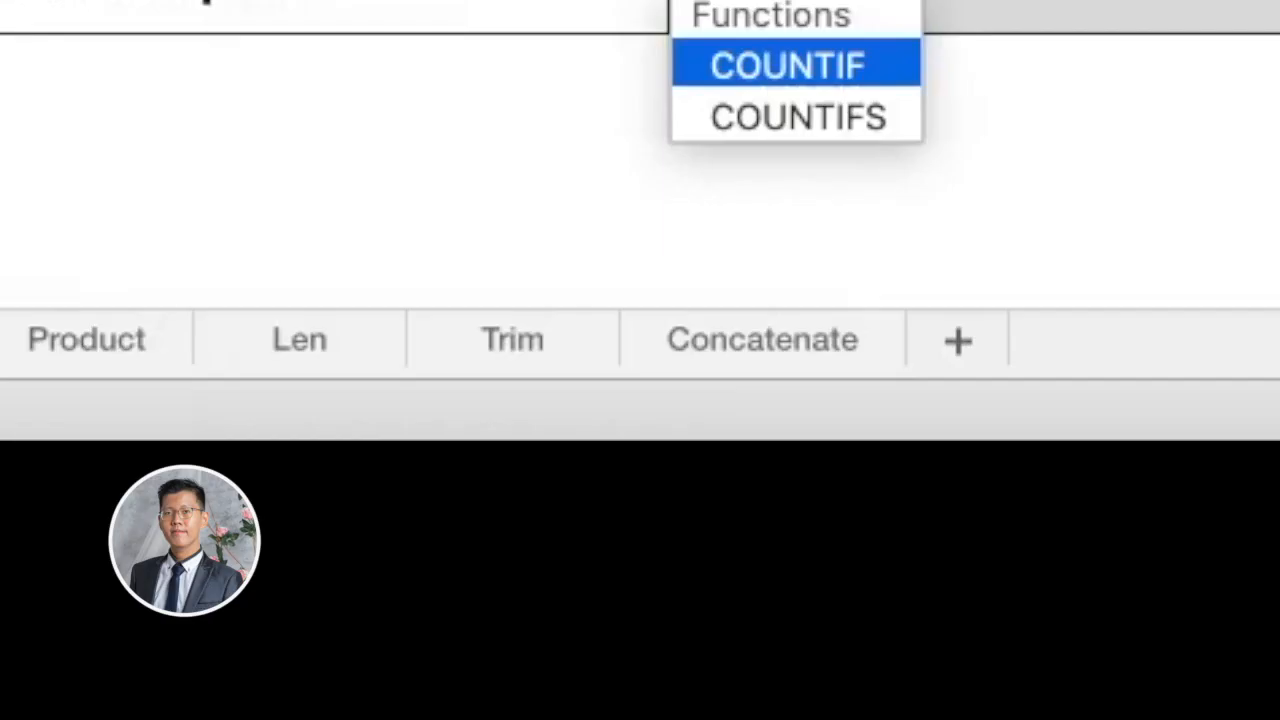
text(()
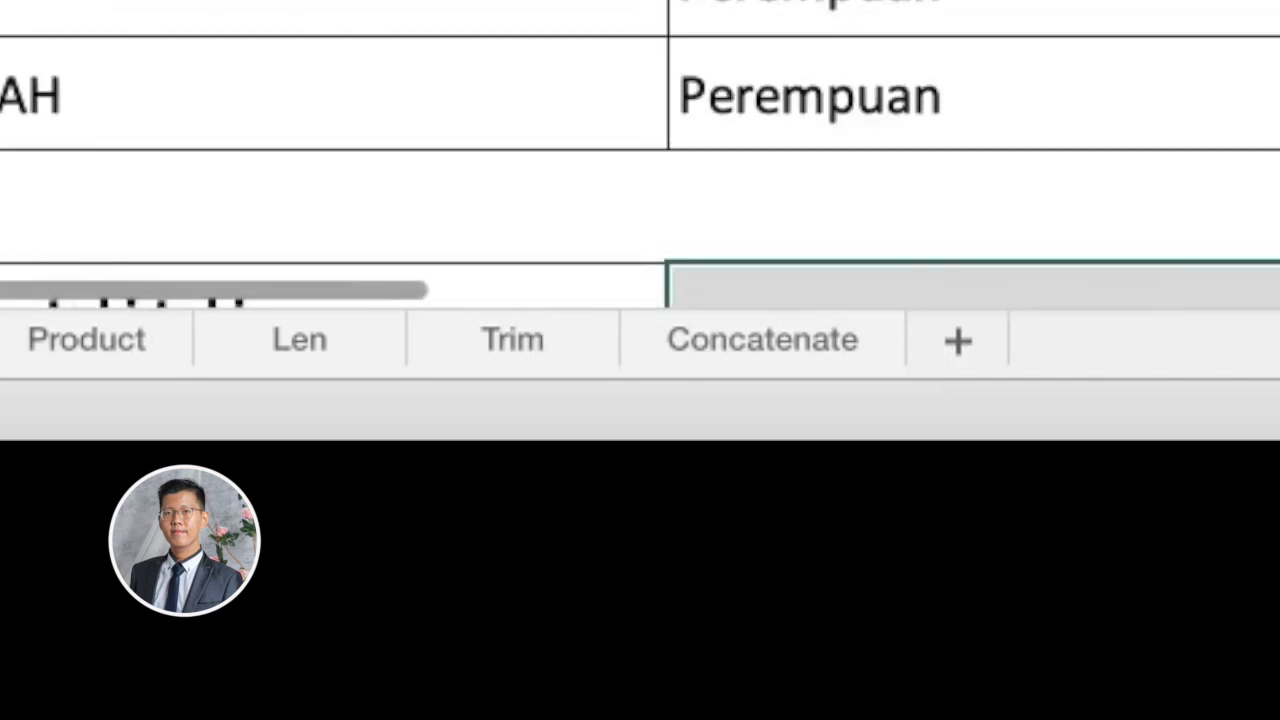
drag(1057, 2, 1054, 89)
scroll(1163, 63, down, 2)
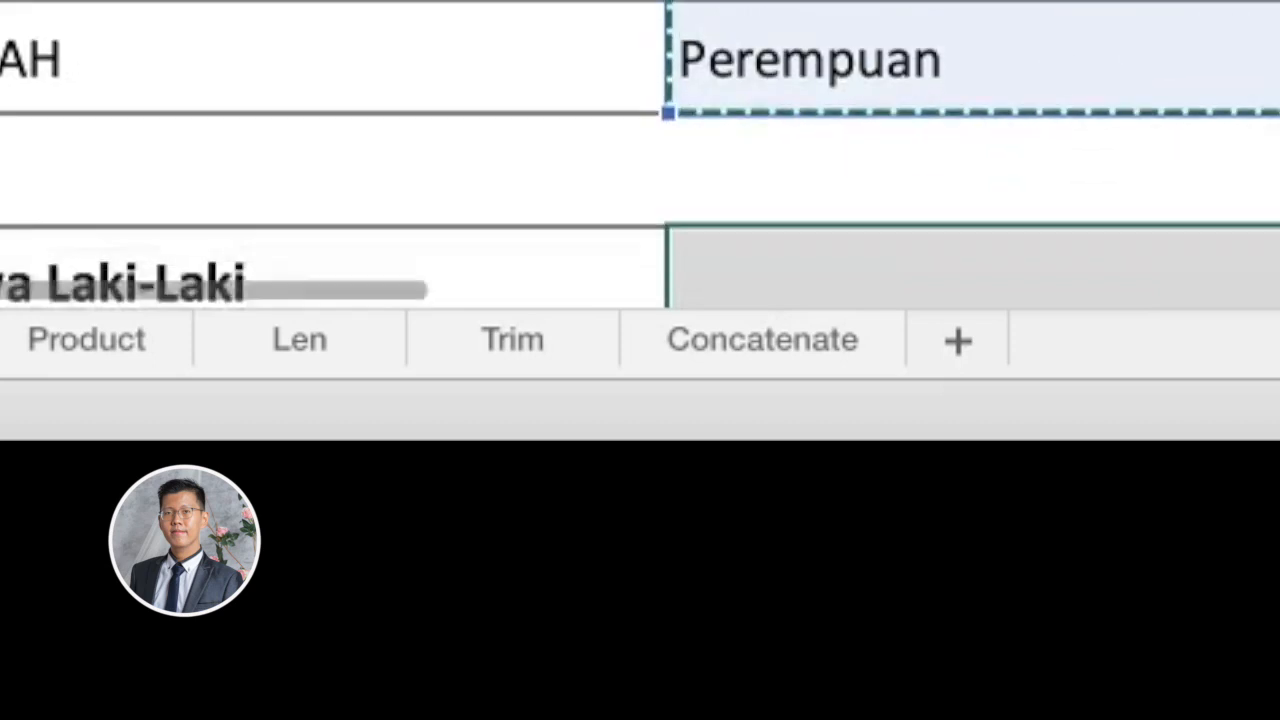
scroll(640, 155, up, 1)
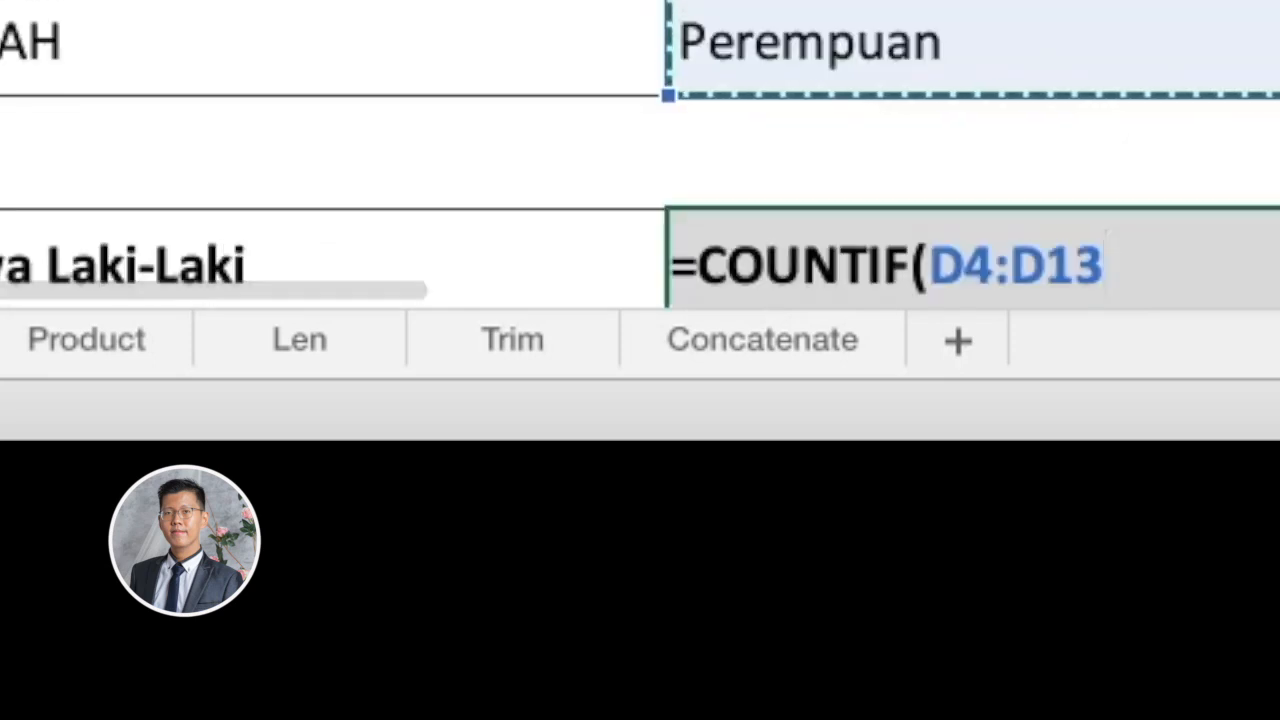
text())
scroll(640, 155, down, 1)
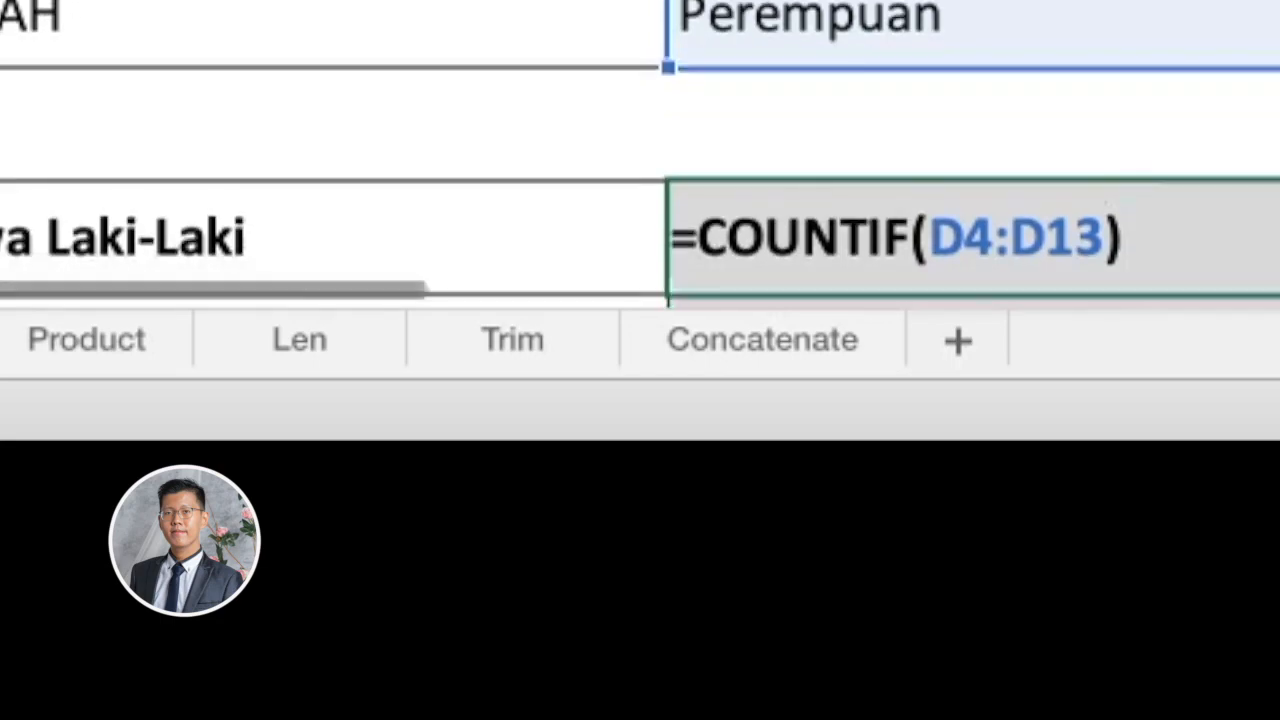
key(Return)
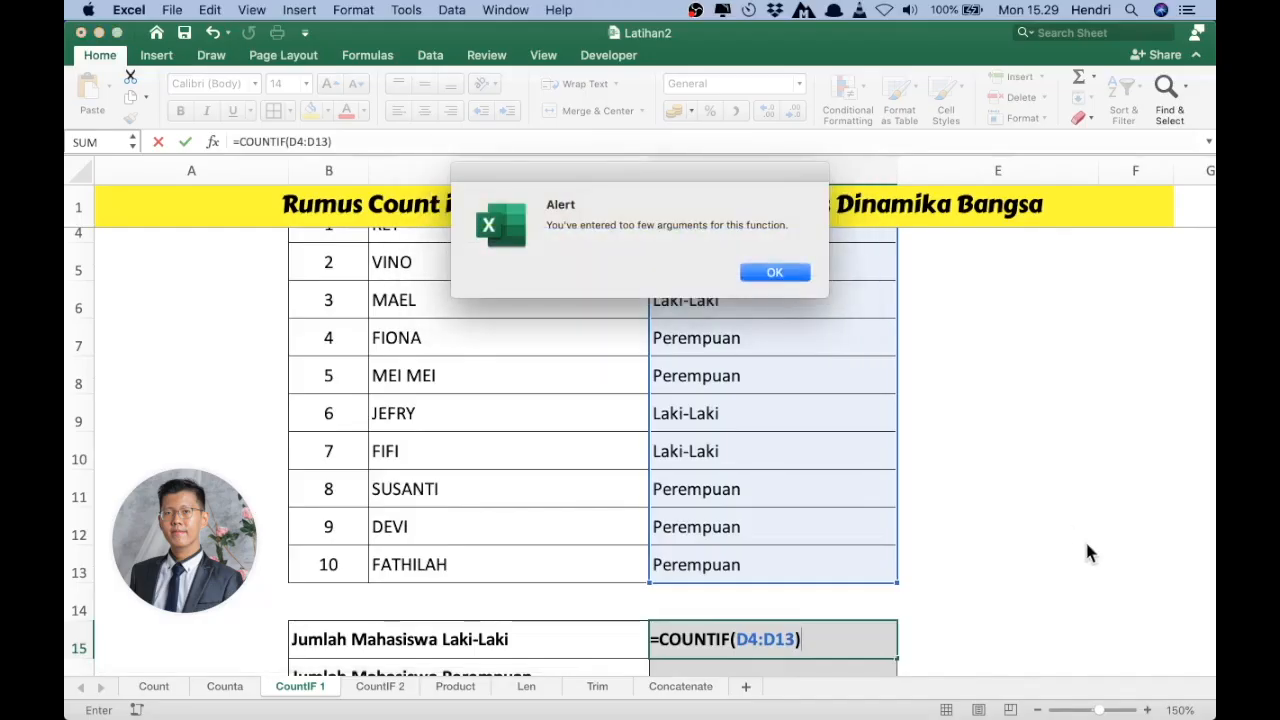
key(Return)
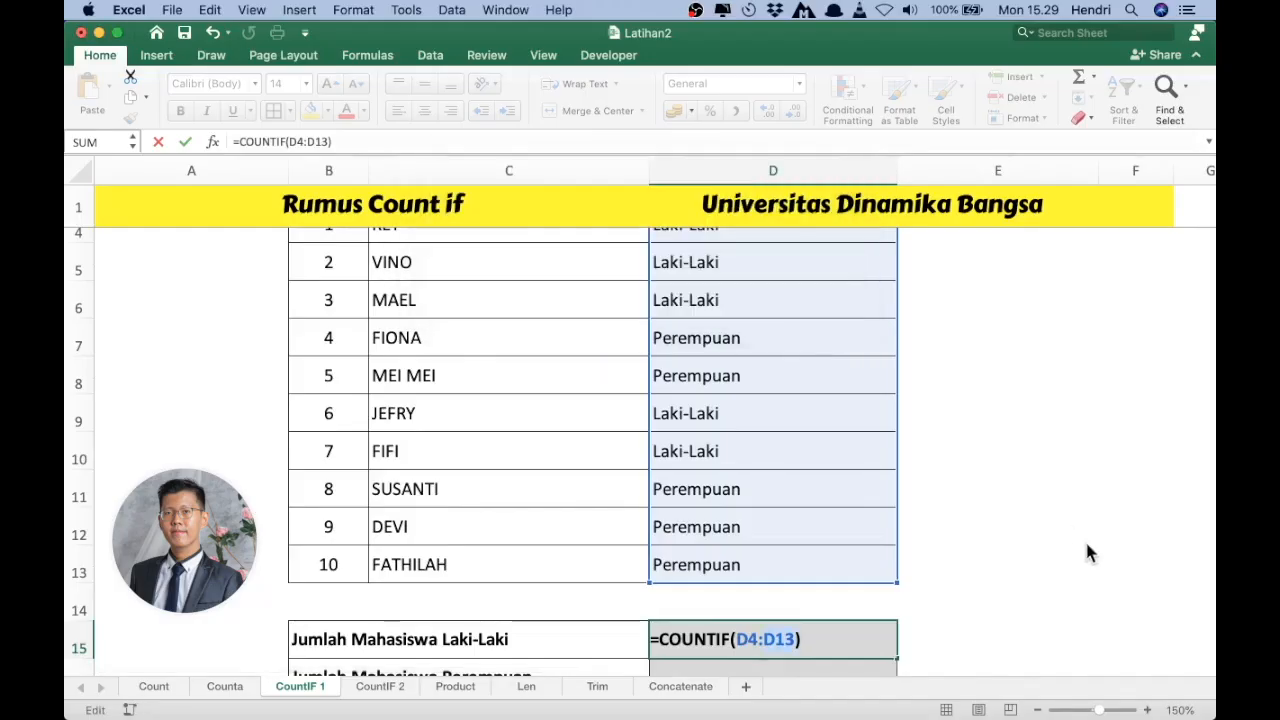
Add the criterion "Laki-Laki" after a comma in D15 and try to confirm =COUNTIF(D4:D13,"Laki-Laki").
click(791, 638)
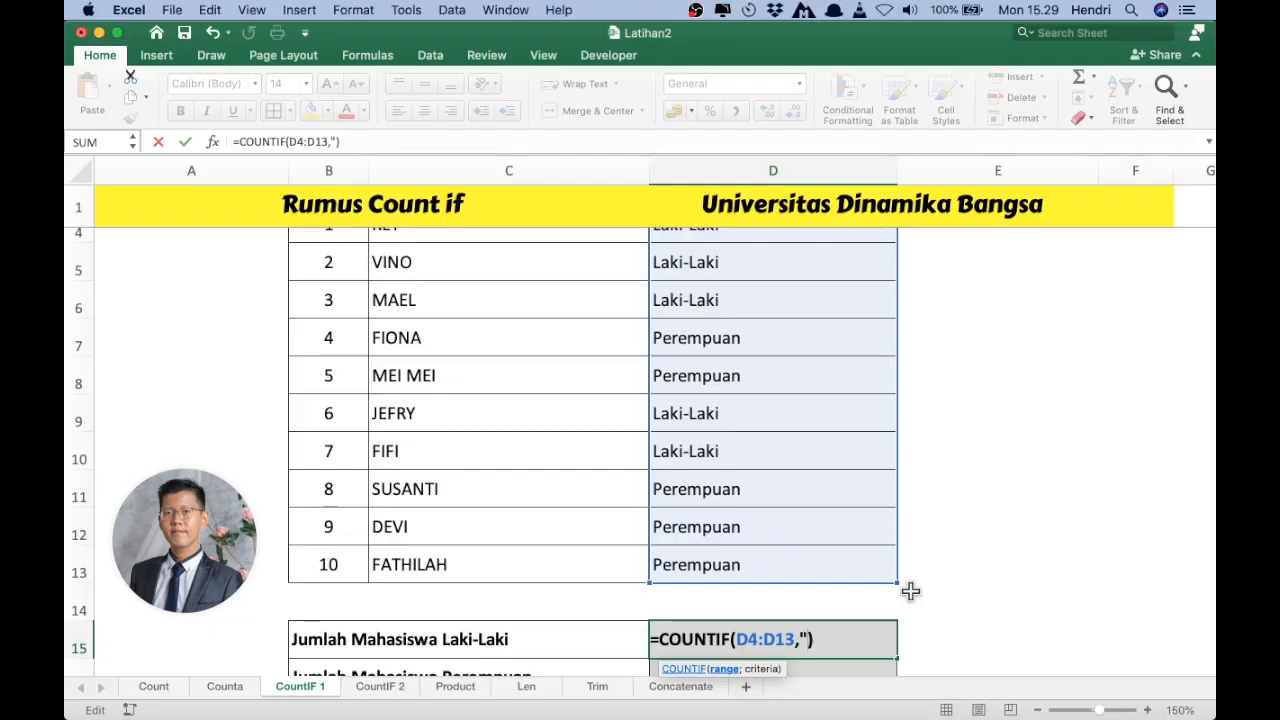
text(Laki-)
text(Laki")
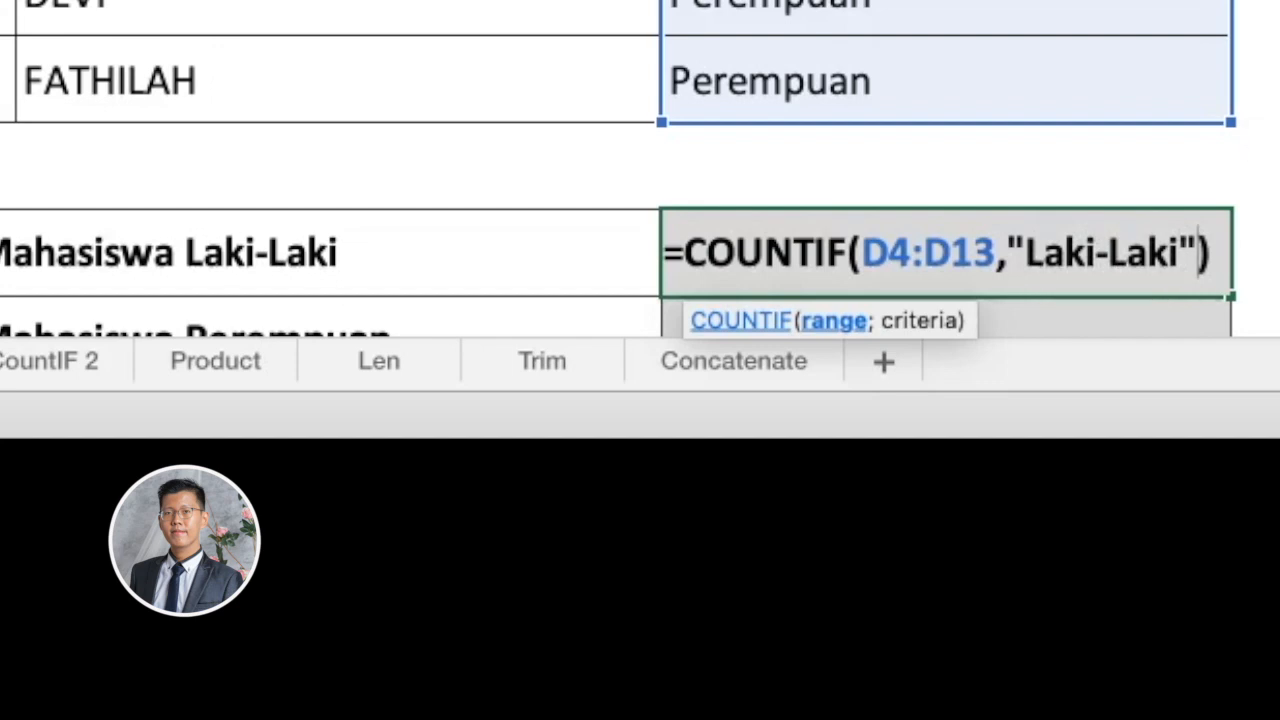
key(Return)
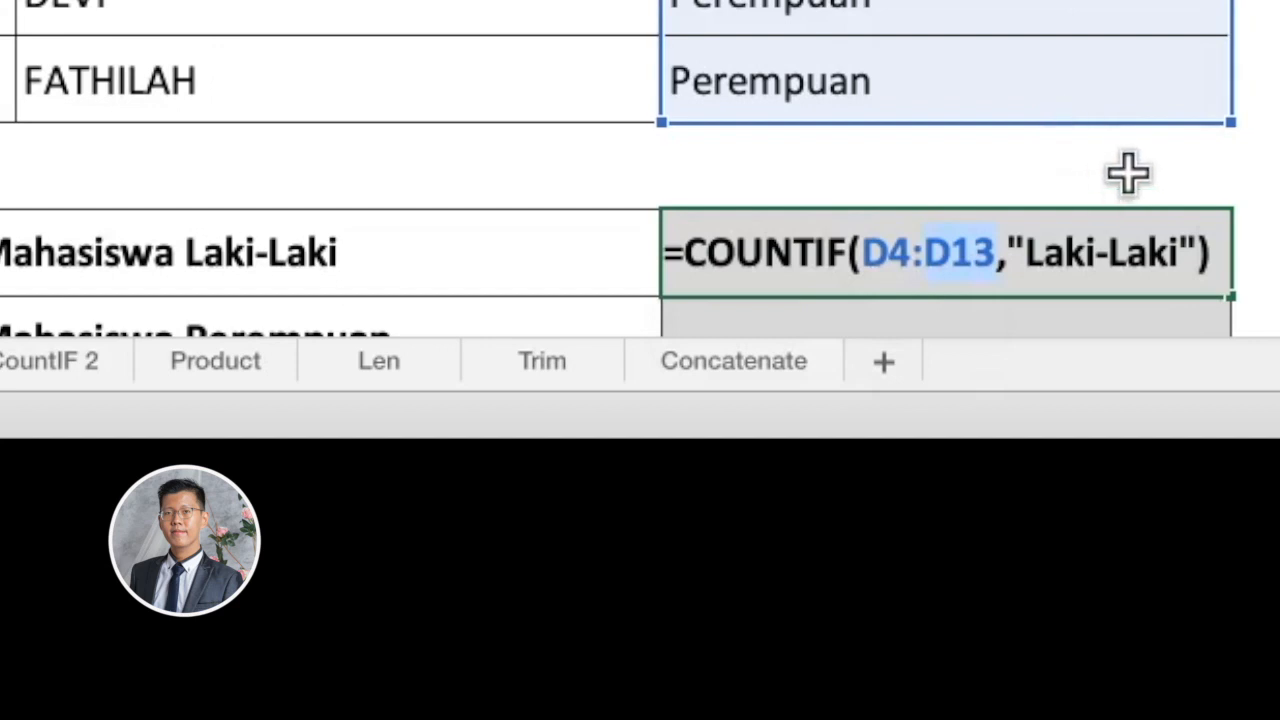
Replace the comma with a semicolon in D15 so the formula reads =COUNTIF(D4:D13;"Laki-Laki"), and confirm it.
scroll(1100, 190, up, 3)
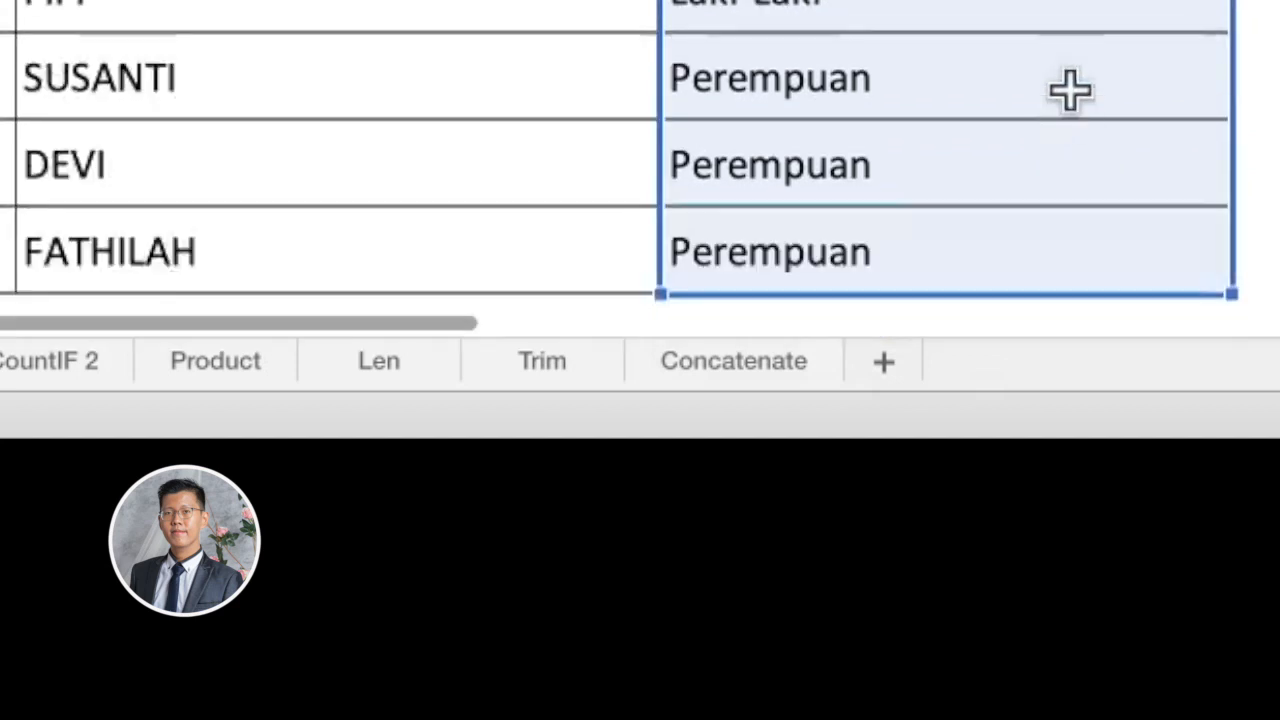
scroll(1106, 189, down, 3)
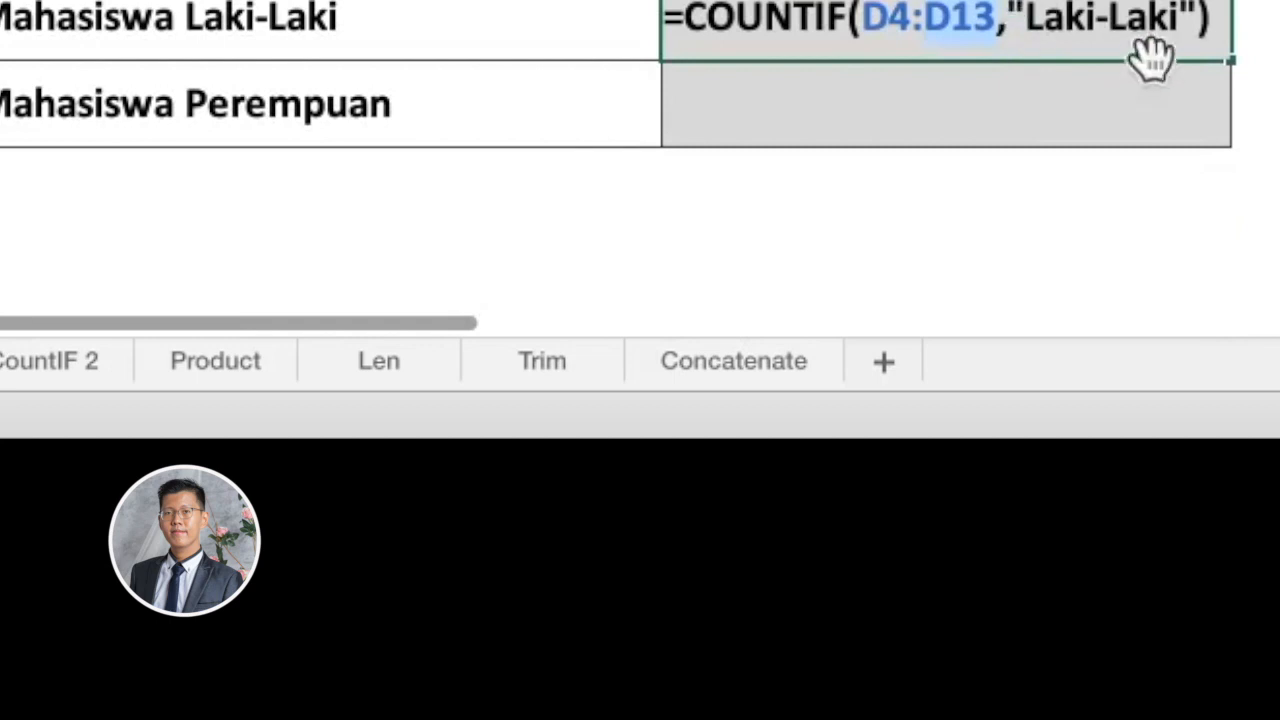
click(1008, 20)
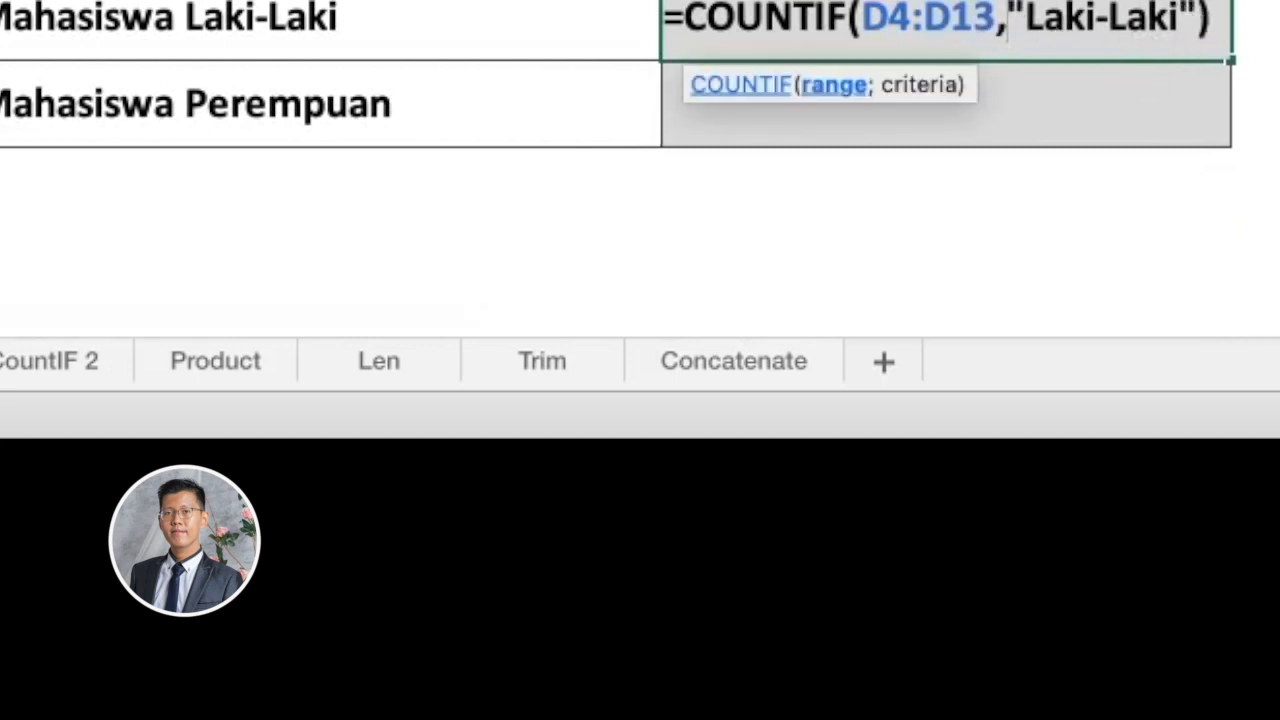
key(BackSpace)
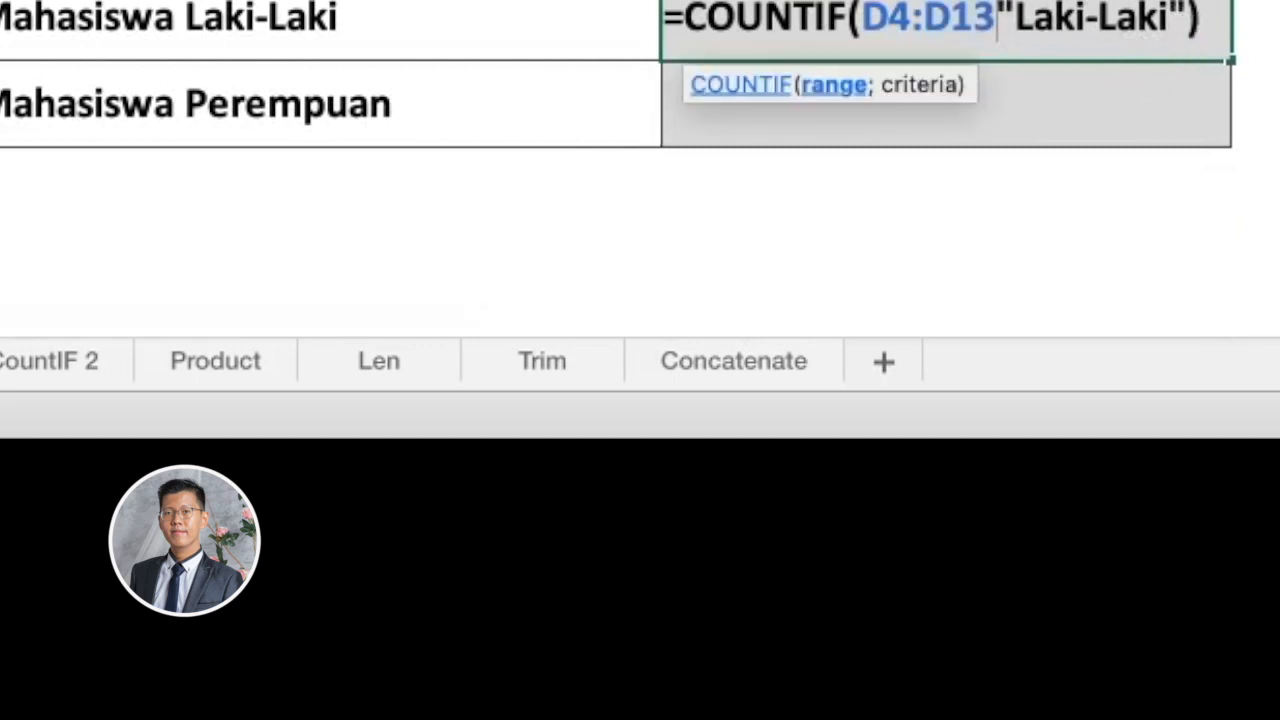
text(;)
key(Return)
click(1080, 5)
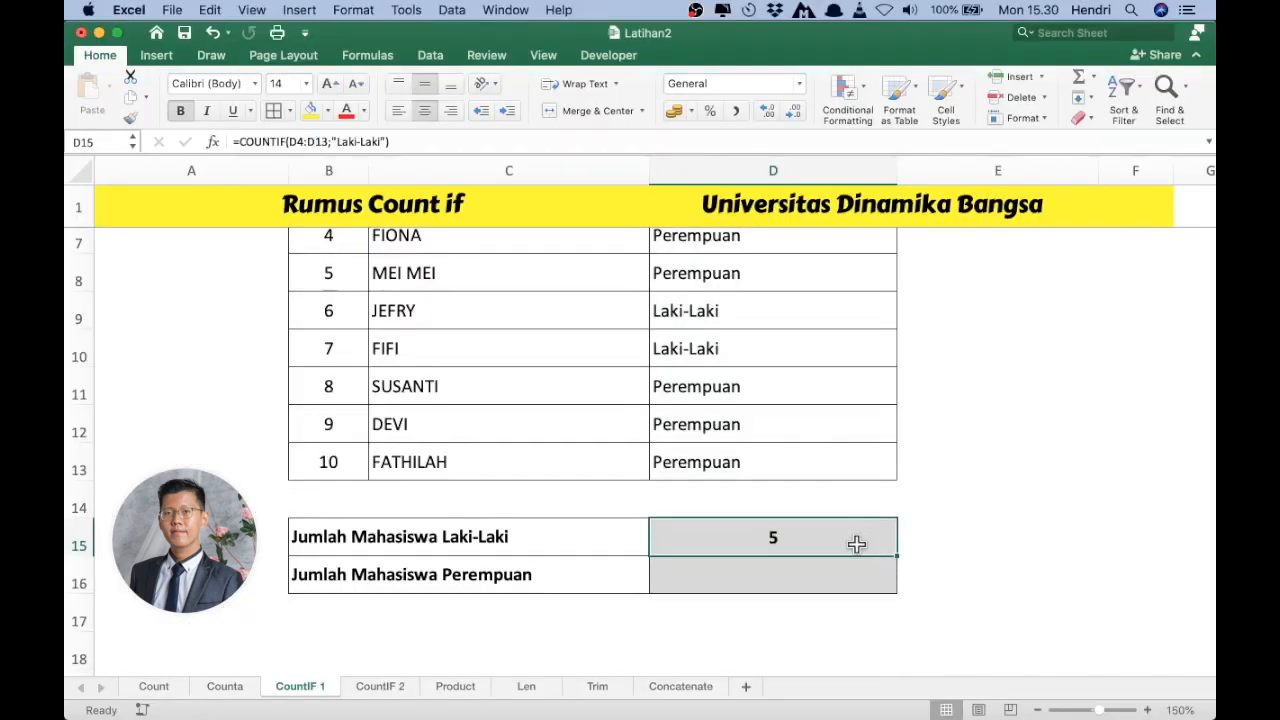
Check the D15 count against each Laki-Laki entry under Jenis Kelamin and review the formula's range and criterion.
scroll(857, 544, up, 1)
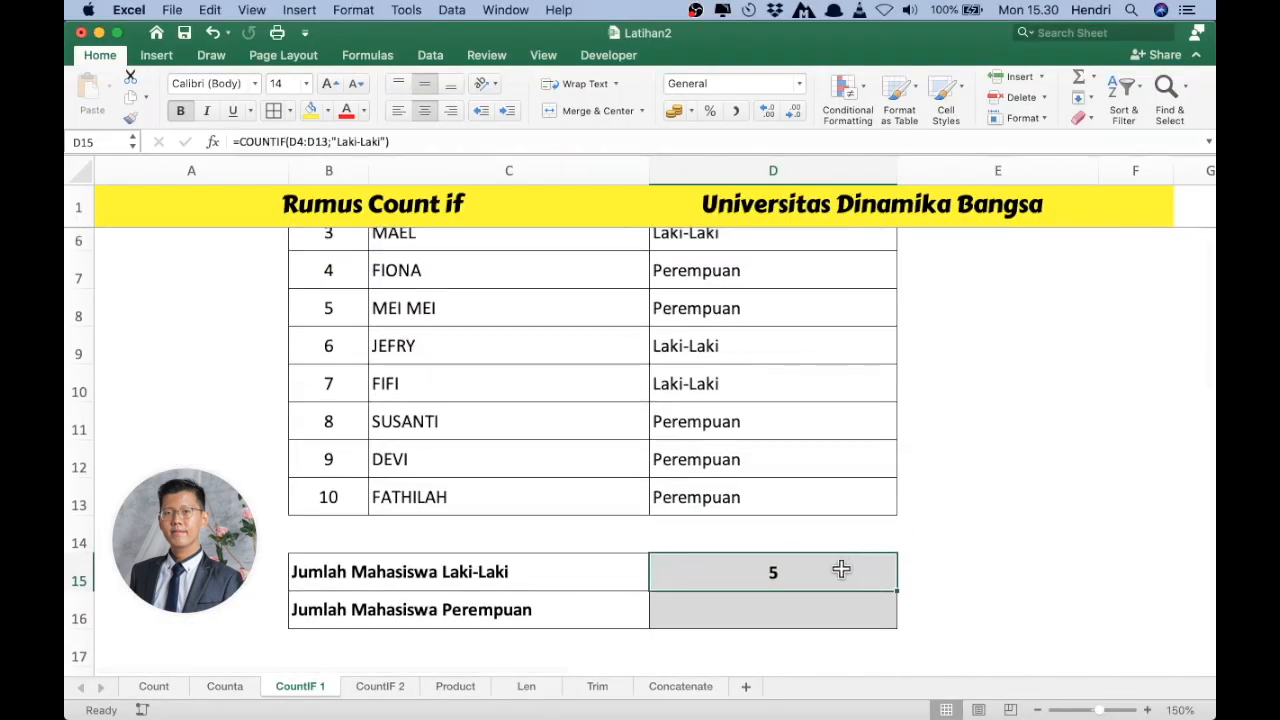
scroll(843, 569, up, 3)
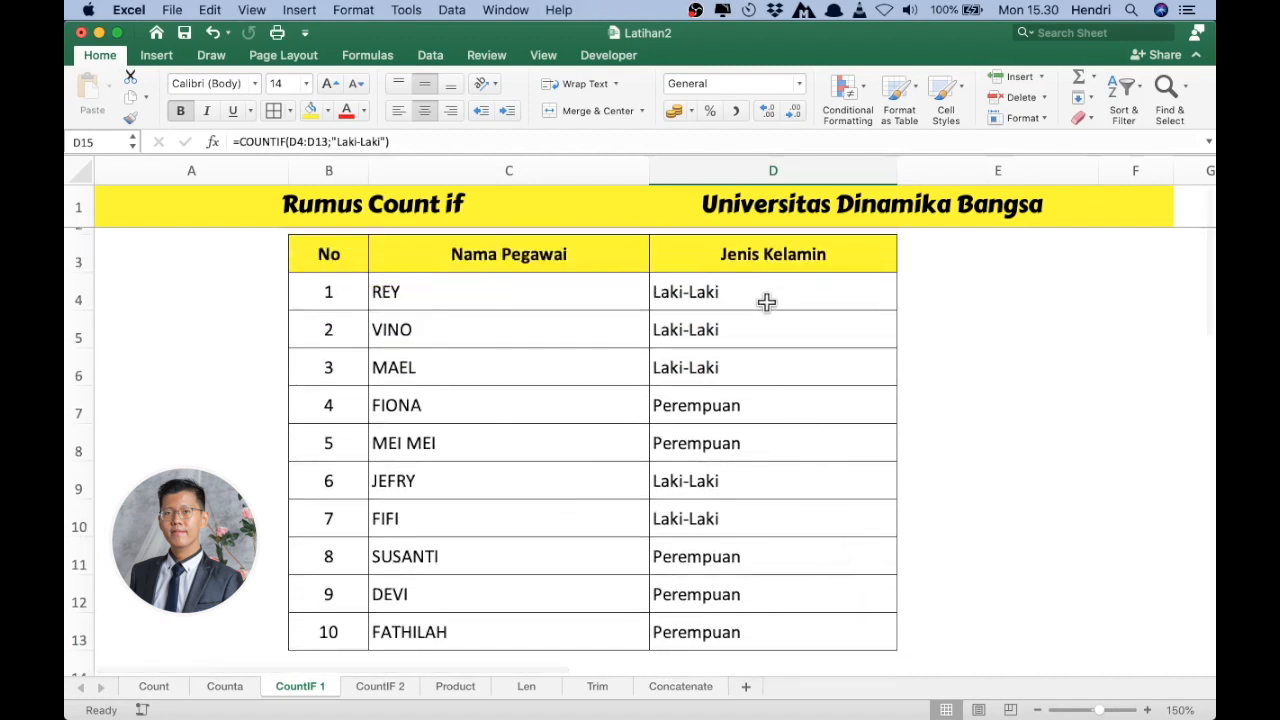
click(766, 299)
click(767, 346)
click(764, 377)
click(765, 482)
click(755, 528)
scroll(840, 512, down, 3)
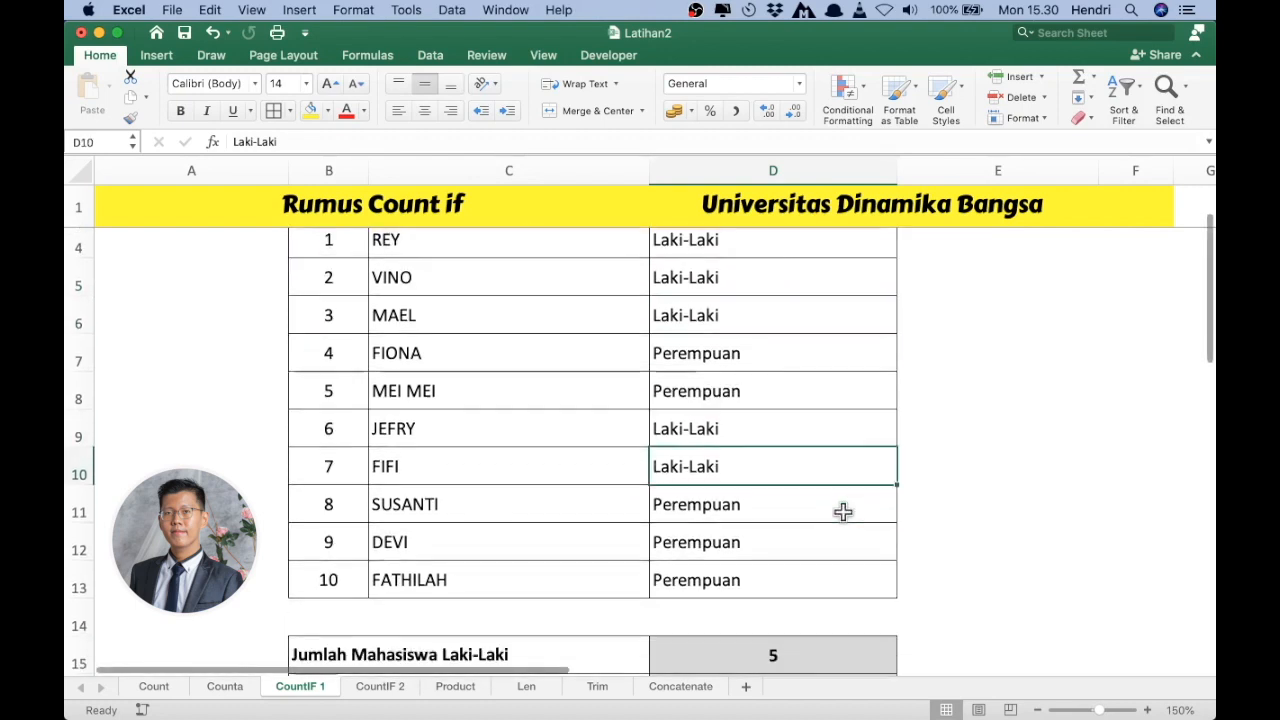
double_click(794, 566)
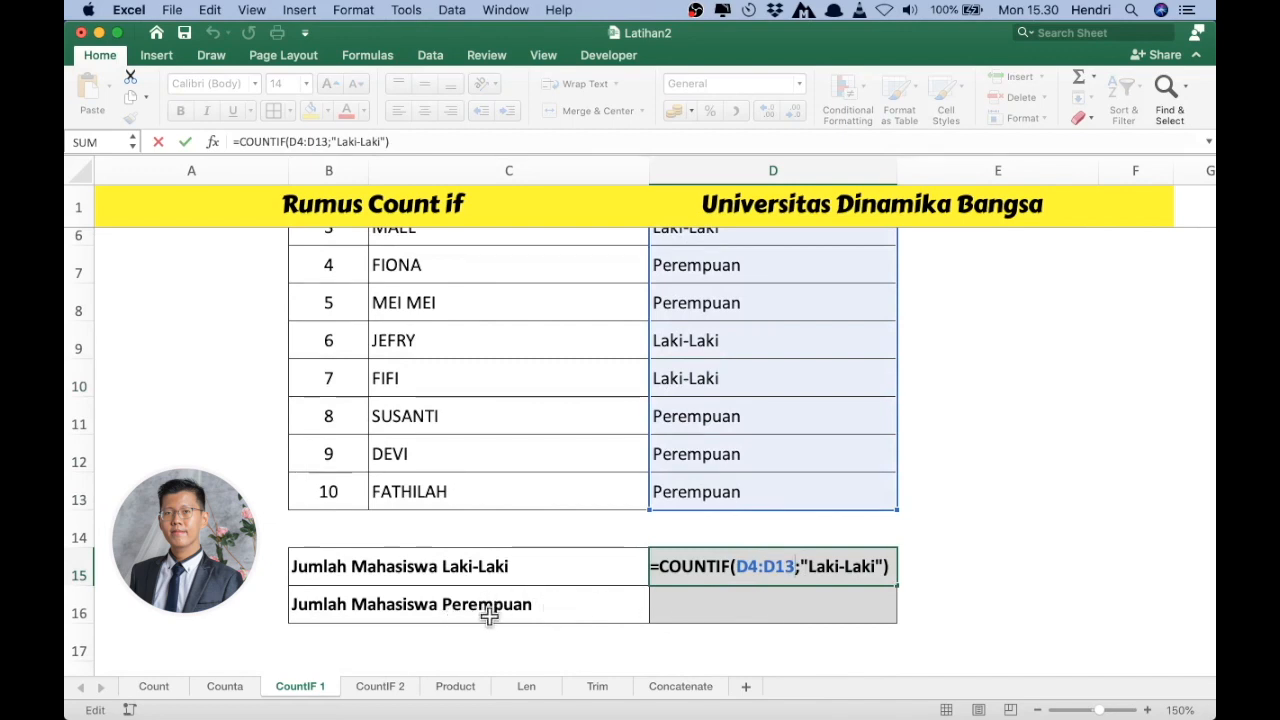
key(Return)
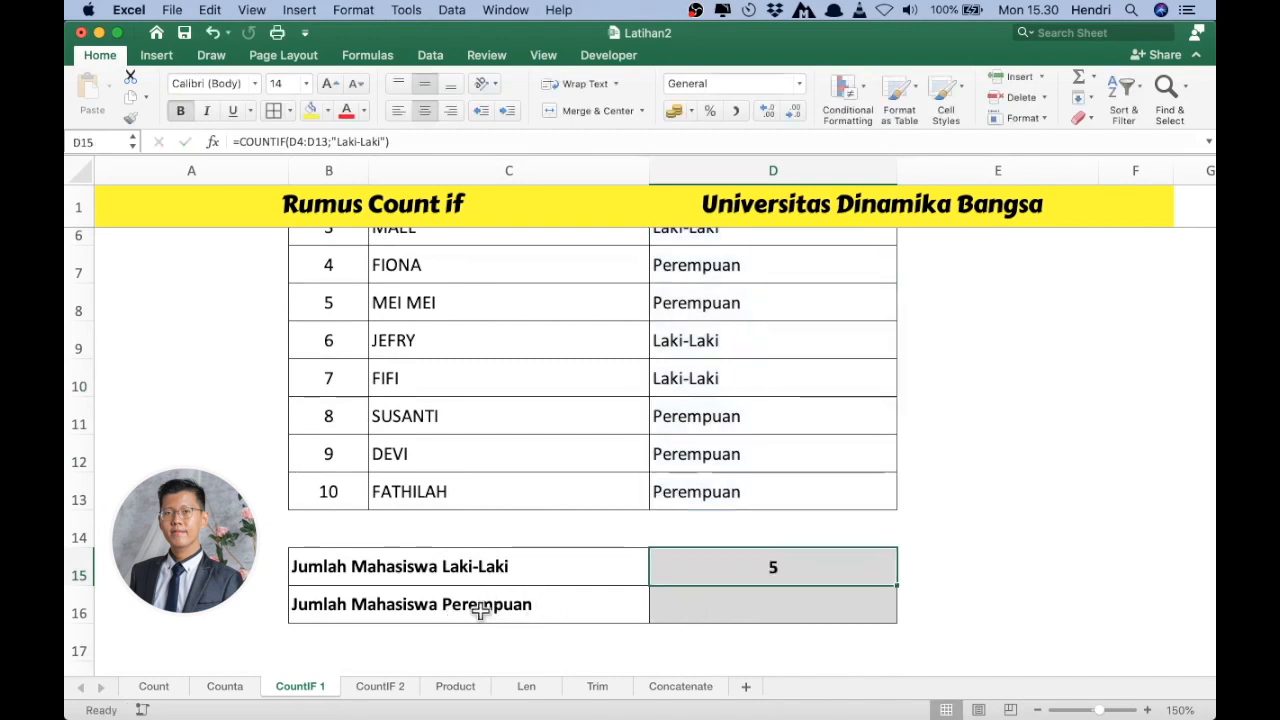
Change the label in B16 to "Jumlah pegawai Perempuan" by replacing the word Mahasiswa.
click(729, 604)
scroll(771, 584, up, 3)
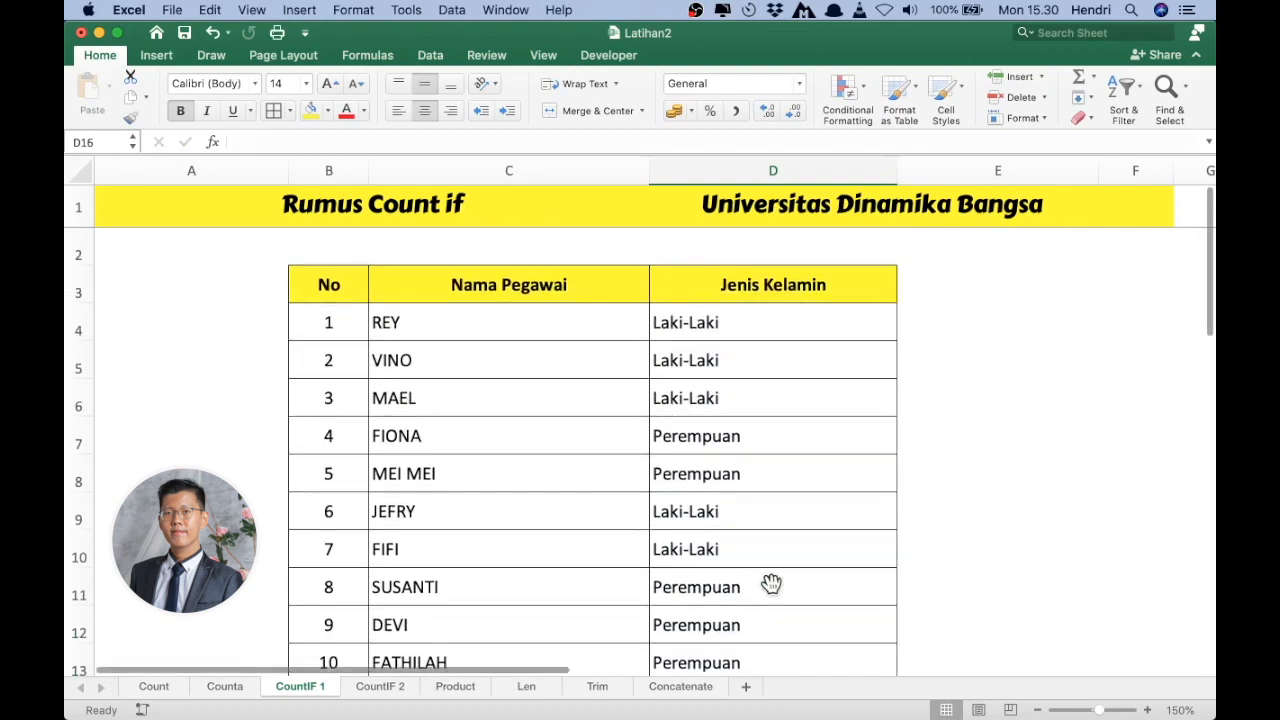
scroll(760, 588, down, 5)
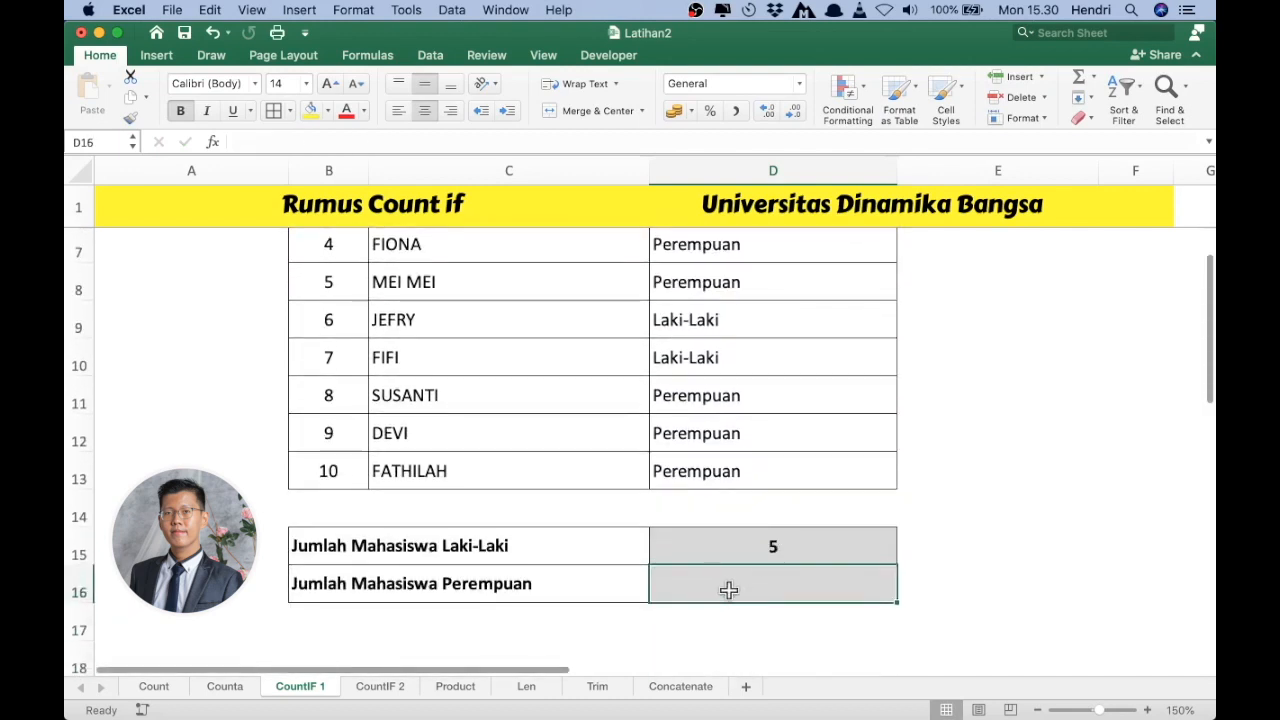
click(412, 584)
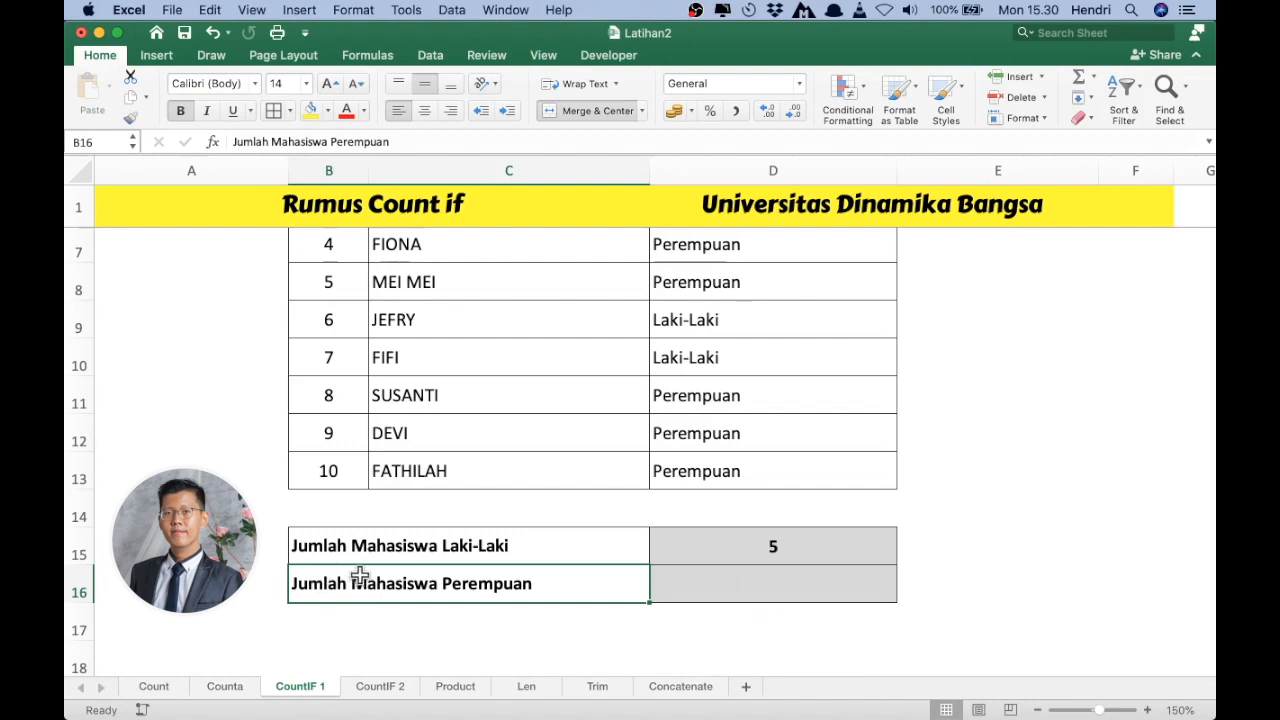
double_click(434, 585)
double_click(362, 586)
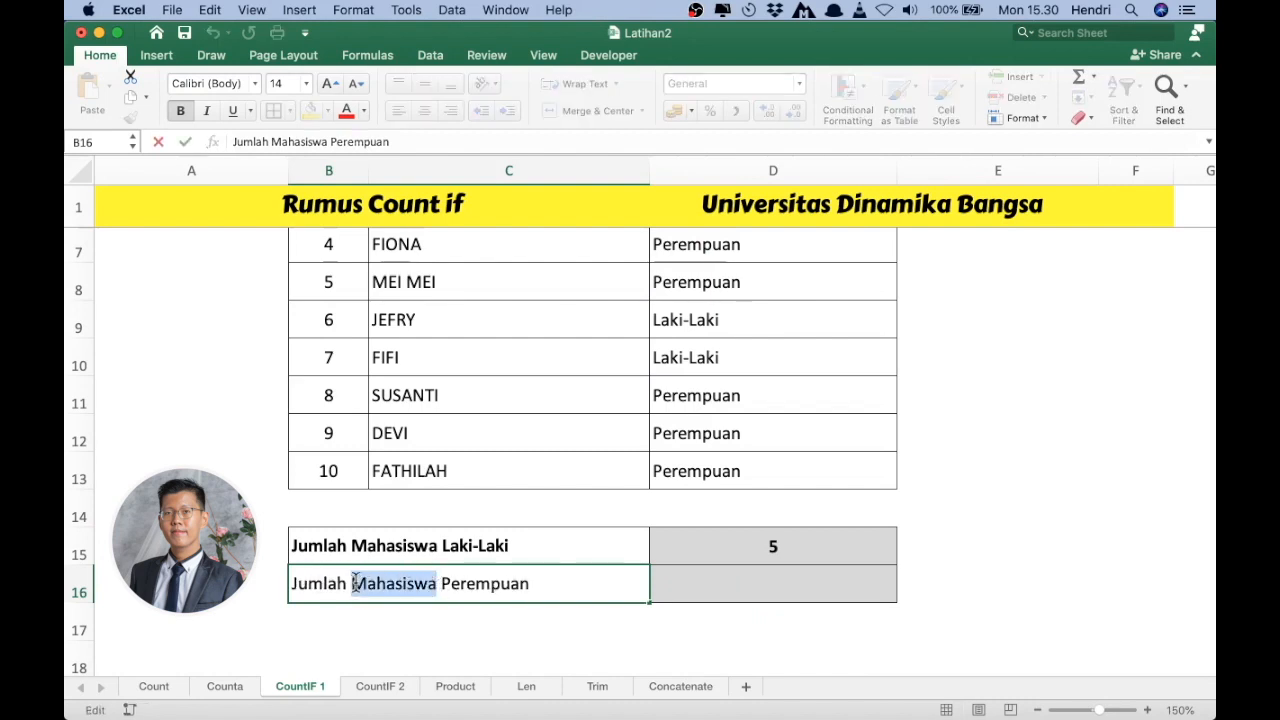
text(pegawai)
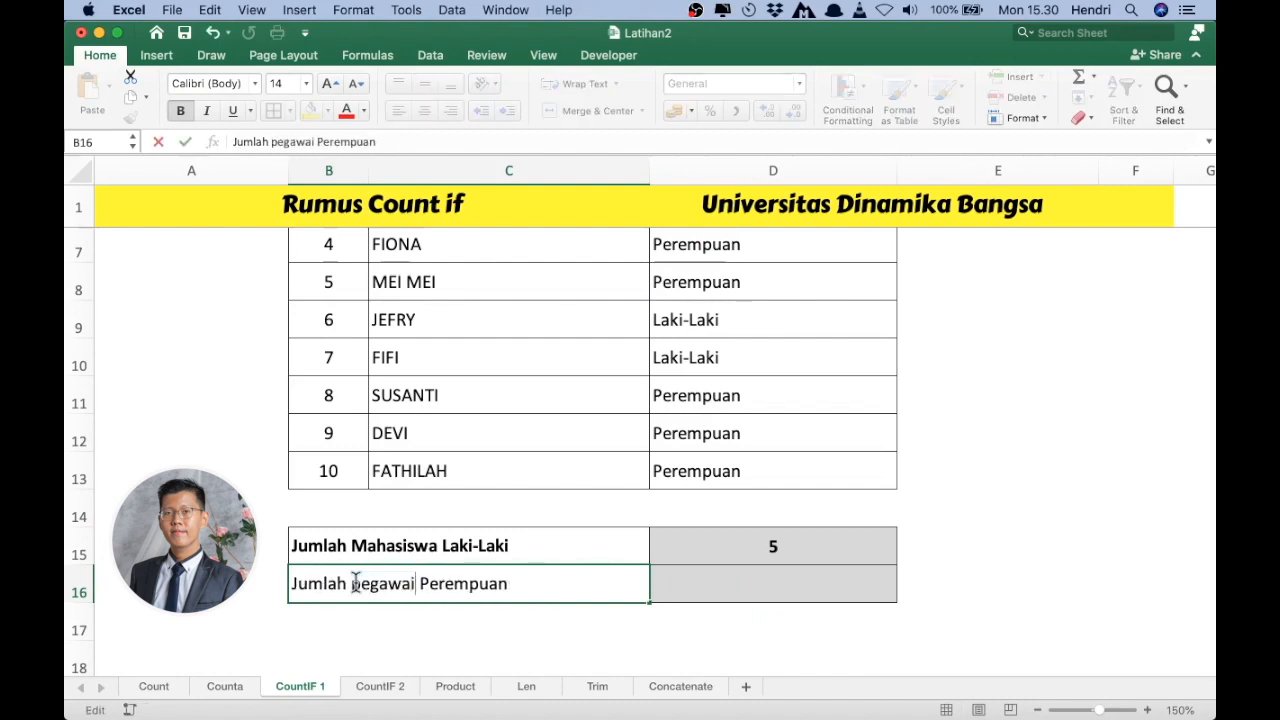
Replace Mahasiswa in the B15 label so it reads "Jumlah Pegawai Laki-Laki".
click(424, 546)
double_click(437, 547)
drag(437, 547, 345, 538)
click(358, 535)
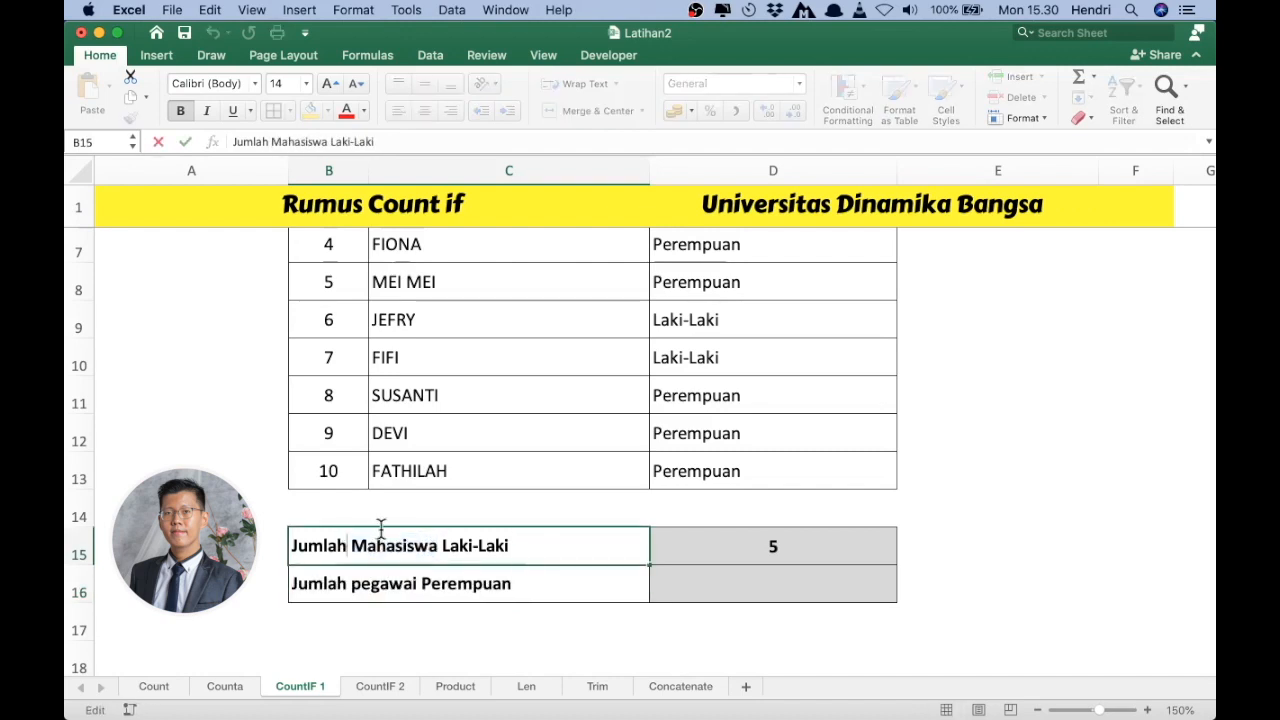
double_click(437, 547)
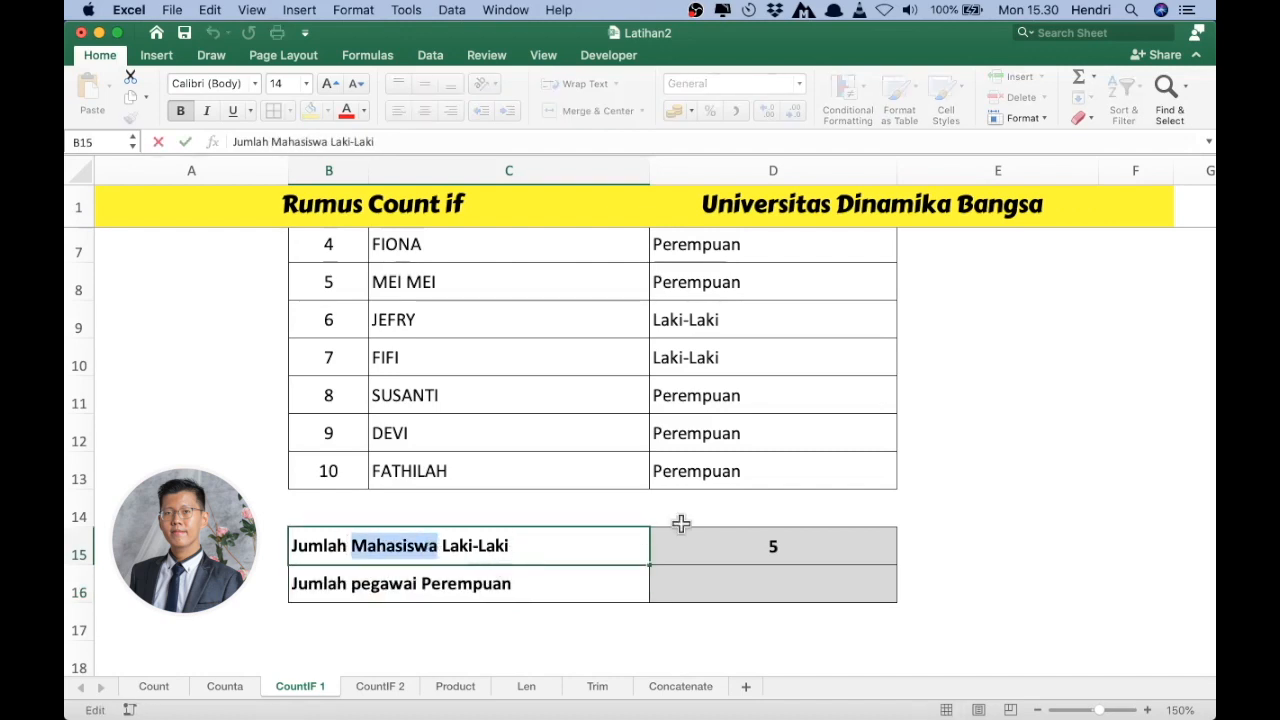
text(Pegawai)
key(Return)
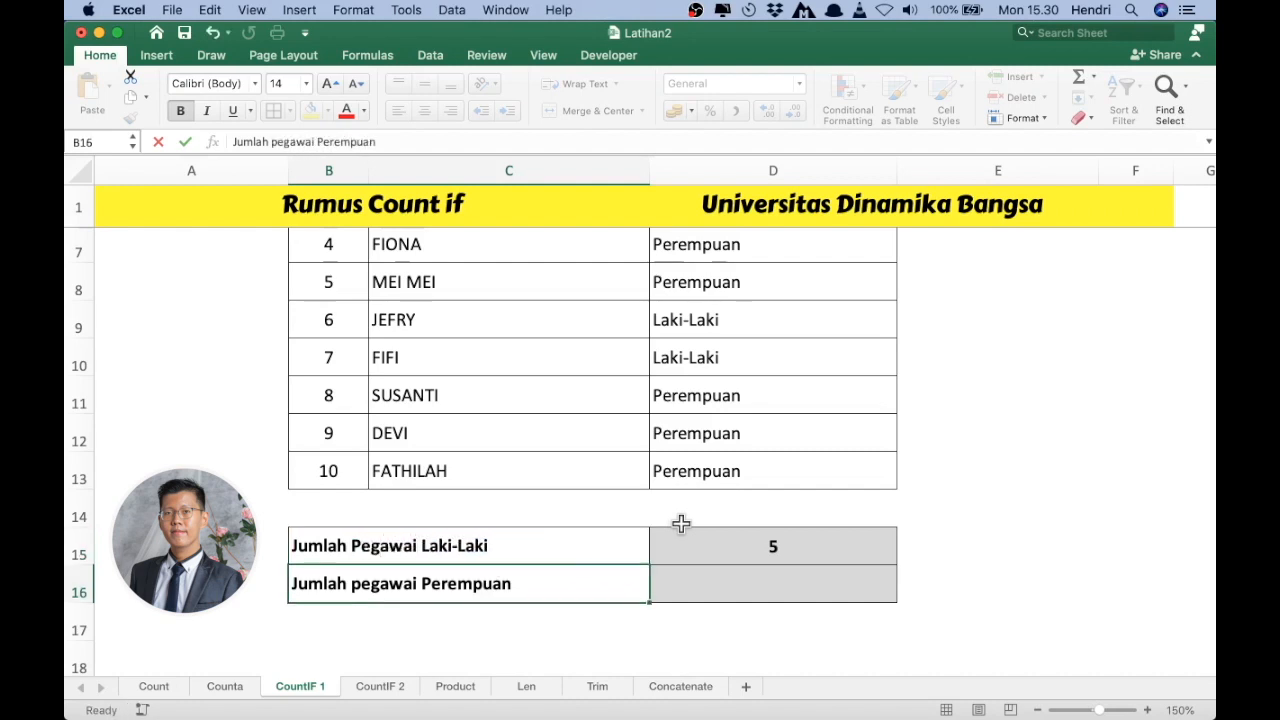
Start a COUNTIF formula in the Jumlah pegawai Perempuan cell D16 with the Jenis Kelamin range D4:D13.
click(783, 588)
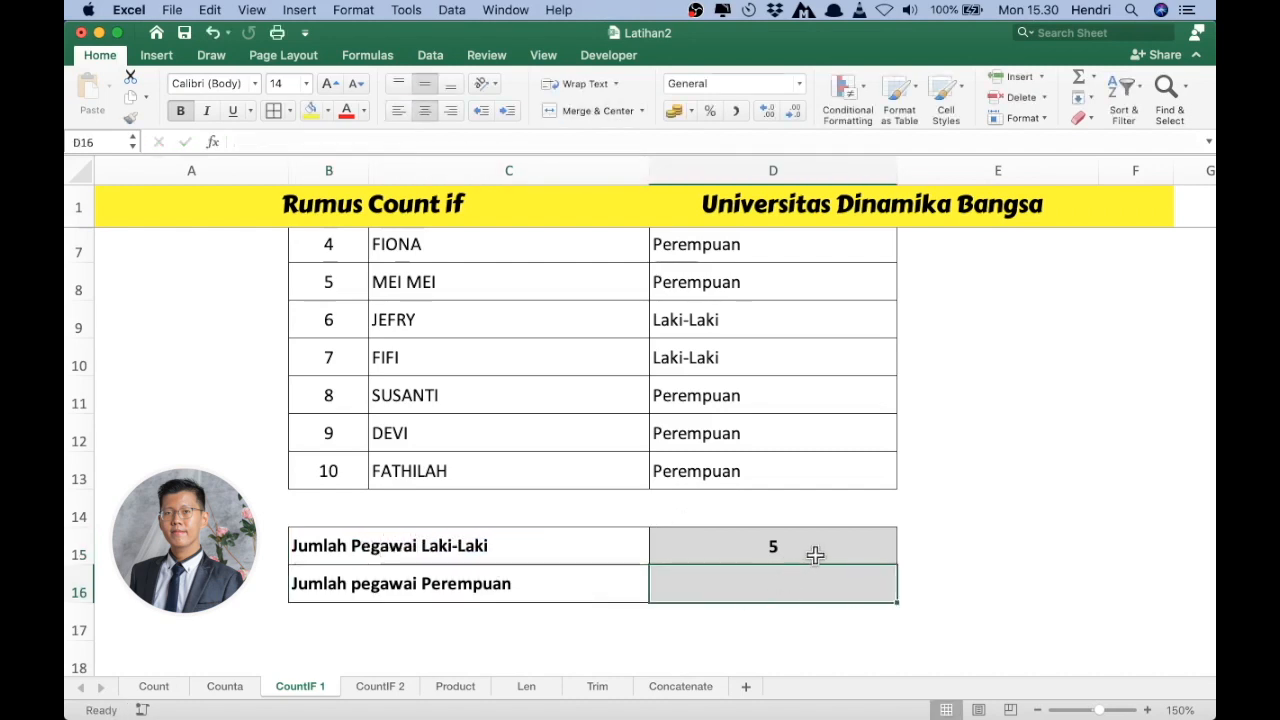
text(=)
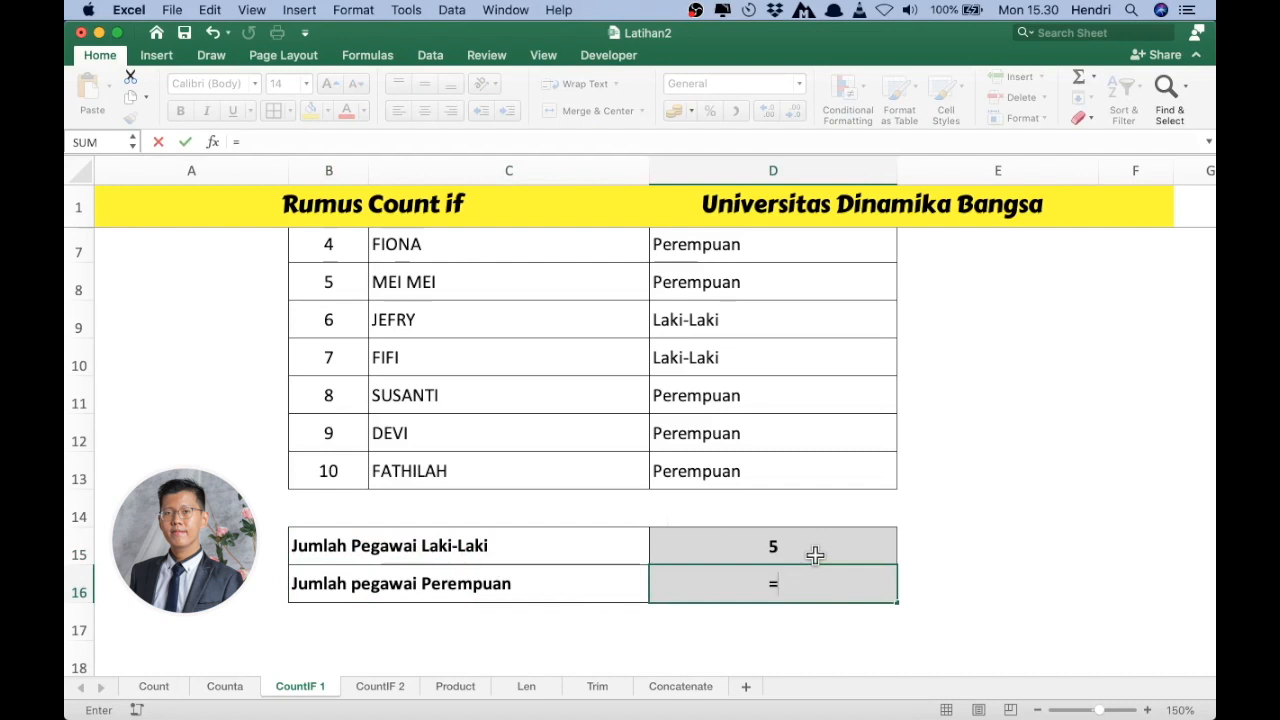
text(count)
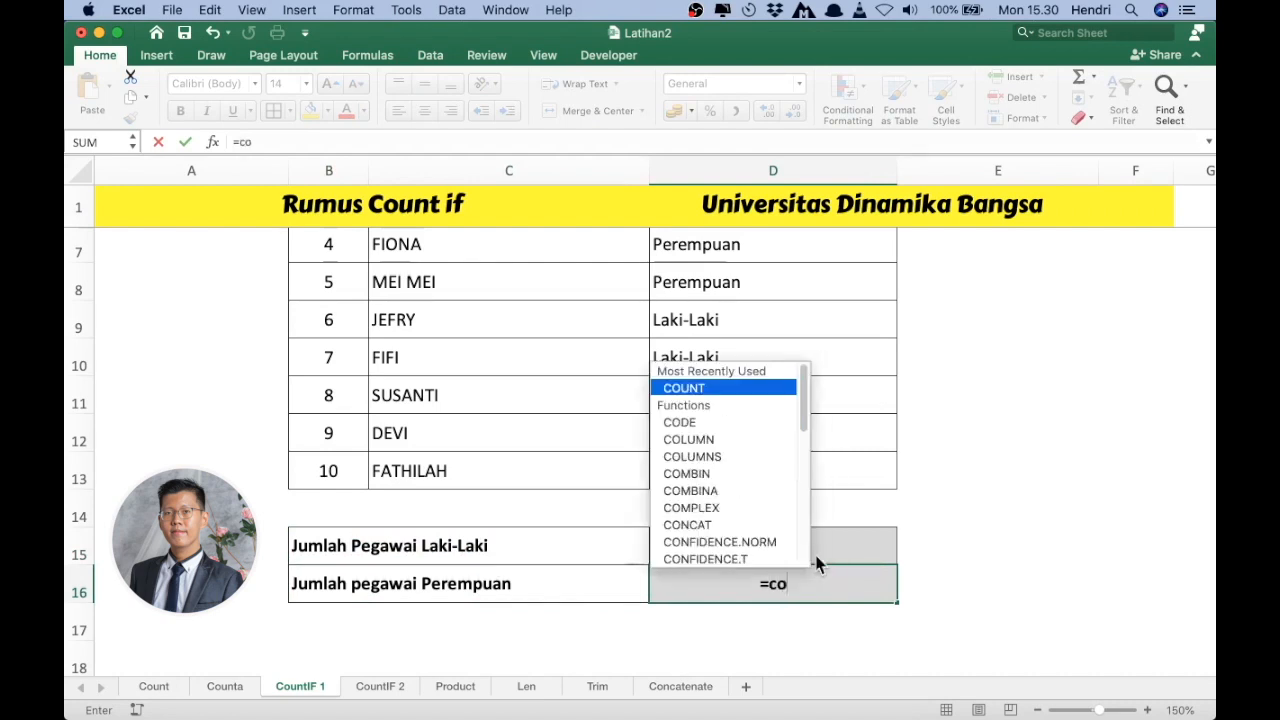
key(BackSpace)
key(BackSpace)
key(BackSpace)
key(BackSpace)
key(BackSpace)
text(COUNTIF)
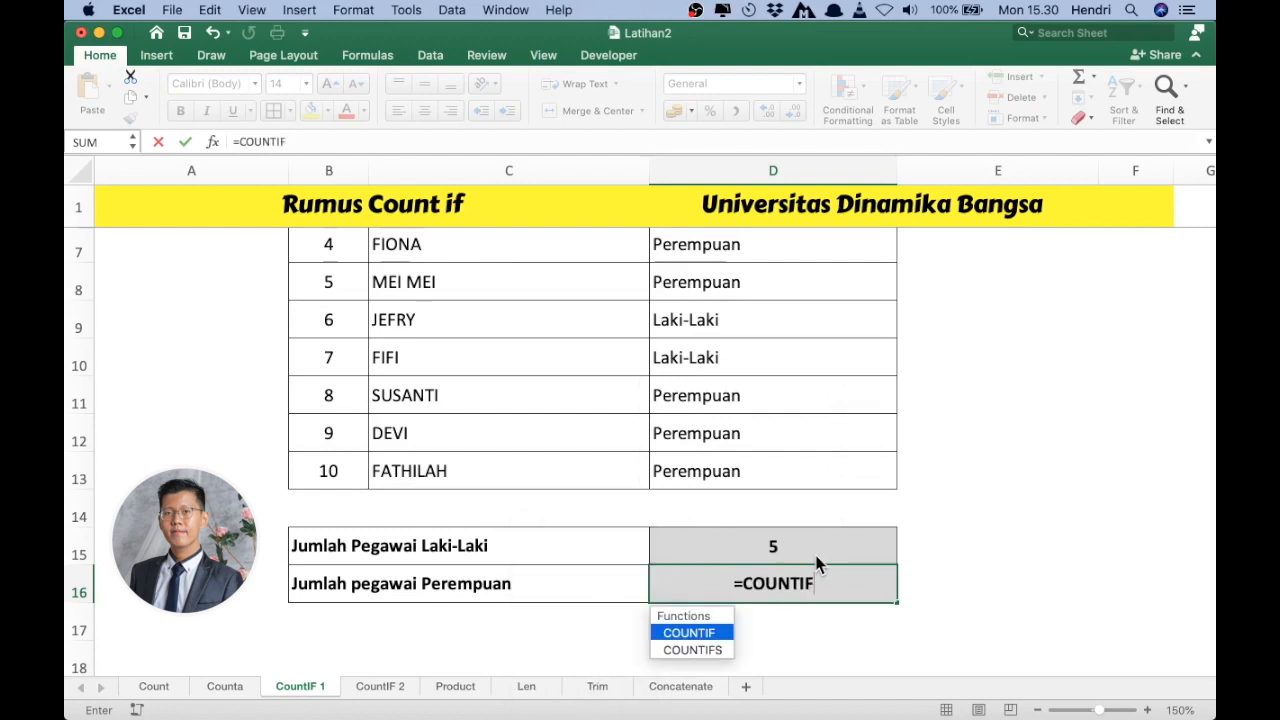
text(()
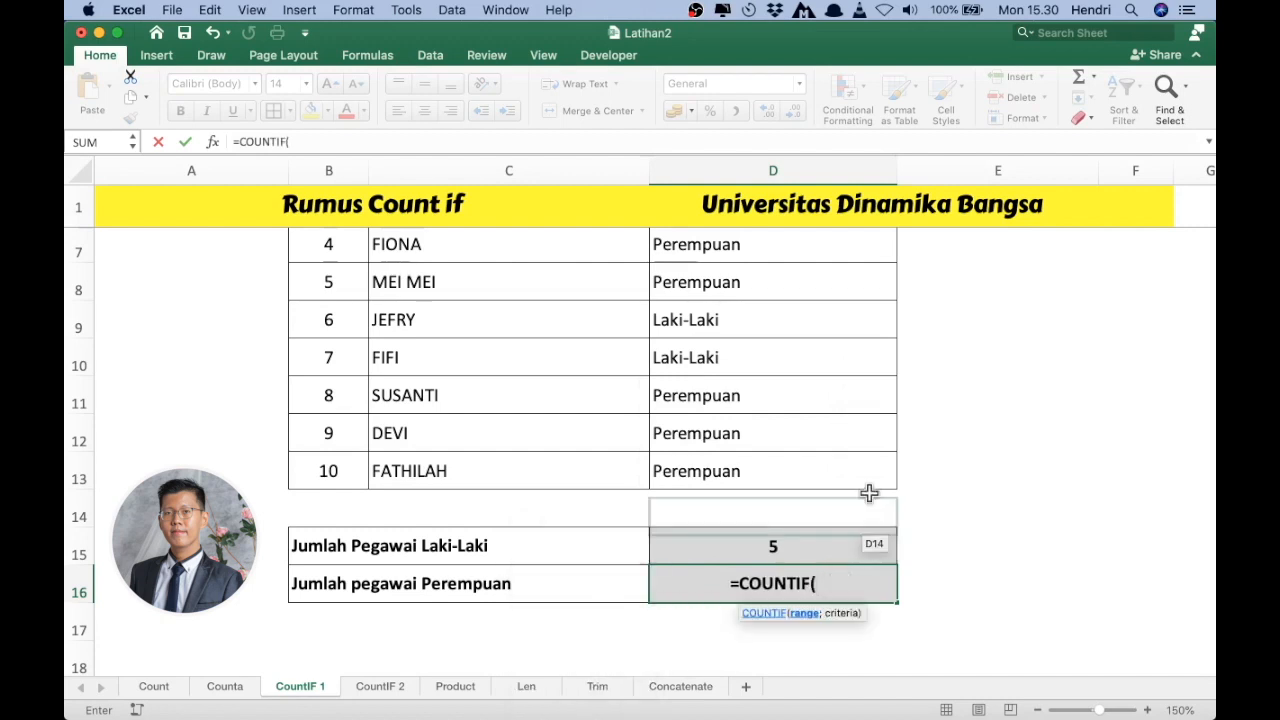
scroll(864, 490, up, 5)
drag(716, 295, 757, 634)
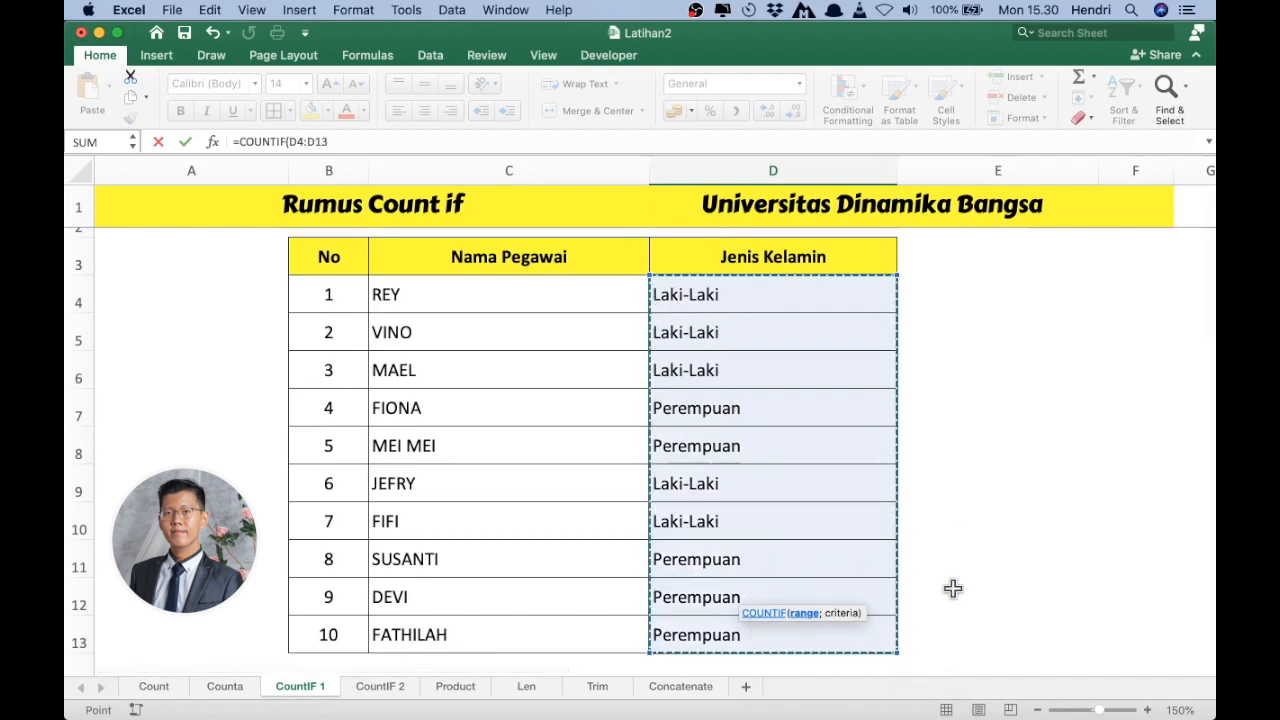
Add the criterion "Perempuan" after a semicolon in D16 and confirm =COUNTIF(D4:D13;"Perempuan").
scroll(951, 589, down, 4)
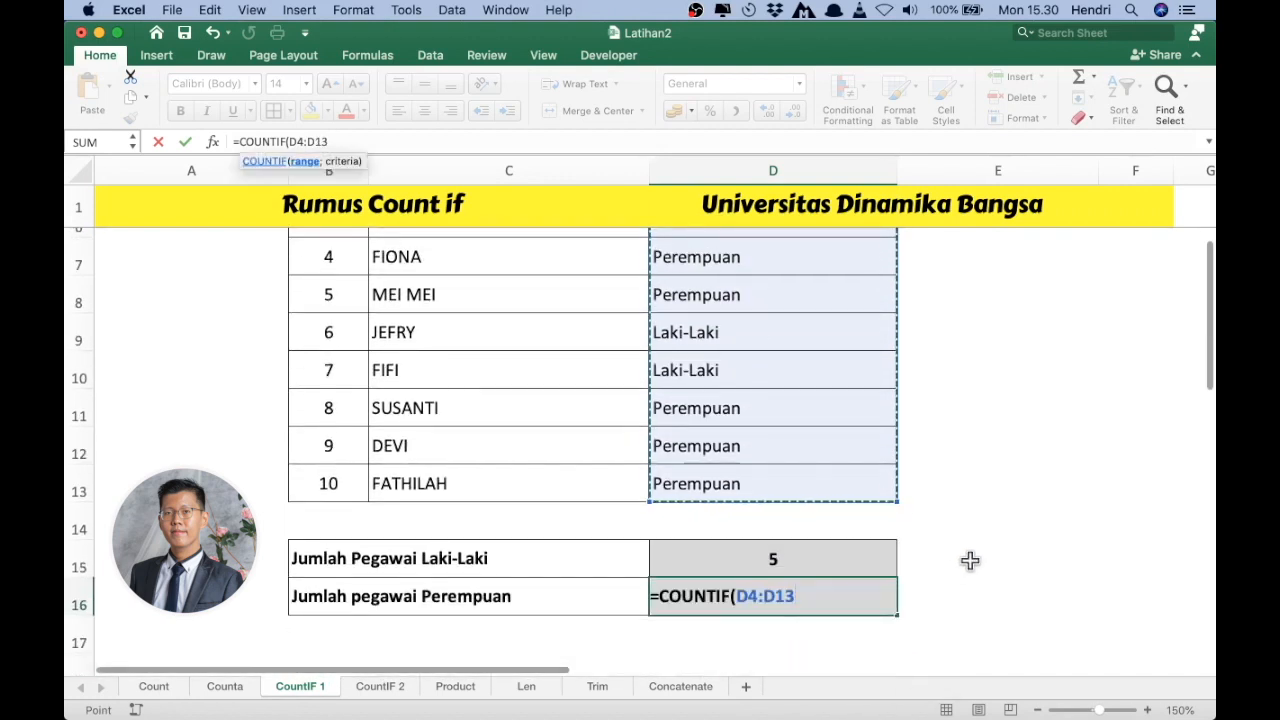
text(;"P)
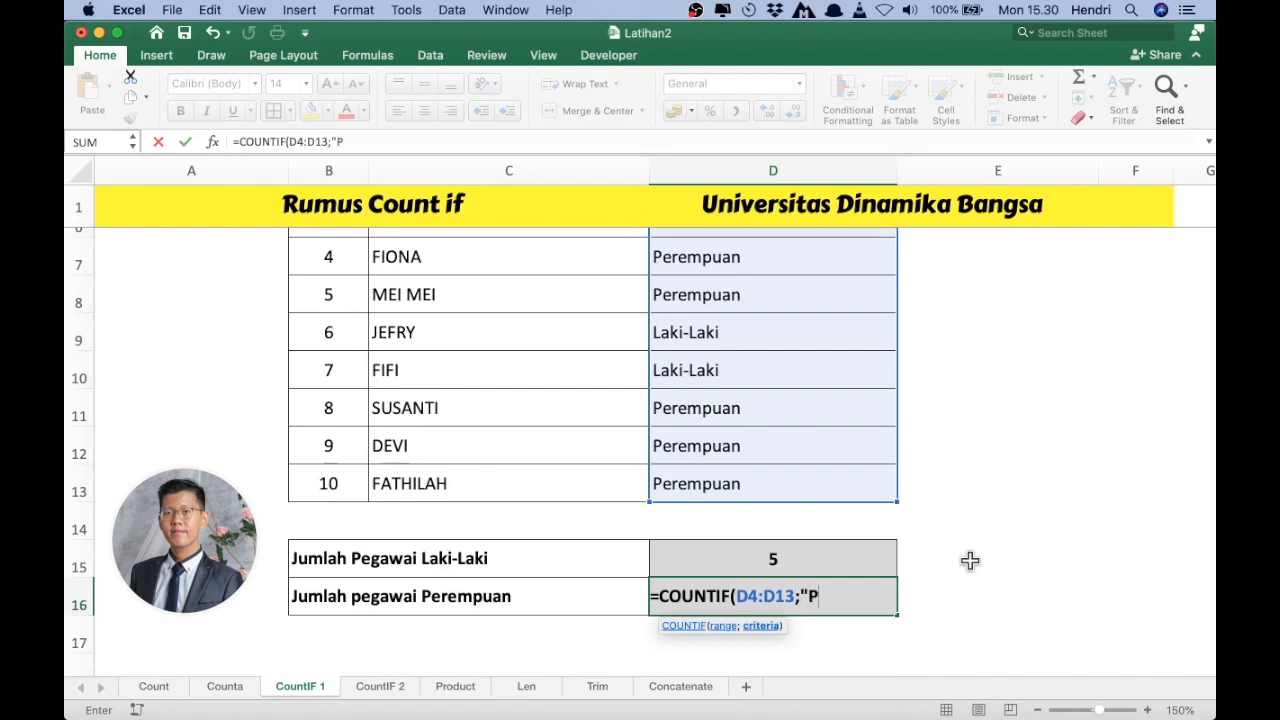
text(ere)
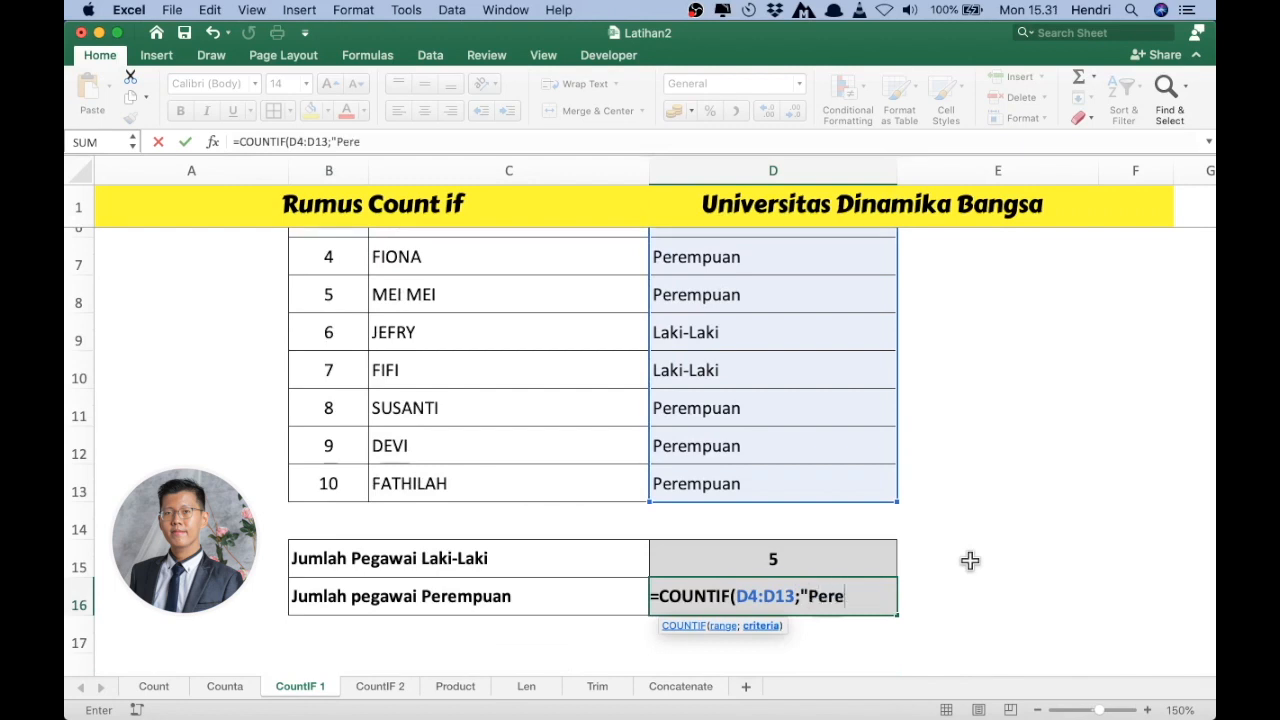
text(mpuan")
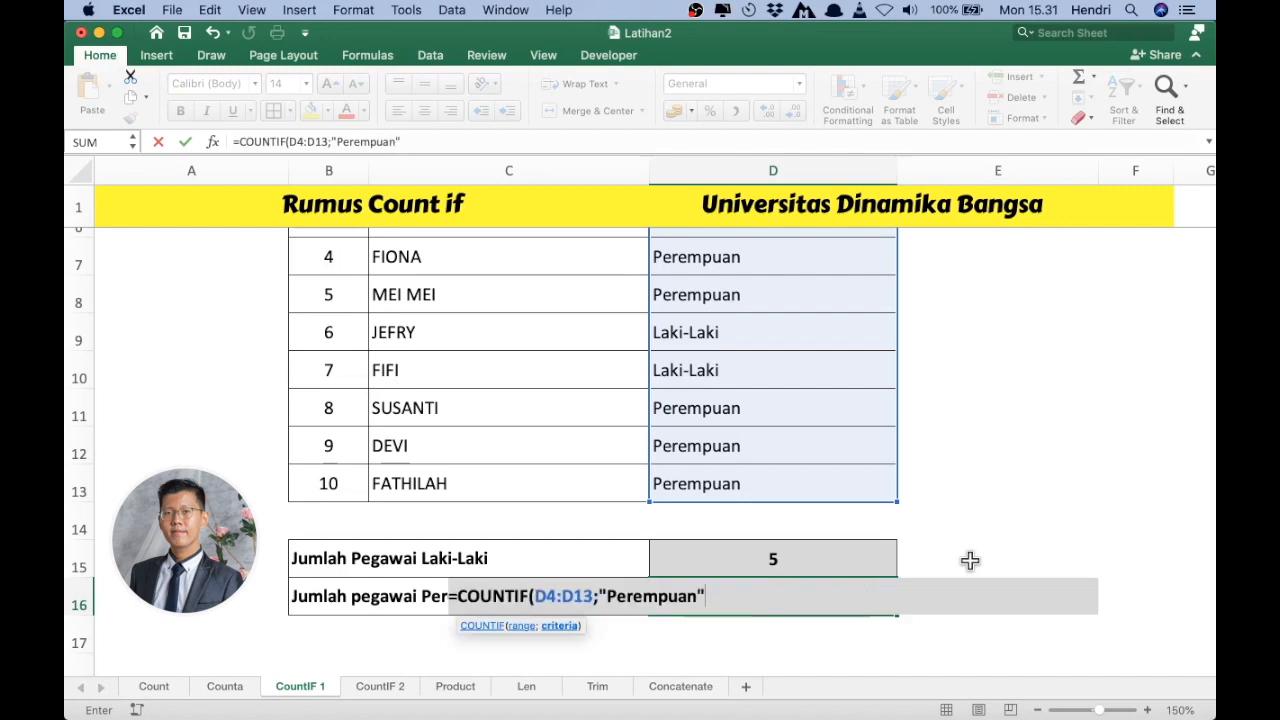
text())
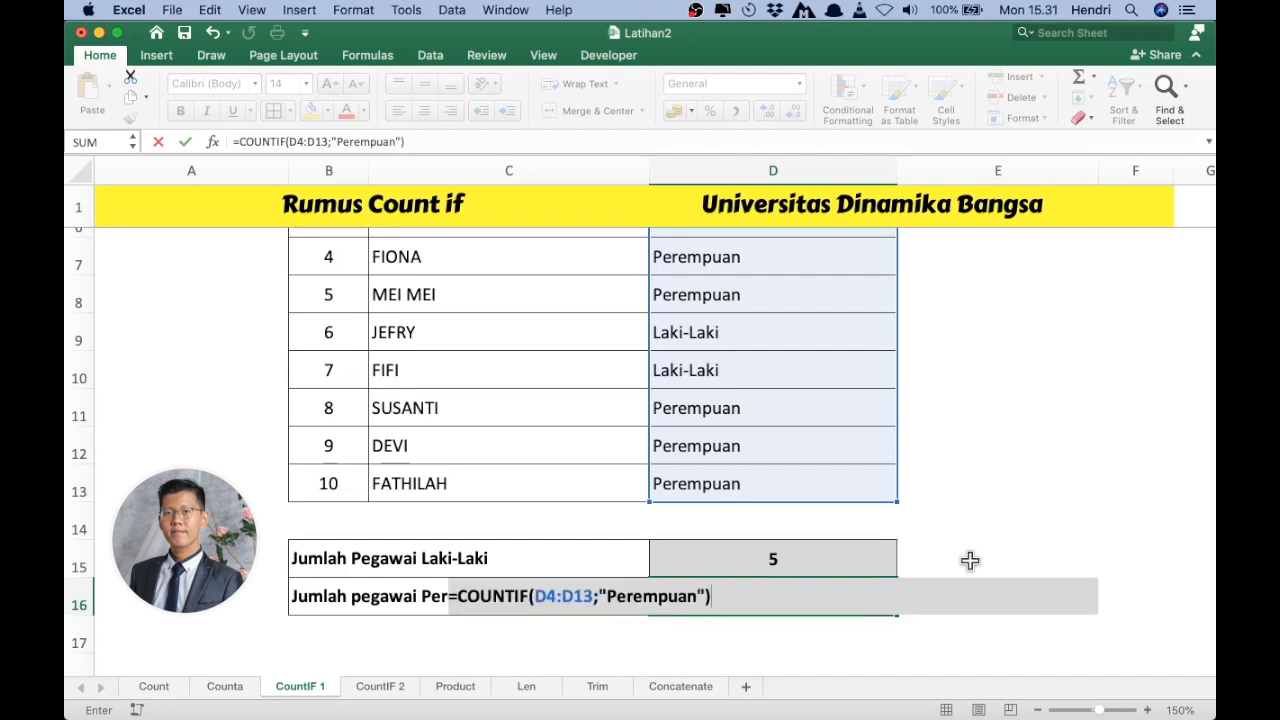
key(Return)
click(817, 603)
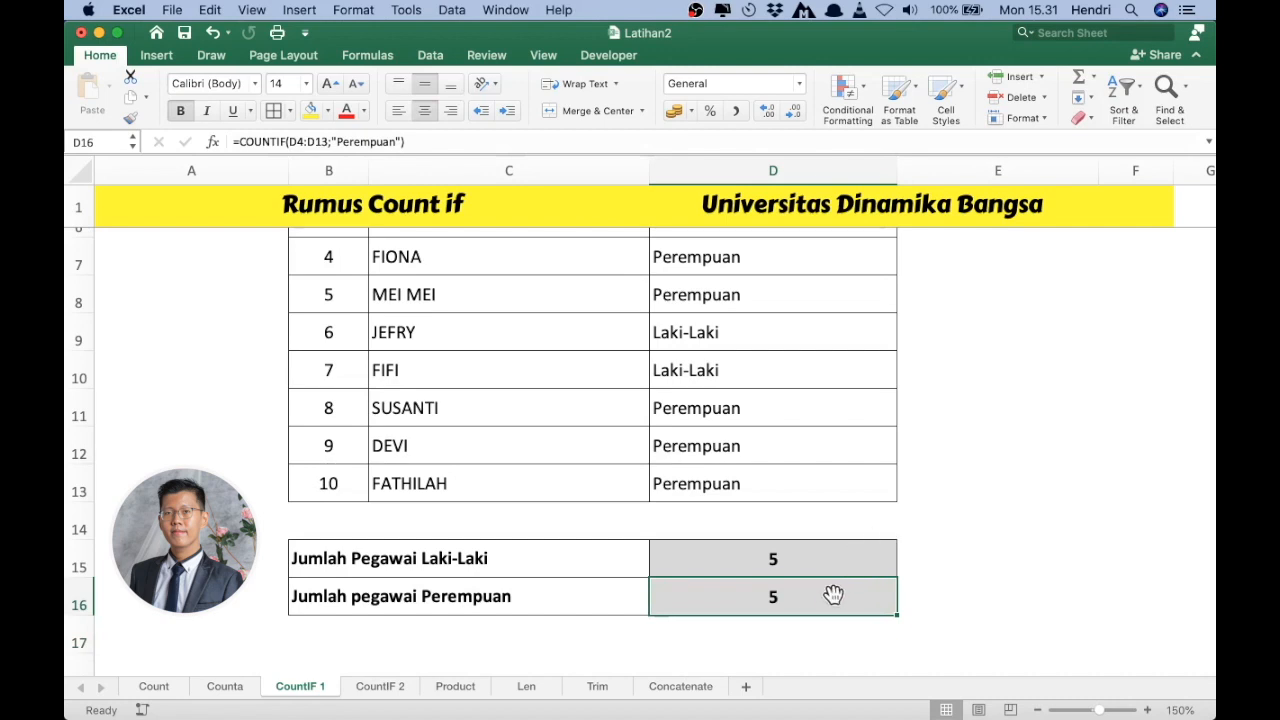
Check the D16 count by going through each Perempuan entry under Jenis Kelamin.
scroll(872, 518, up, 1)
scroll(880, 508, up, 3)
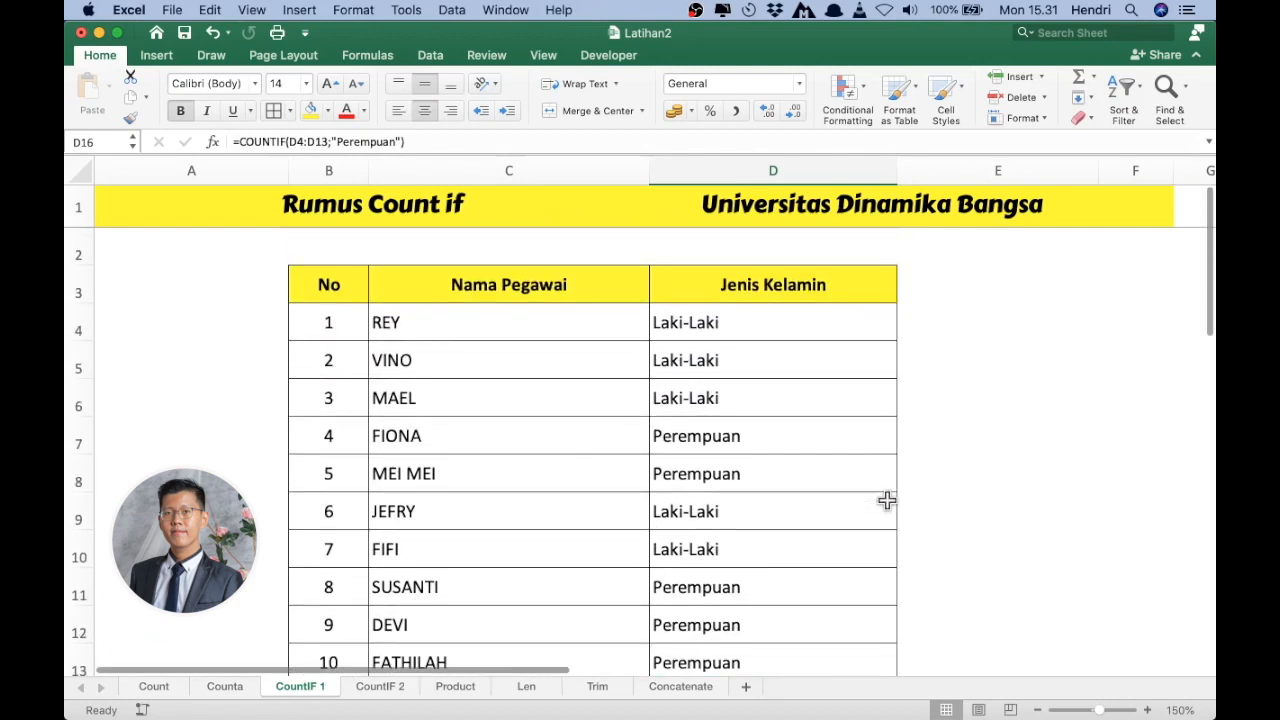
click(800, 322)
click(780, 436)
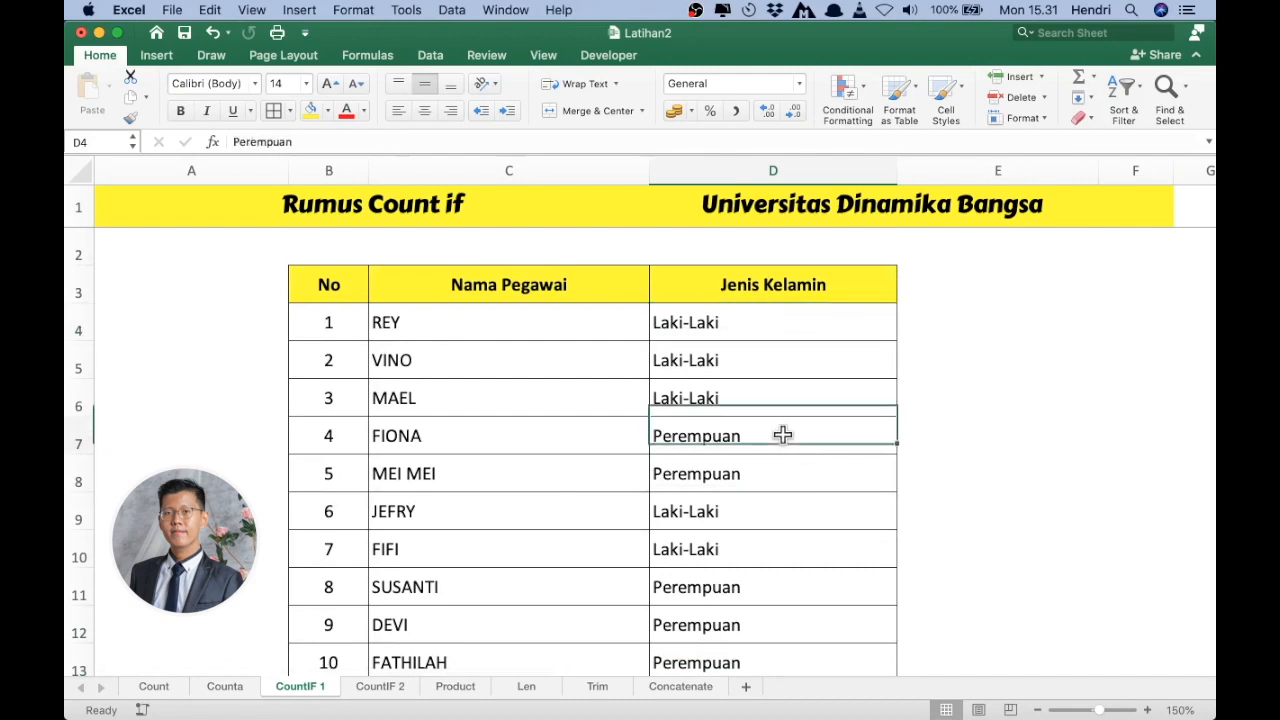
click(782, 478)
click(796, 594)
click(791, 636)
scroll(790, 643, down, 1)
click(792, 638)
scroll(874, 606, down, 4)
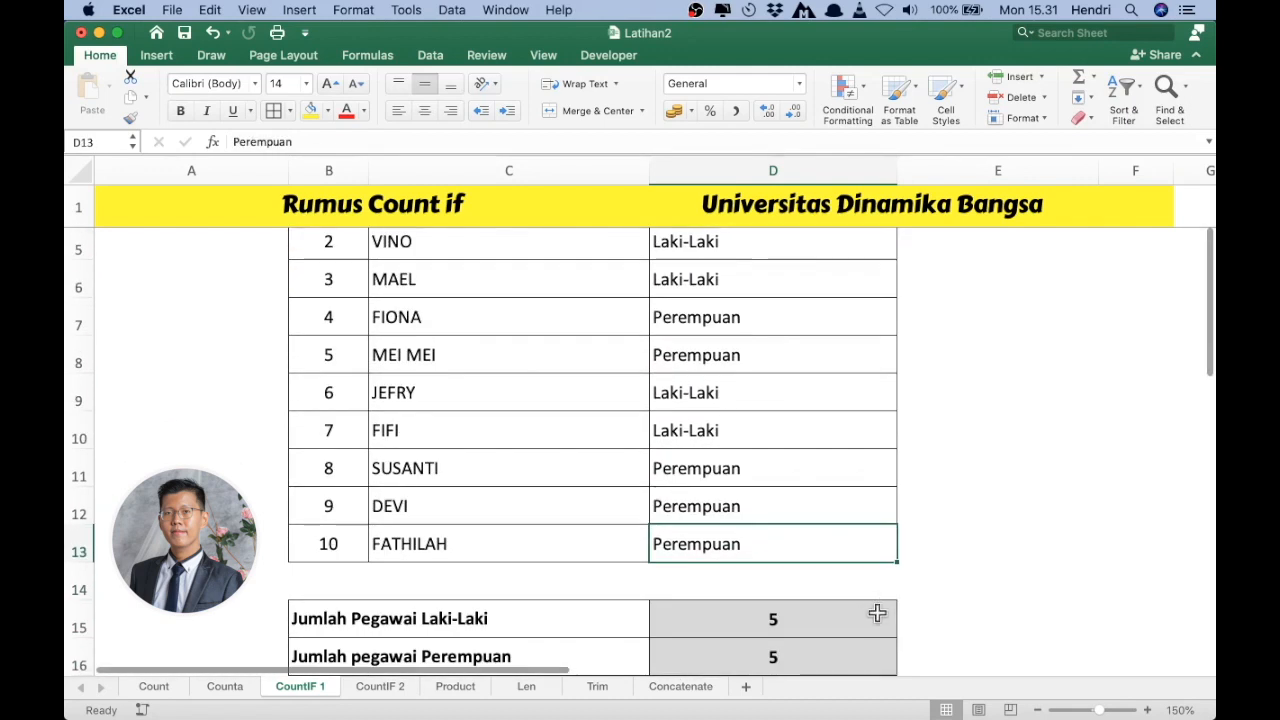
Review the two COUNTIF formulas in D15 and D16, and open the CountIF 2 sheet.
click(844, 526)
click(817, 570)
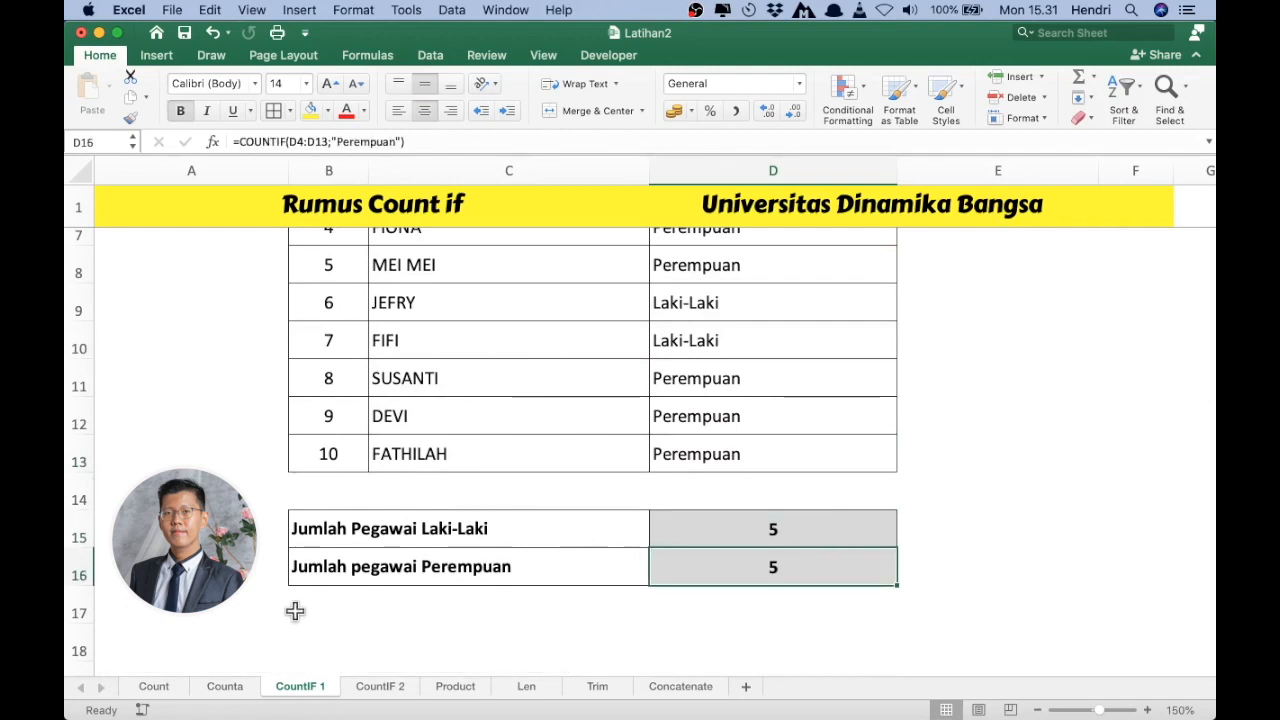
click(372, 686)
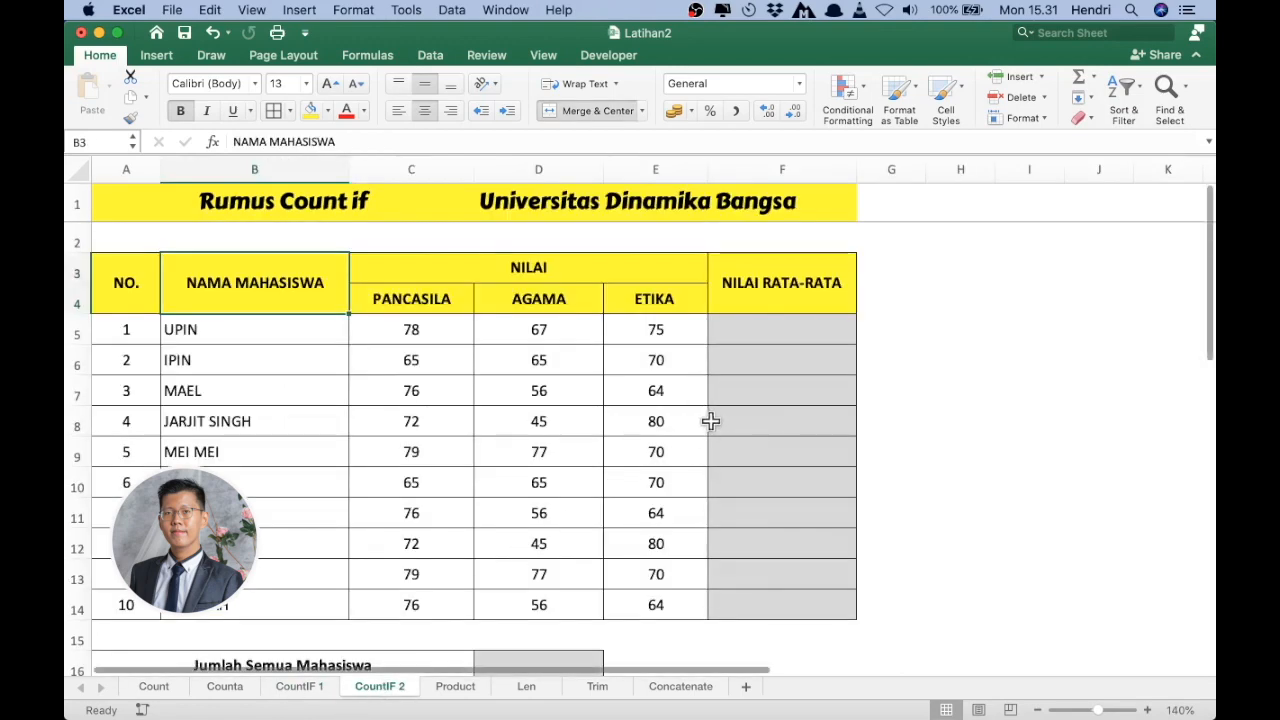
Count all student names in the Jumlah Semua Mahasiswa cell D16 with =COUNTA(B5:B14).
scroll(668, 453, down, 1)
scroll(668, 458, down, 2)
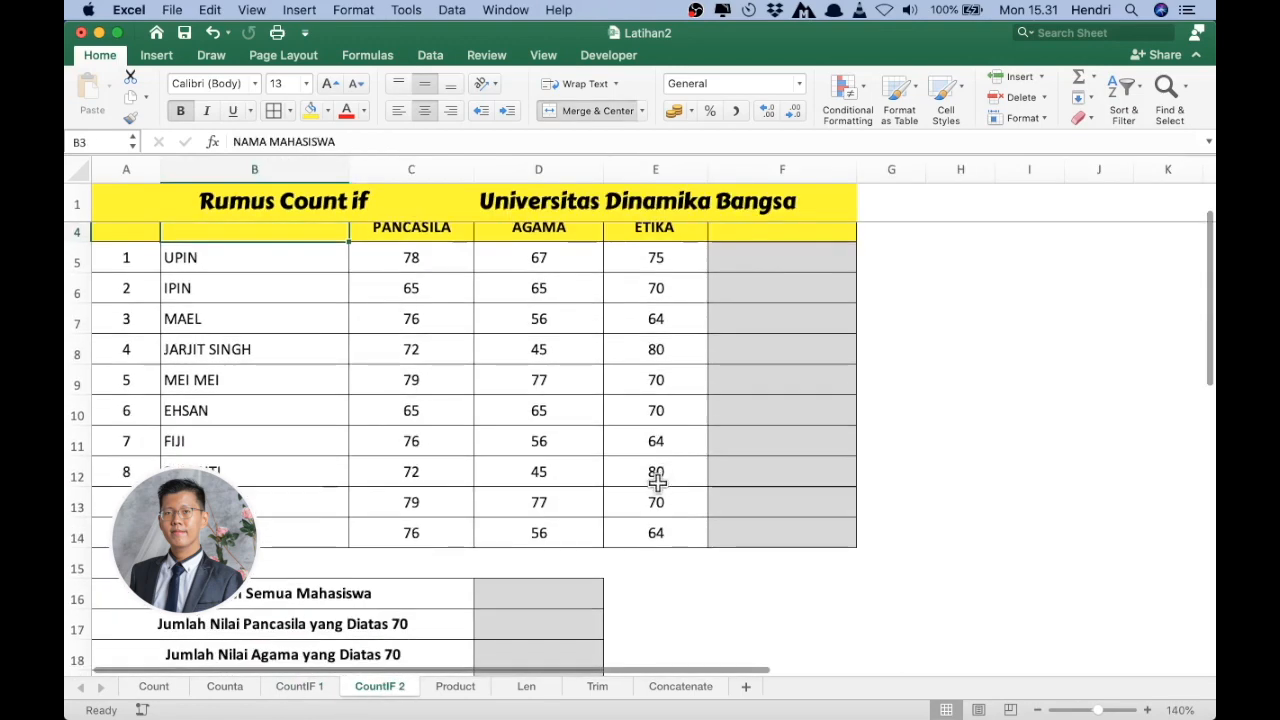
click(547, 583)
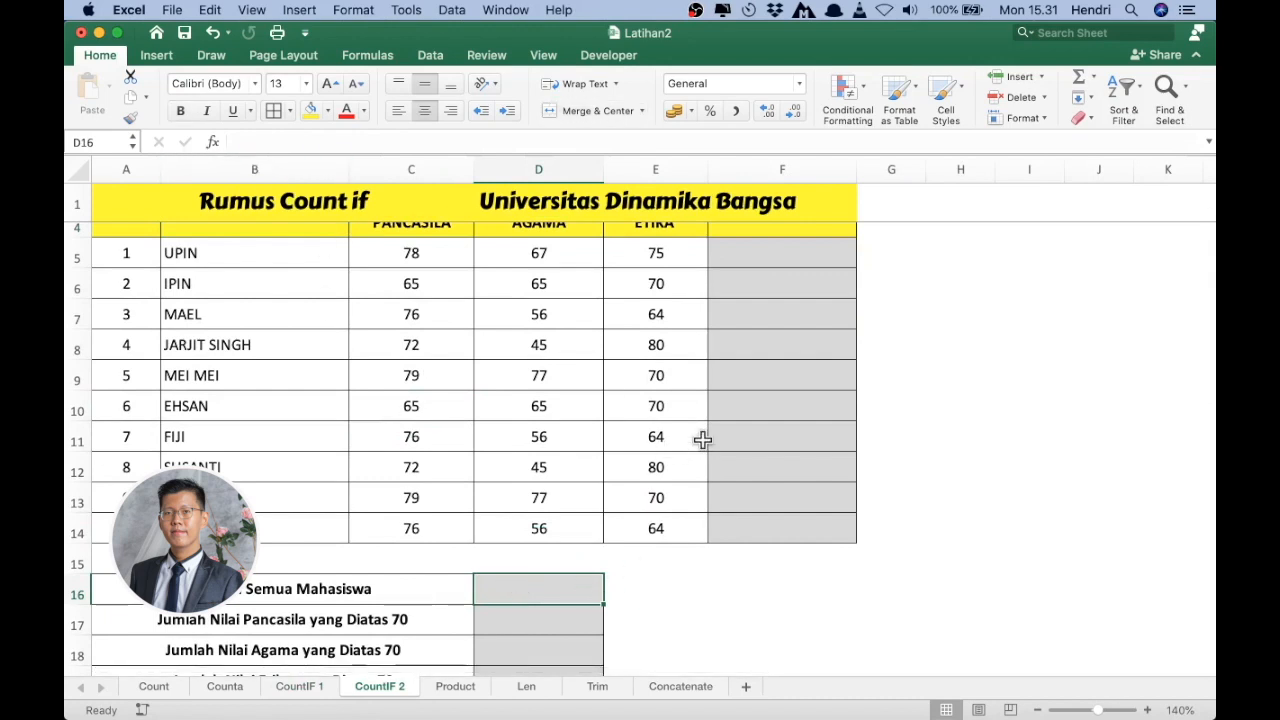
text(=)
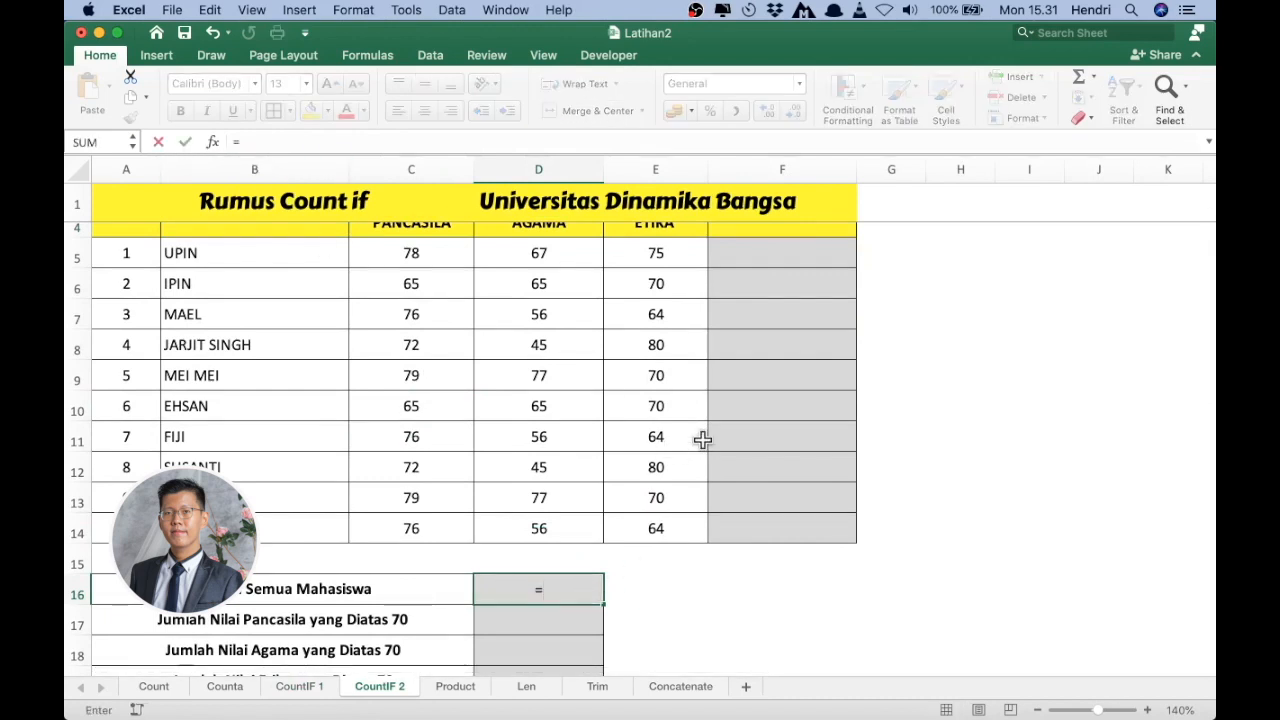
text(count)
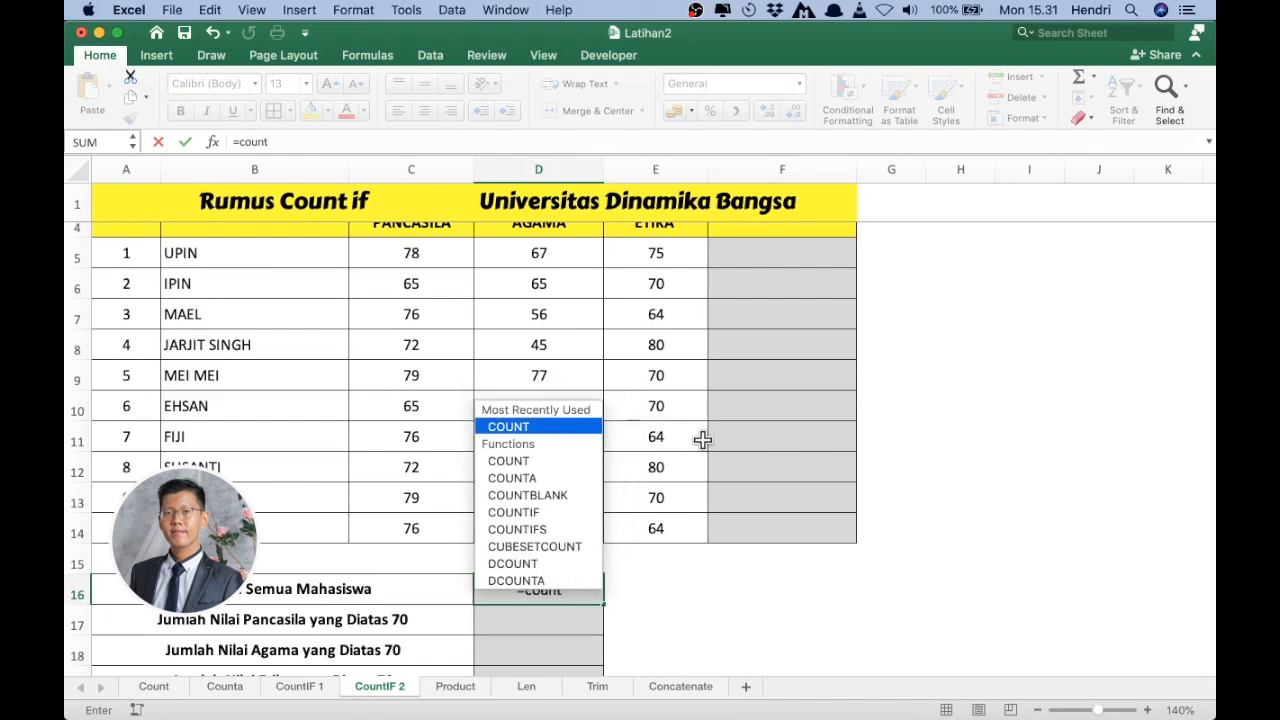
text(a()
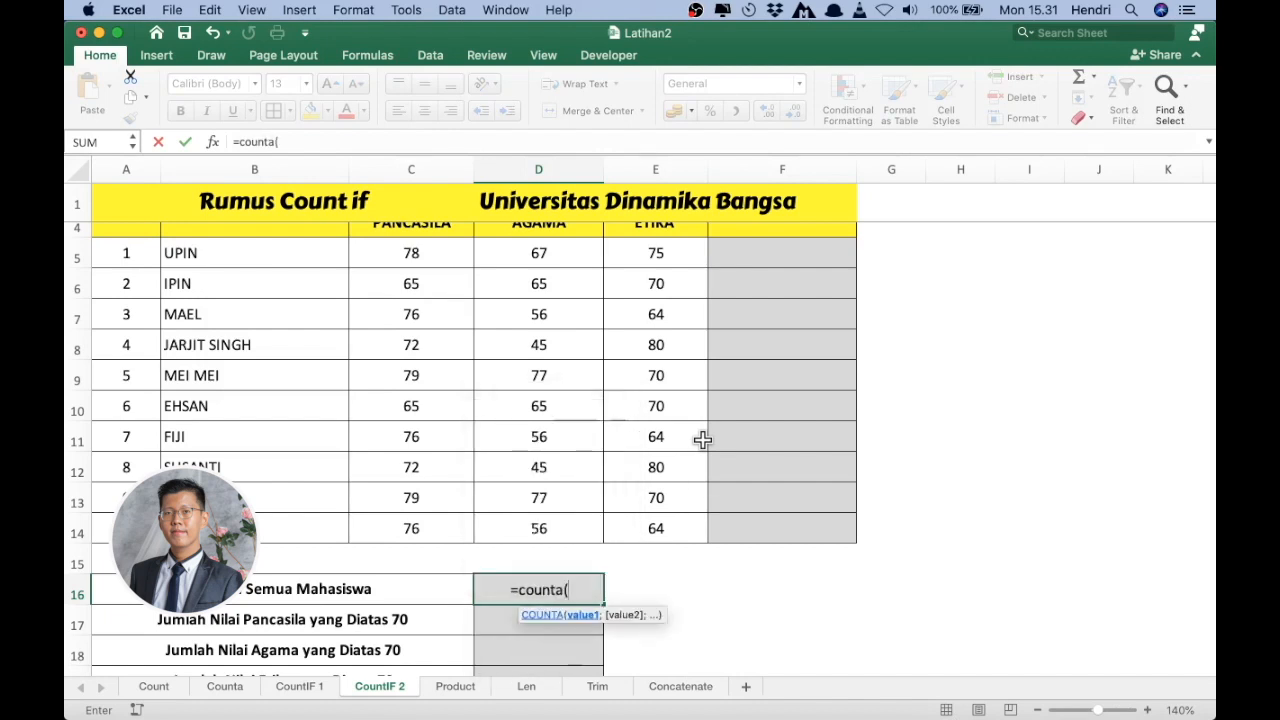
drag(239, 261, 340, 535)
text())
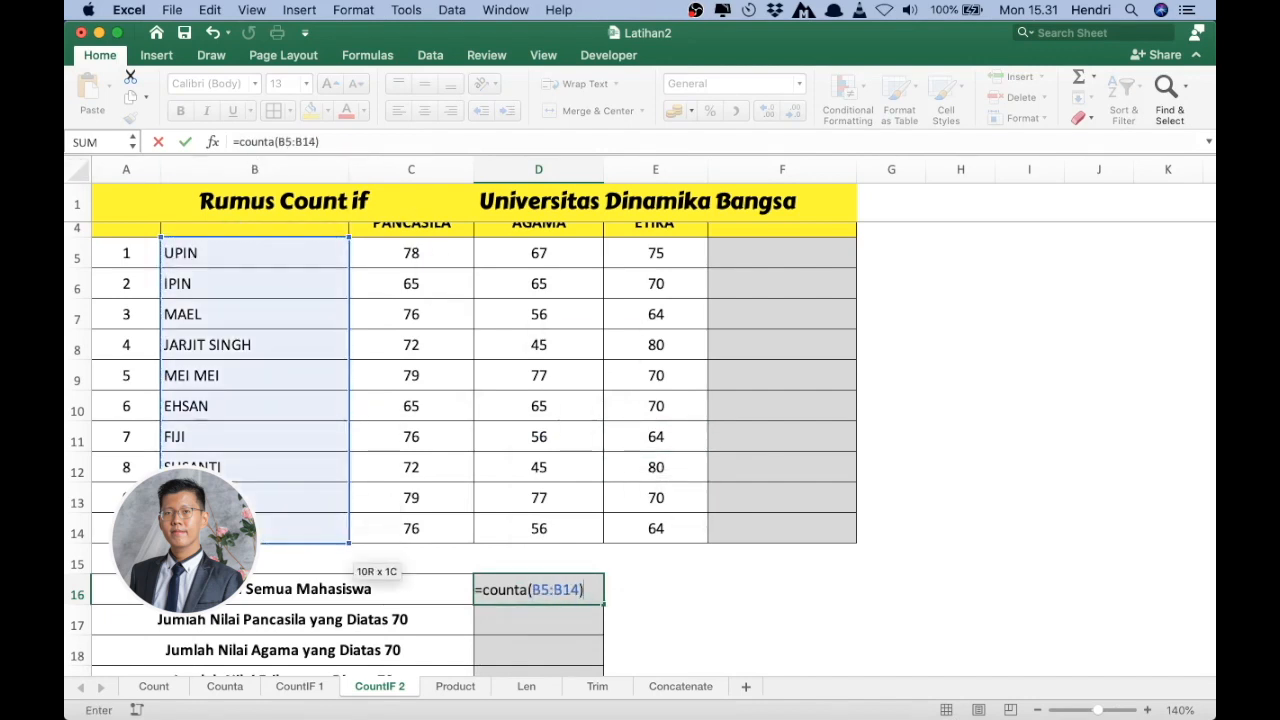
key(Return)
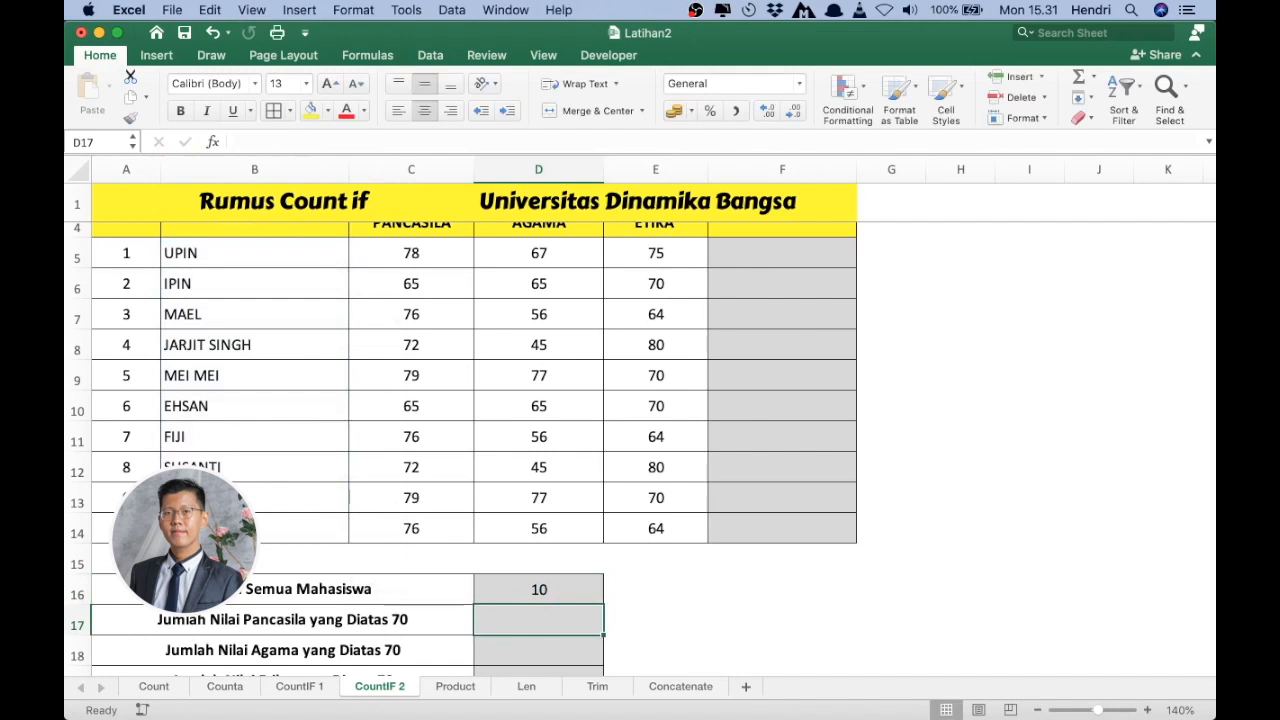
Make cell D16 bold and convert its formula to visible text reading =COUNTA(B5:B14).
click(582, 595)
double_click(563, 589)
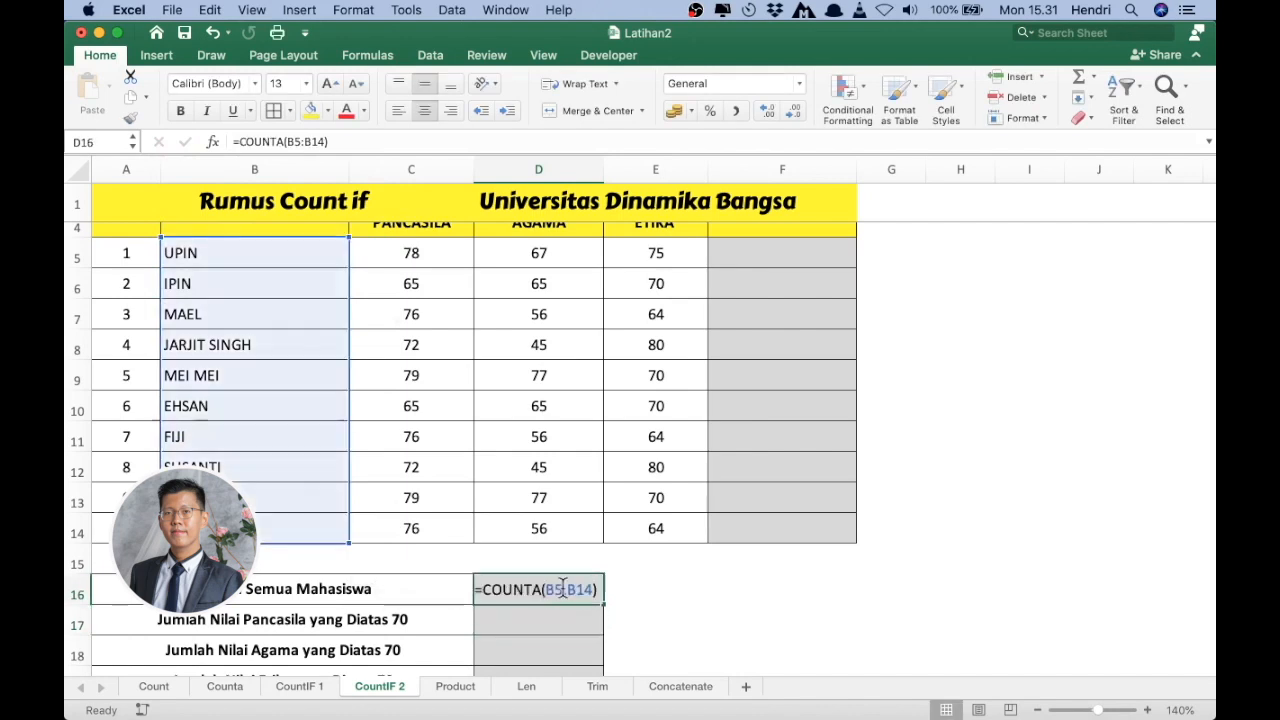
key(Escape)
key(super+b)
double_click(536, 588)
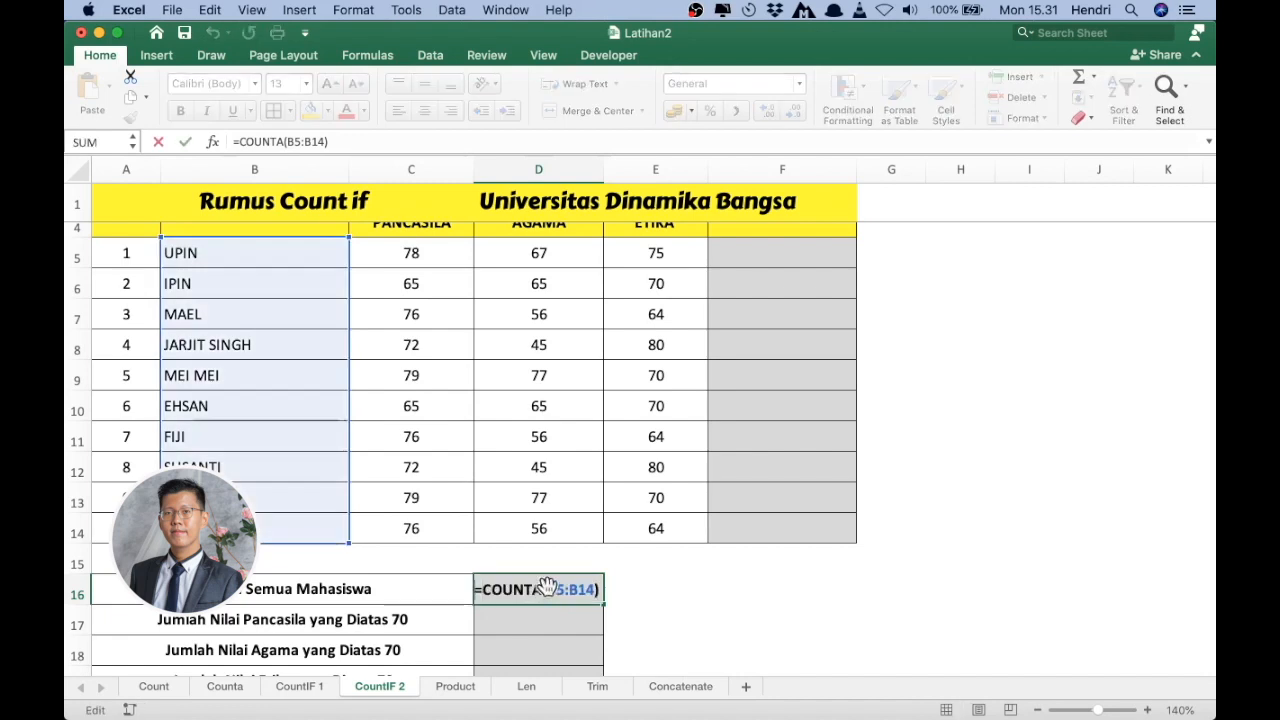
key(Return)
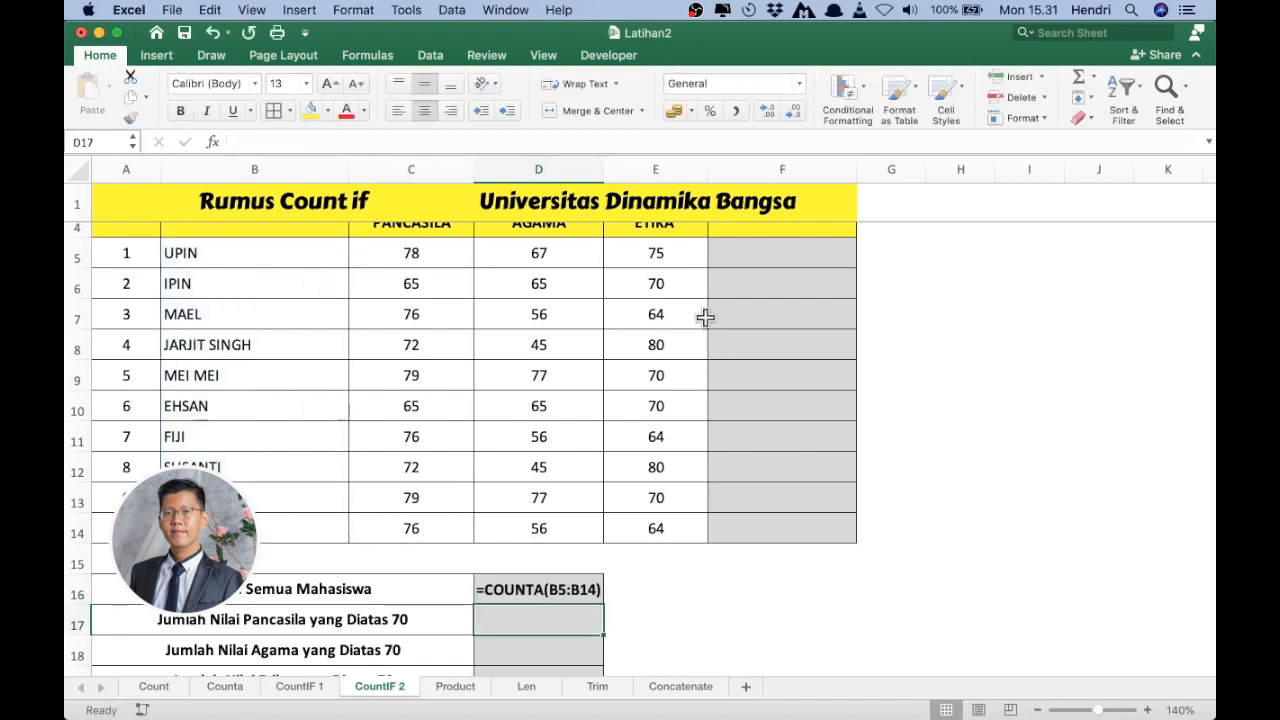
Widen column D to 18,17 and review the first and last student names of the counted range.
drag(603, 169, 619, 166)
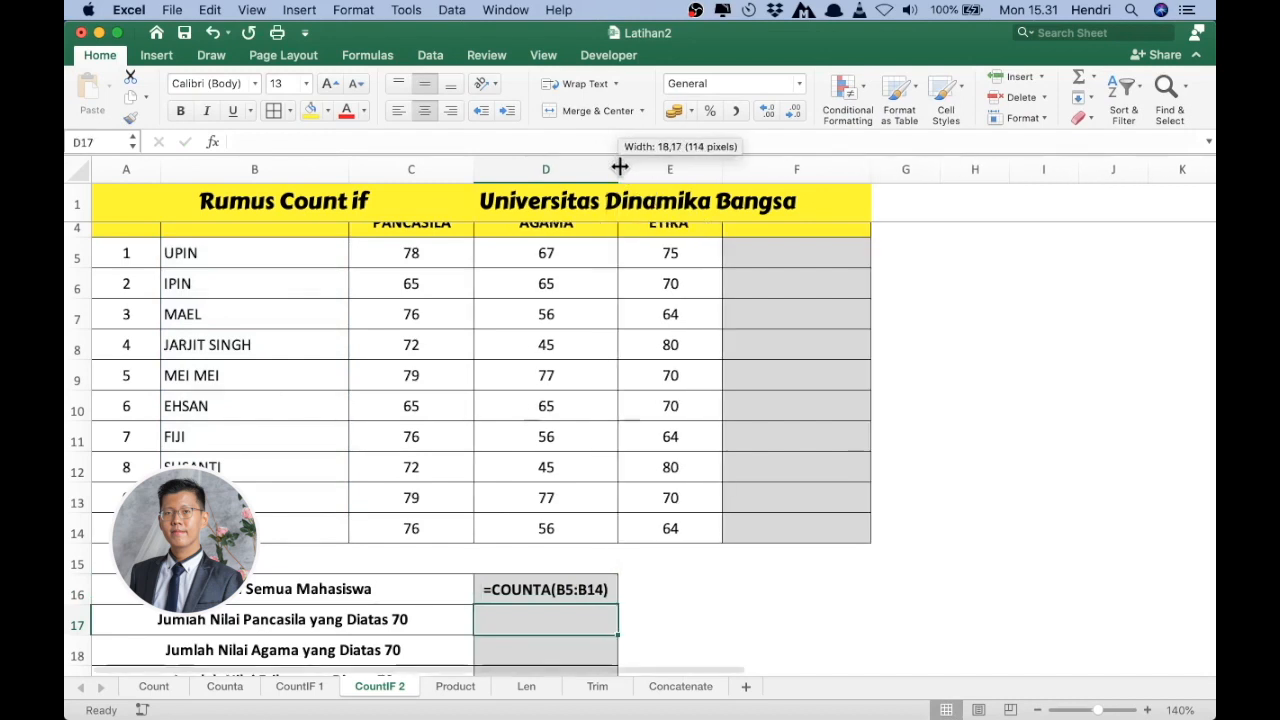
click(246, 253)
click(262, 530)
Start a COUNTIF formula in the Jumlah Nilai Pancasila yang Diatas 70 cell D17 with the range C5:C14 and a semicolon.
click(557, 610)
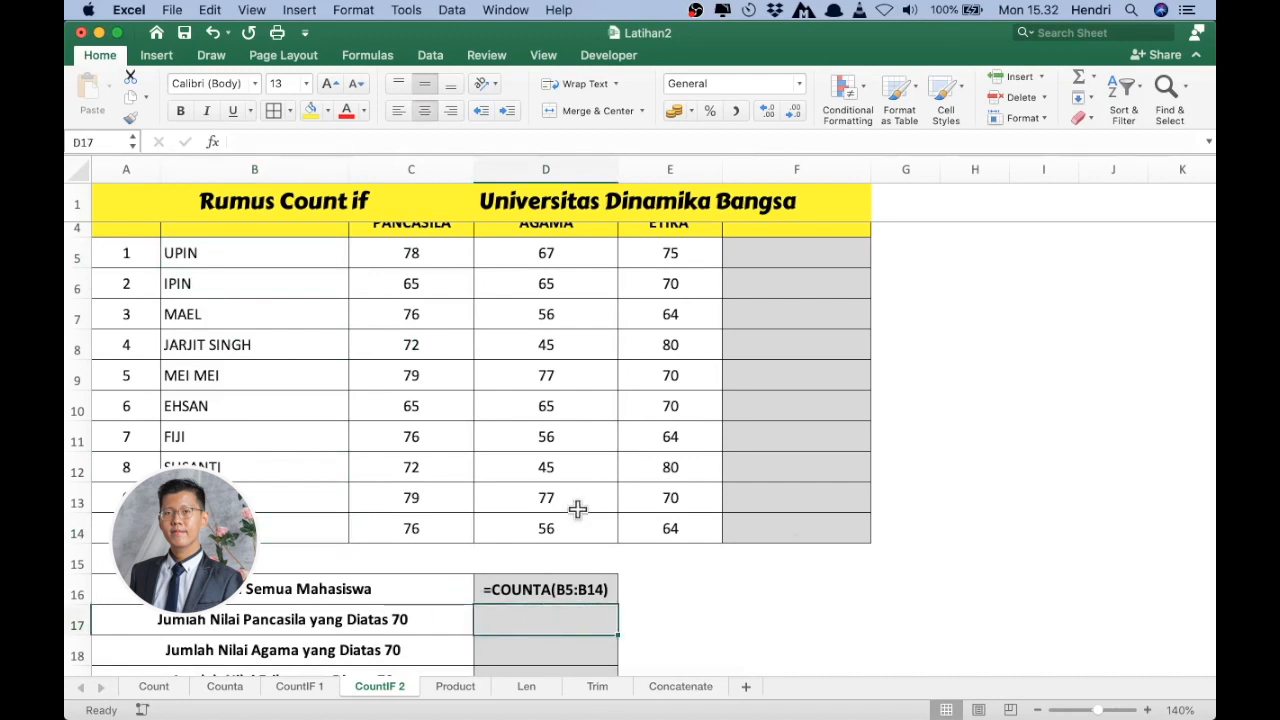
scroll(484, 396, up, 1)
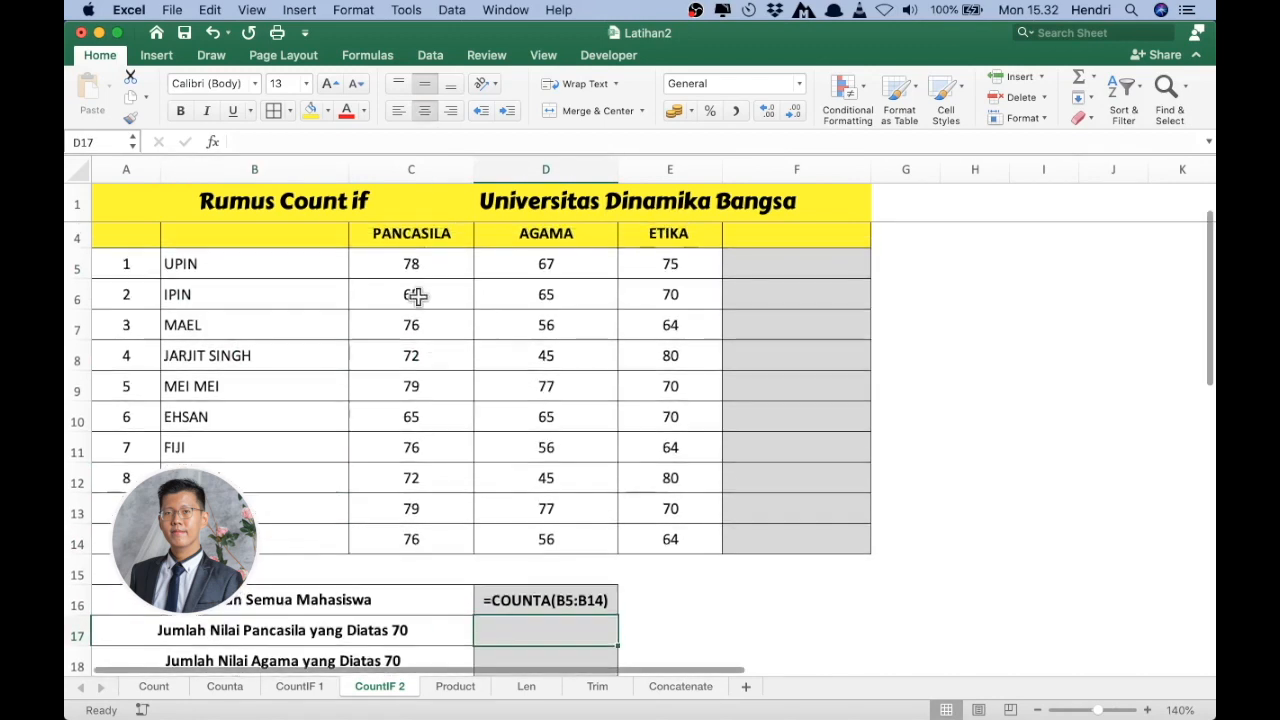
scroll(519, 463, down, 1)
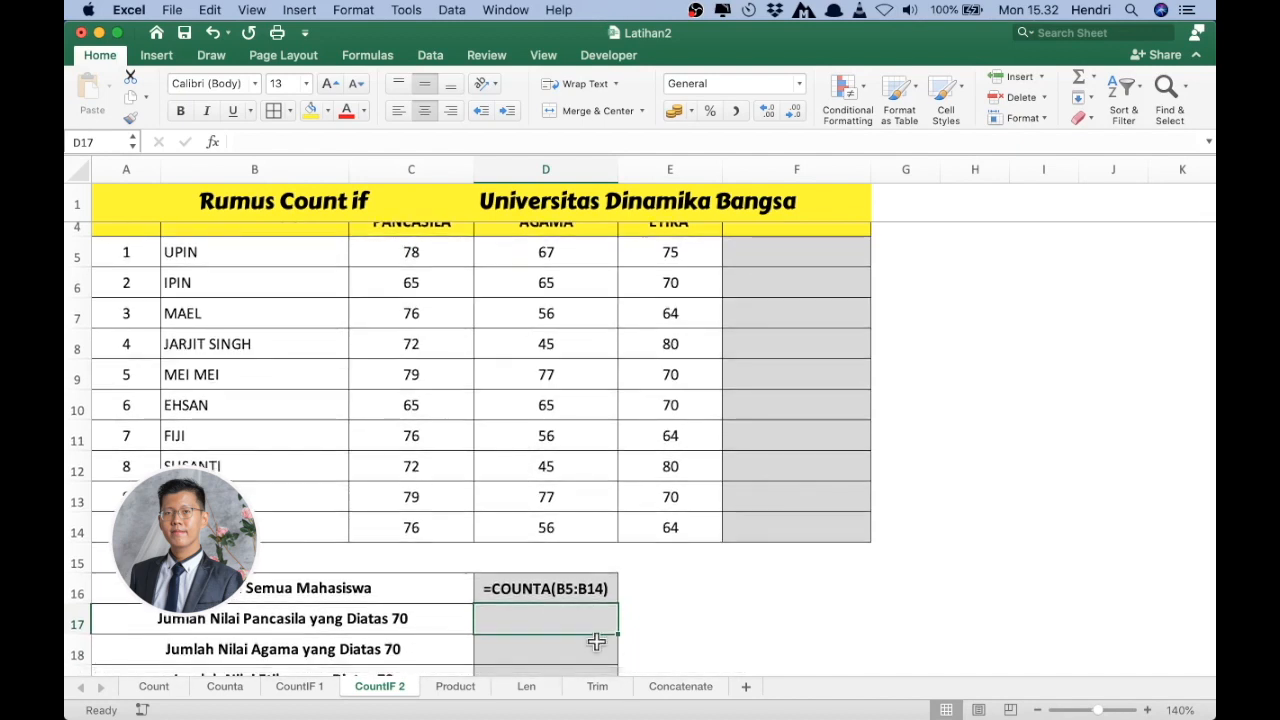
text(=)
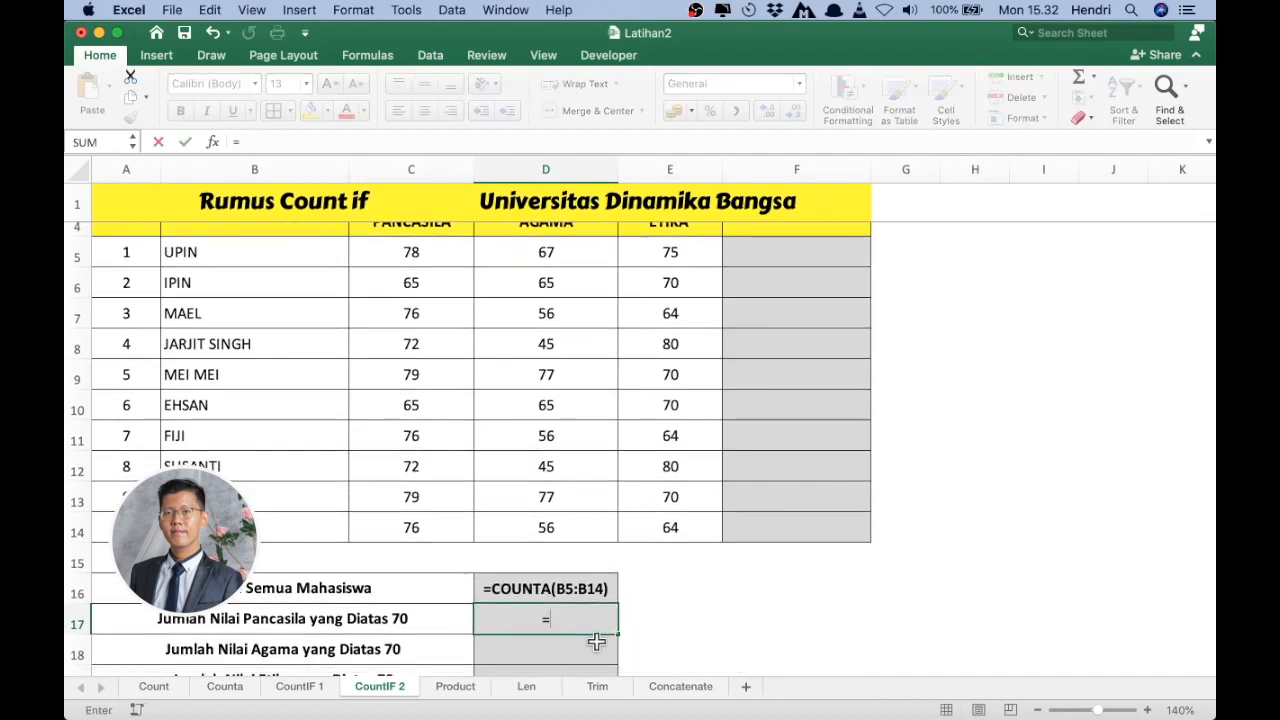
text(countif)
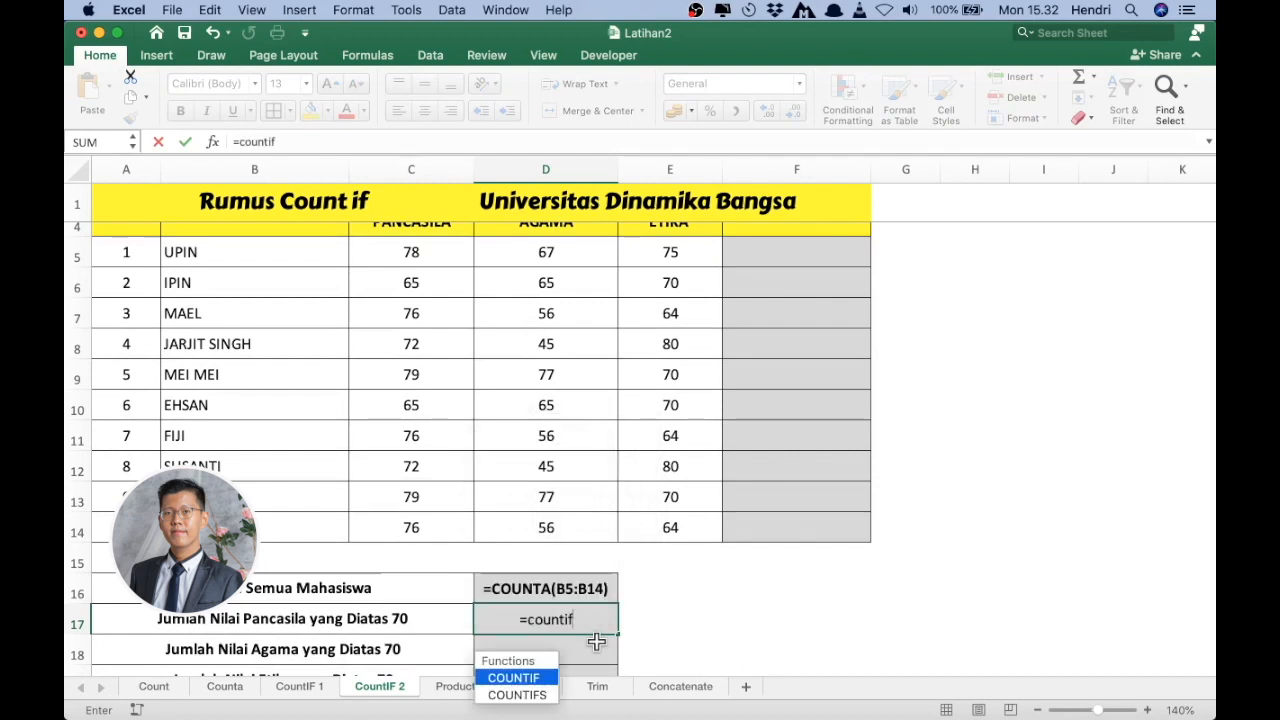
text(()
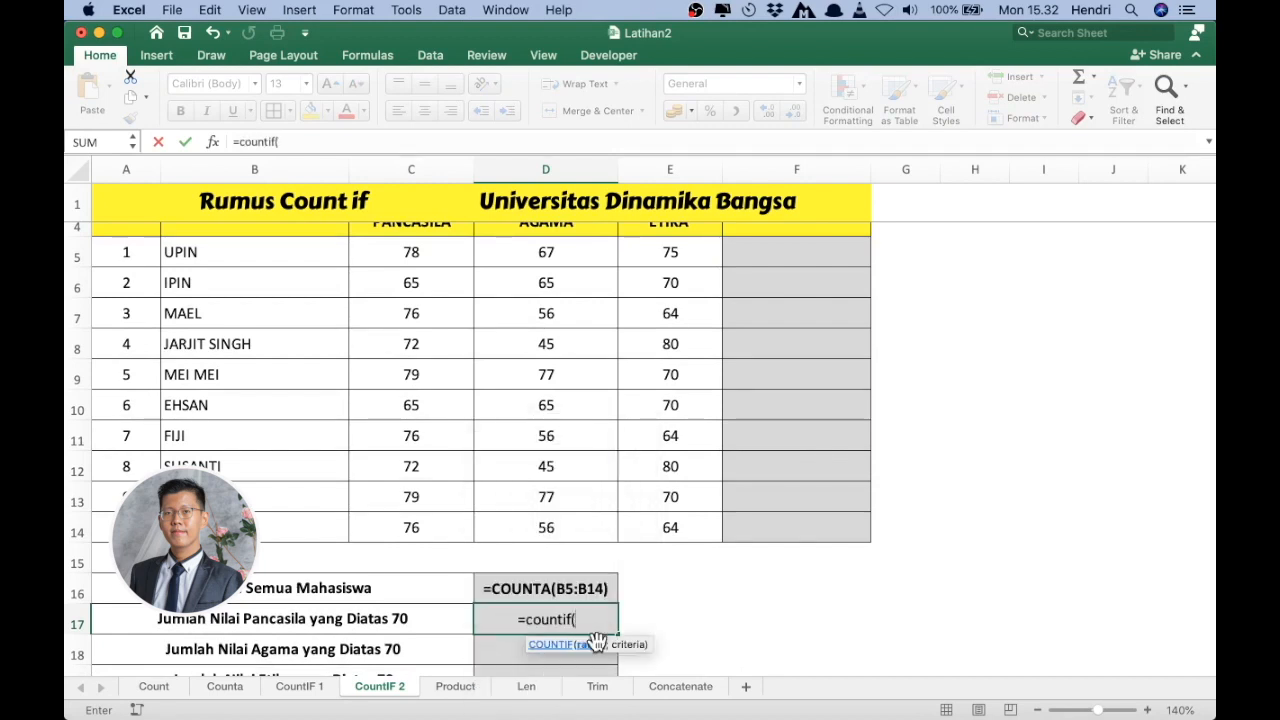
drag(391, 248, 409, 540)
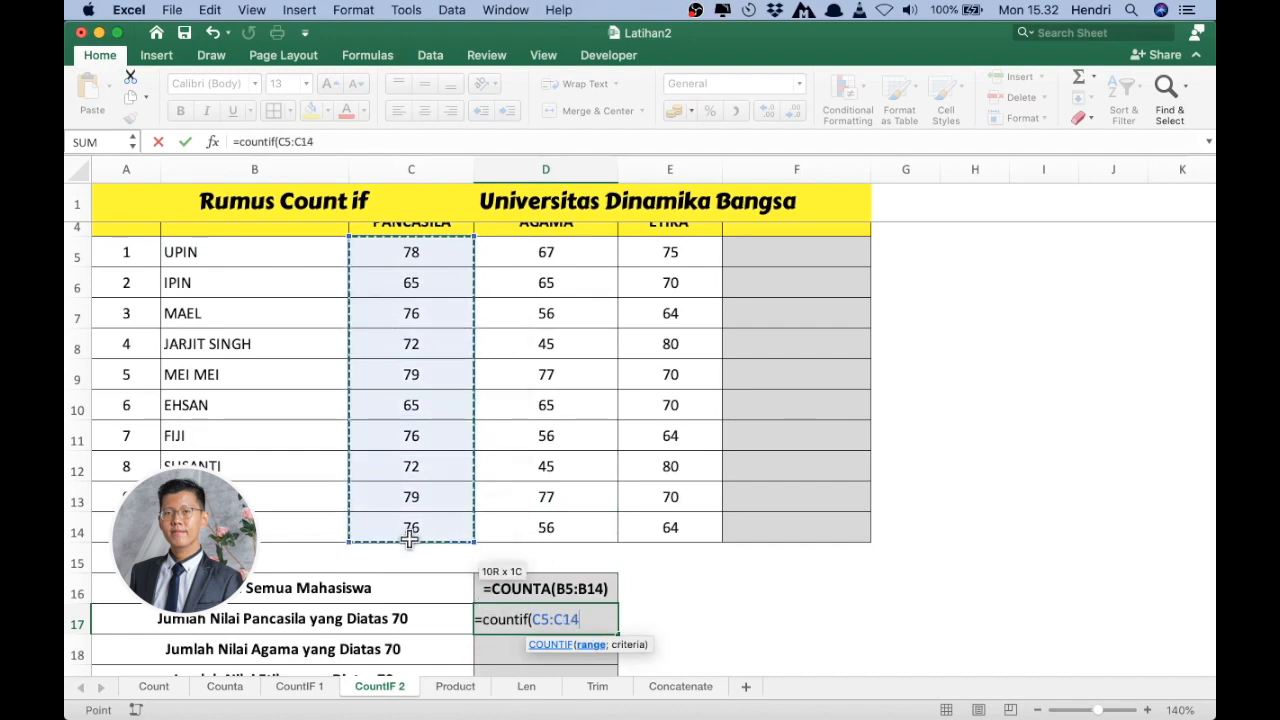
text(;)
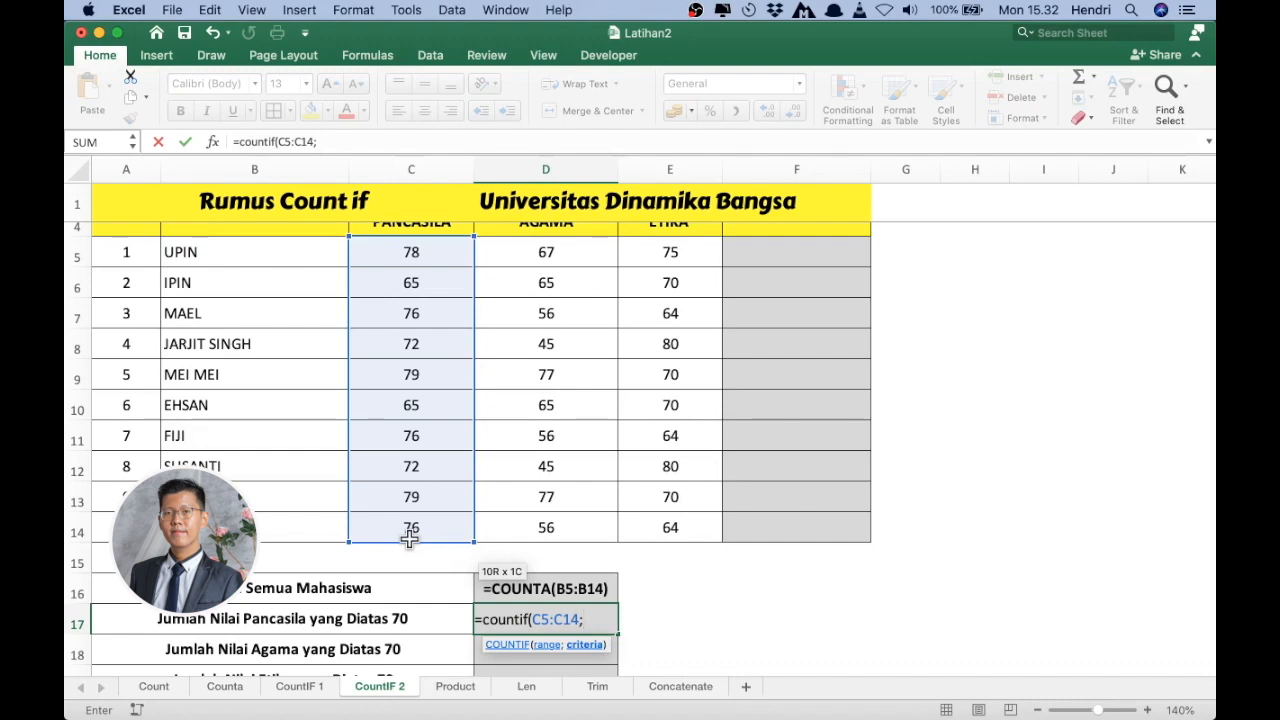
Add the criterion >70 in D17, enclose it in quotation marks, and confirm =COUNTIF(C5:C14;">70").
text(>70))
key(Return)
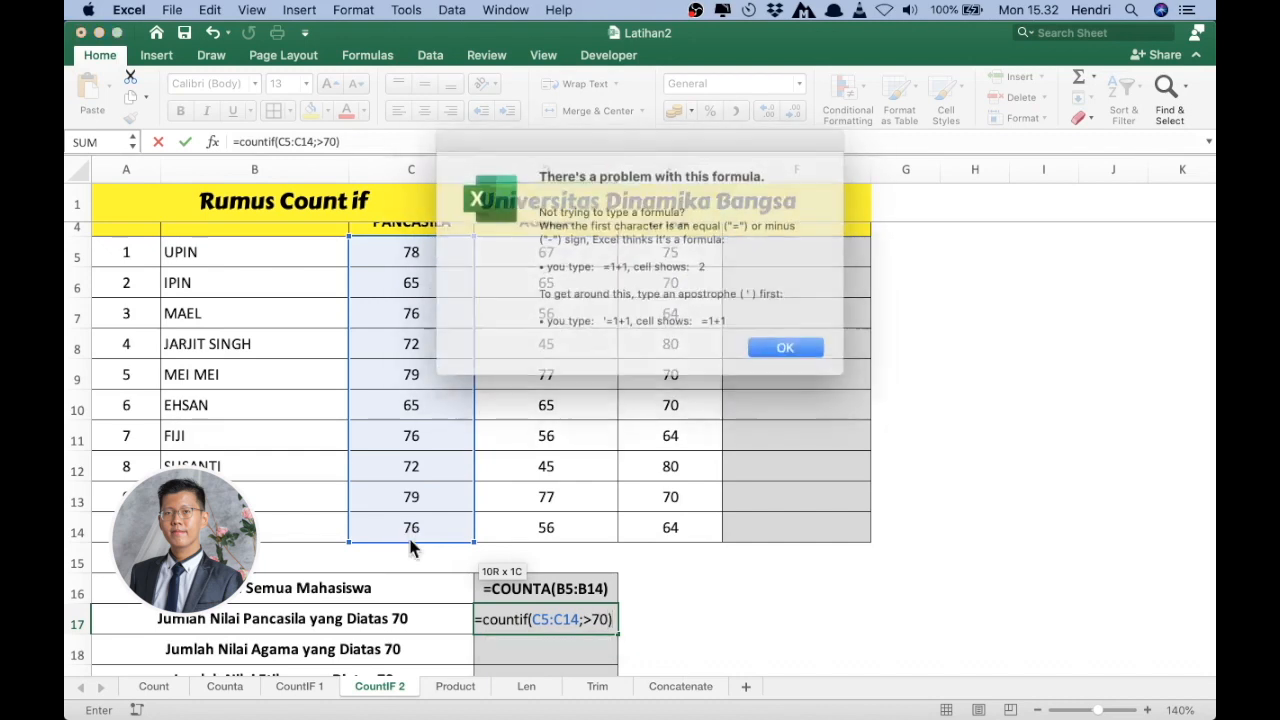
key(Return)
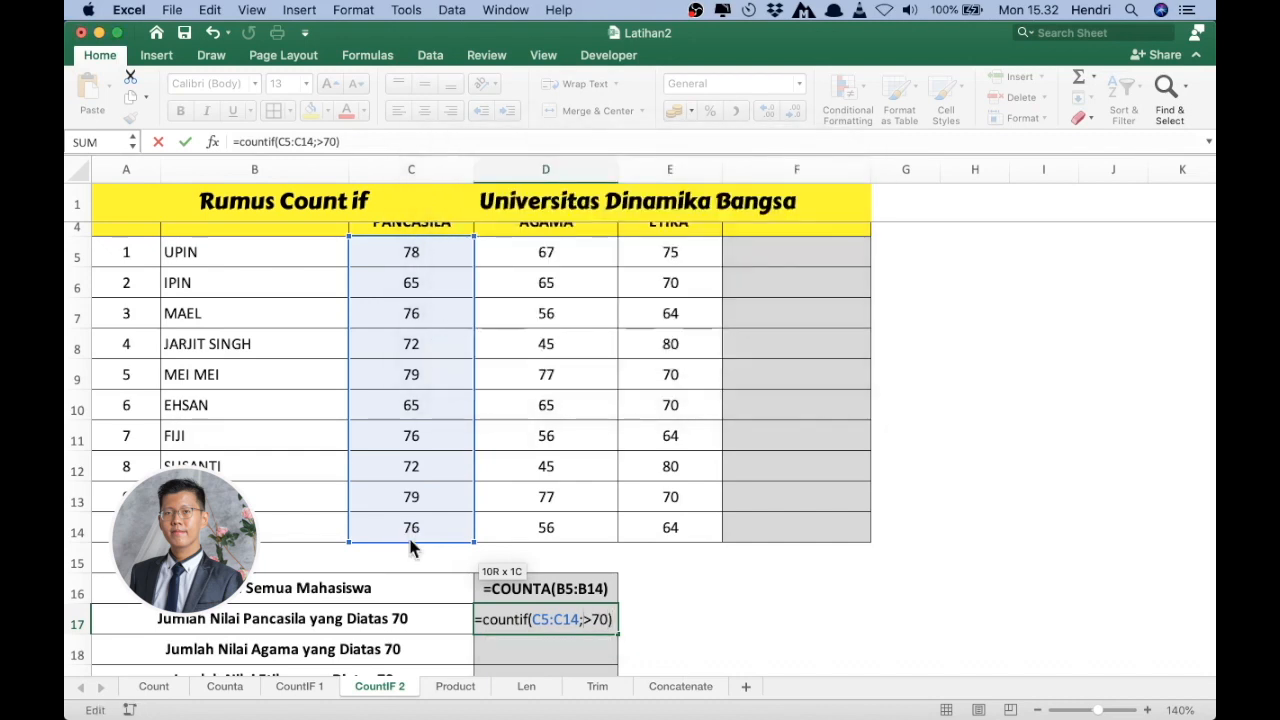
text(")
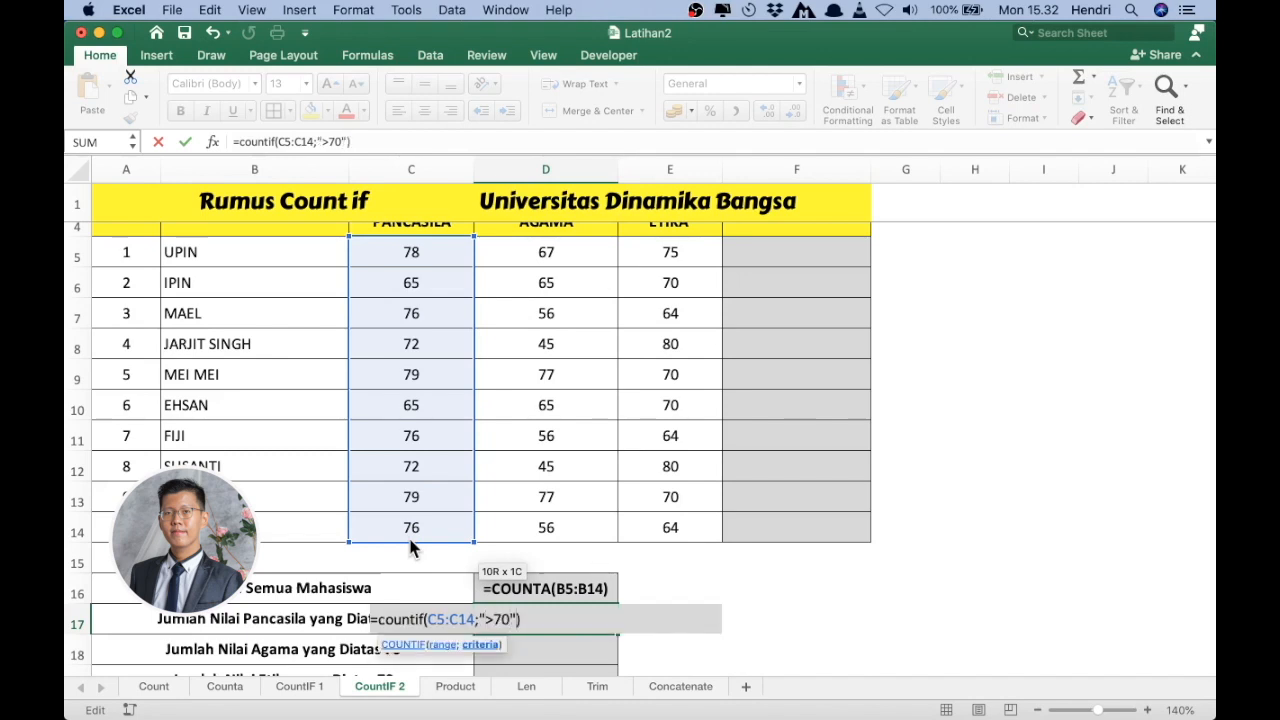
key(Return)
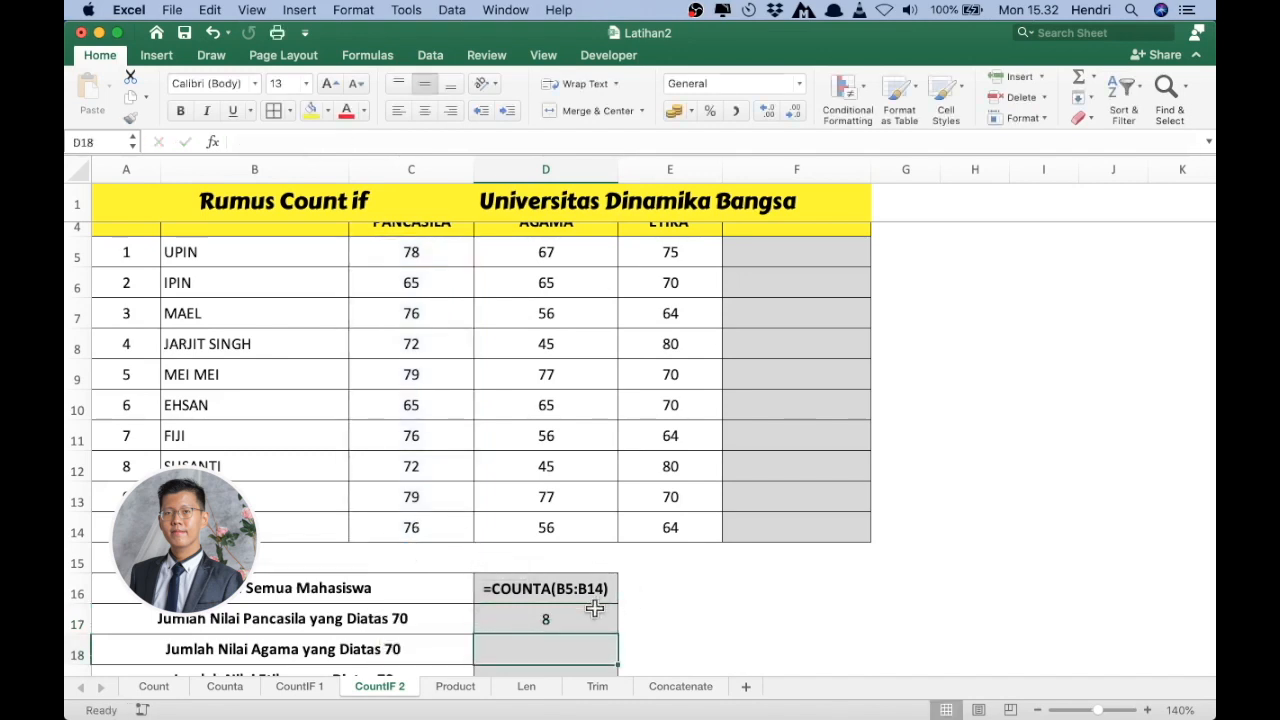
click(588, 613)
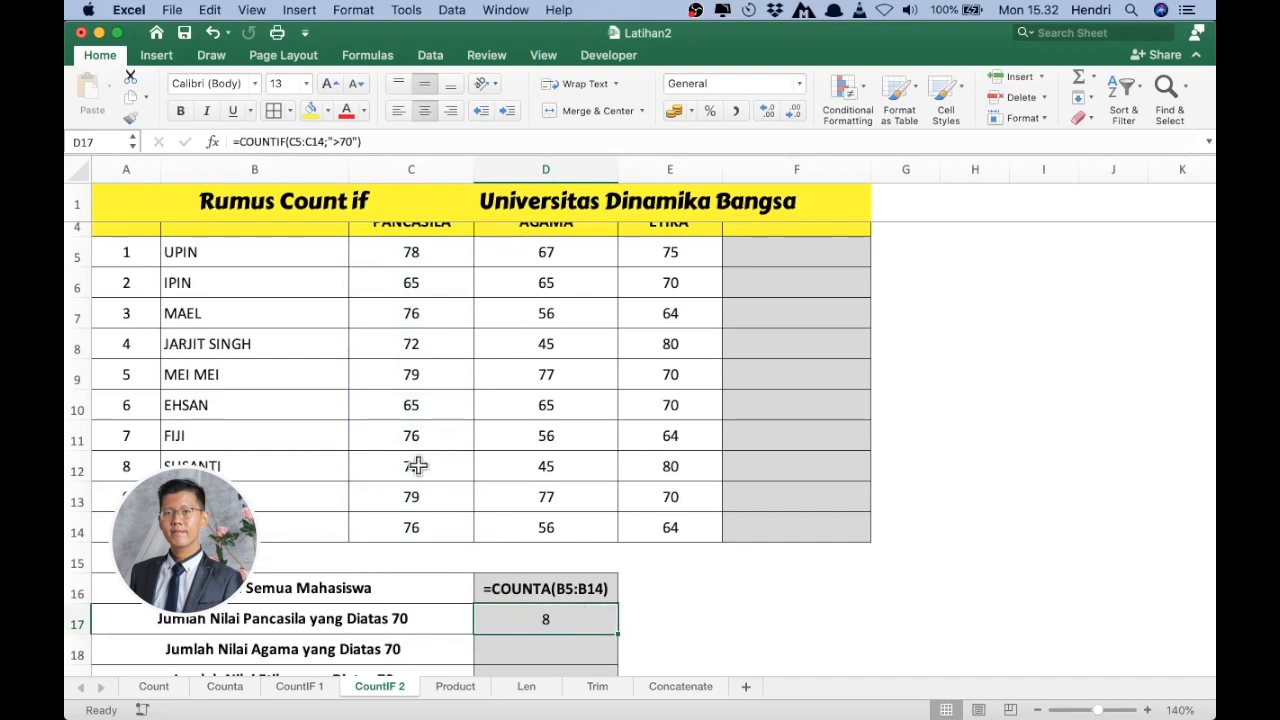
Start a COUNTIF formula in the Jumlah Nilai Agama yang Diatas 70 cell D18 with the Agama range D5:D14.
scroll(562, 620, down, 2)
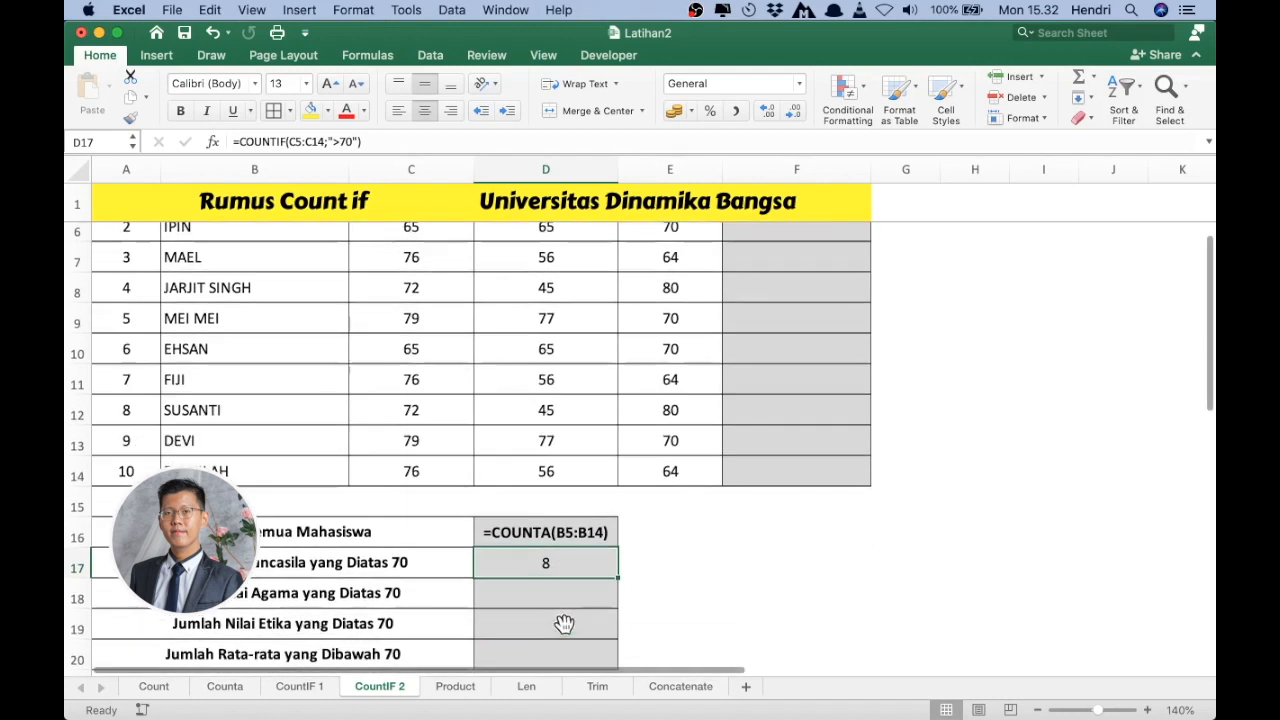
click(533, 597)
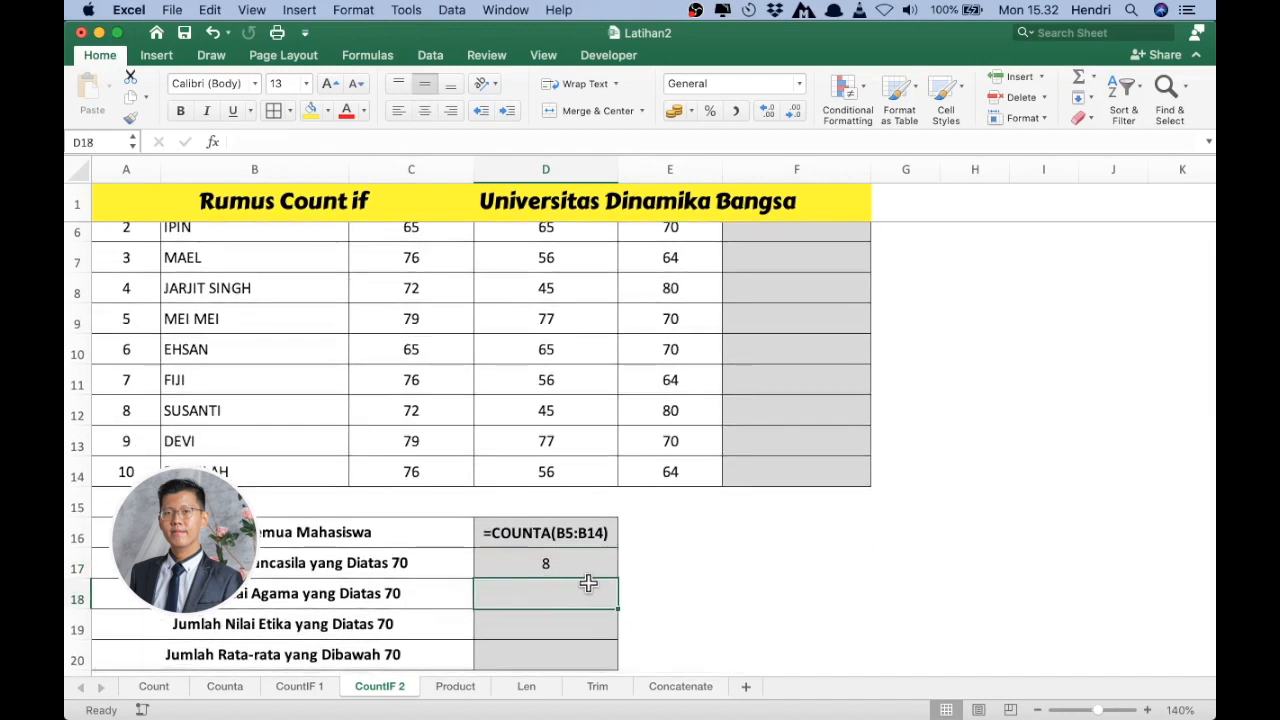
text(=)
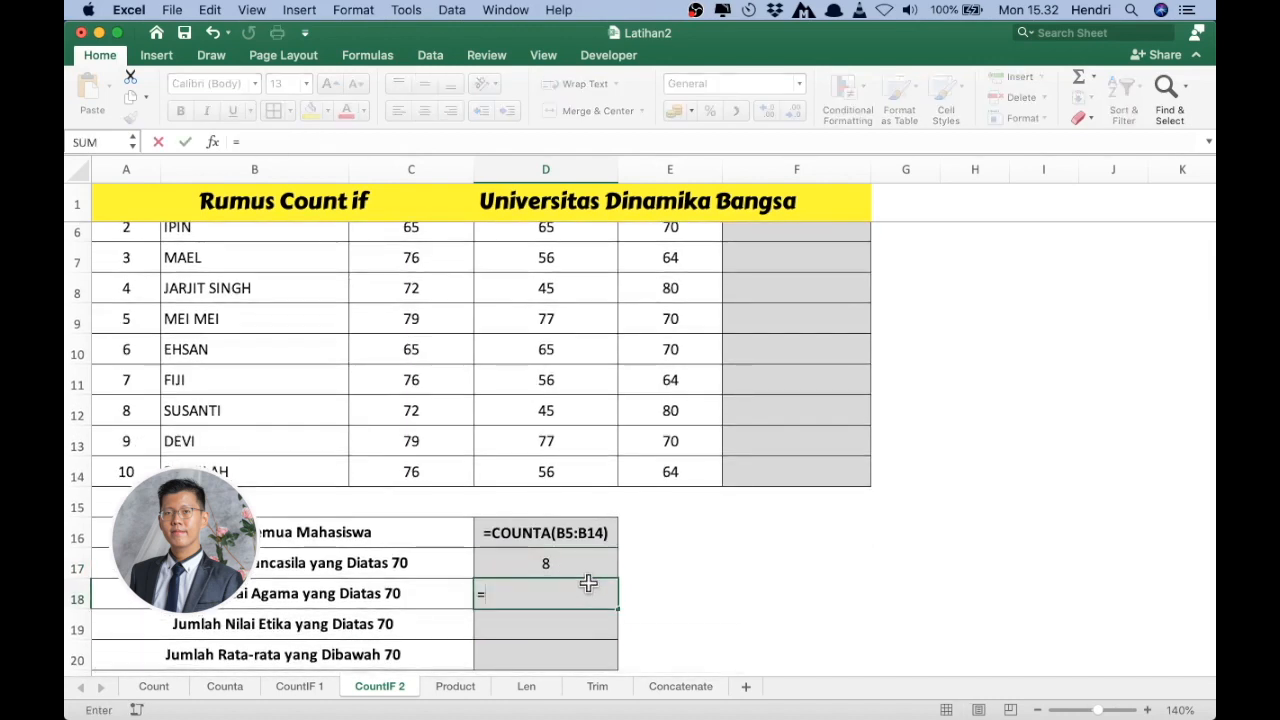
text(countif)
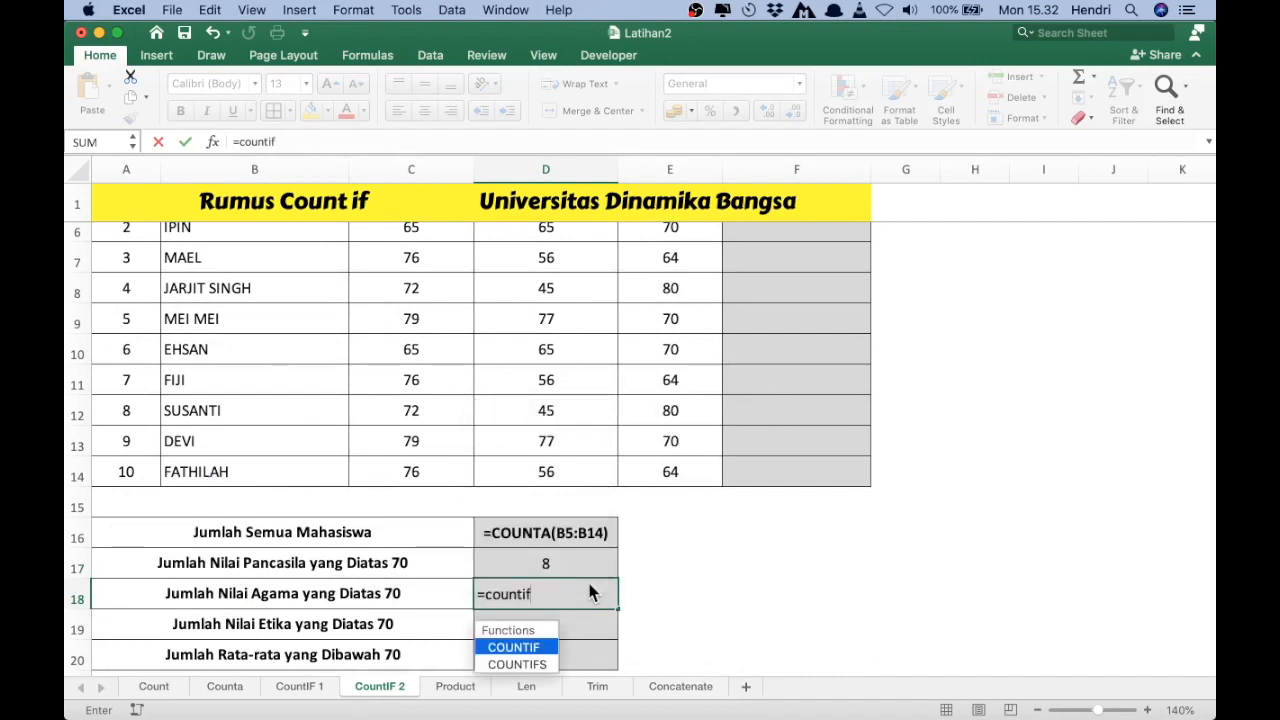
key(Tab)
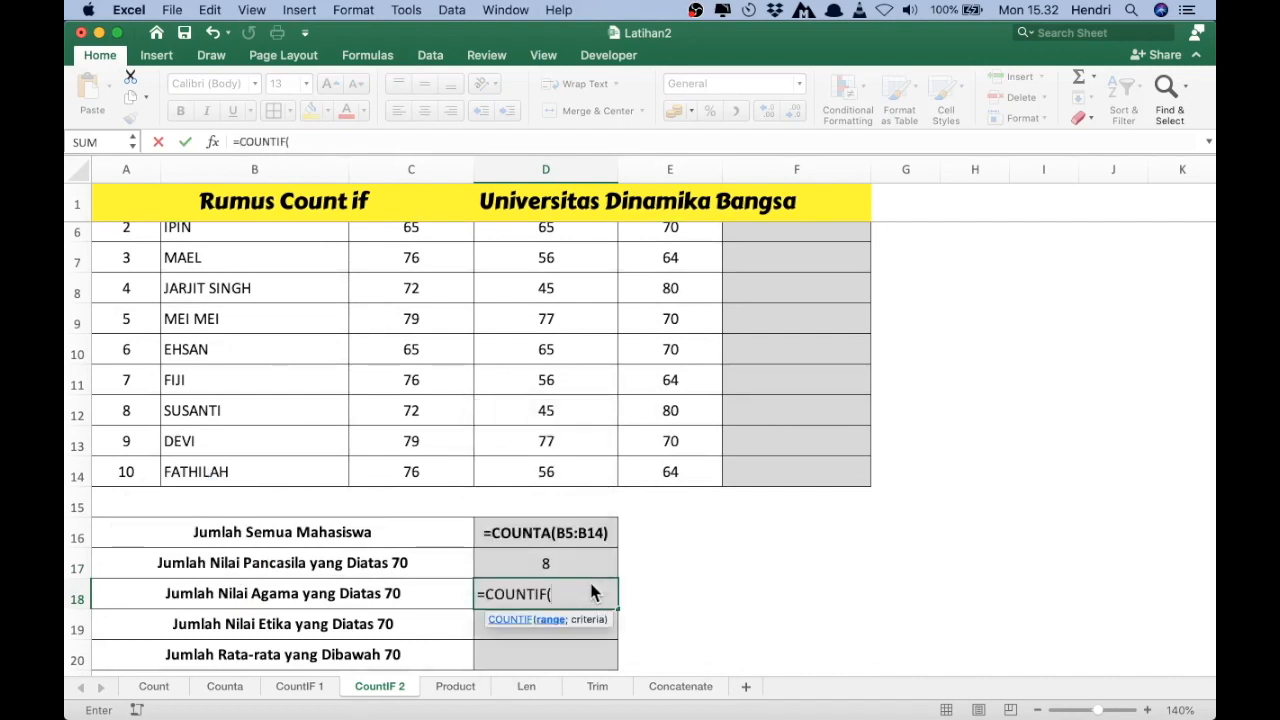
scroll(563, 271, up, 3)
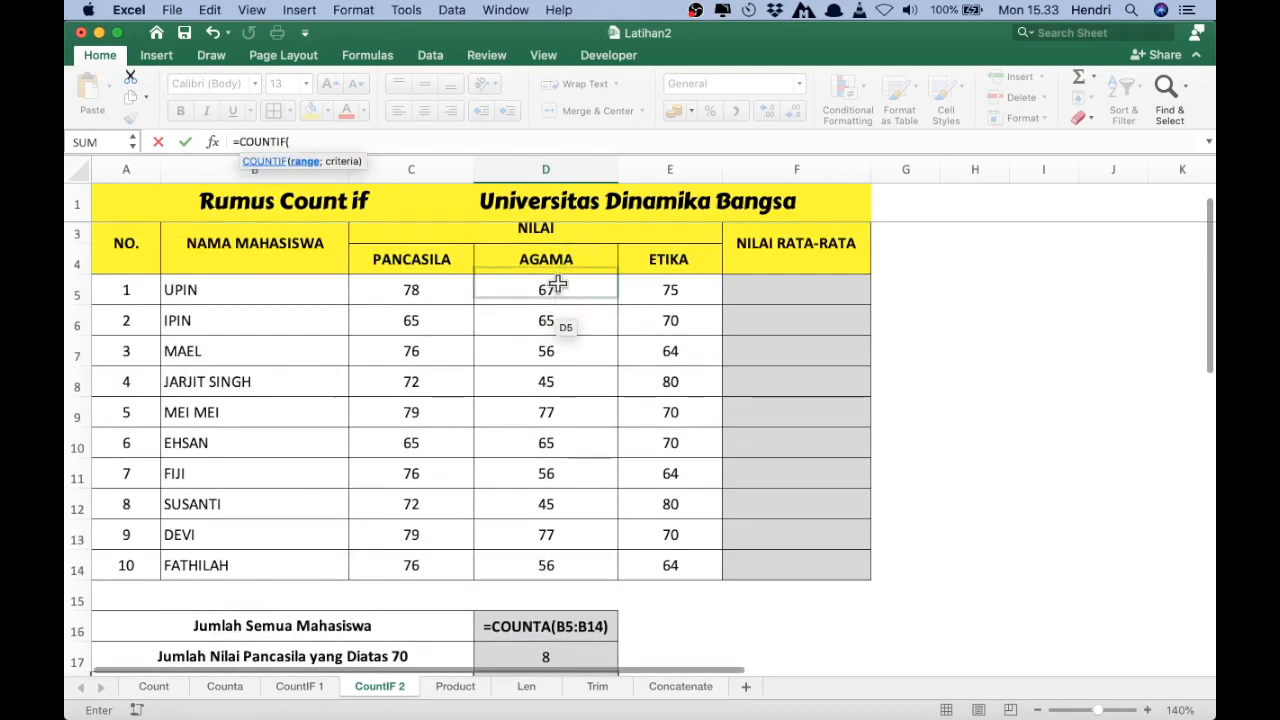
drag(560, 285, 575, 576)
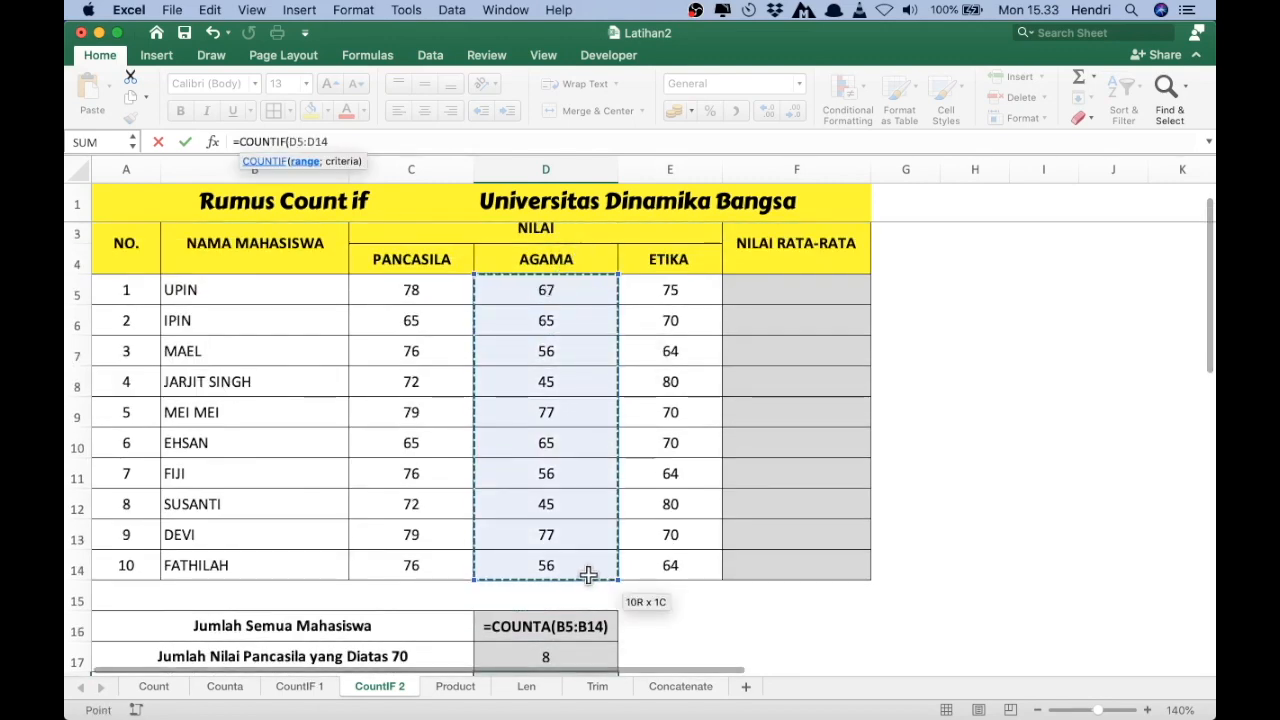
scroll(686, 574, down, 3)
scroll(720, 560, up, 1)
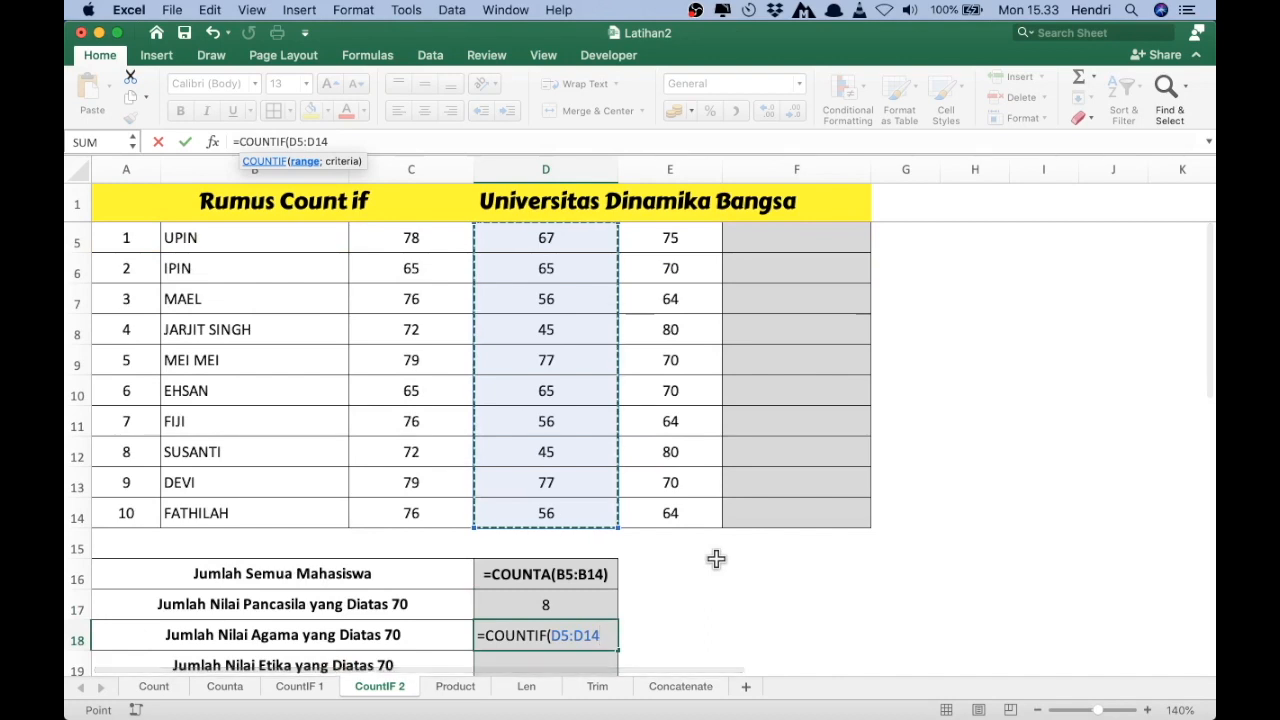
Complete the Agama formula in D18 with the criterion ">70" and confirm =COUNTIF(D5:D14;">70").
text(;">)
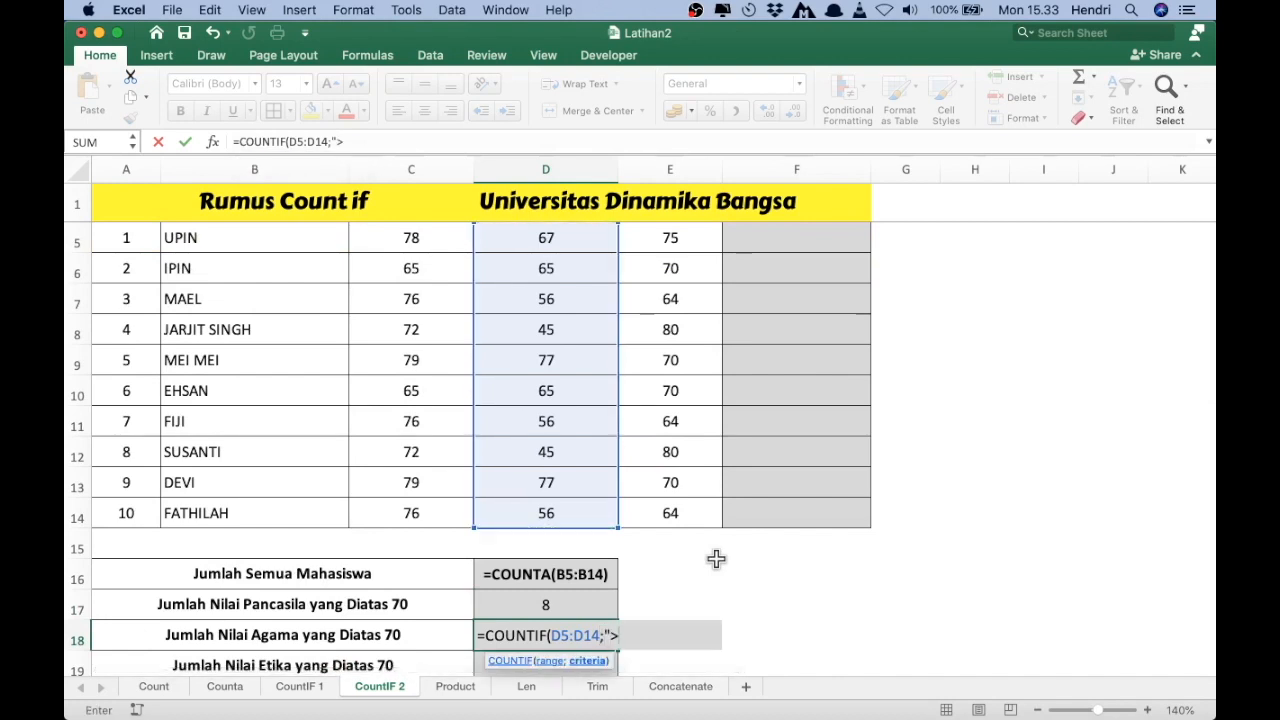
text(70")
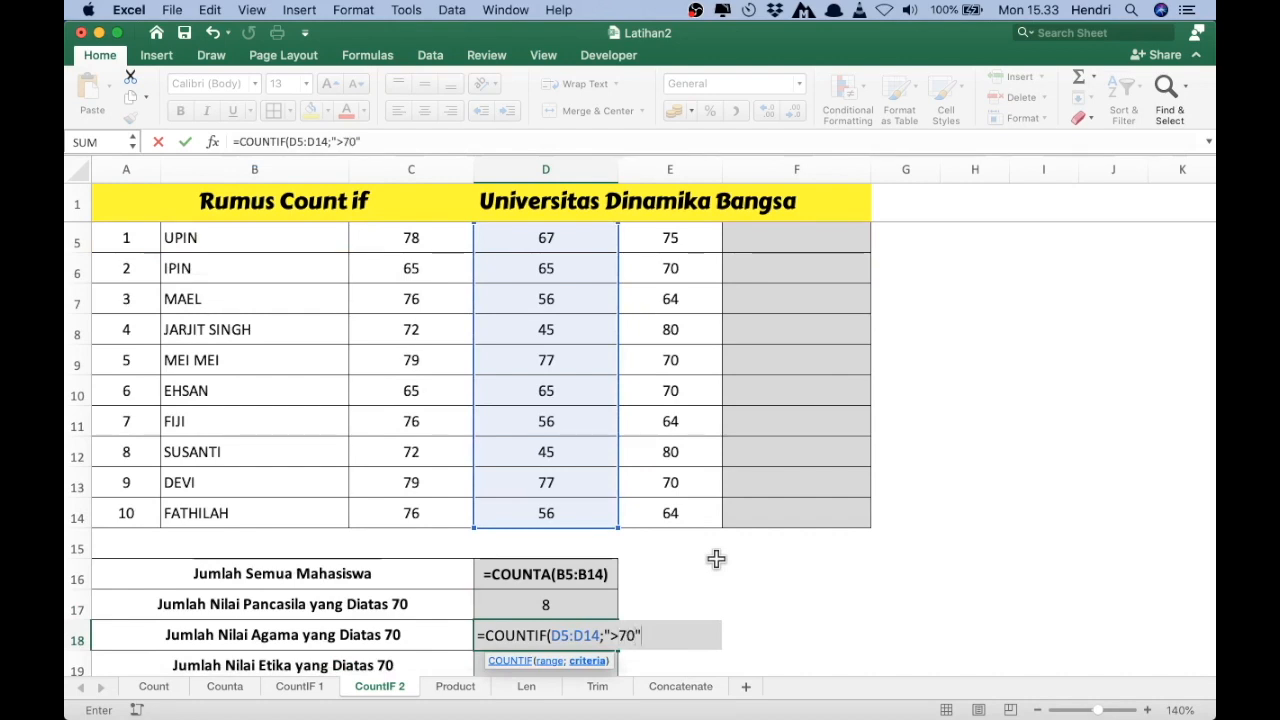
text())
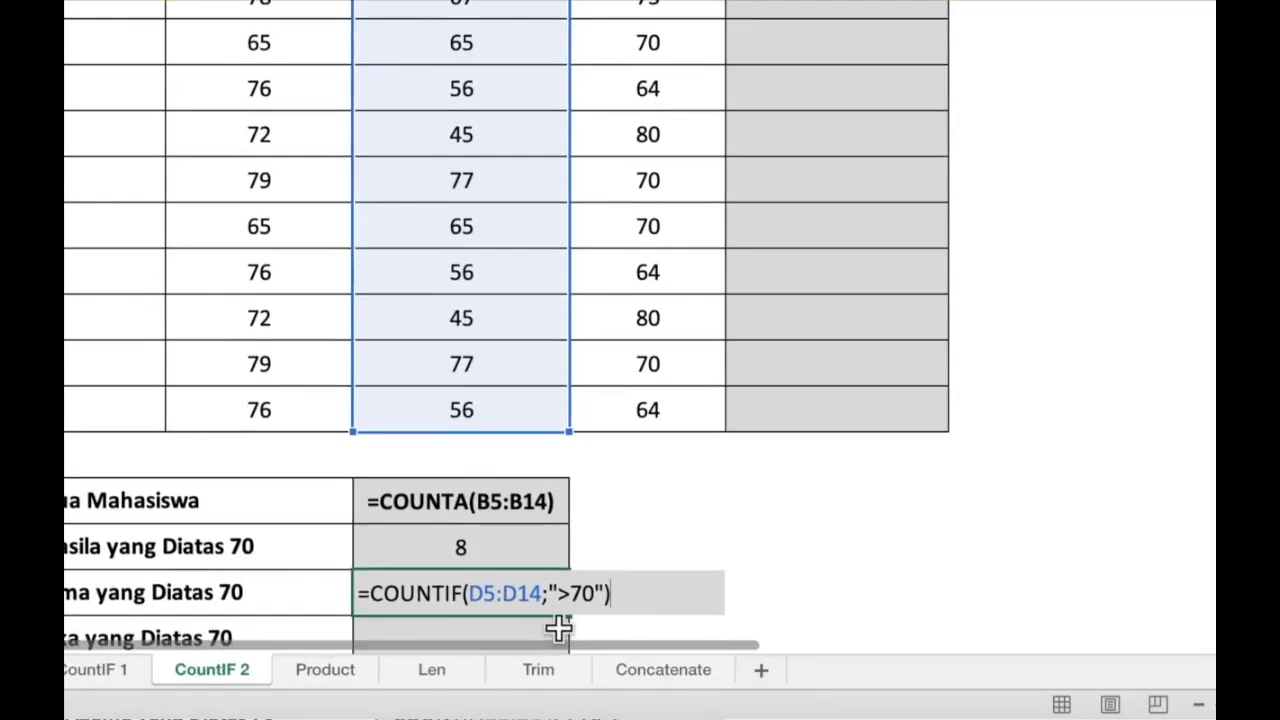
key(Return)
Check the Agama count in D18 against the scores above 70 in the Agama column.
scroll(558, 626, down, 1)
click(472, 544)
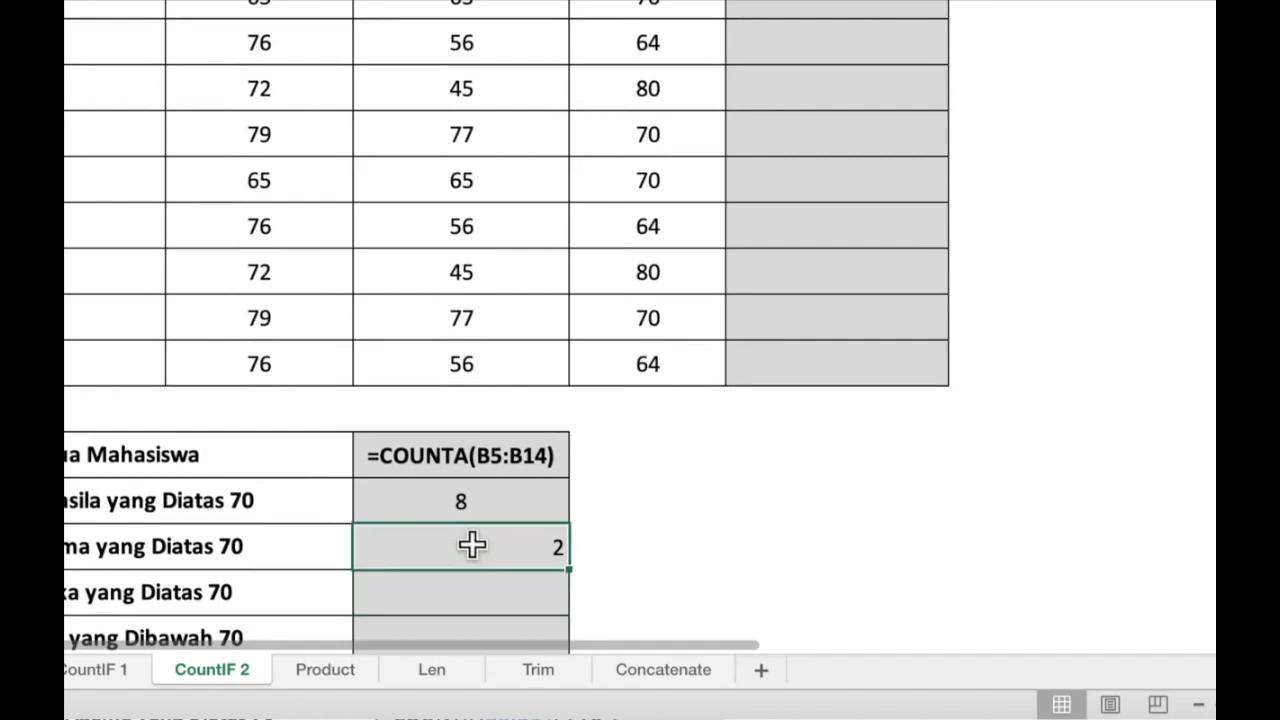
click(103, 545)
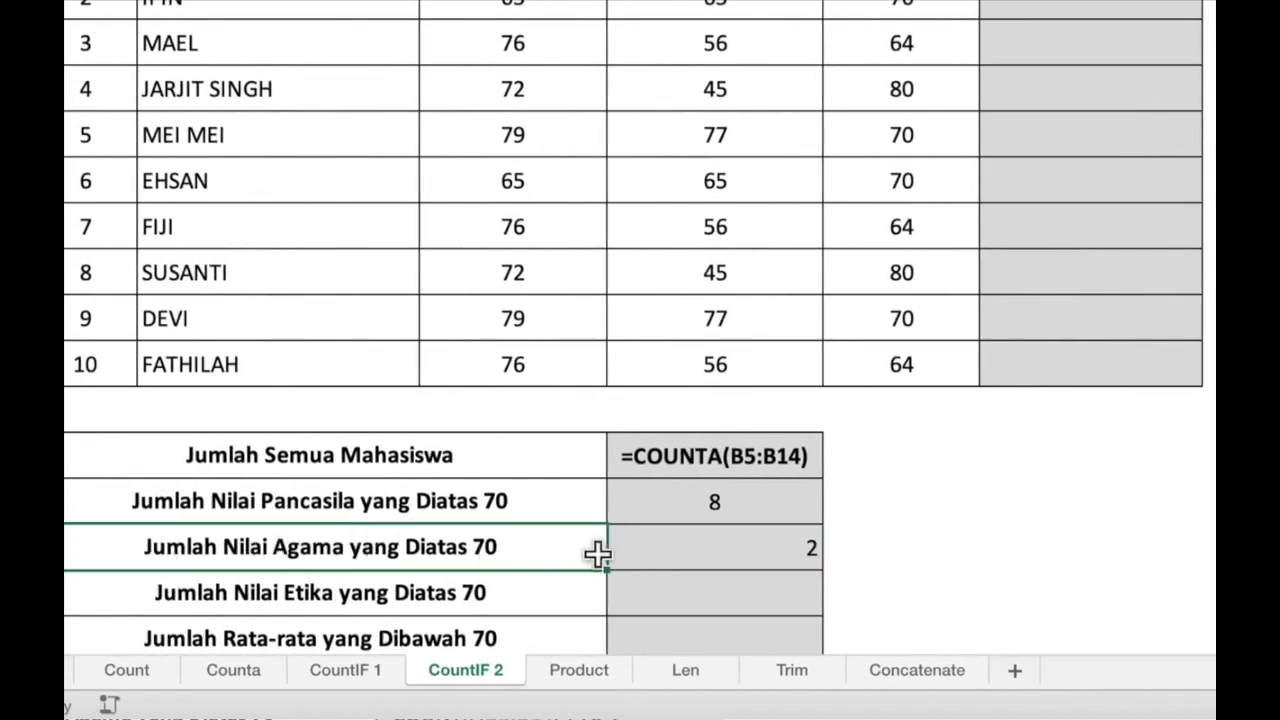
click(743, 551)
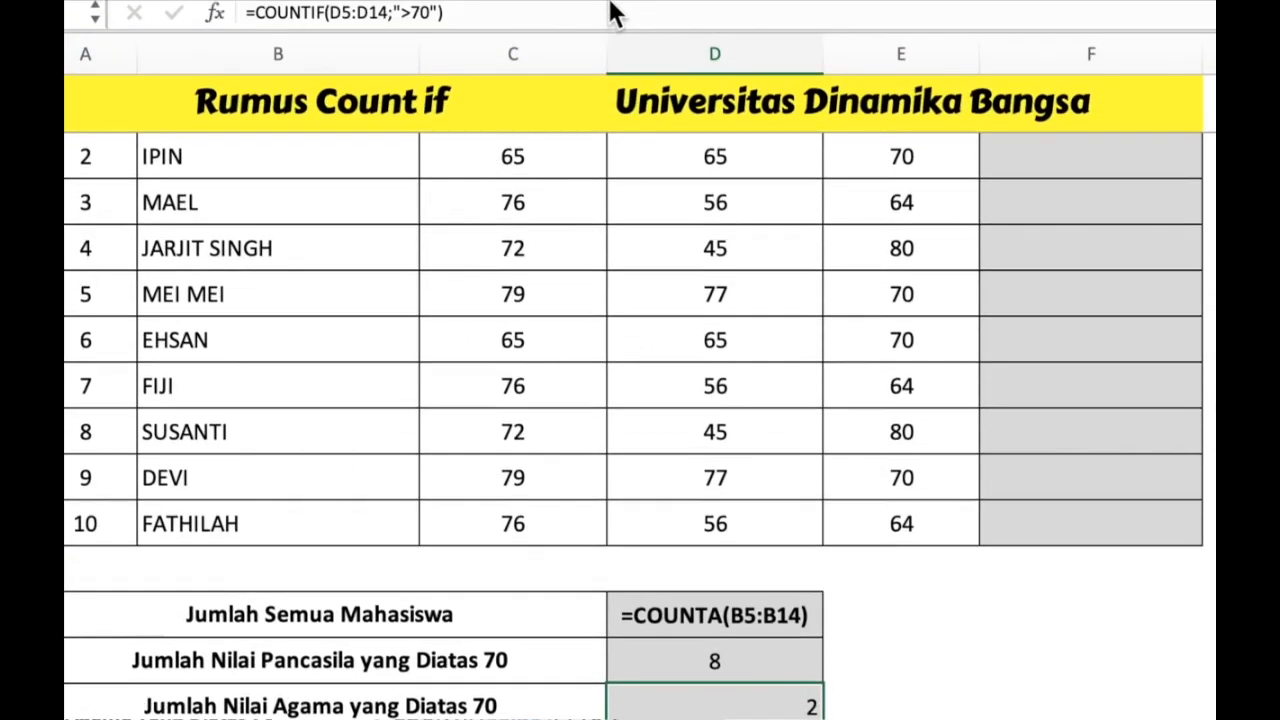
click(778, 488)
click(746, 305)
click(769, 475)
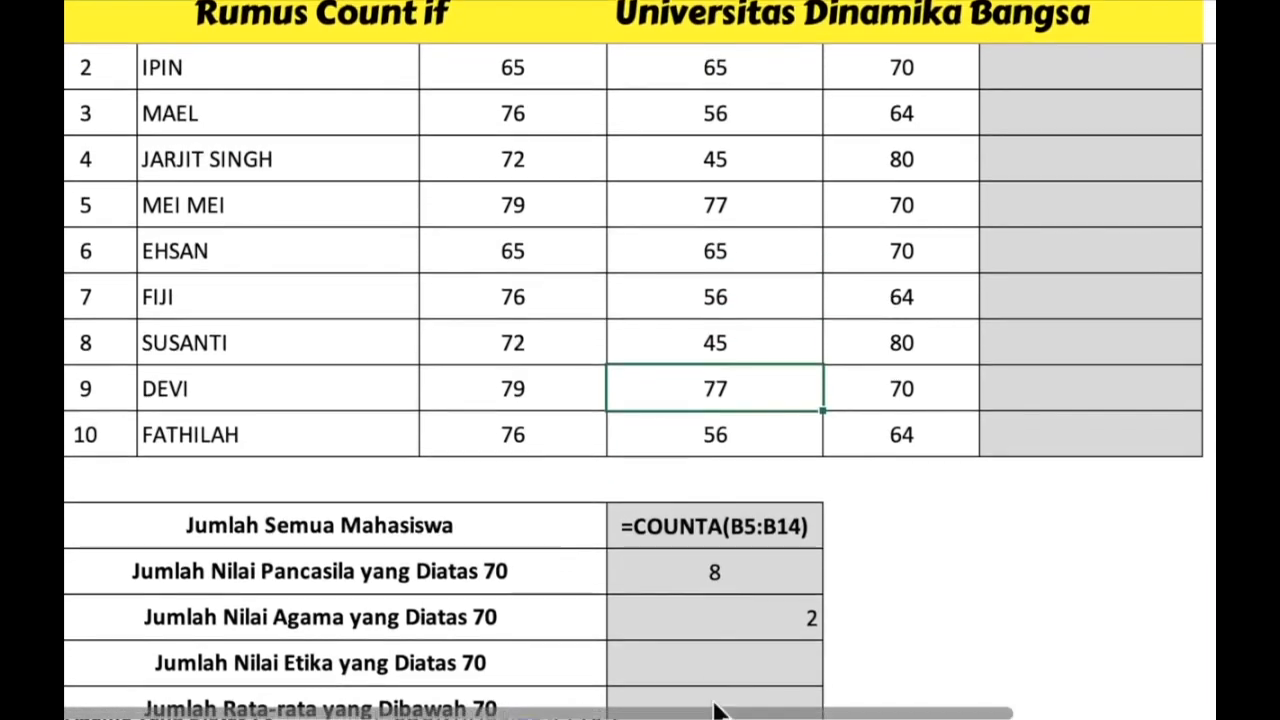
Begin a COUNTIF formula in the Jumlah Nilai Etika yang Diatas 70 cell D19.
click(717, 663)
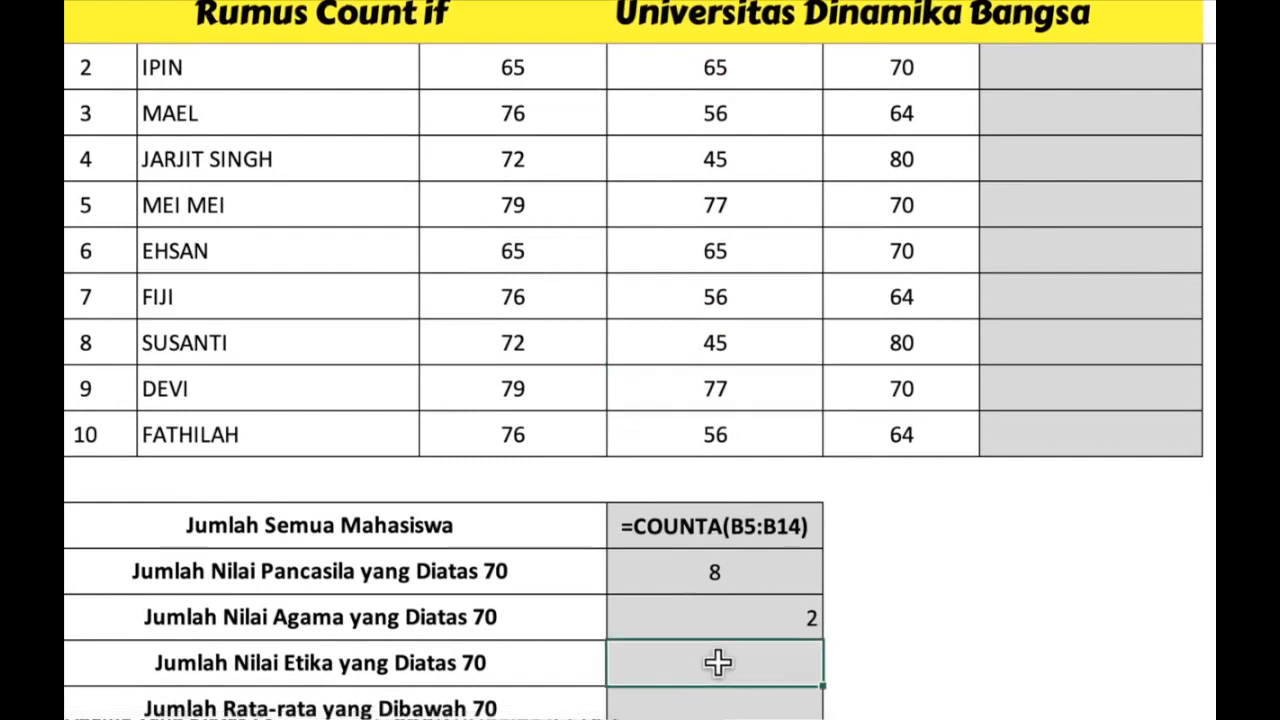
text(=)
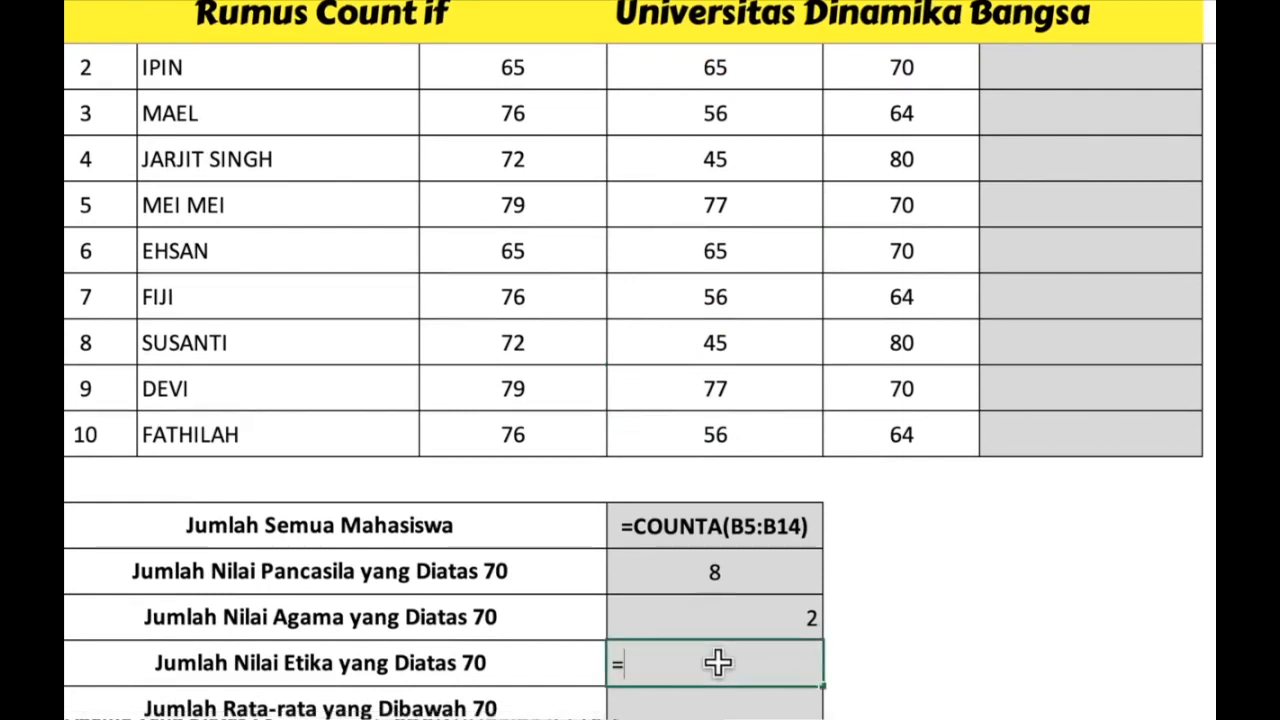
text(coun)
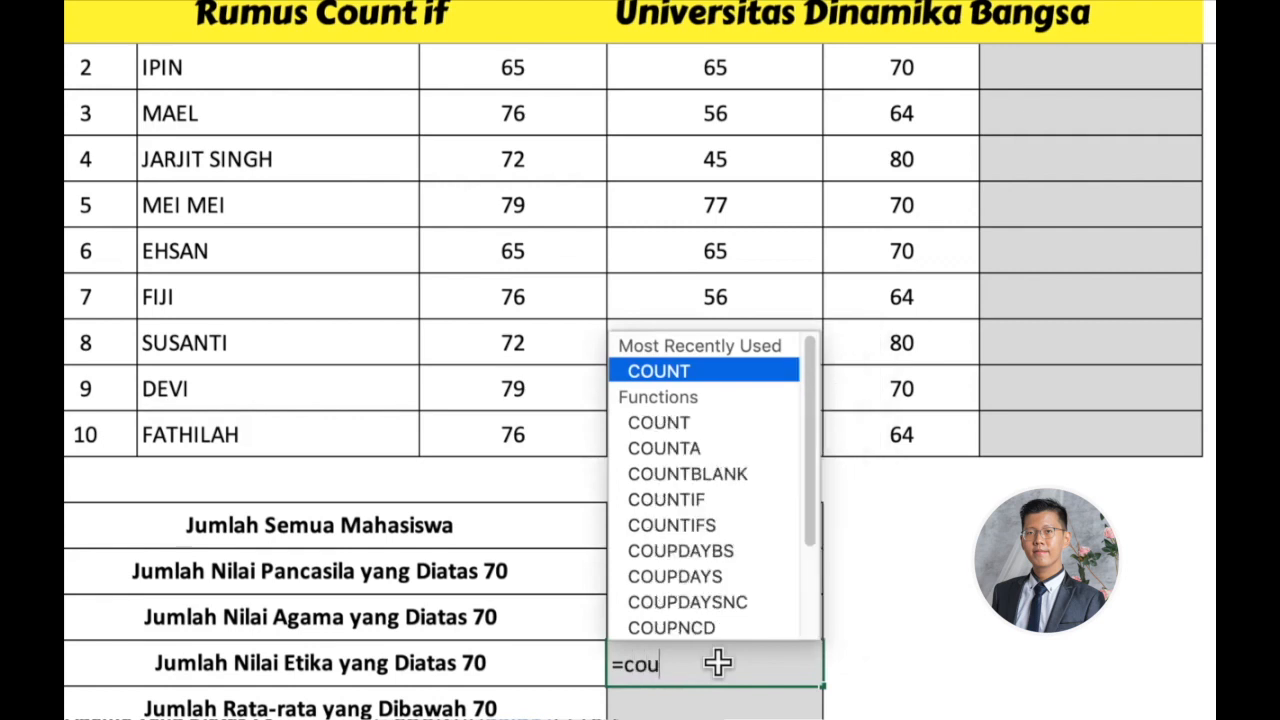
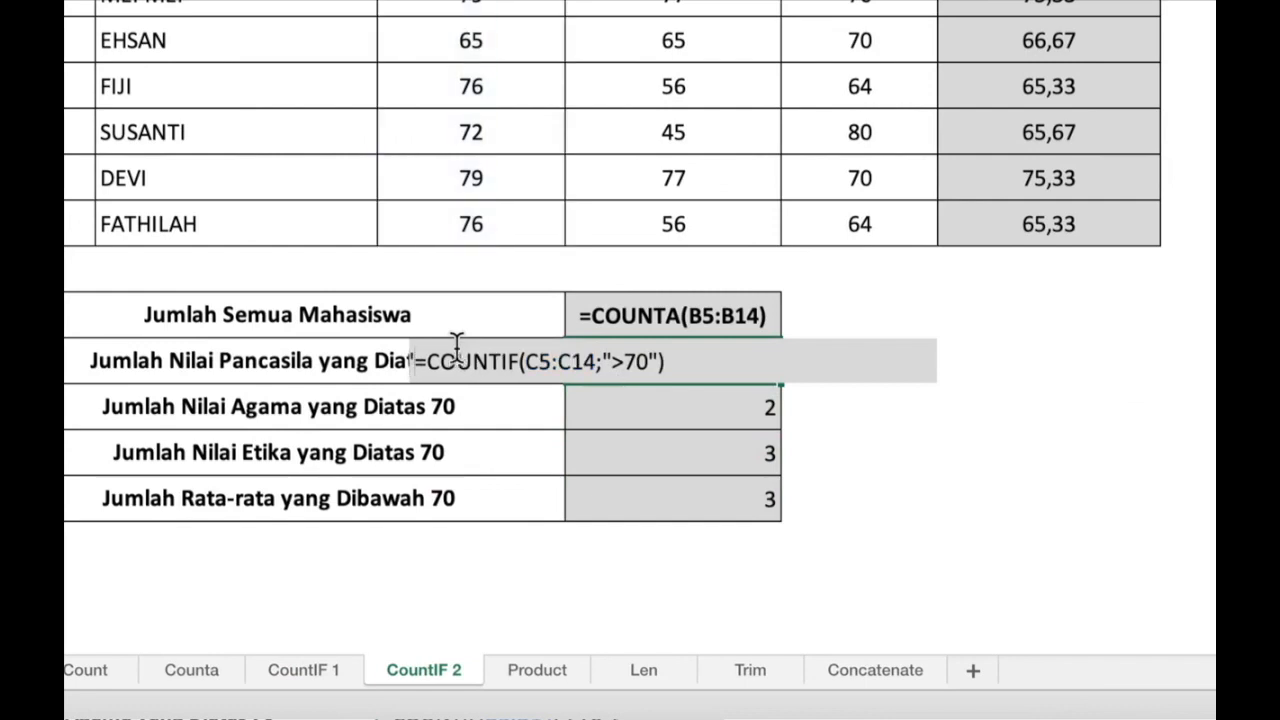
Confirm the D17 formula as text with a leading apostrophe, and widen column D to fit the whole formula.
click(685, 365)
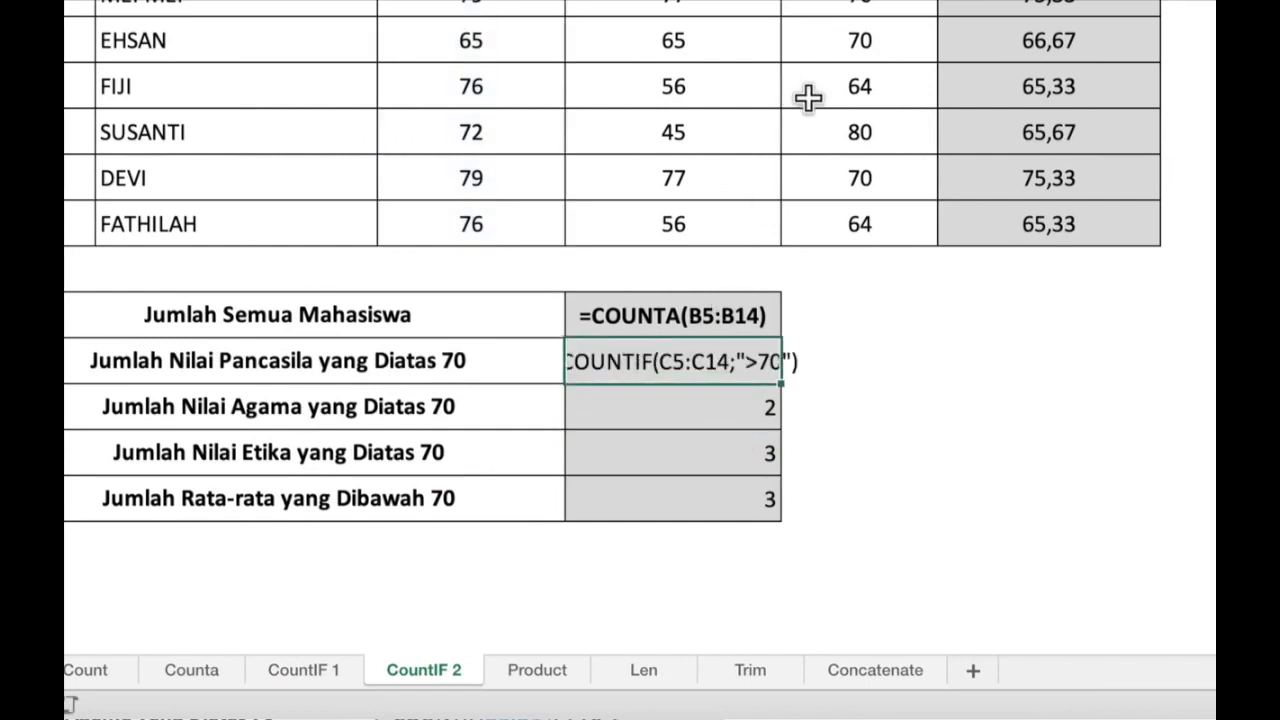
scroll(777, 234, up, 5)
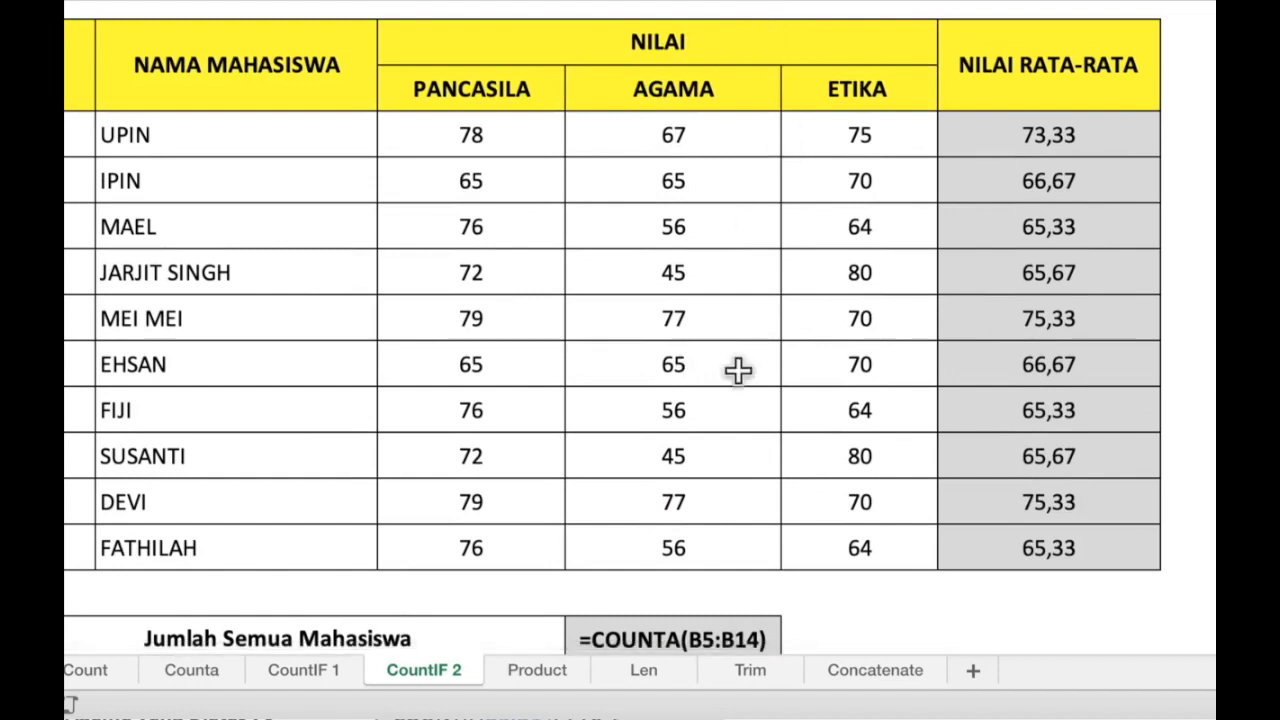
scroll(742, 592, down, 4)
click(707, 553)
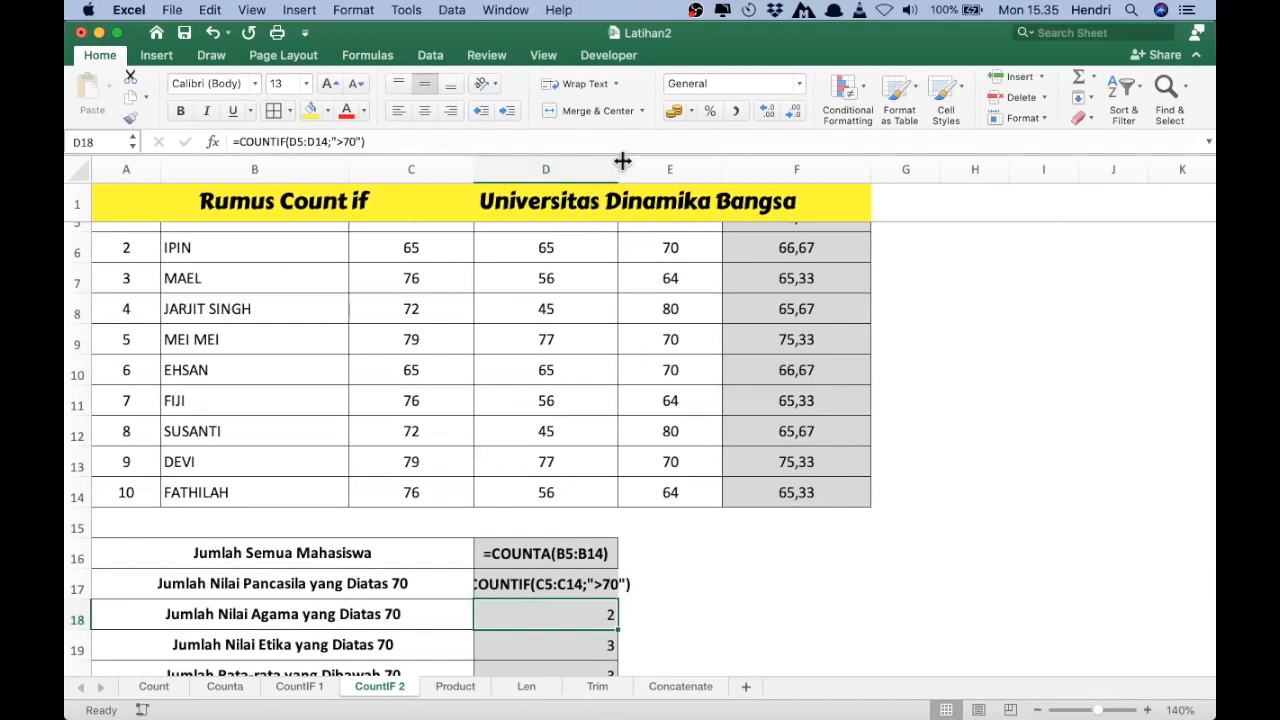
drag(620, 163, 681, 168)
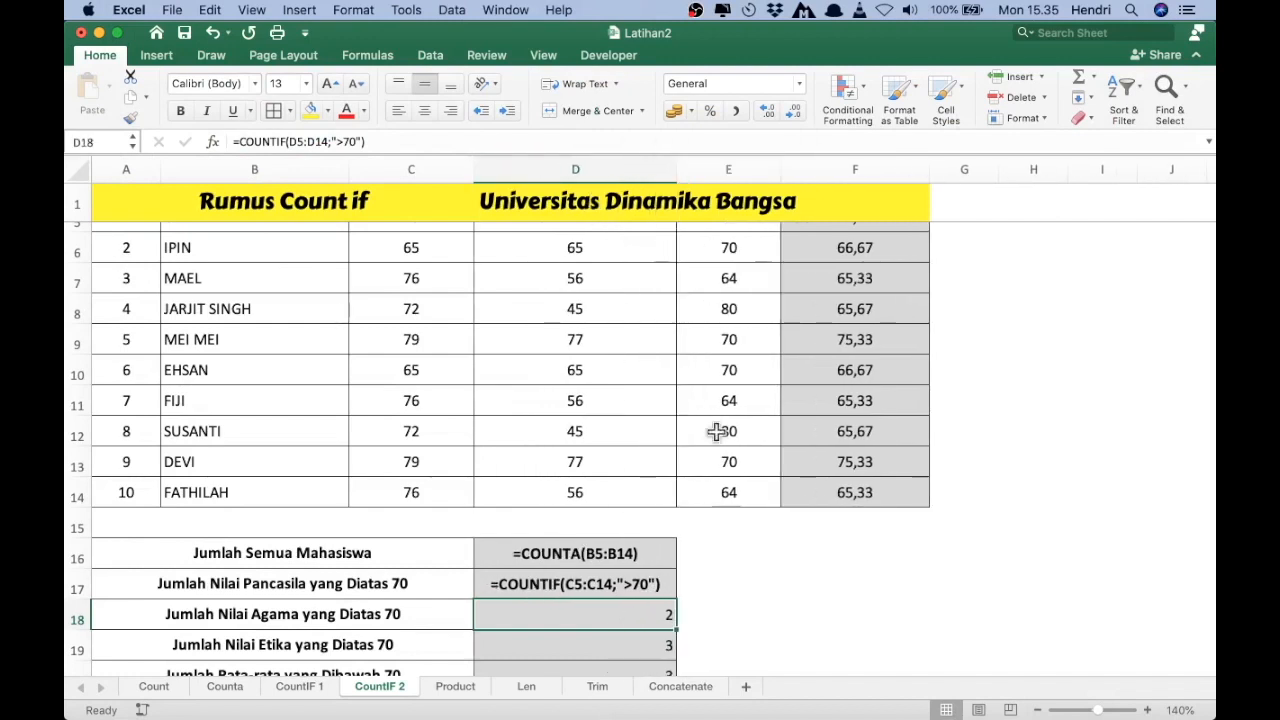
Turn the Agama formula =COUNTIF(D5:D14;">70") in D18 into displayed text with a leading apostrophe.
double_click(561, 616)
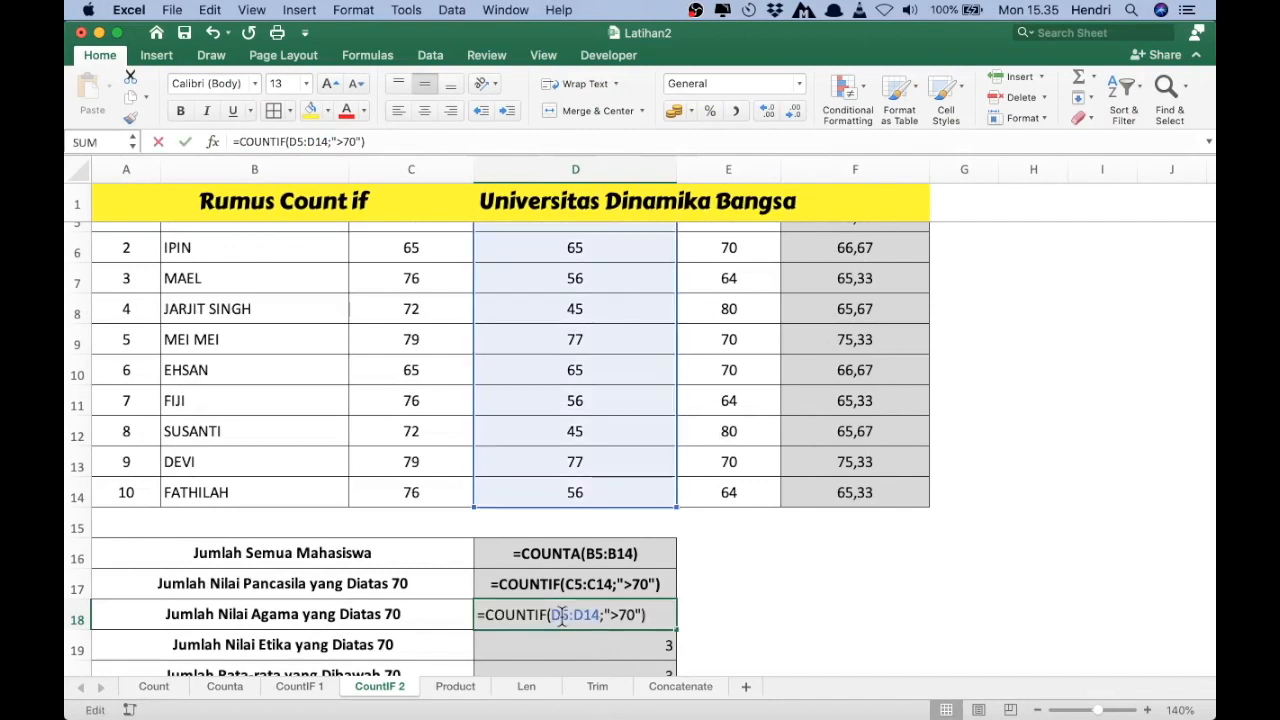
key(Escape)
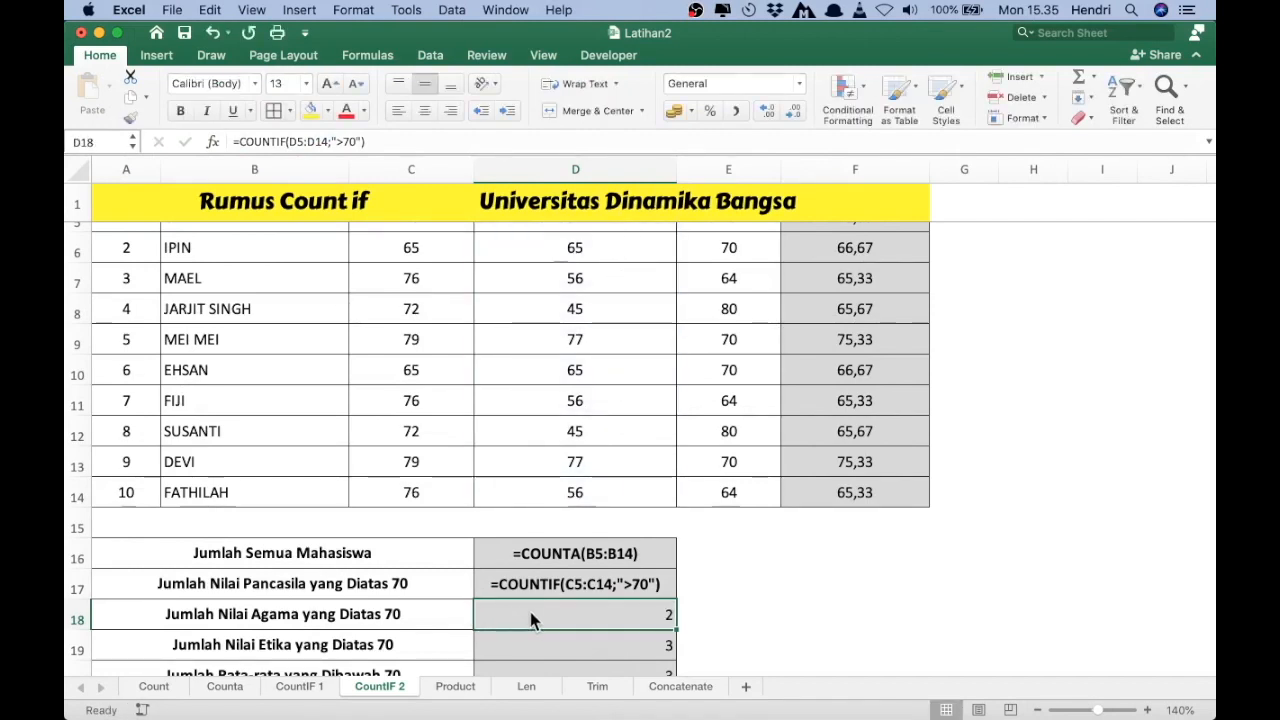
double_click(530, 618)
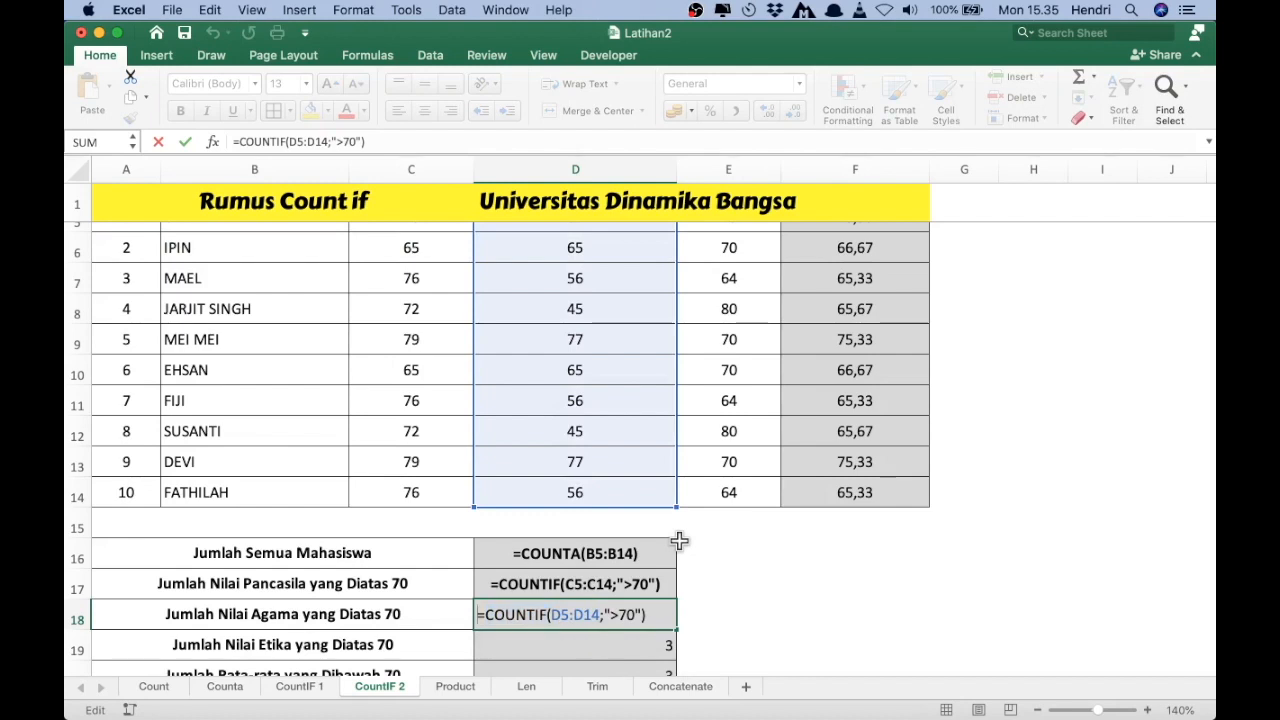
key(Return)
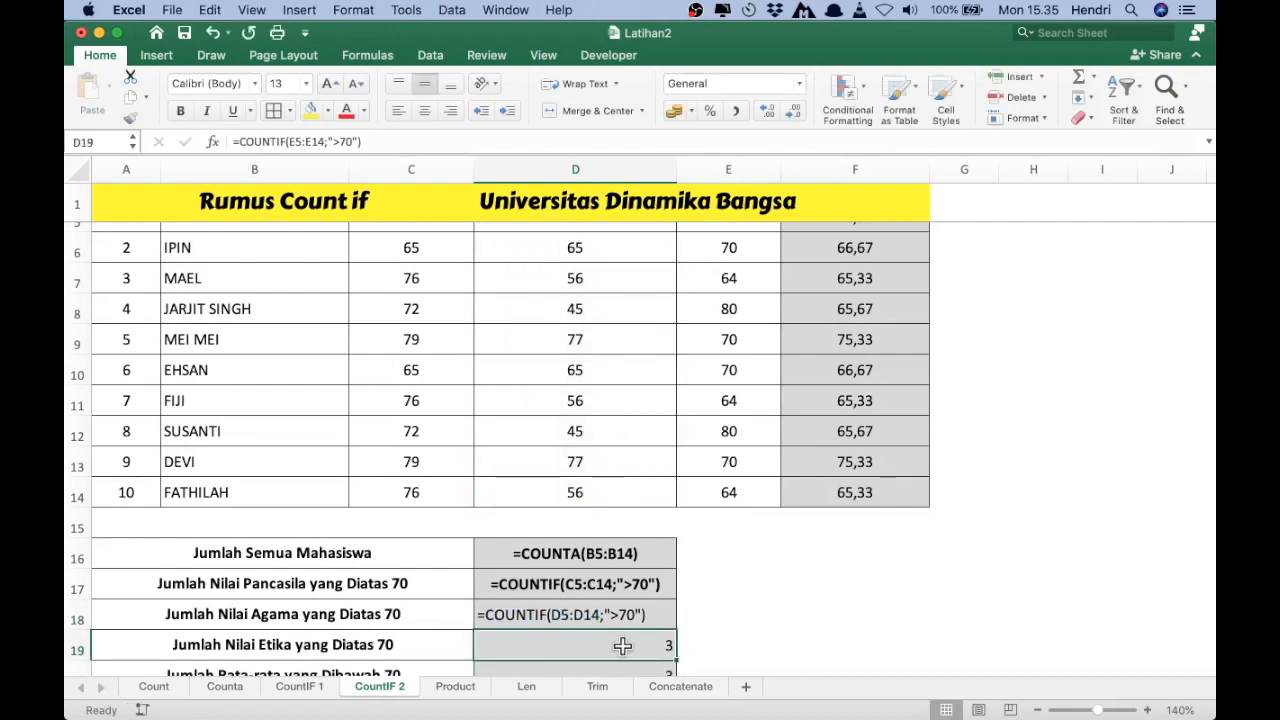
Turn the Etika formula =COUNTIF(E5:E14;">70") in D19 into displayed text with a leading apostrophe.
double_click(622, 645)
scroll(633, 625, down, 3)
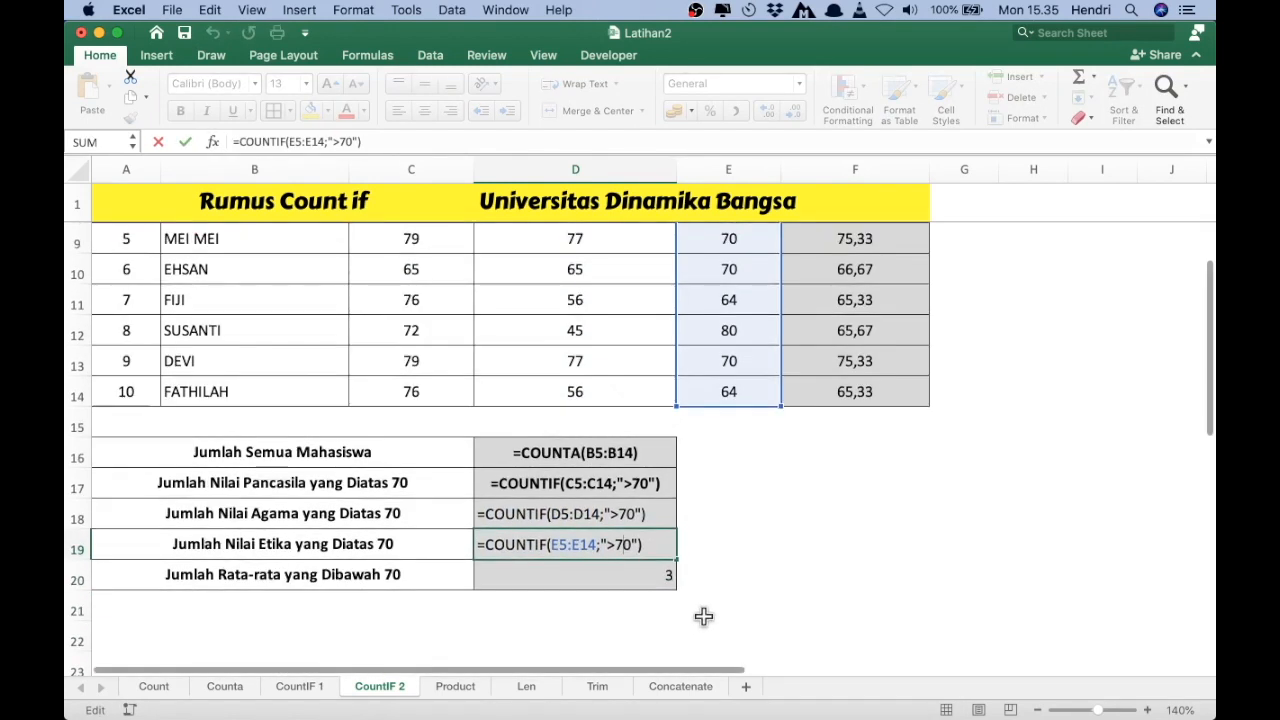
click(477, 547)
text(')
key(Return)
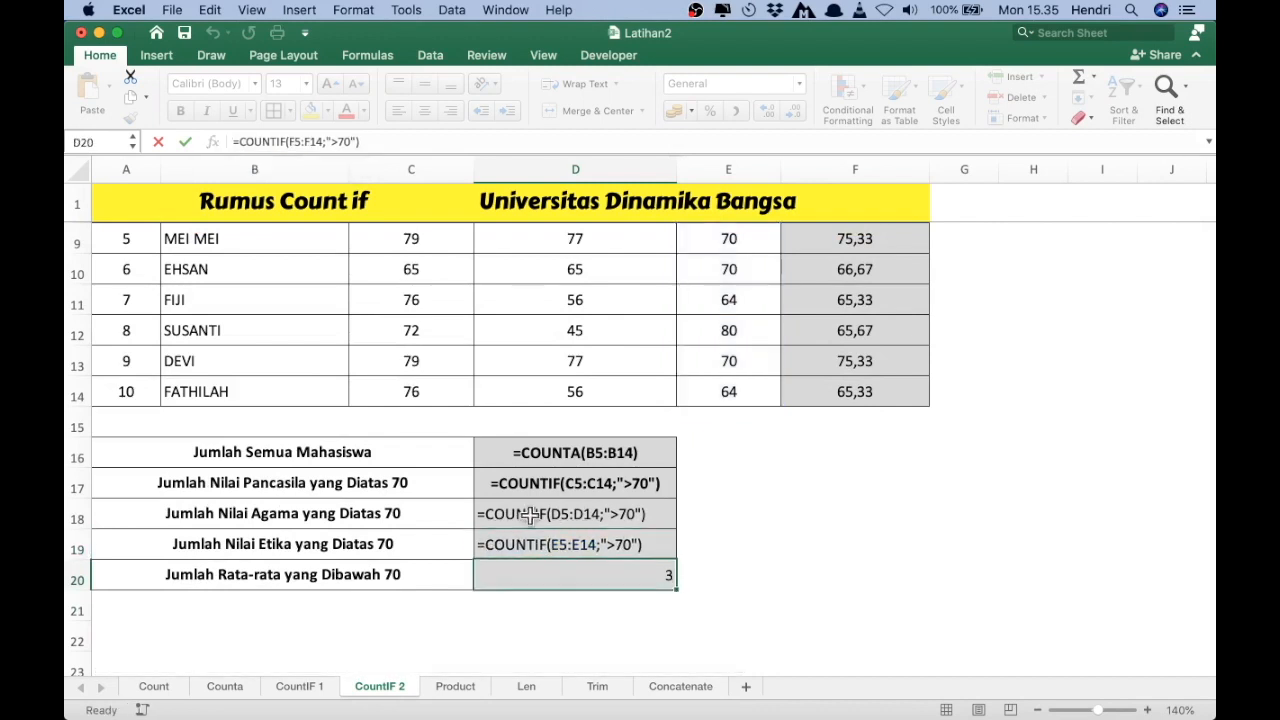
Turn the Jumlah Rata-rata formula =COUNTIF(F5:F14;">70") in D20 into displayed text with a leading apostrophe.
double_click(559, 574)
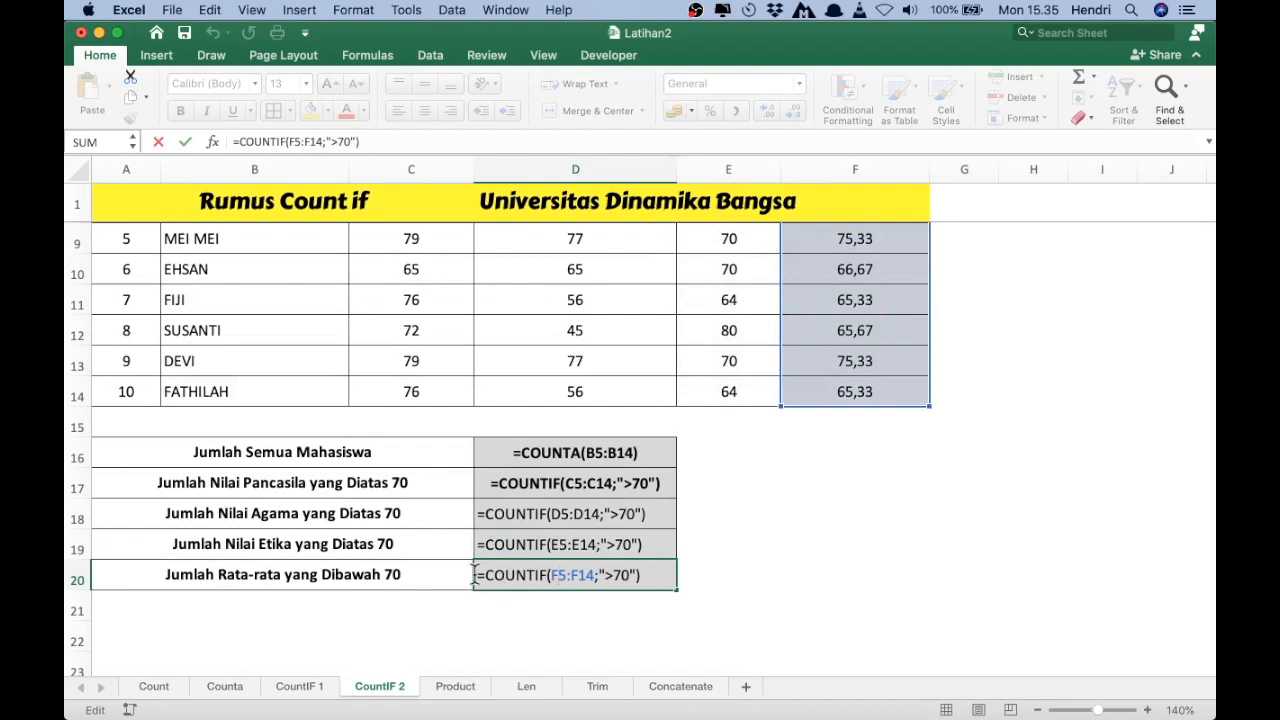
text(')
key(Return)
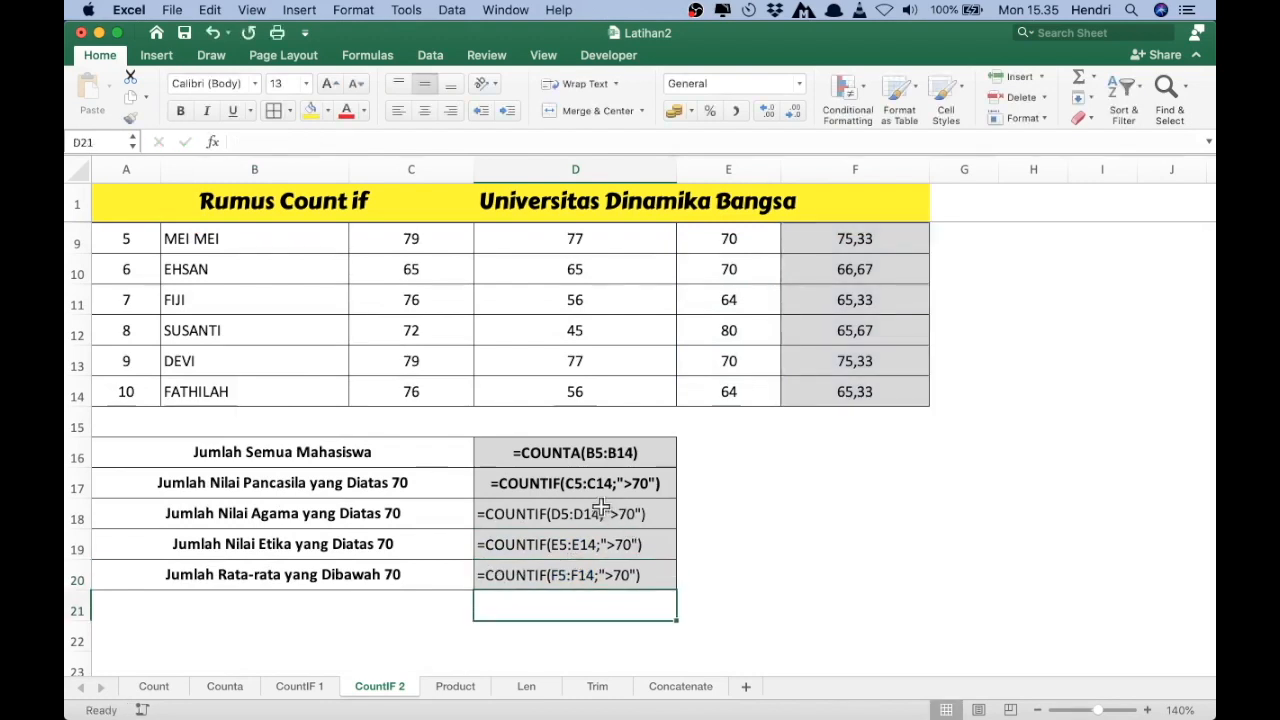
Make the displayed COUNTIF formulas in D18:D20 bold and review the finished formula list.
drag(603, 510, 597, 575)
key(super+b)
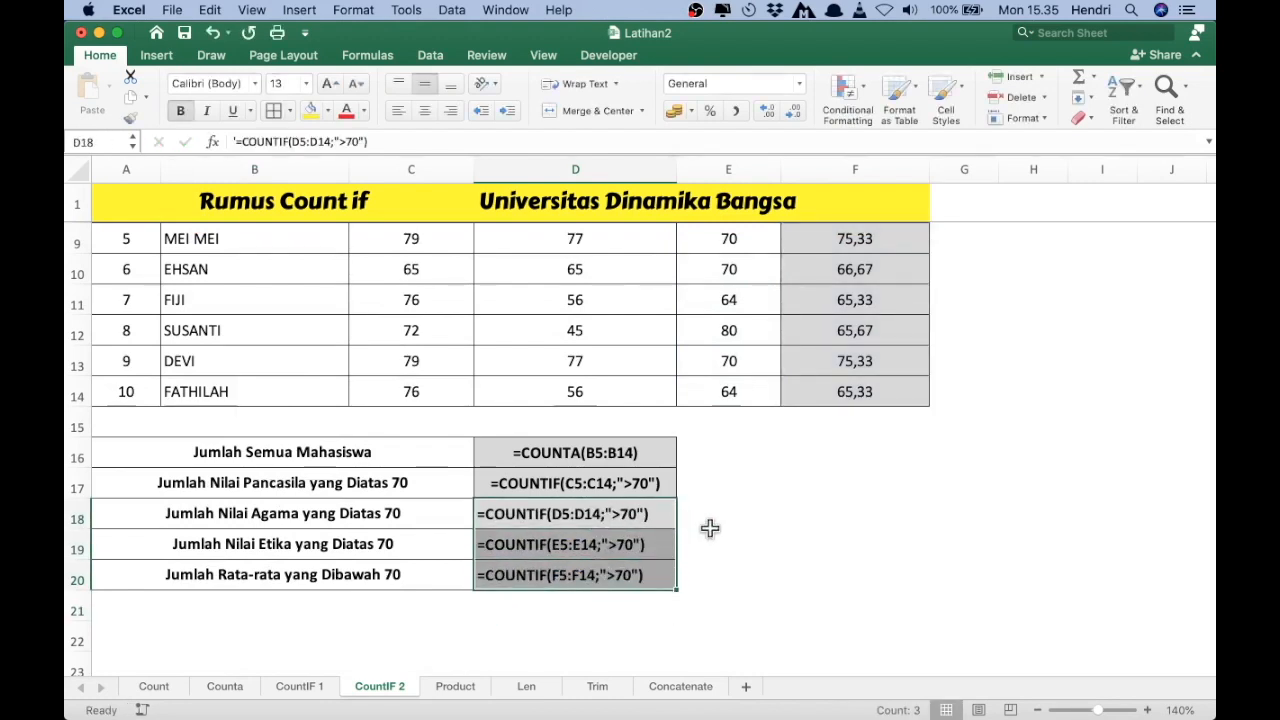
scroll(858, 494, up, 5)
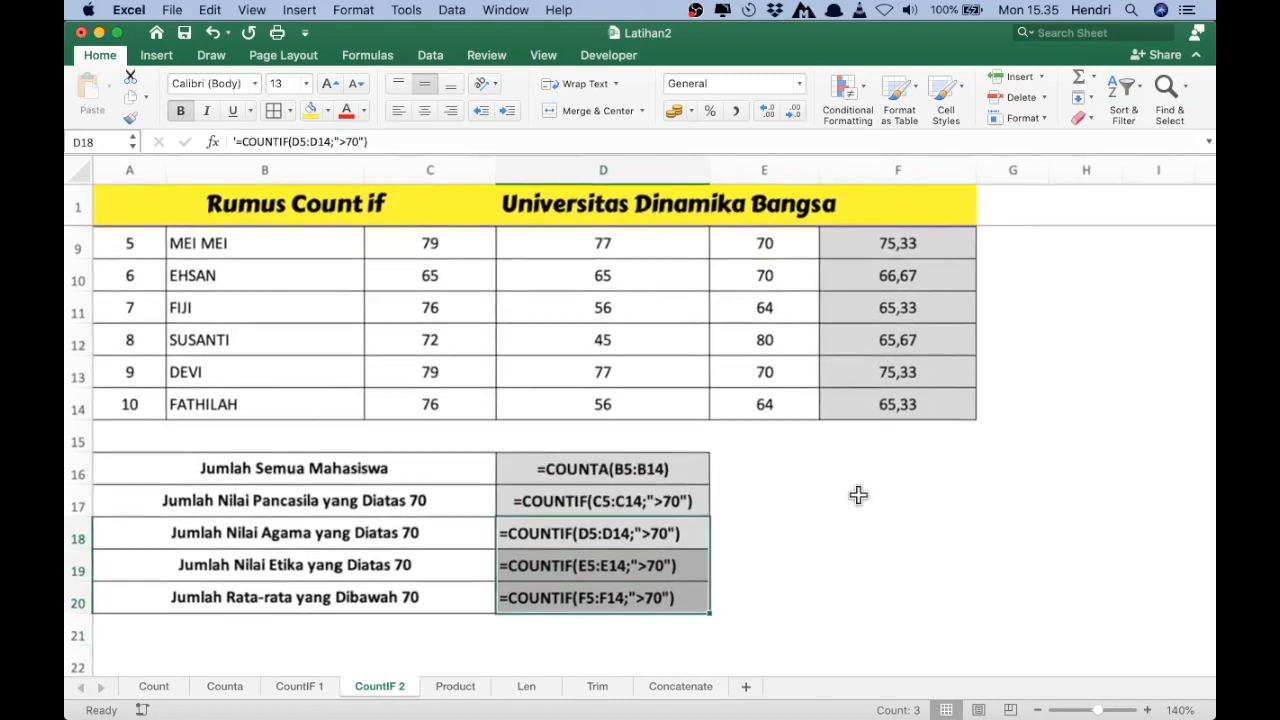
scroll(935, 558, down, 3)
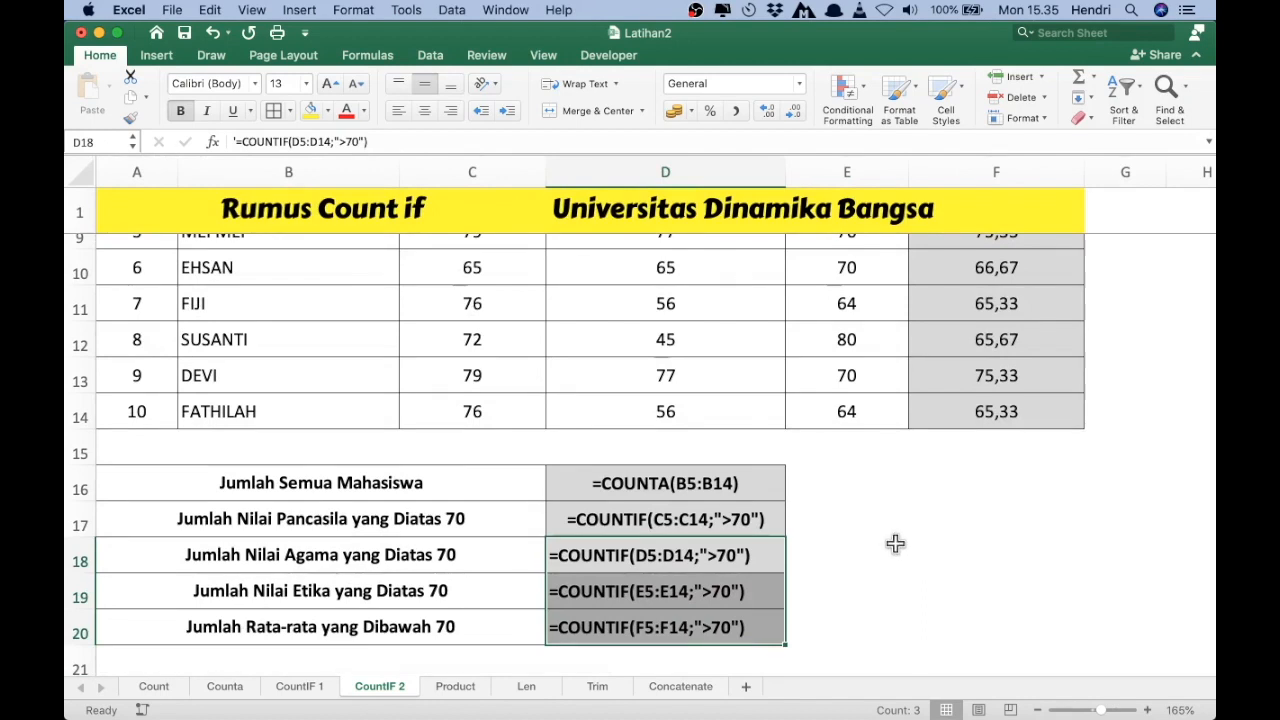
scroll(895, 543, up, 1)
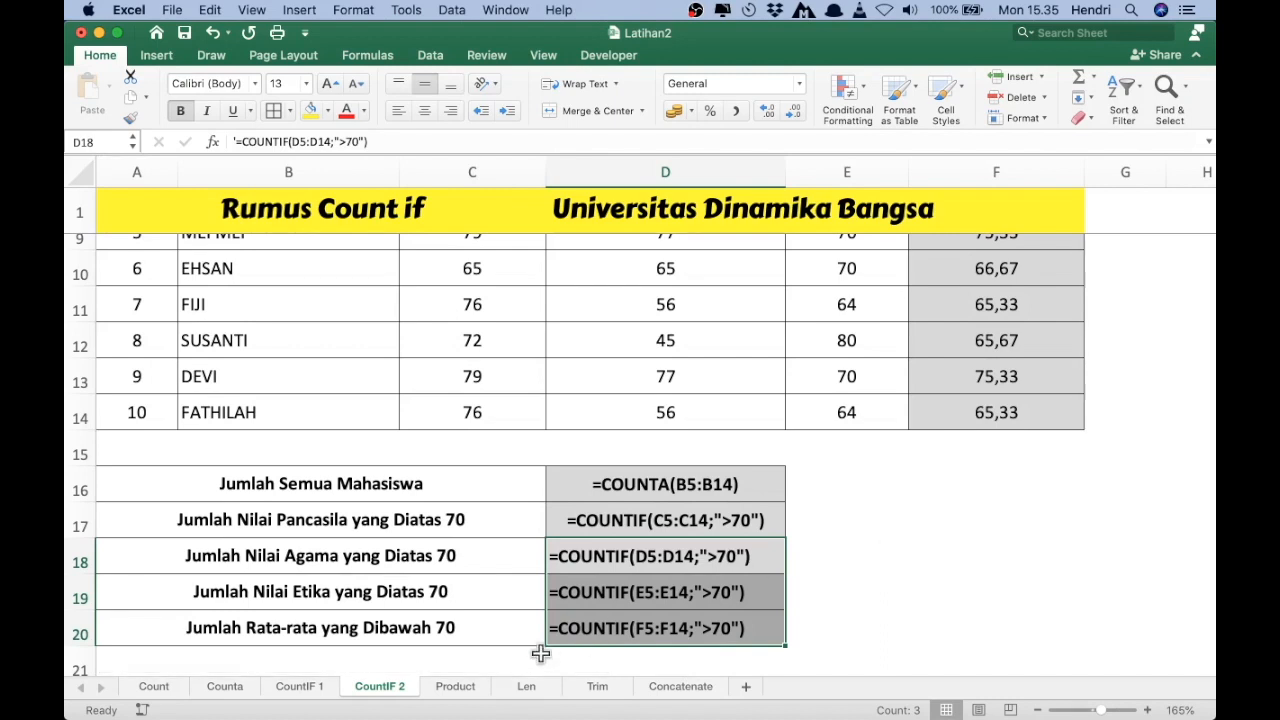
On the Product sheet, enter =PRODUCT(C4:C6) in C12 as the NILAI 1 total.
click(466, 688)
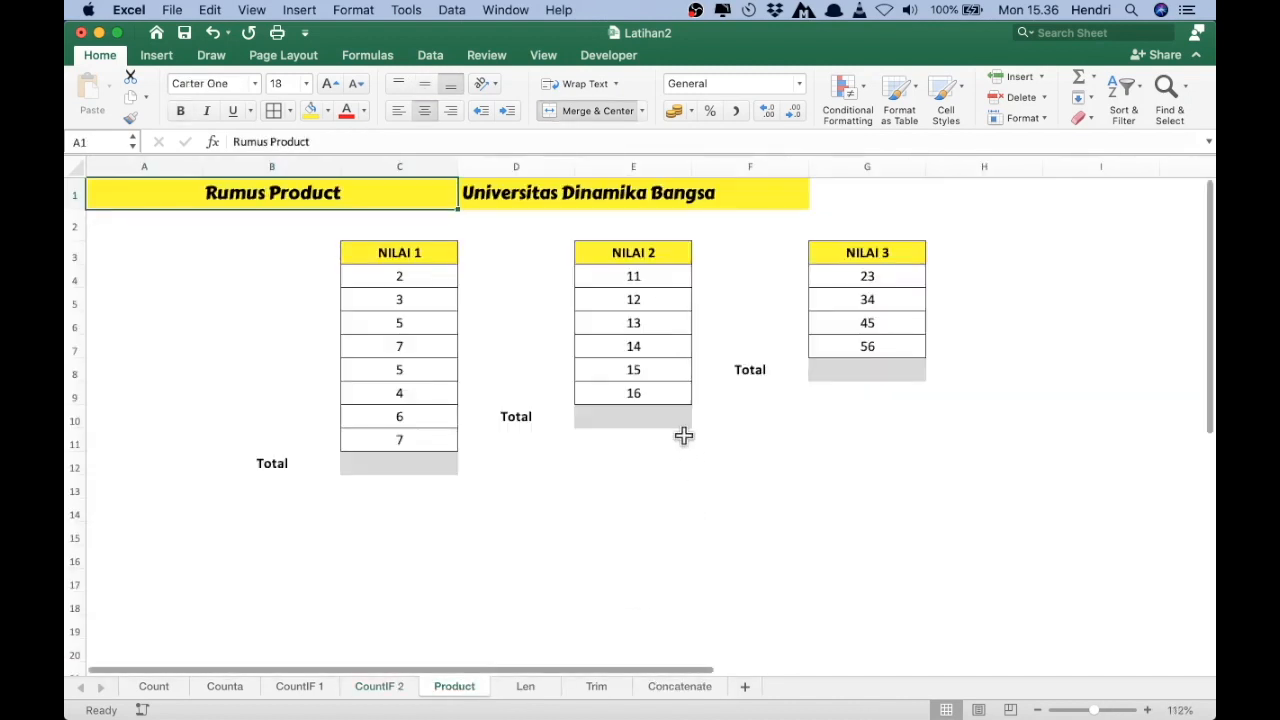
click(222, 216)
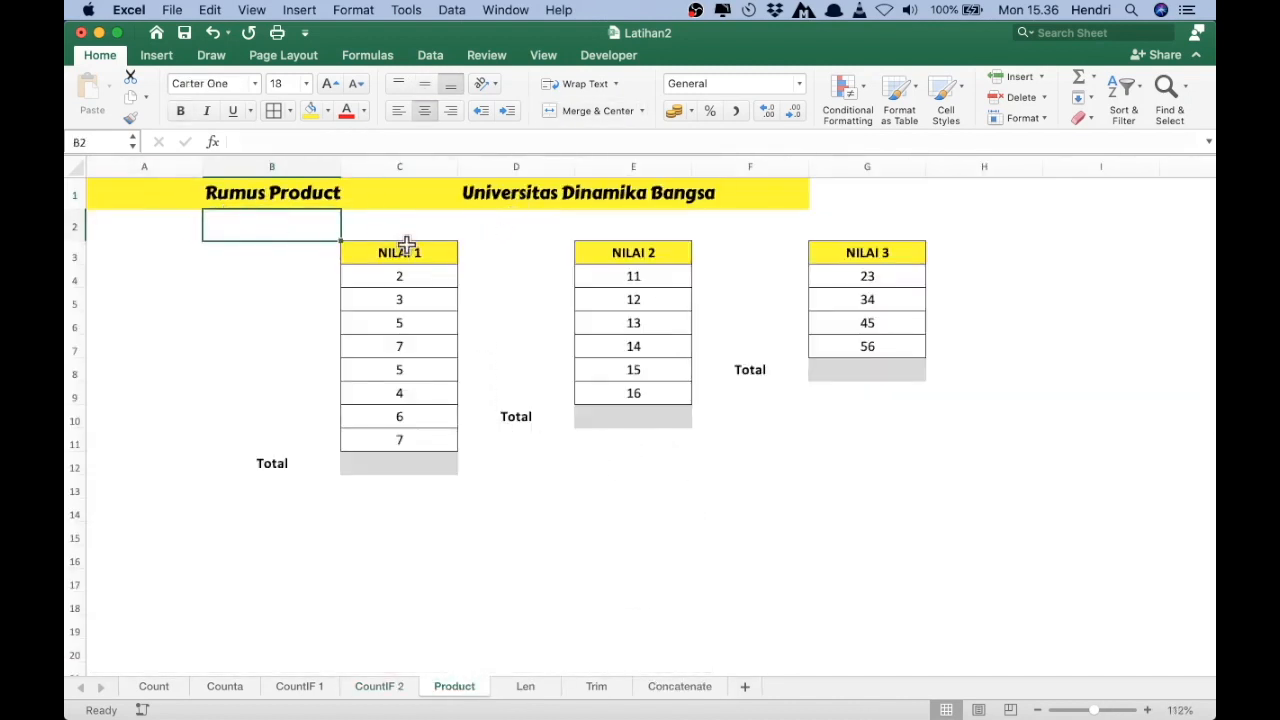
click(386, 469)
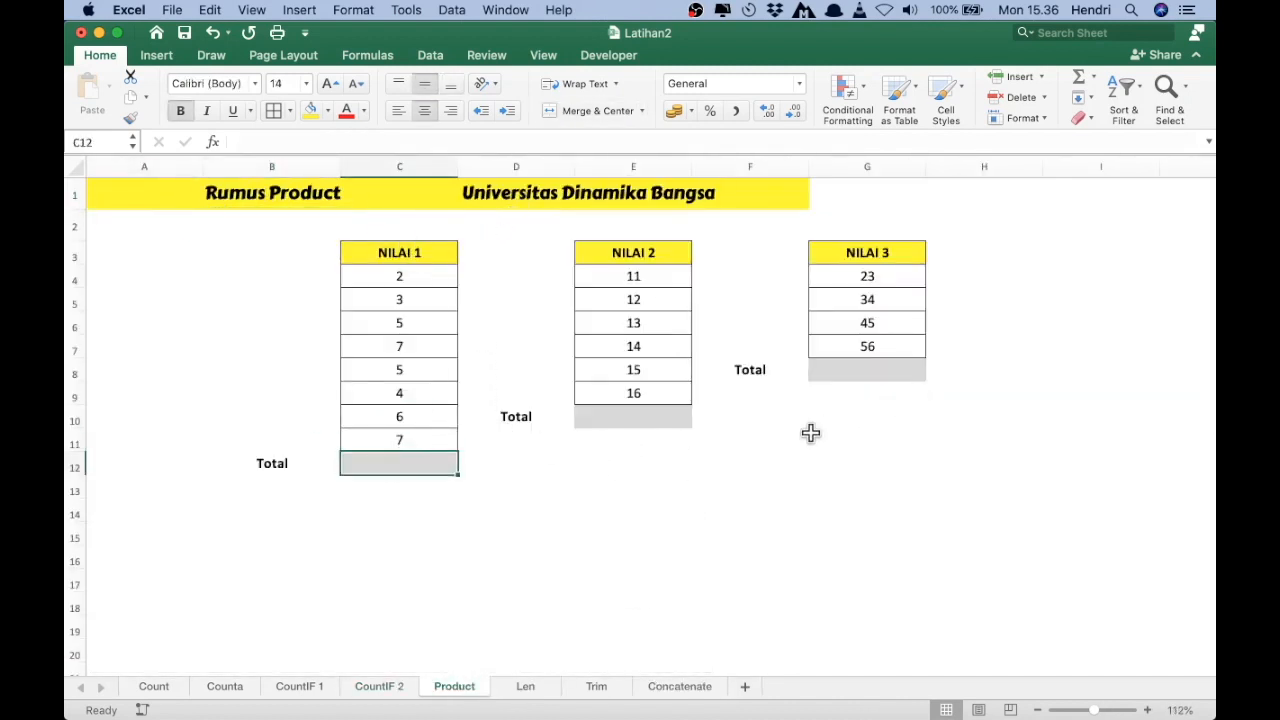
text(=)
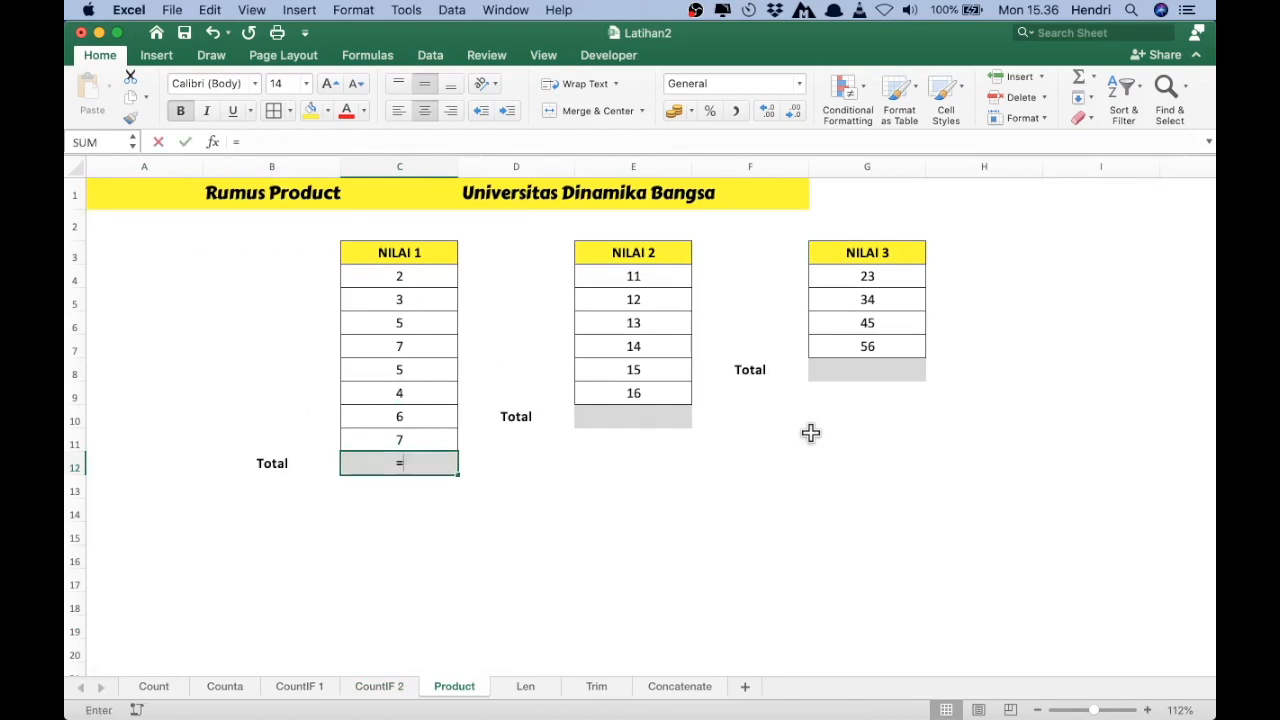
text(pr)
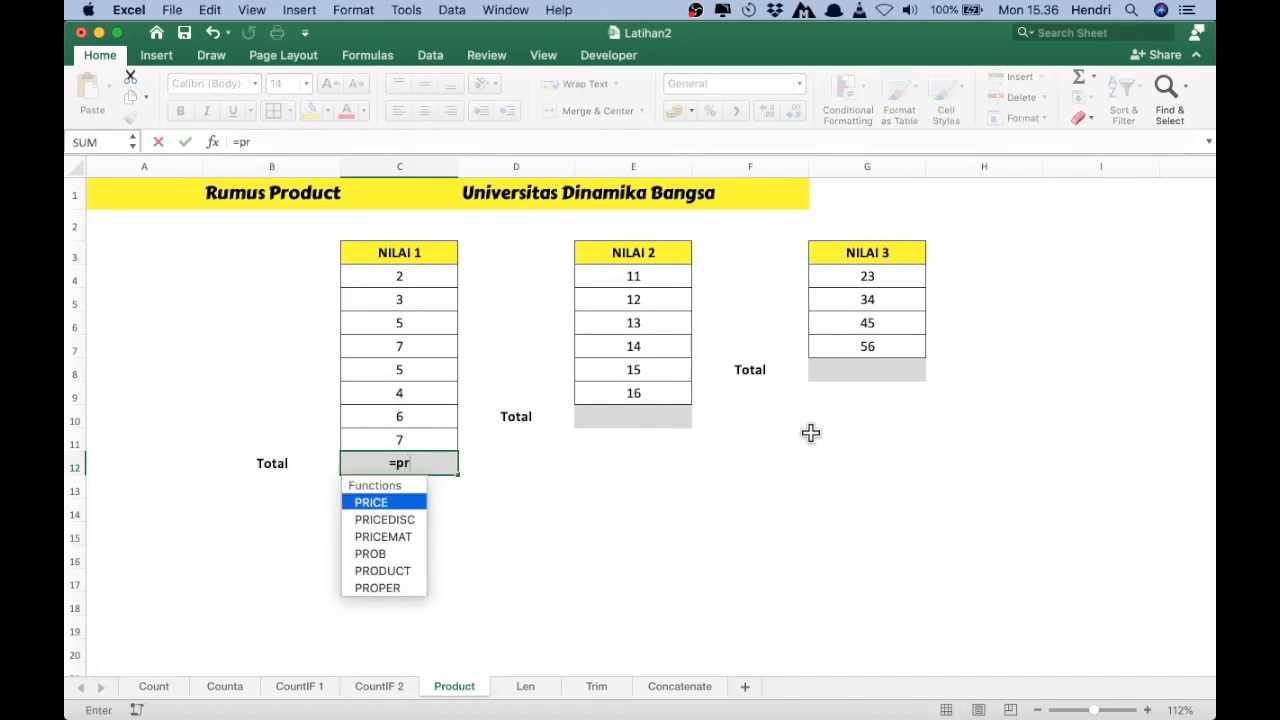
text(od)
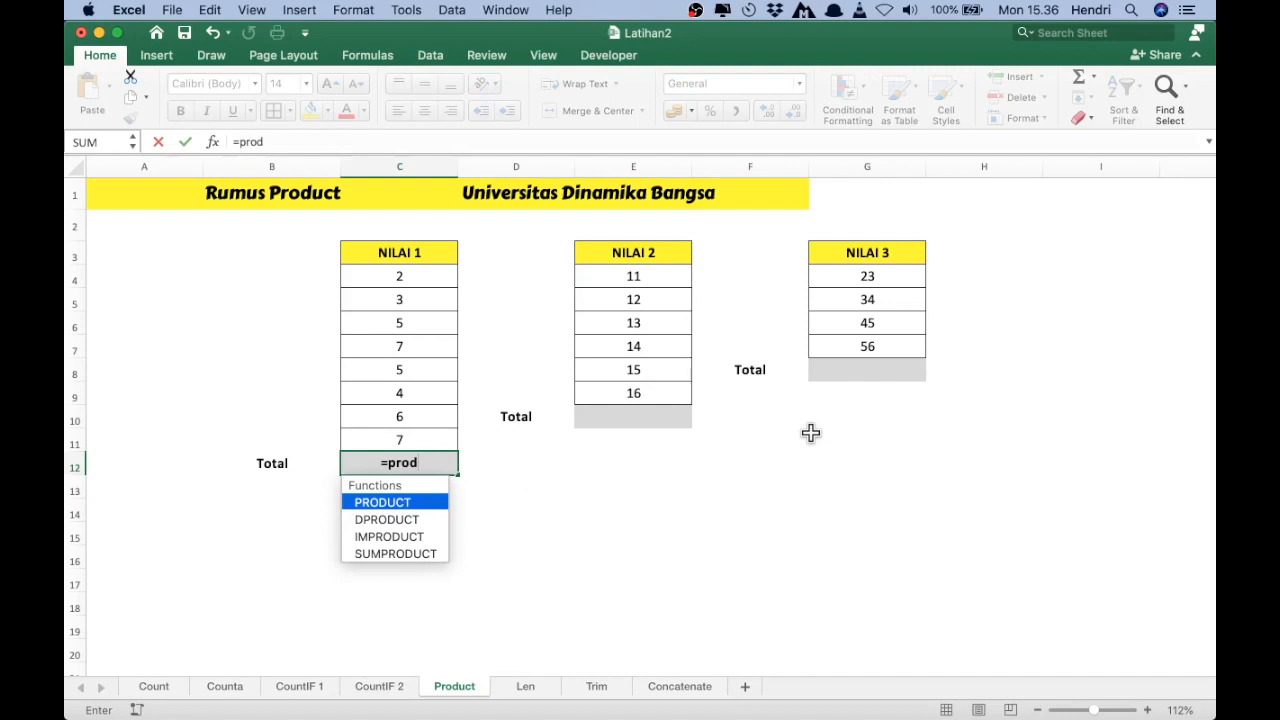
key(Tab)
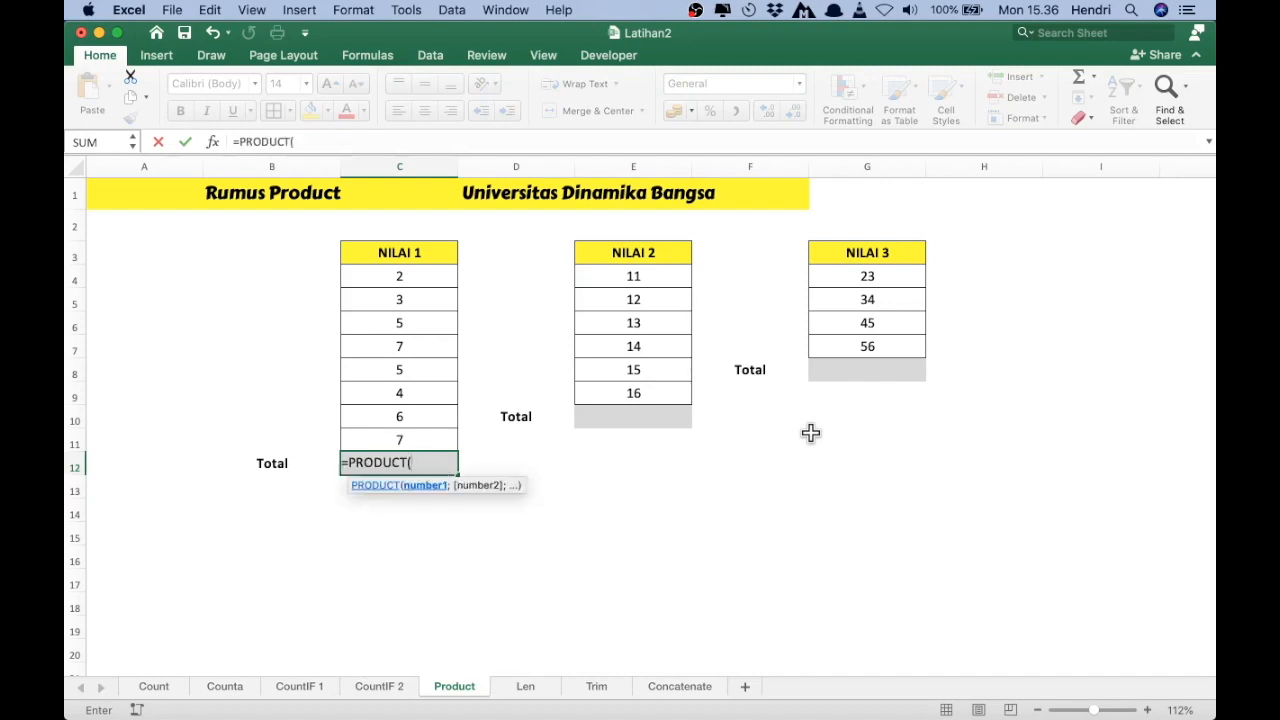
click(407, 279)
drag(407, 279, 412, 324)
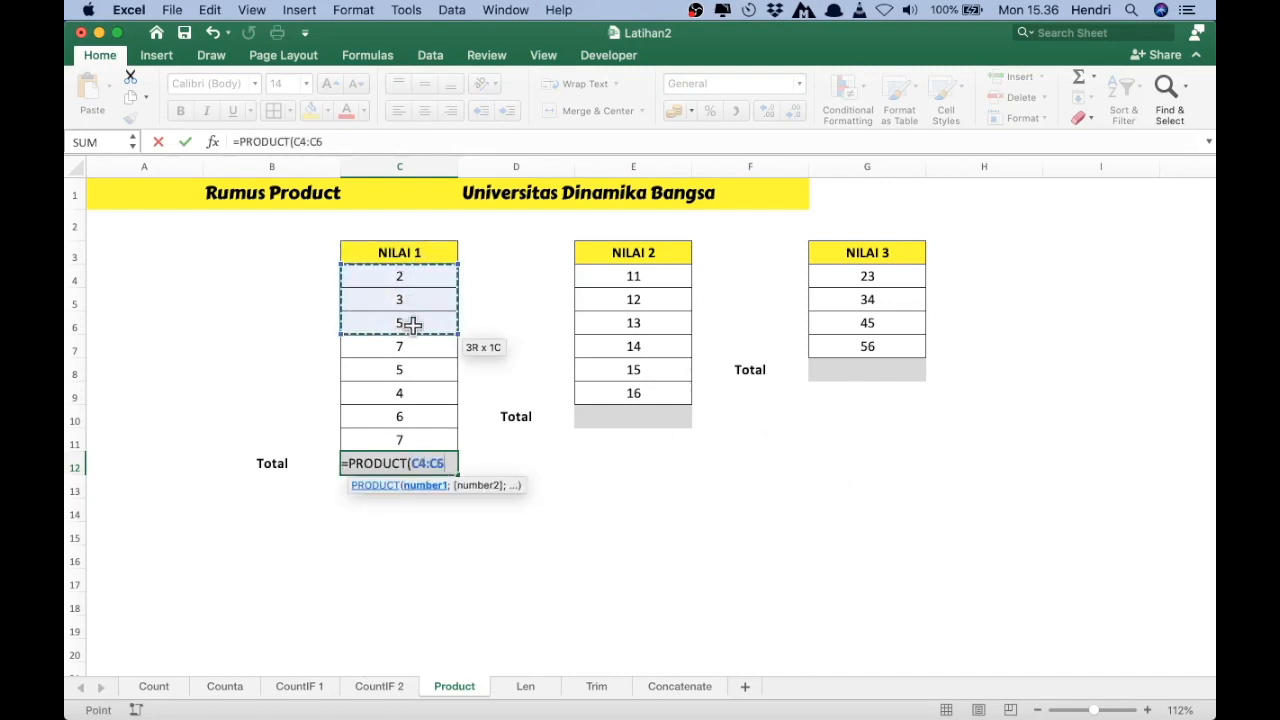
text())
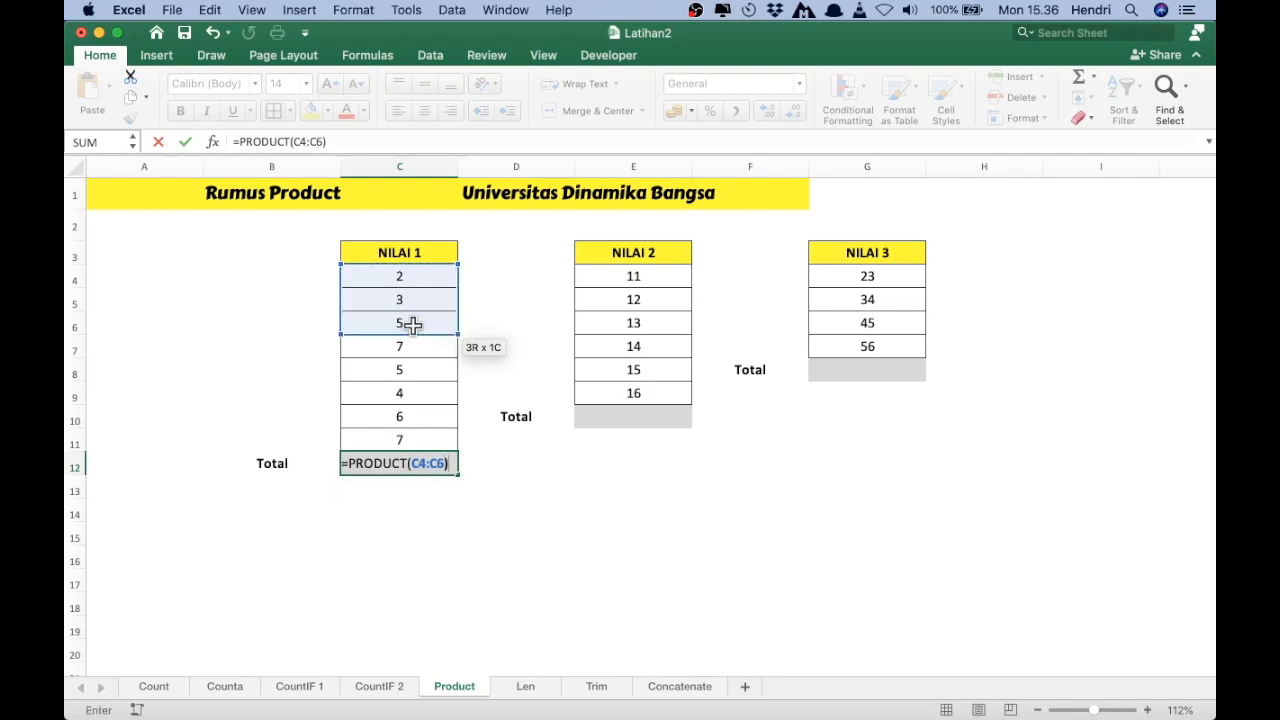
key(Return)
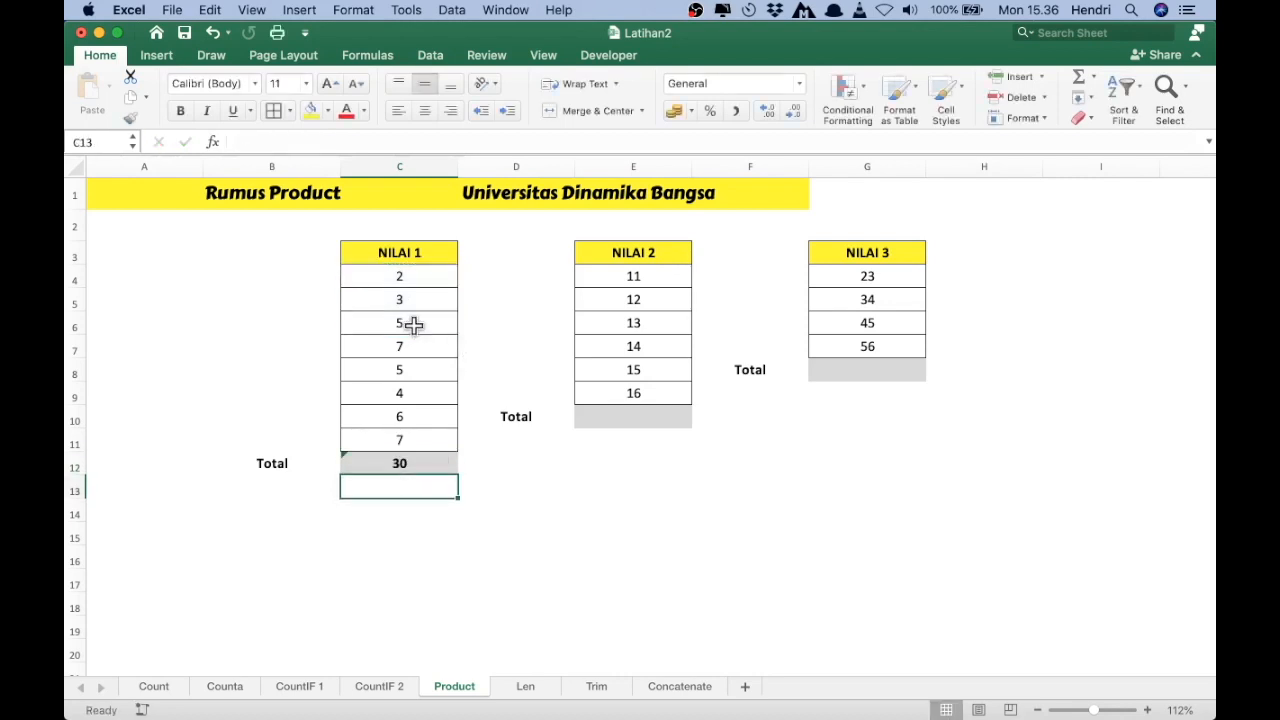
Check the NILAI 1 values in C4:C6 against the PRODUCT formula in C12.
click(427, 280)
click(408, 300)
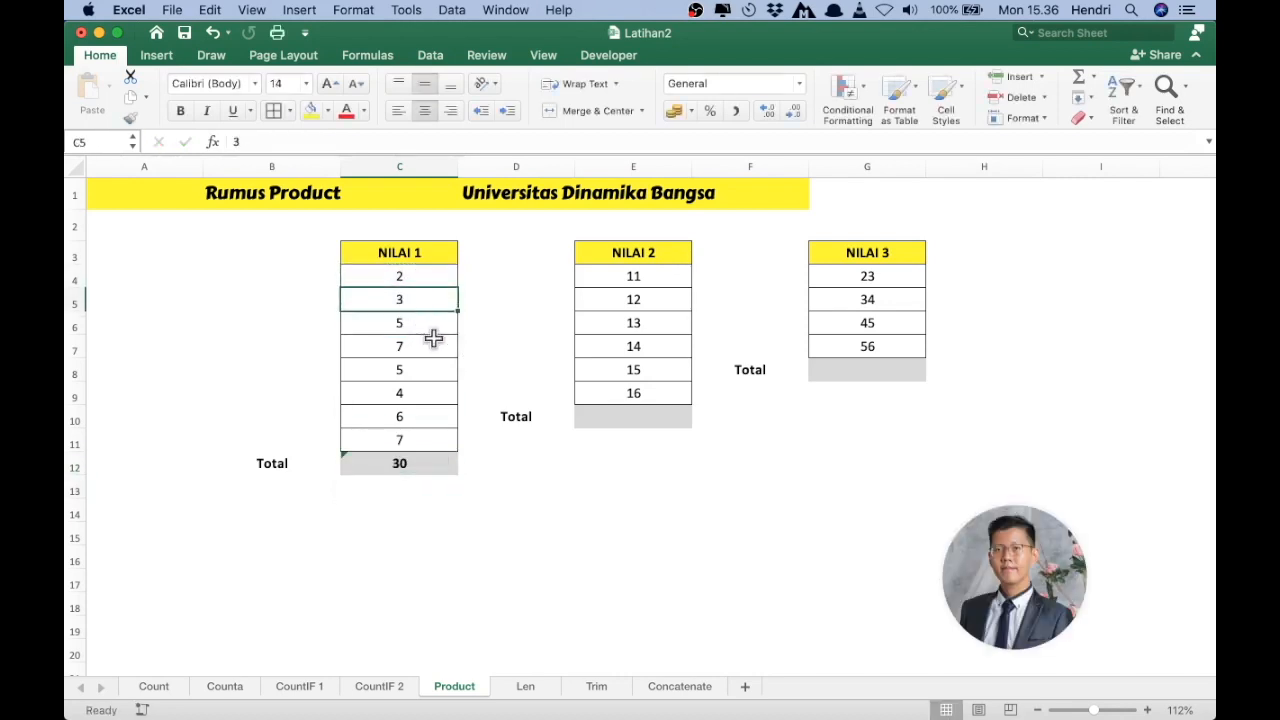
click(433, 340)
click(426, 322)
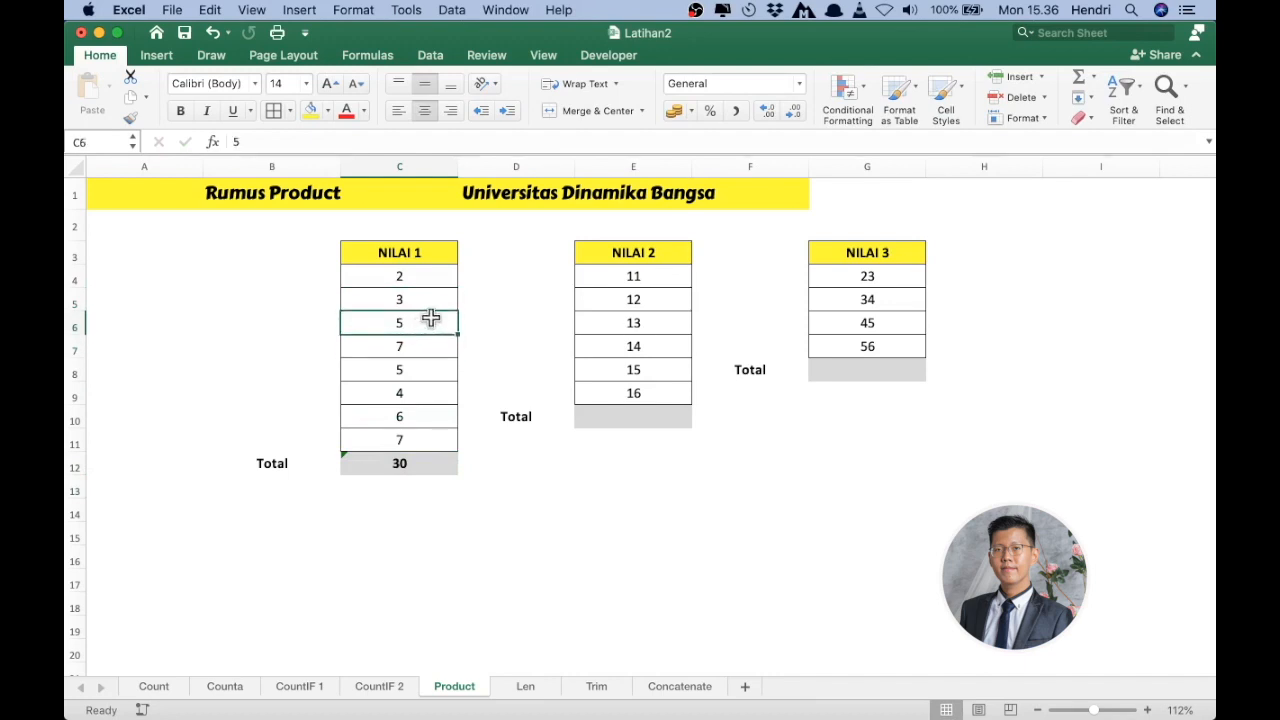
click(393, 462)
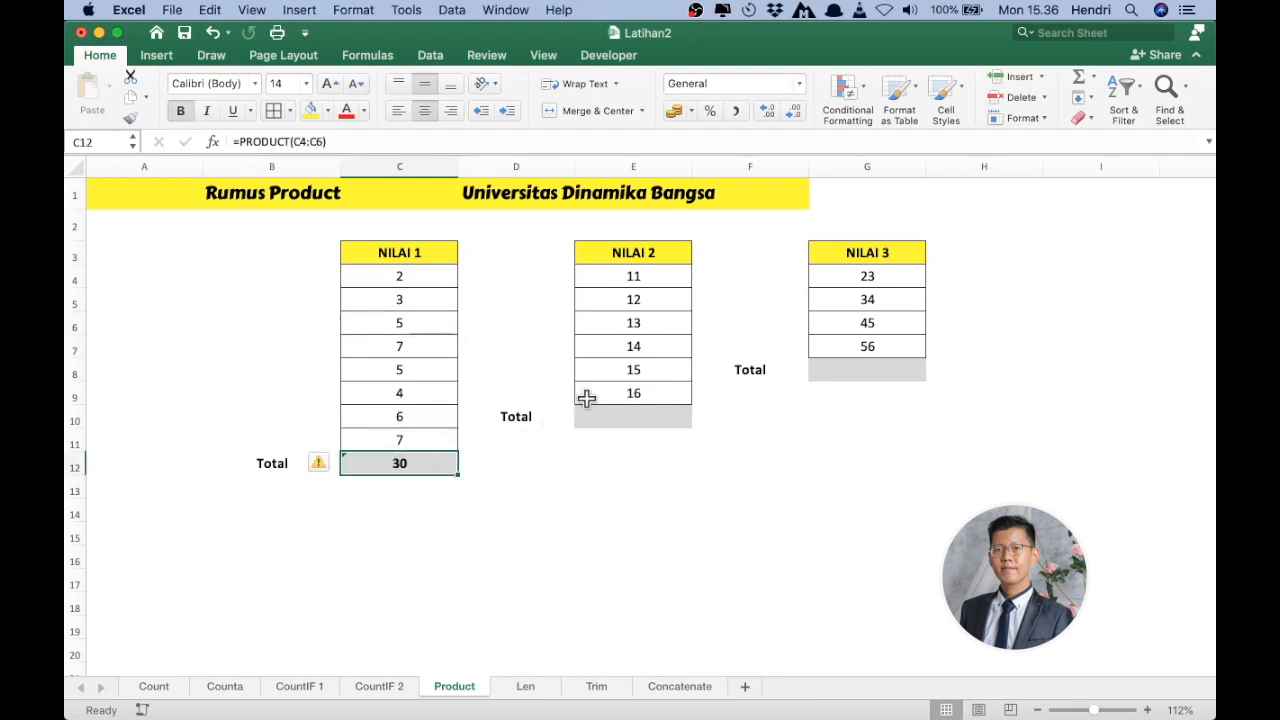
click(612, 415)
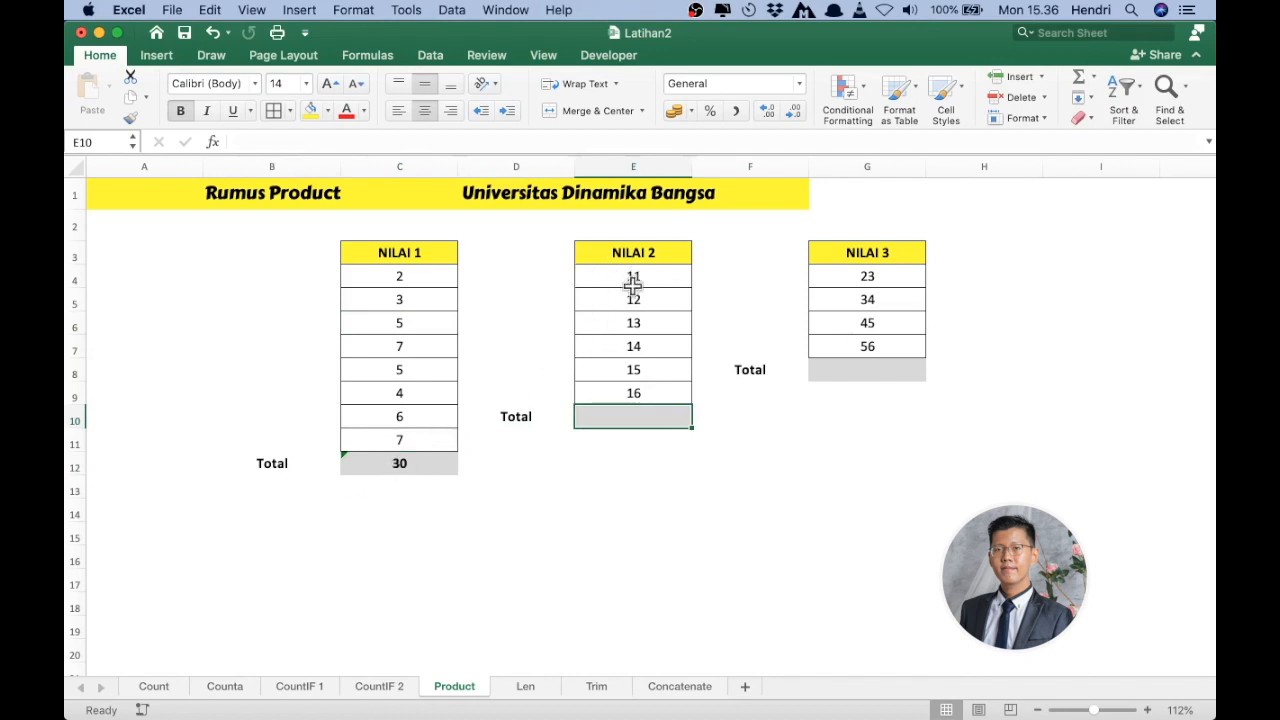
click(268, 196)
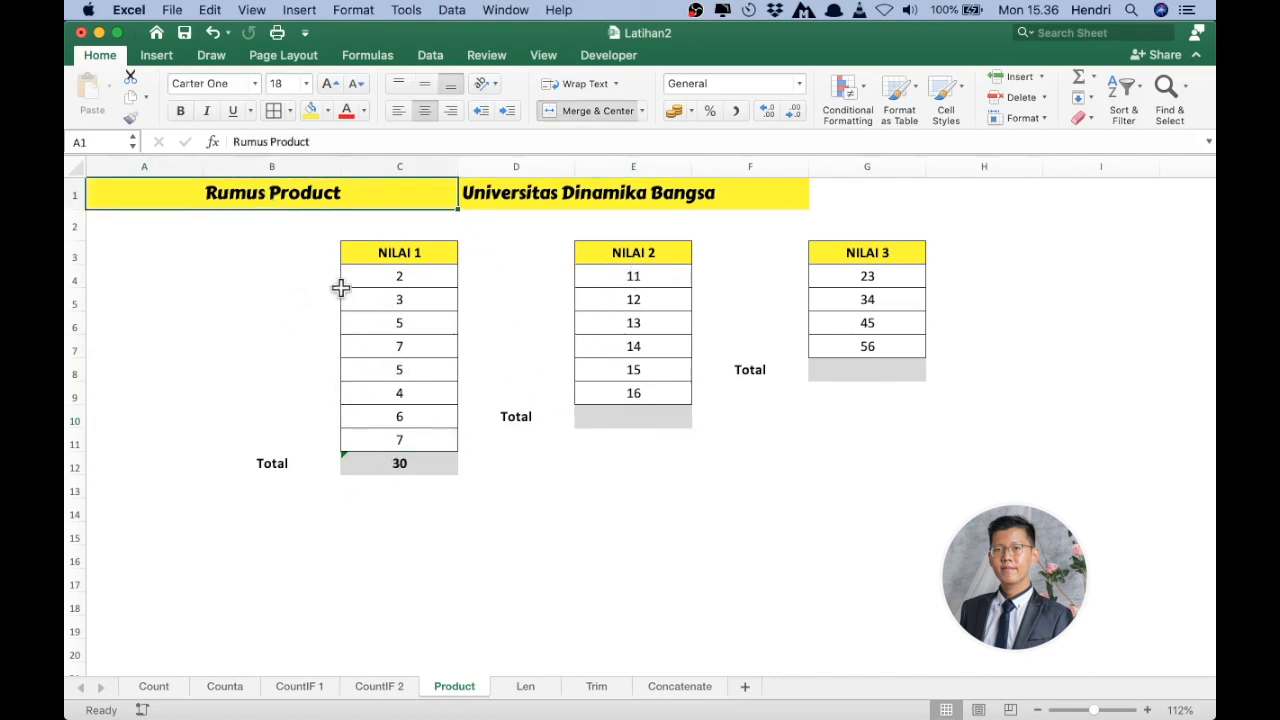
scroll(345, 310, up, 5)
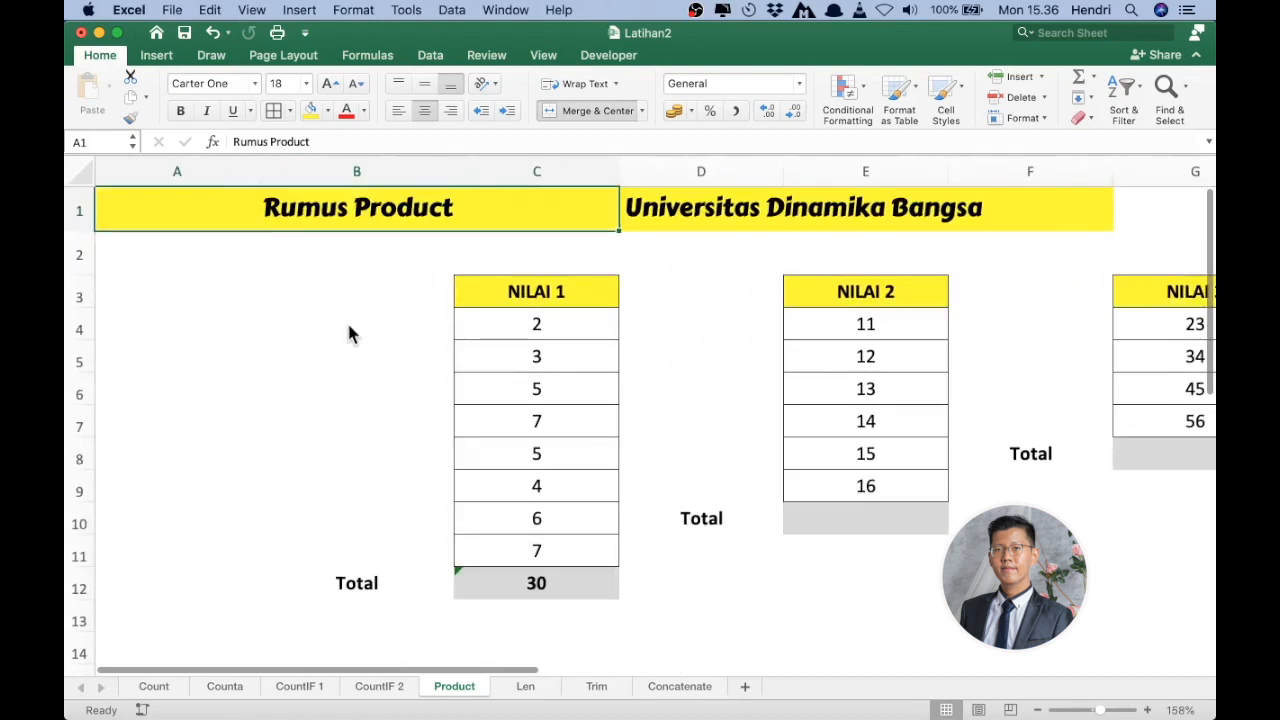
On the Len sheet, read the function description in B2 and examine the character-count formula for Pancasila in D5.
click(530, 690)
click(282, 258)
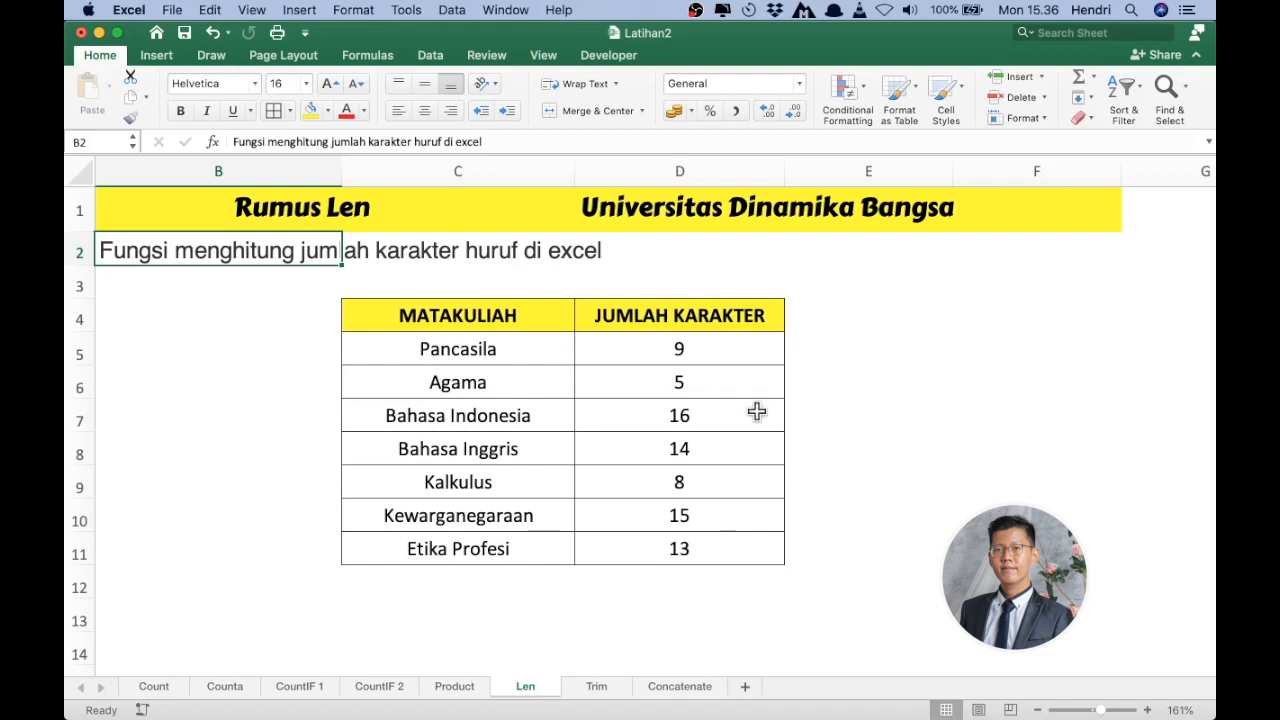
click(710, 362)
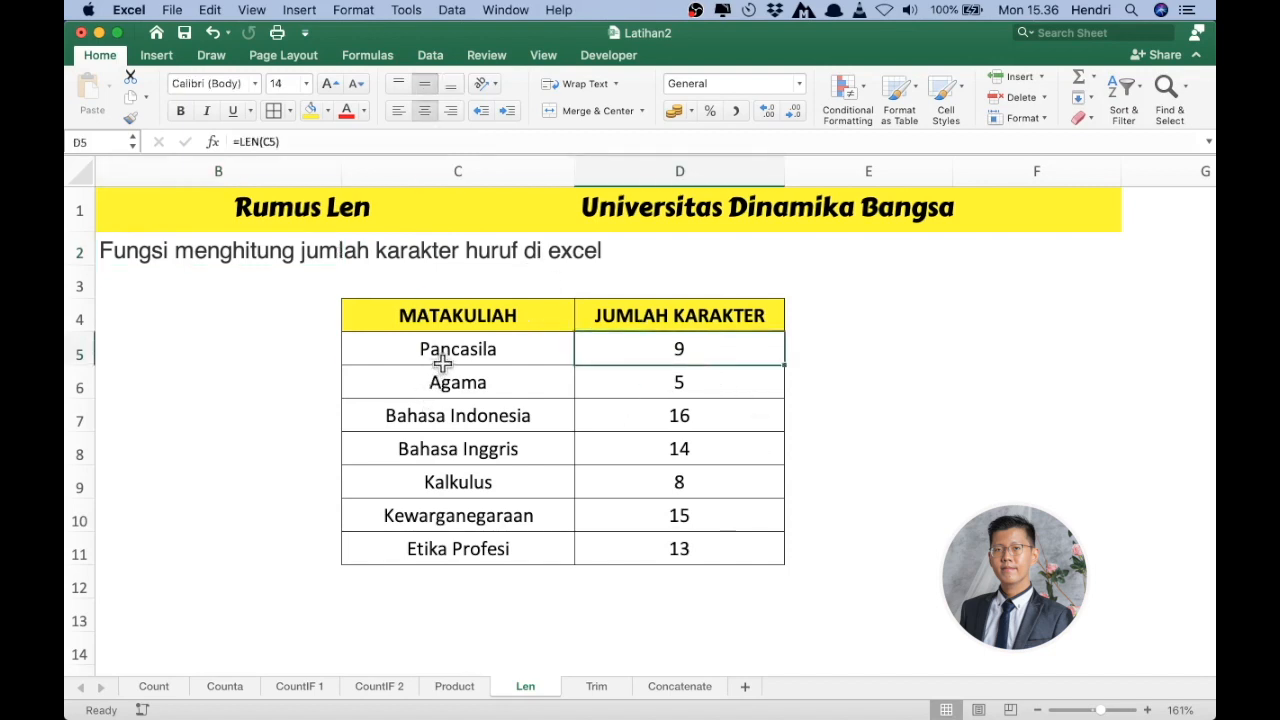
double_click(703, 350)
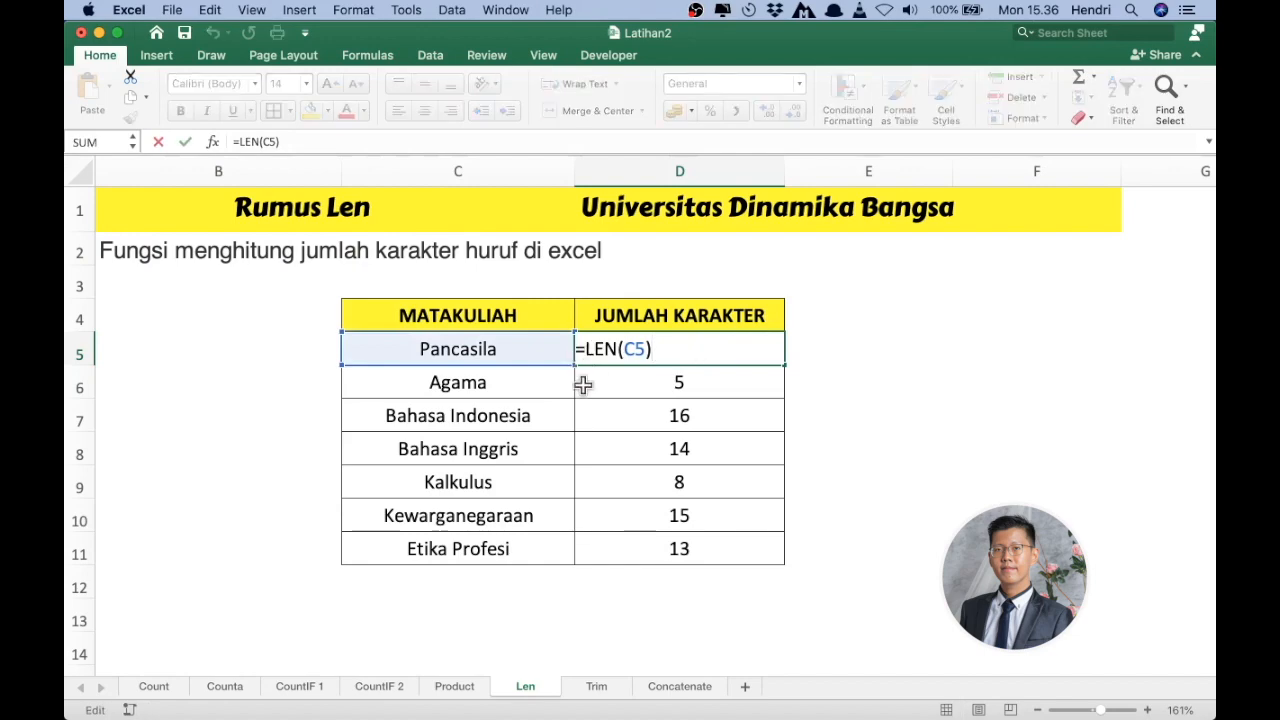
scroll(591, 376, up, 3)
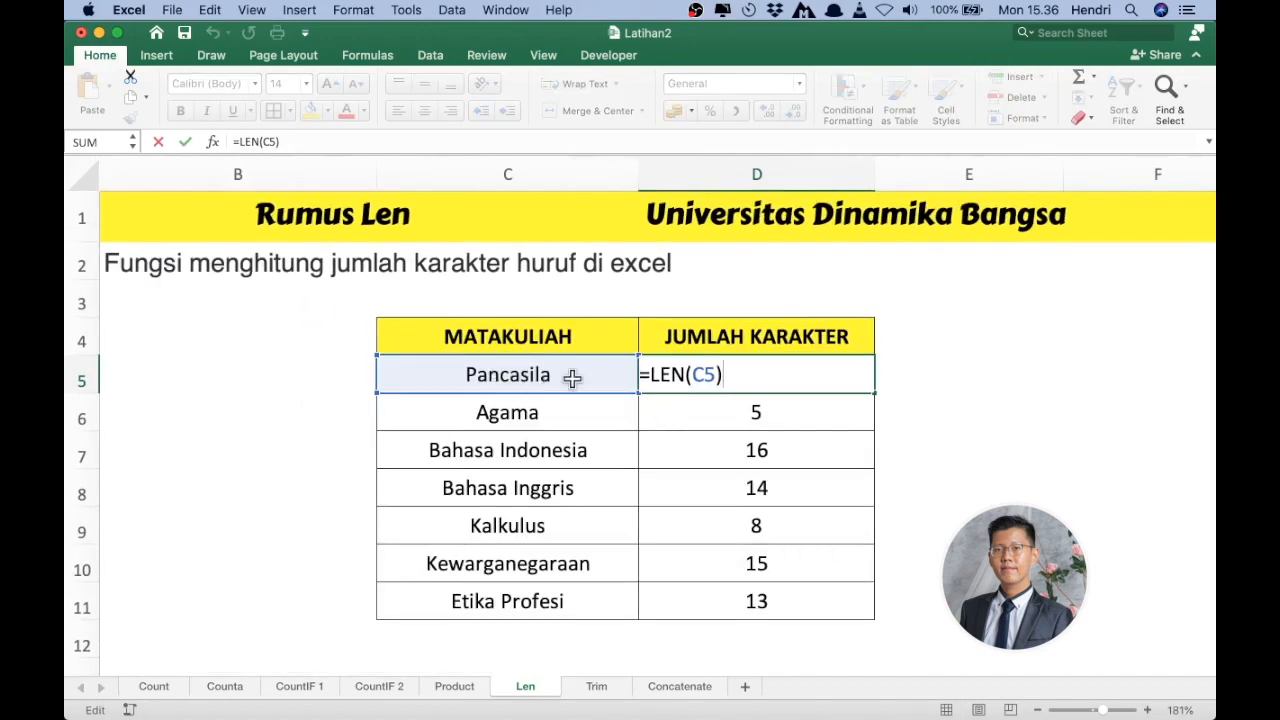
key(Return)
click(797, 366)
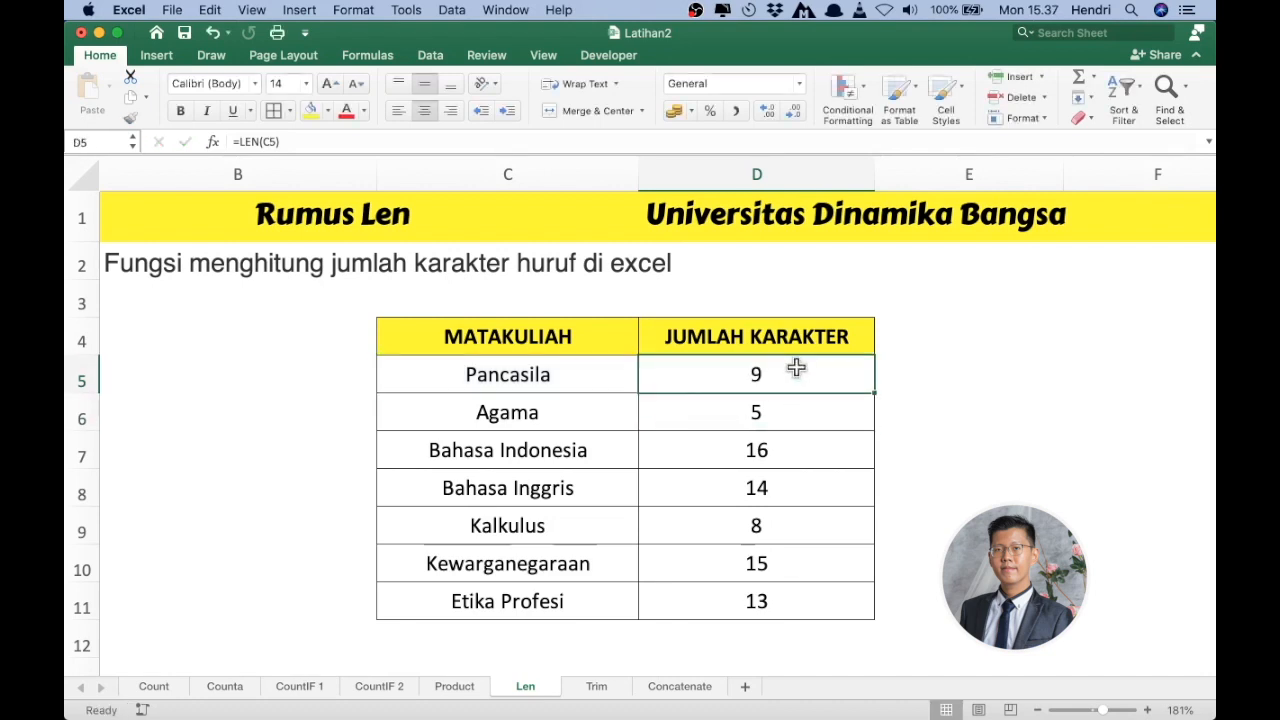
On the Trim sheet, inspect the untrimmed text in B4 for extra spaces and compare it with its character count in C4.
click(597, 687)
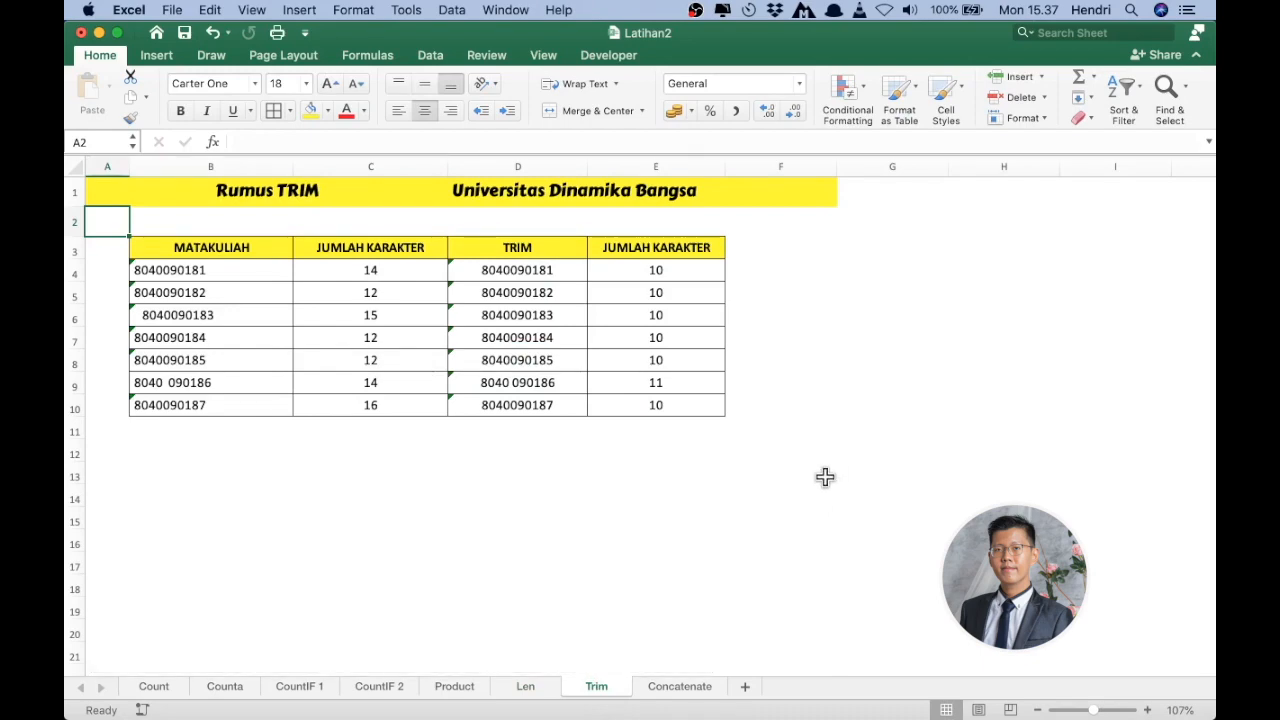
scroll(807, 486, up, 3)
scroll(806, 492, up, 1)
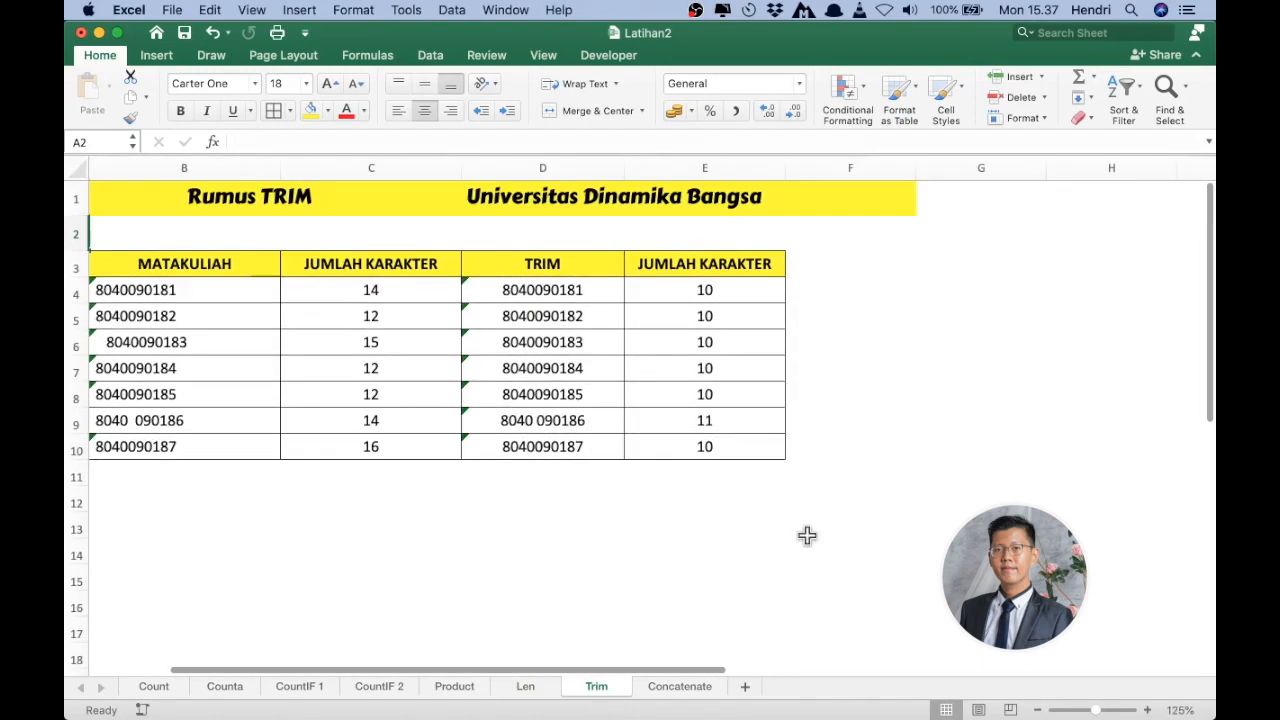
scroll(663, 677, left, 2)
scroll(704, 575, up, 1)
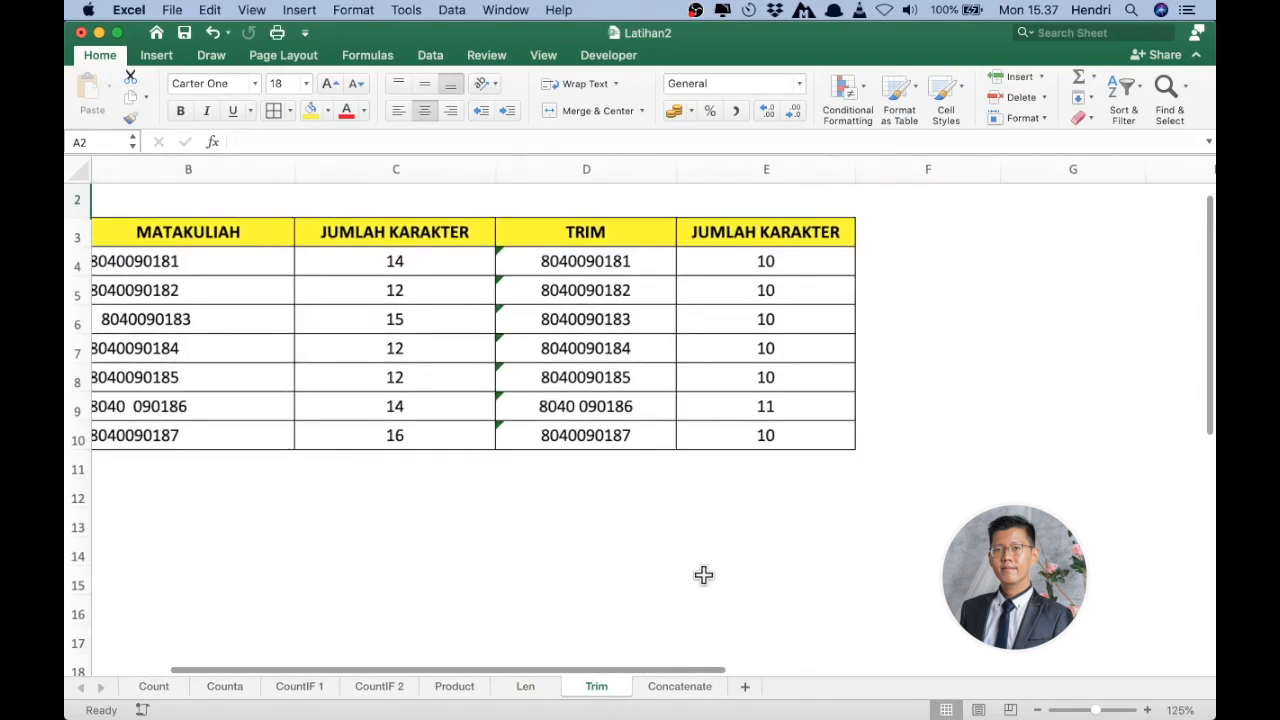
scroll(704, 575, left, 1)
scroll(704, 575, up, 2)
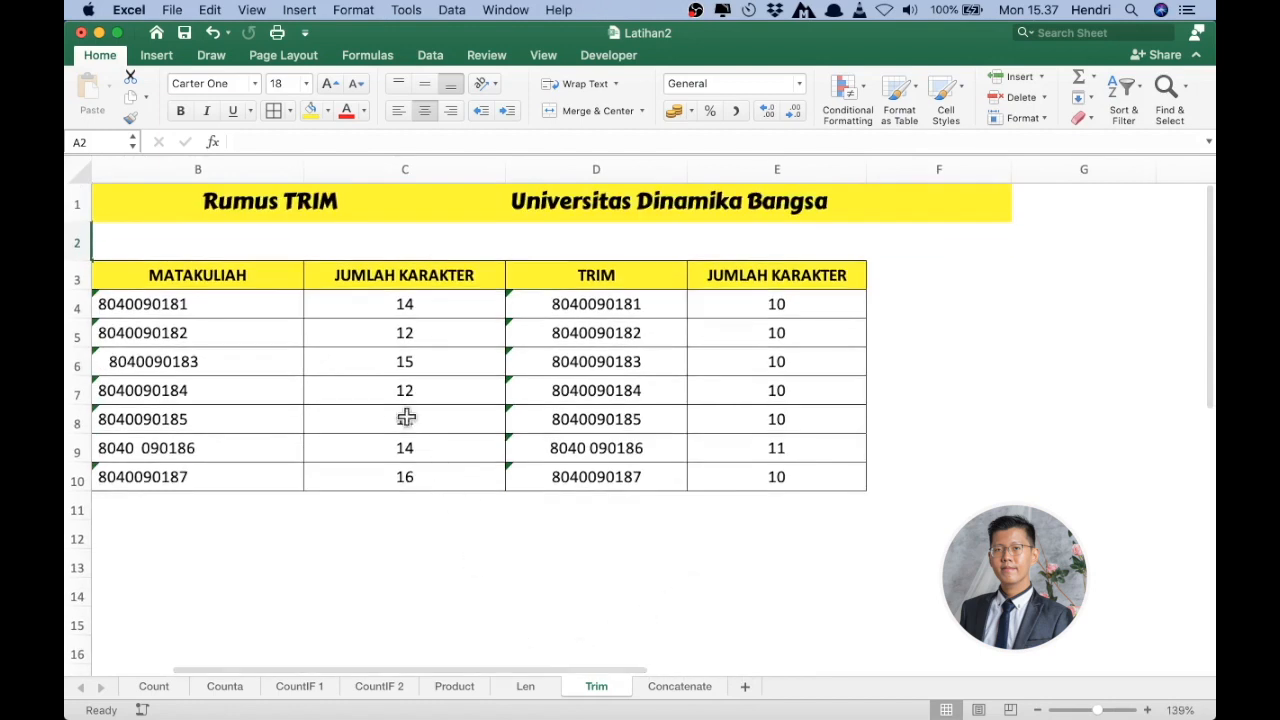
click(206, 303)
double_click(190, 304)
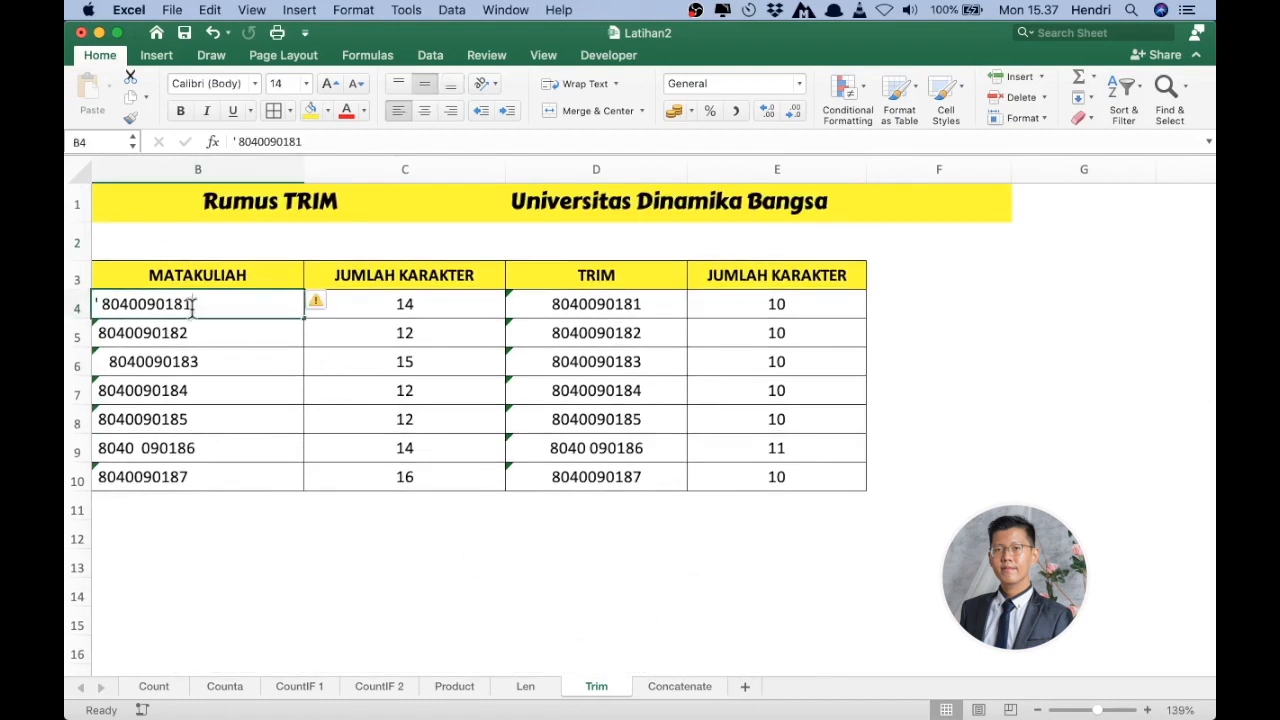
key(Escape)
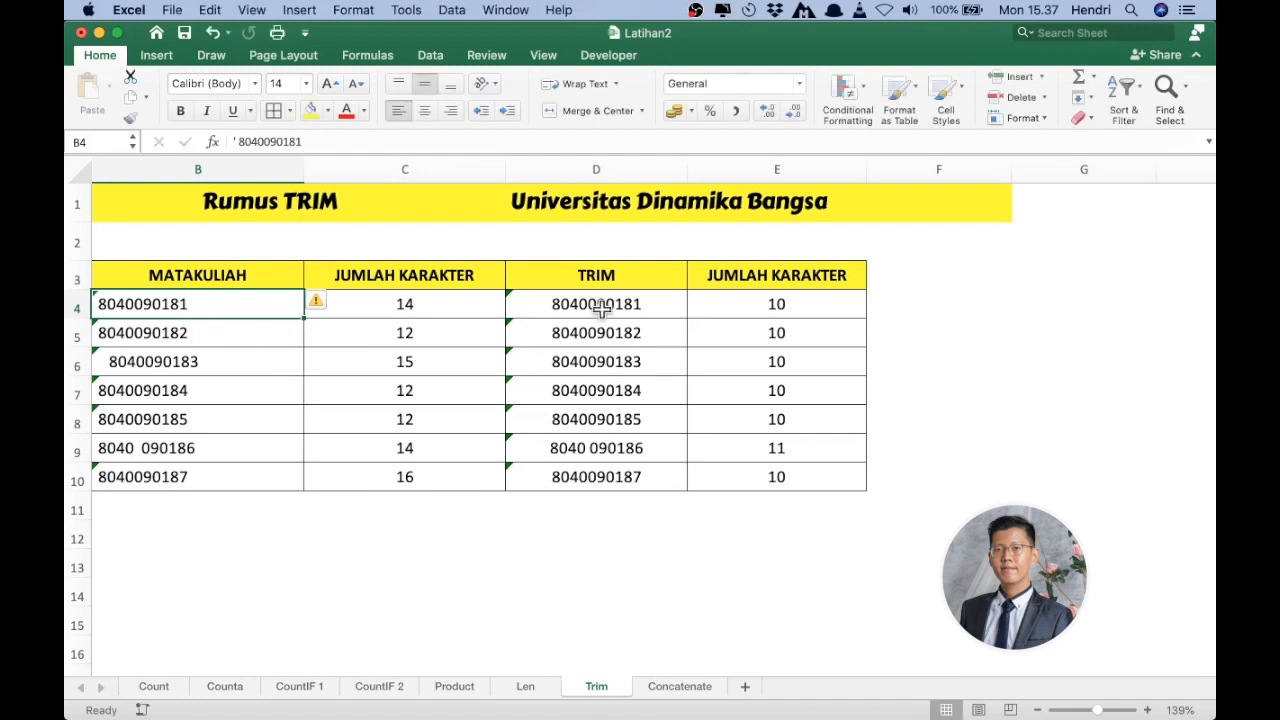
click(432, 310)
click(130, 324)
click(287, 308)
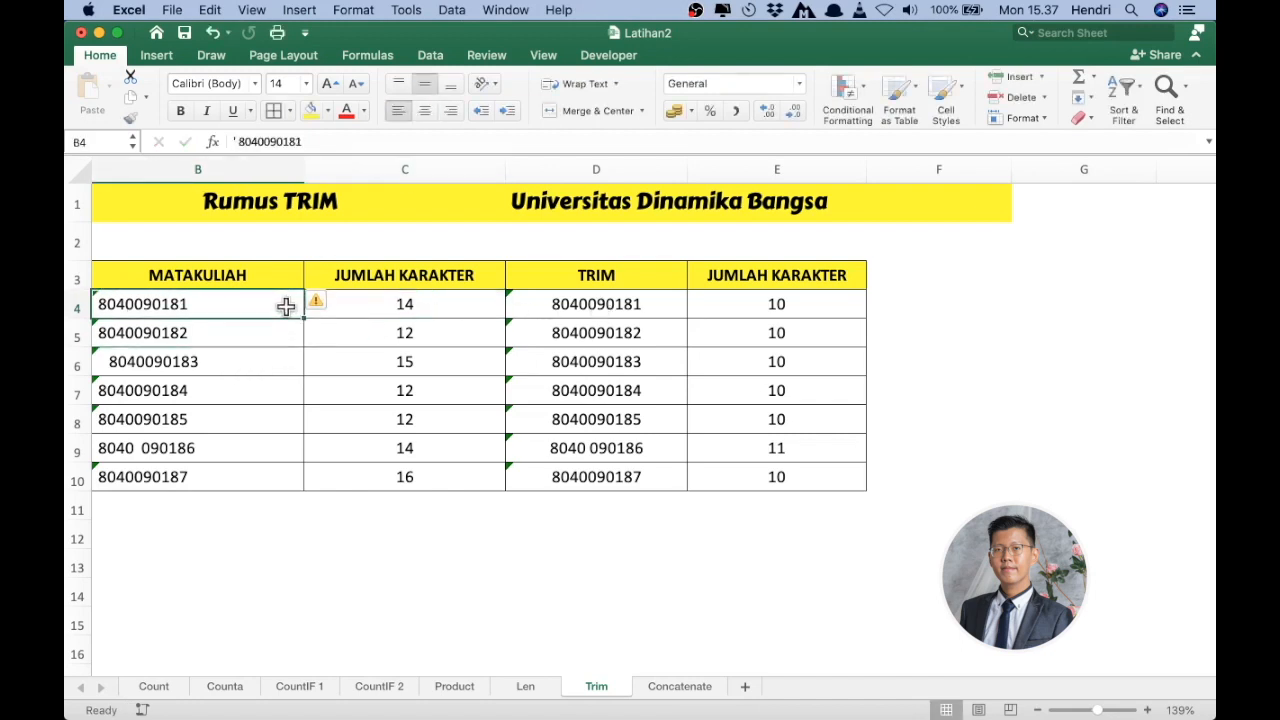
click(430, 310)
double_click(216, 310)
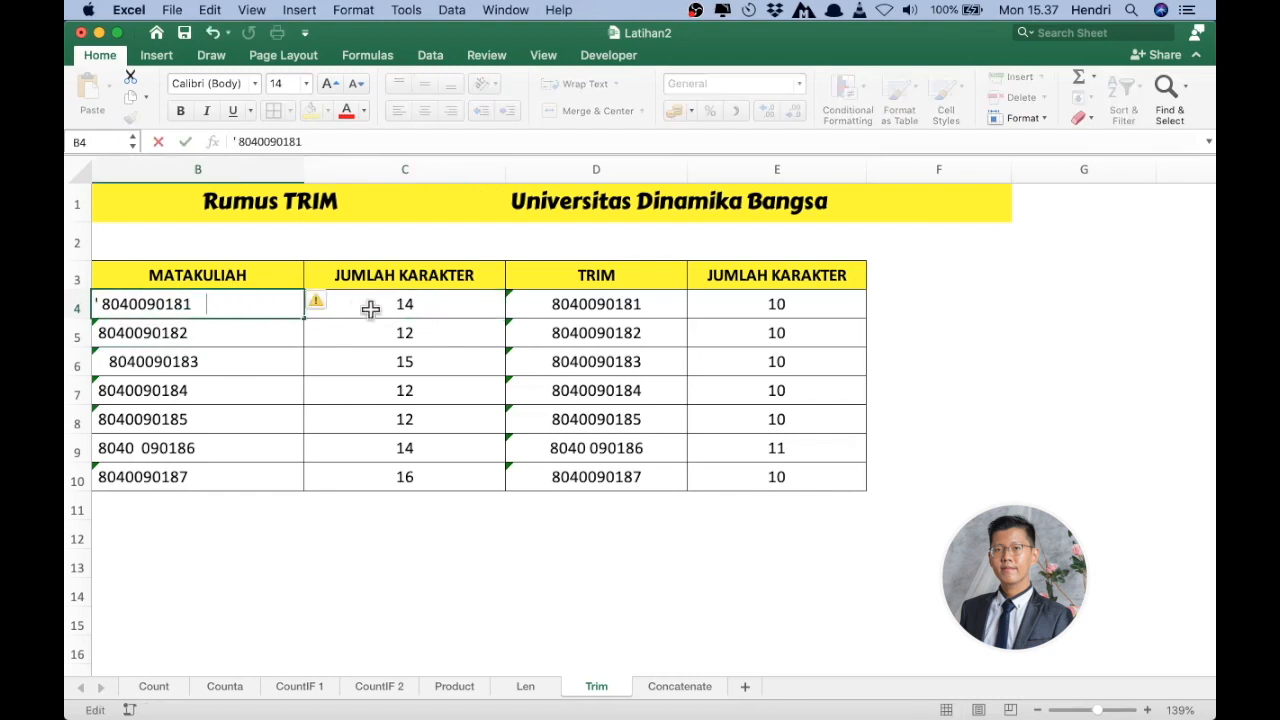
key(Escape)
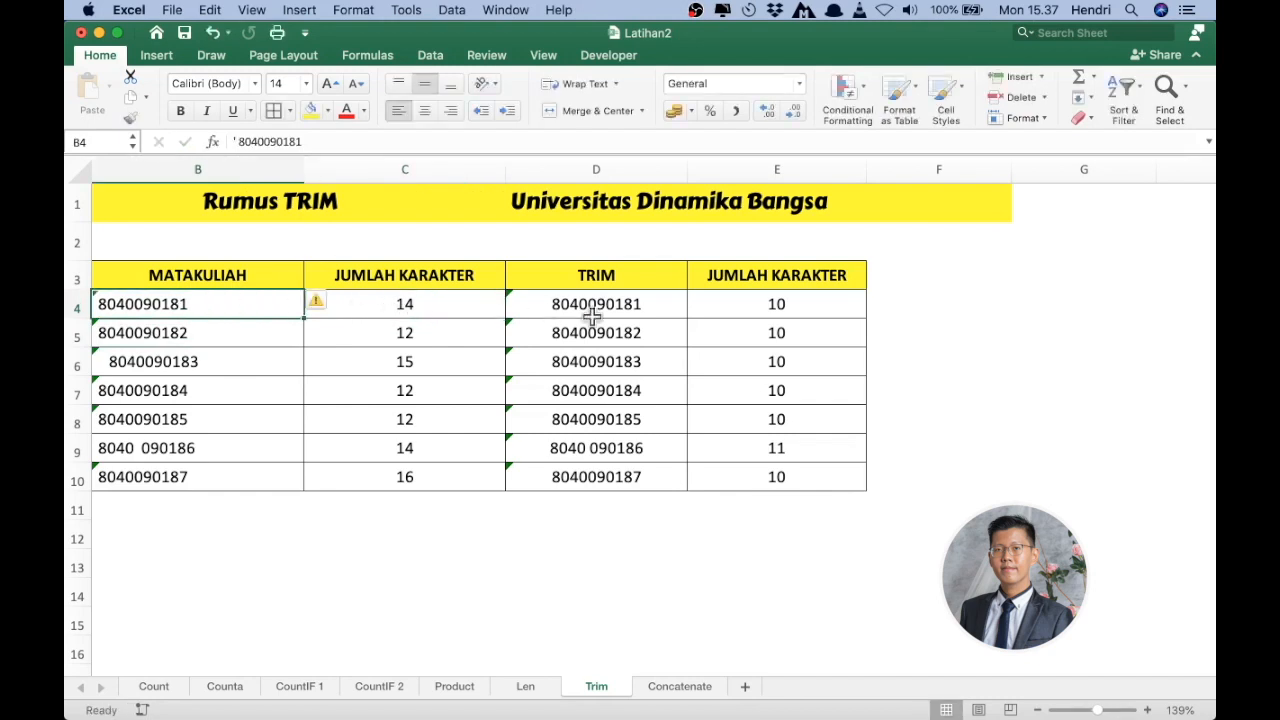
Examine the TRIM formula in D4 and the cell it references, leaving the formula as it is.
click(592, 306)
double_click(597, 305)
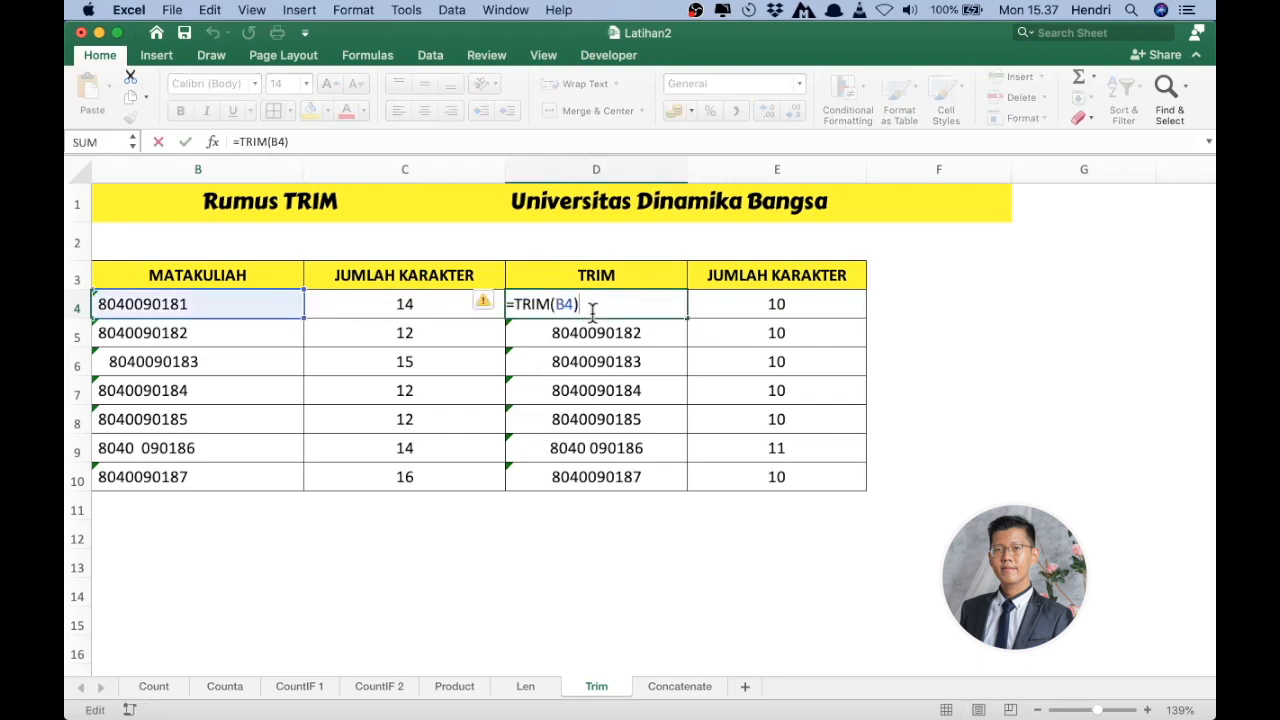
scroll(591, 338, up, 3)
scroll(593, 345, up, 3)
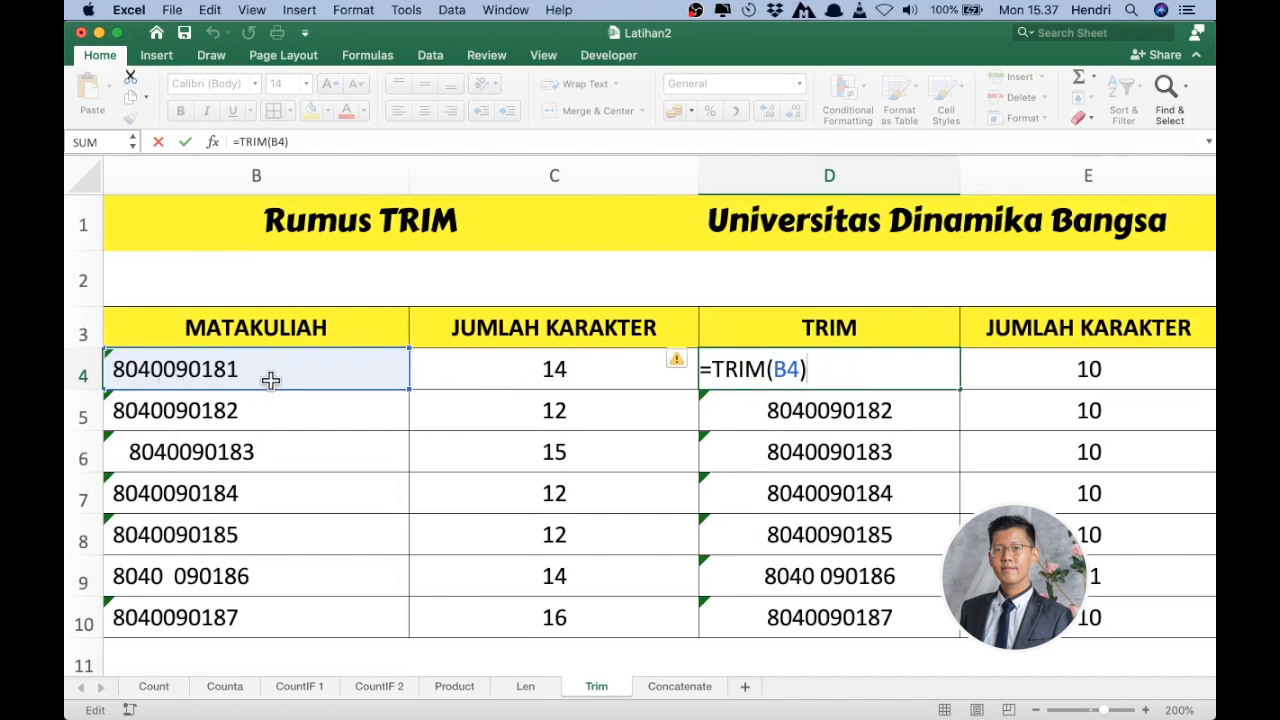
key(Return)
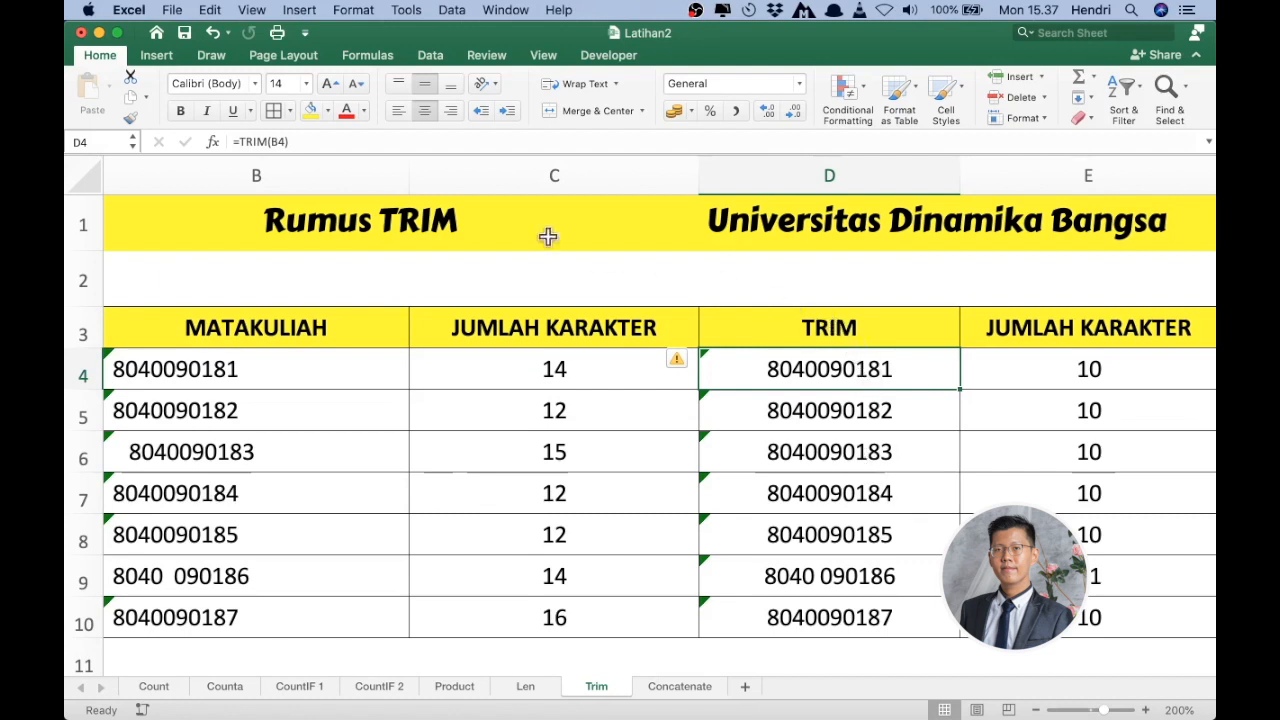
click(428, 220)
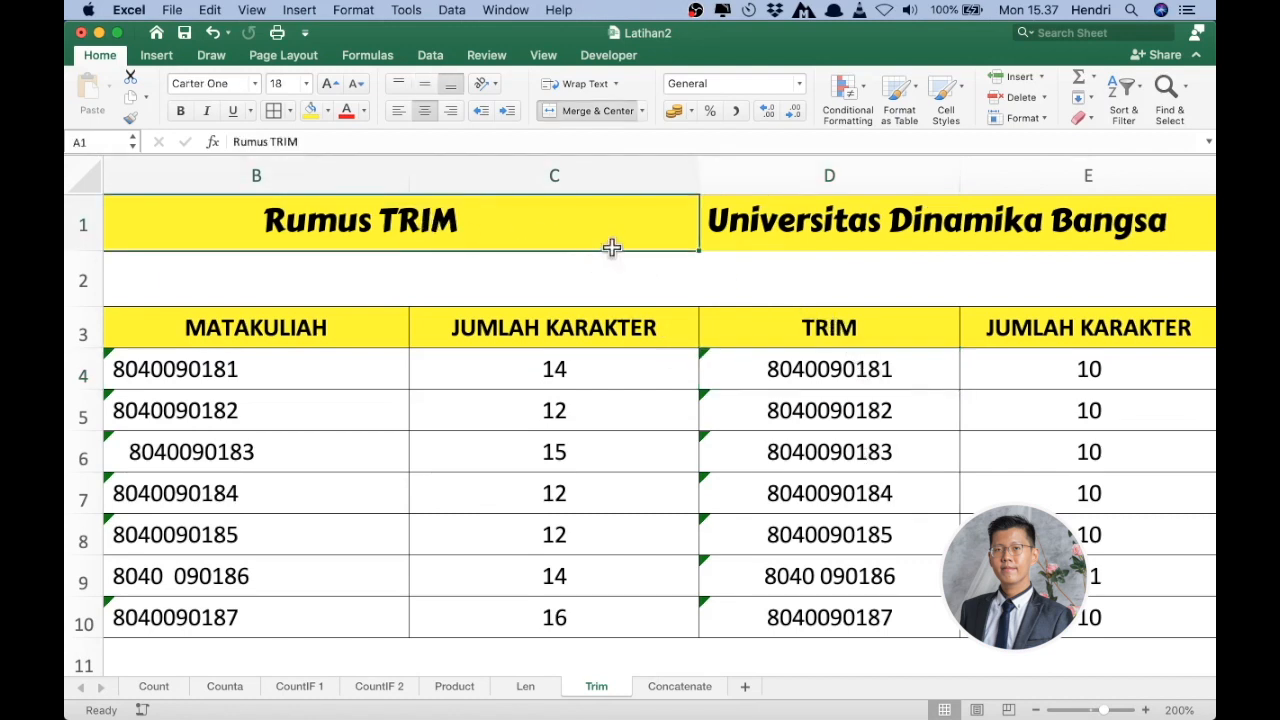
On the Concatenate sheet, inspect the empty KODE MATAKULIAH cell E3 and the row 3 source values it should combine.
click(684, 692)
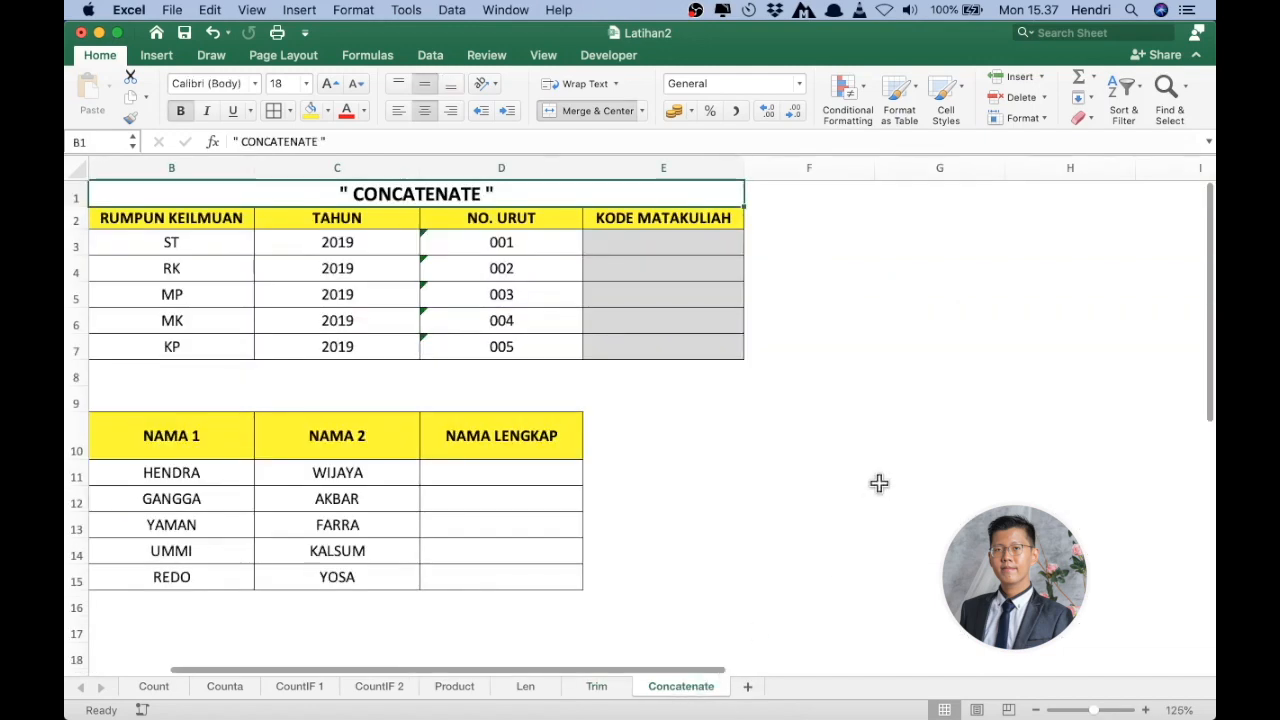
scroll(767, 504, up, 4)
scroll(767, 504, up, 1)
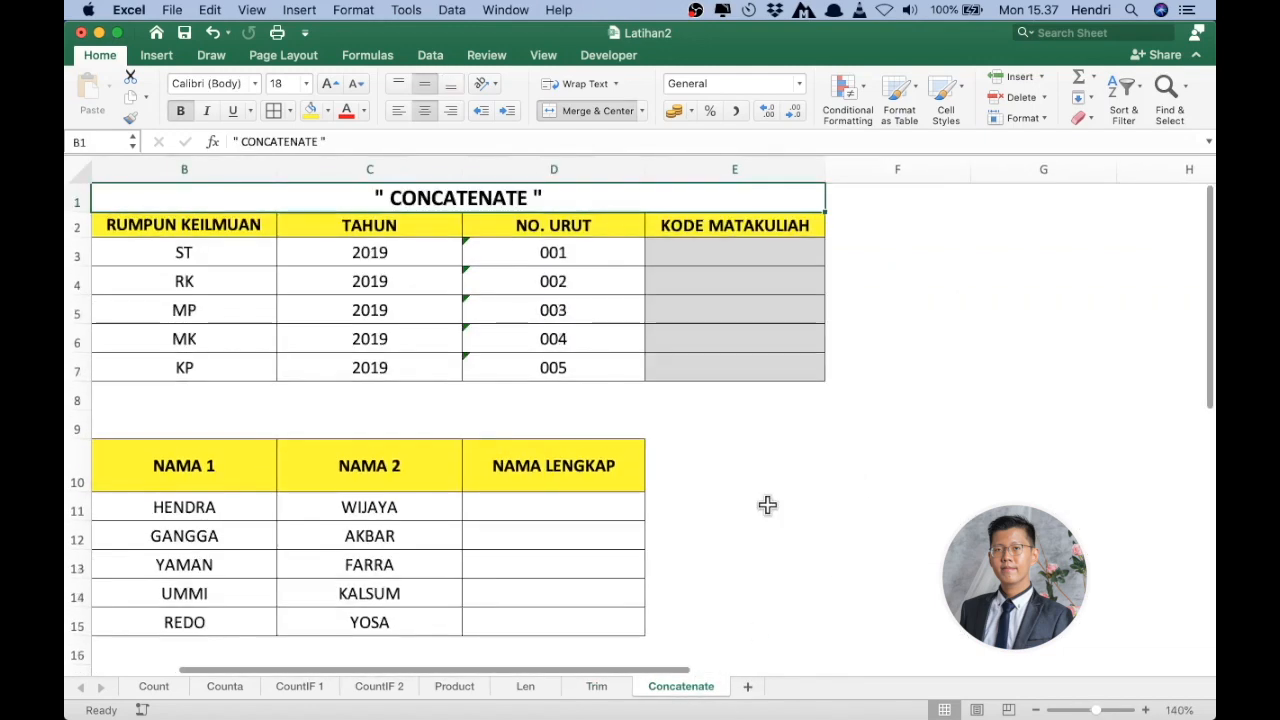
click(733, 252)
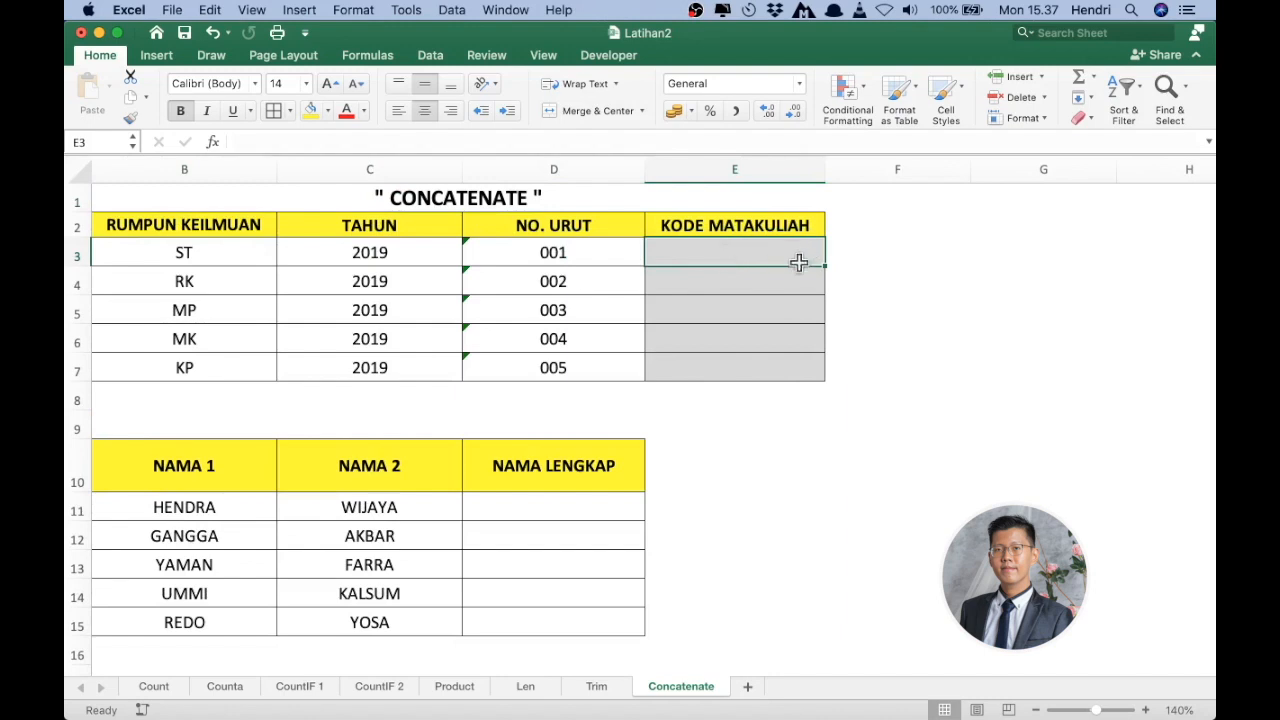
click(180, 260)
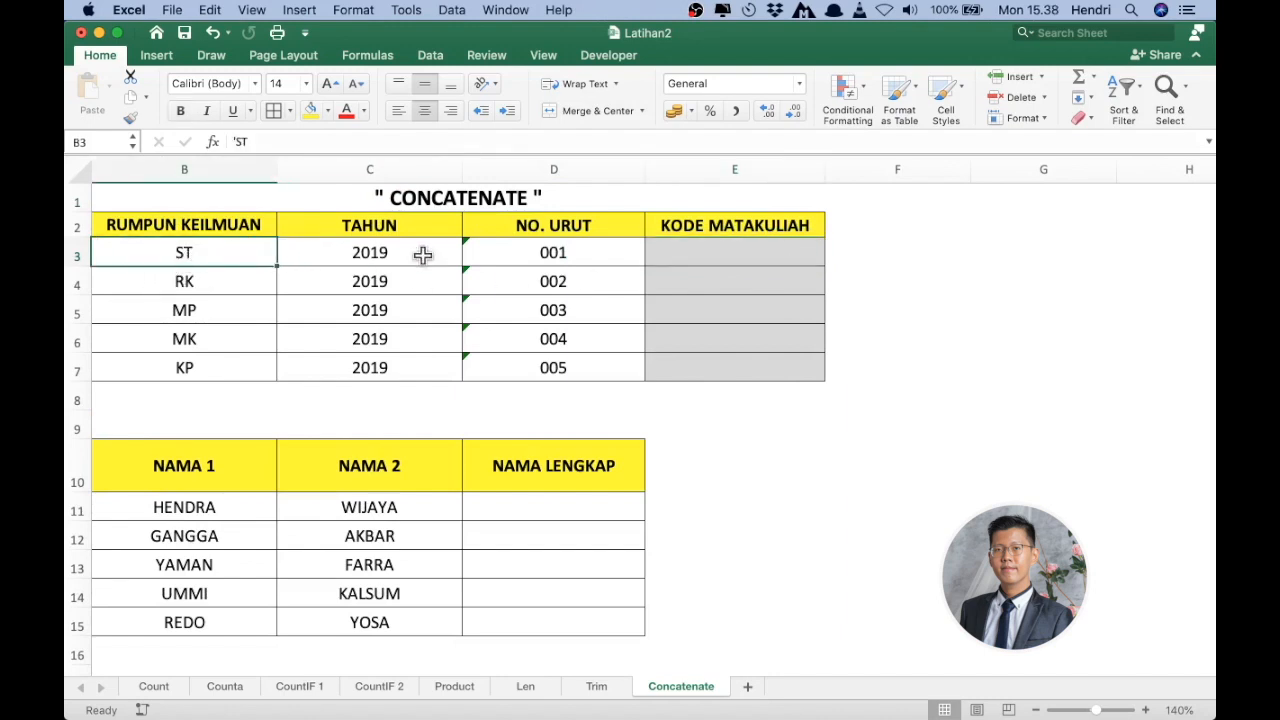
click(506, 256)
Enter =CONCATENATE(B3;C3;D3) in E3 to join the field code, year and sequence number into the course code.
click(777, 256)
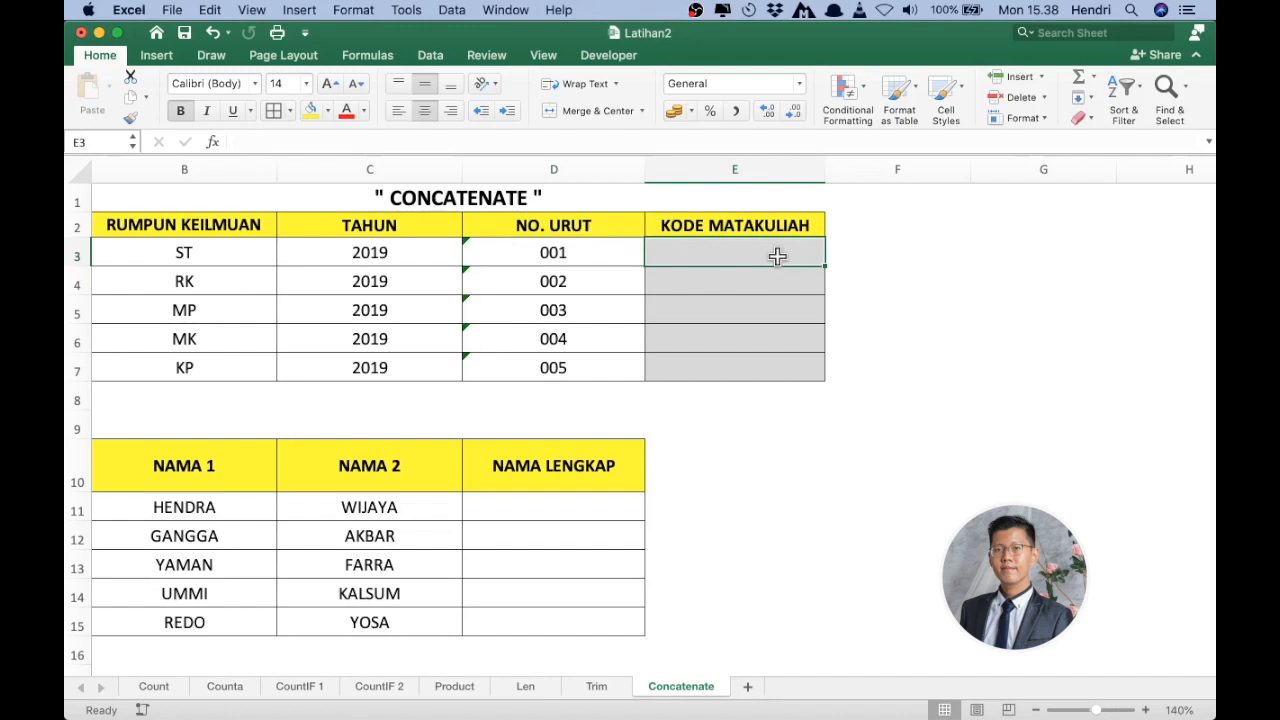
text(=con)
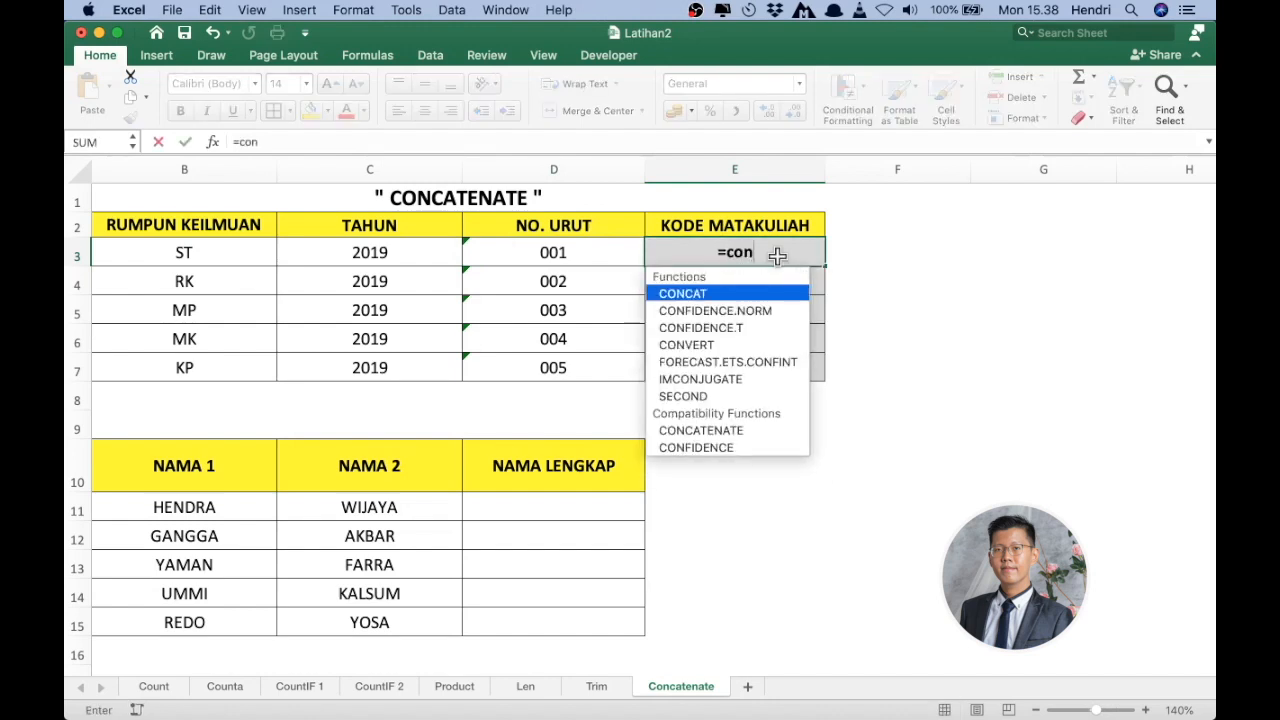
text(cate)
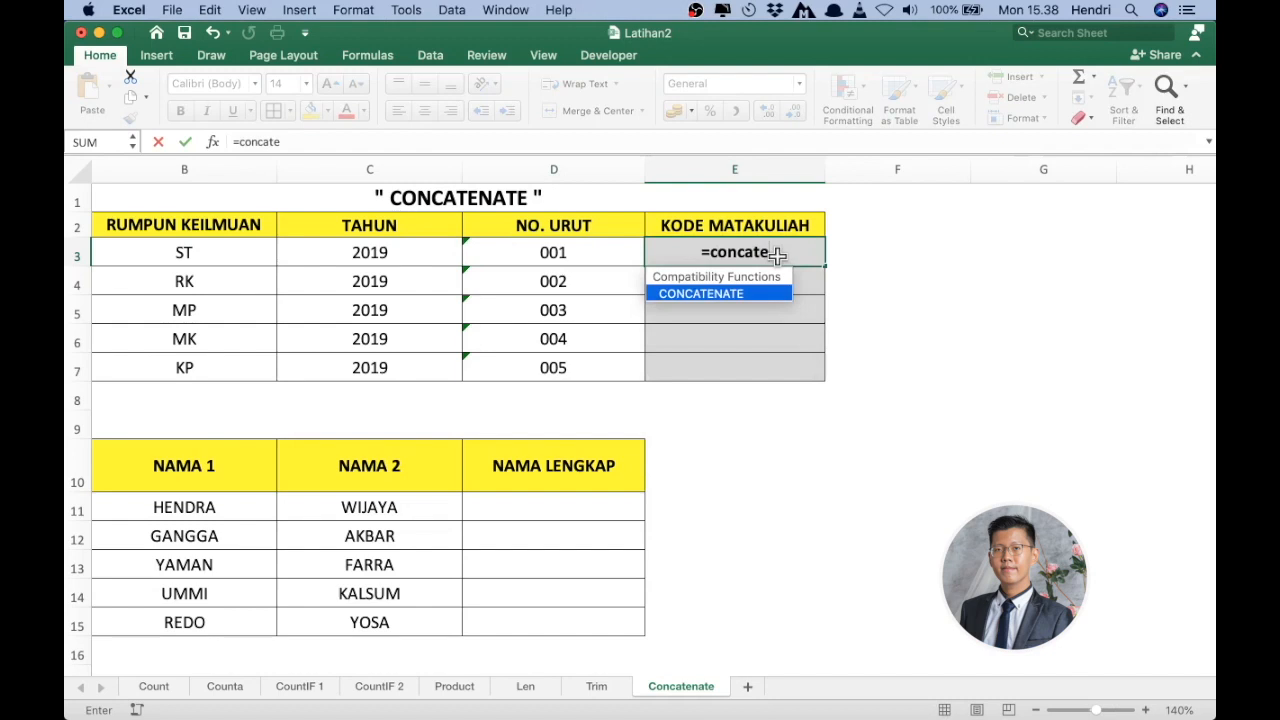
key(Tab)
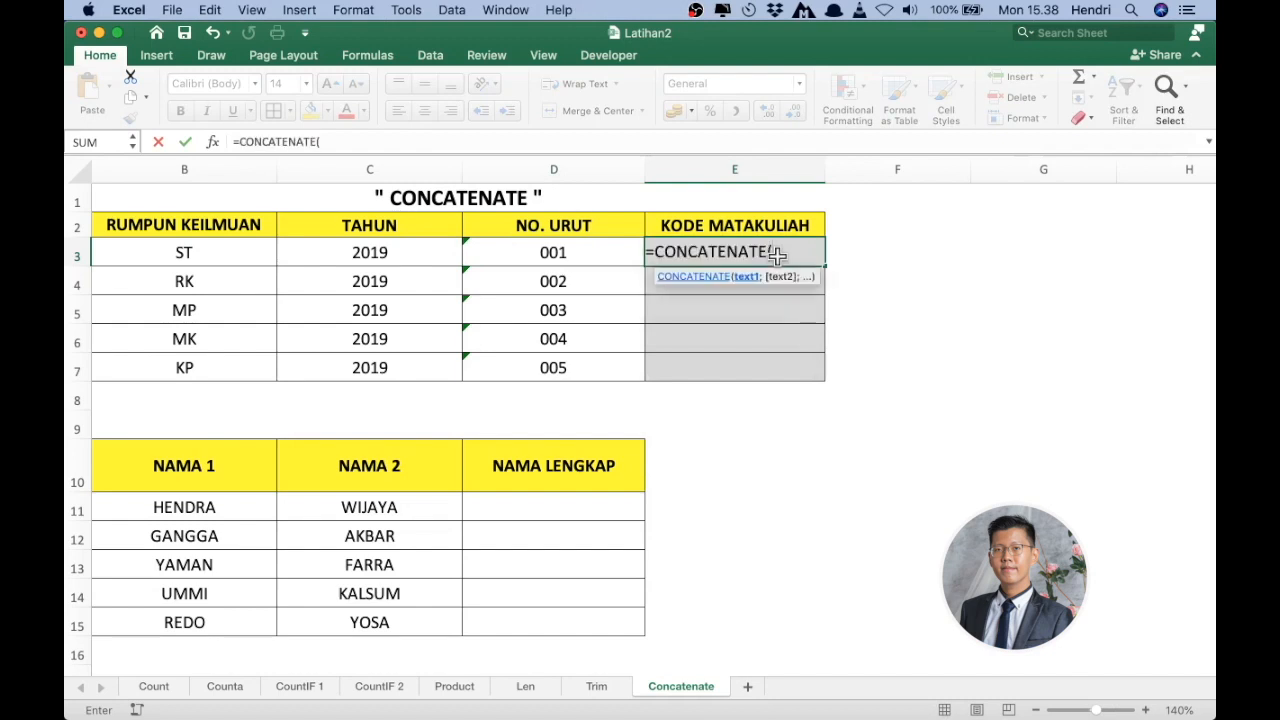
click(221, 251)
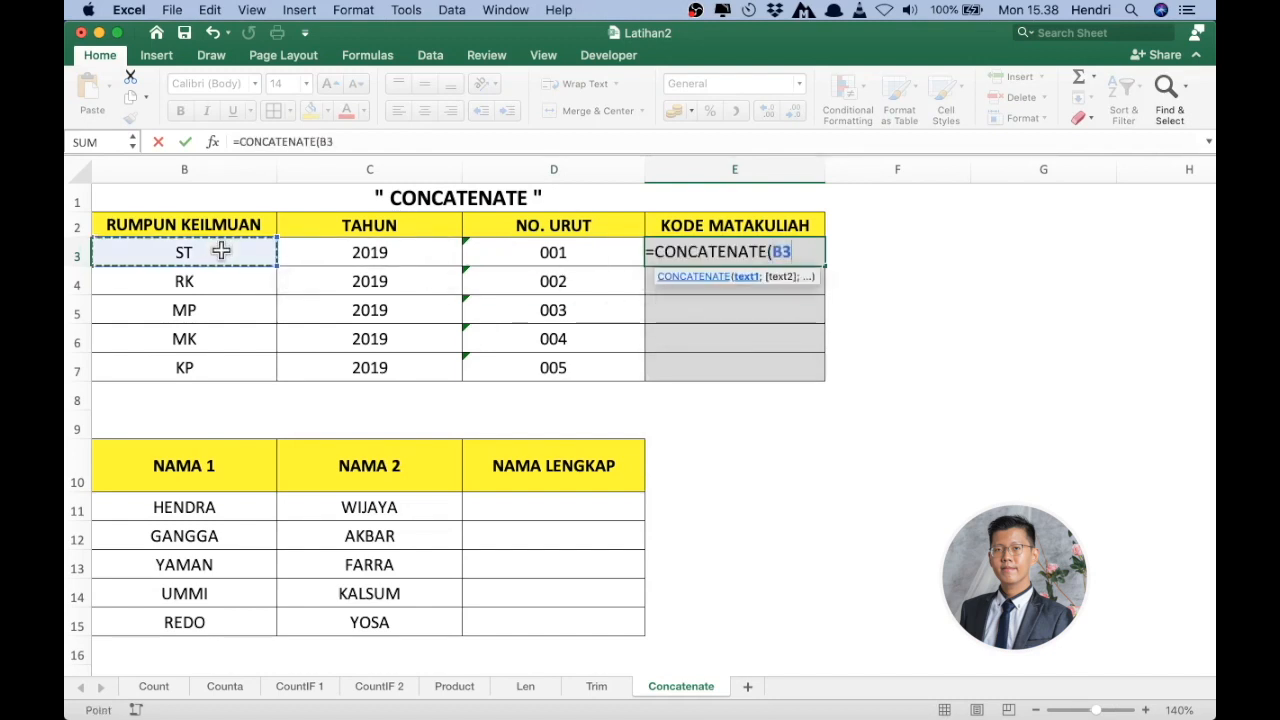
text(;)
click(370, 246)
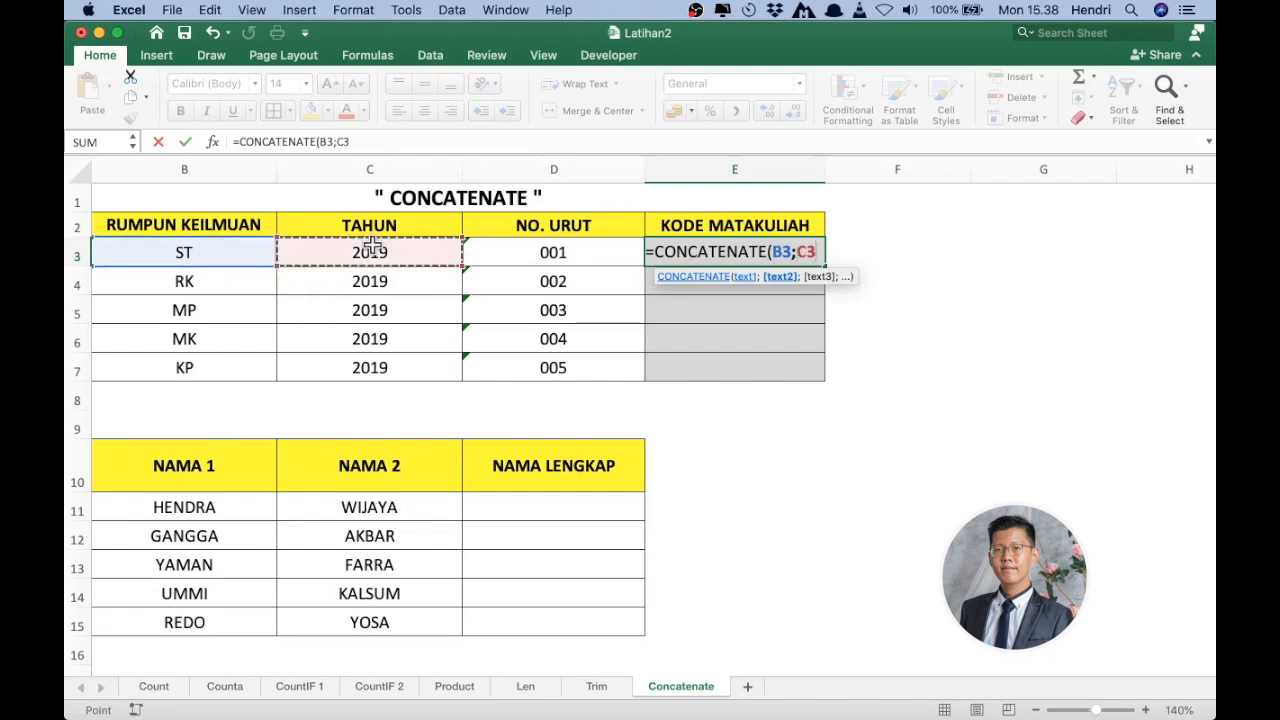
text(;)
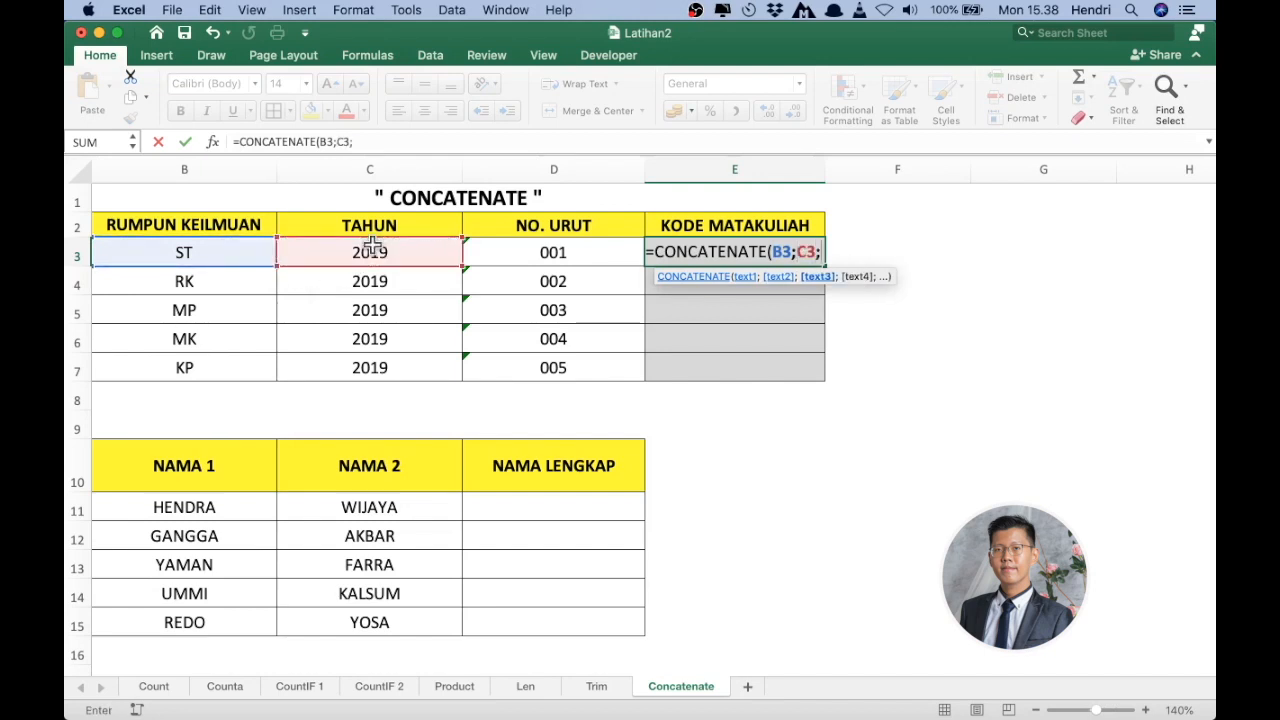
click(524, 252)
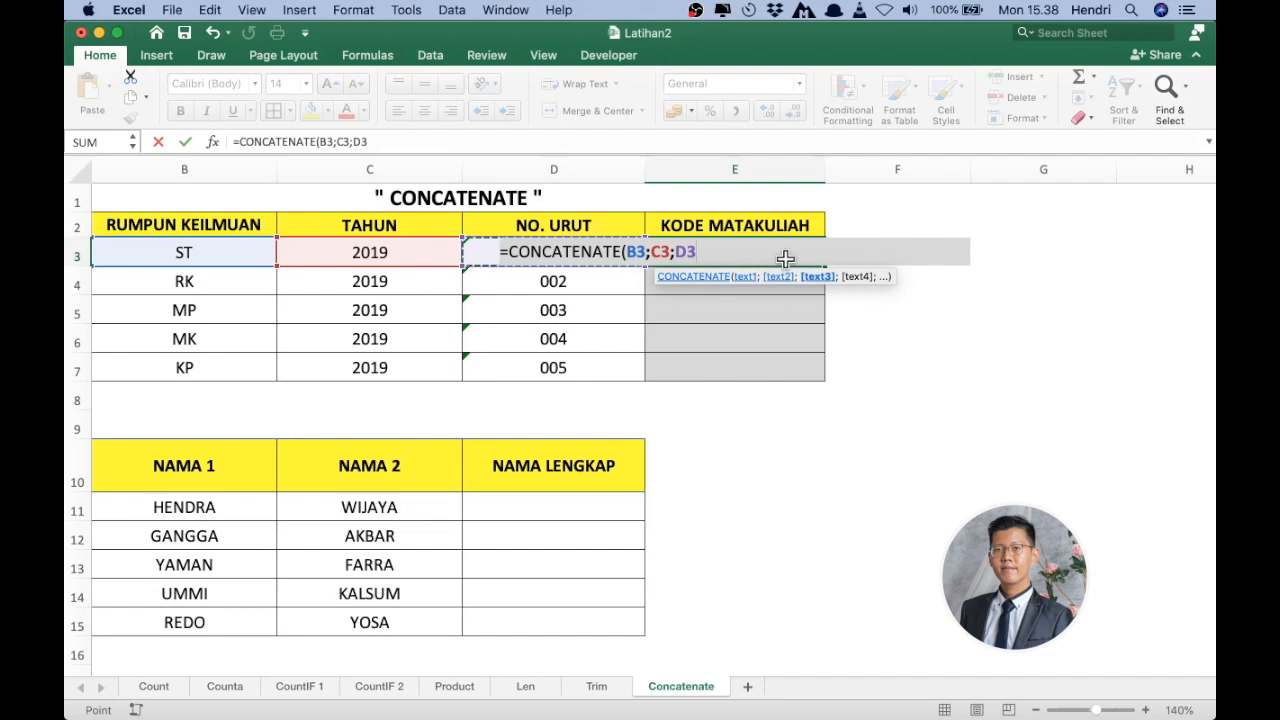
text())
key(Return)
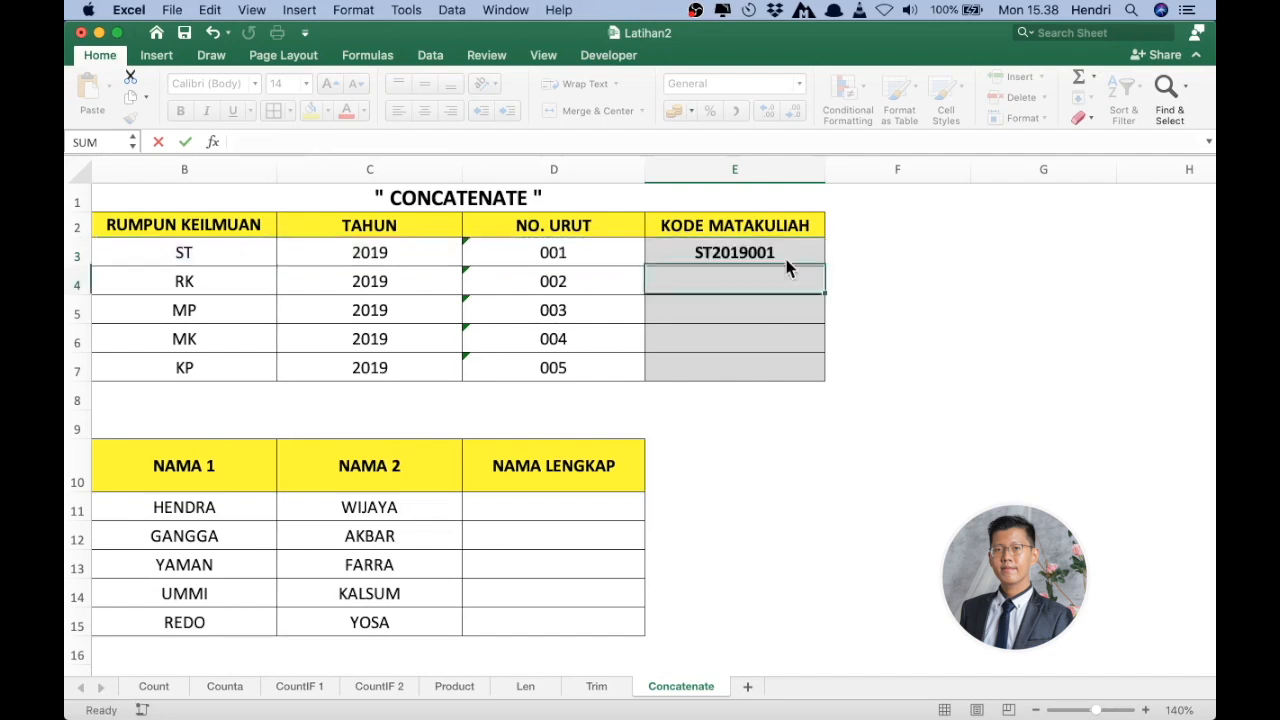
Check the source cells B3 and C3, and fill the E3 formula down through E7.
click(182, 252)
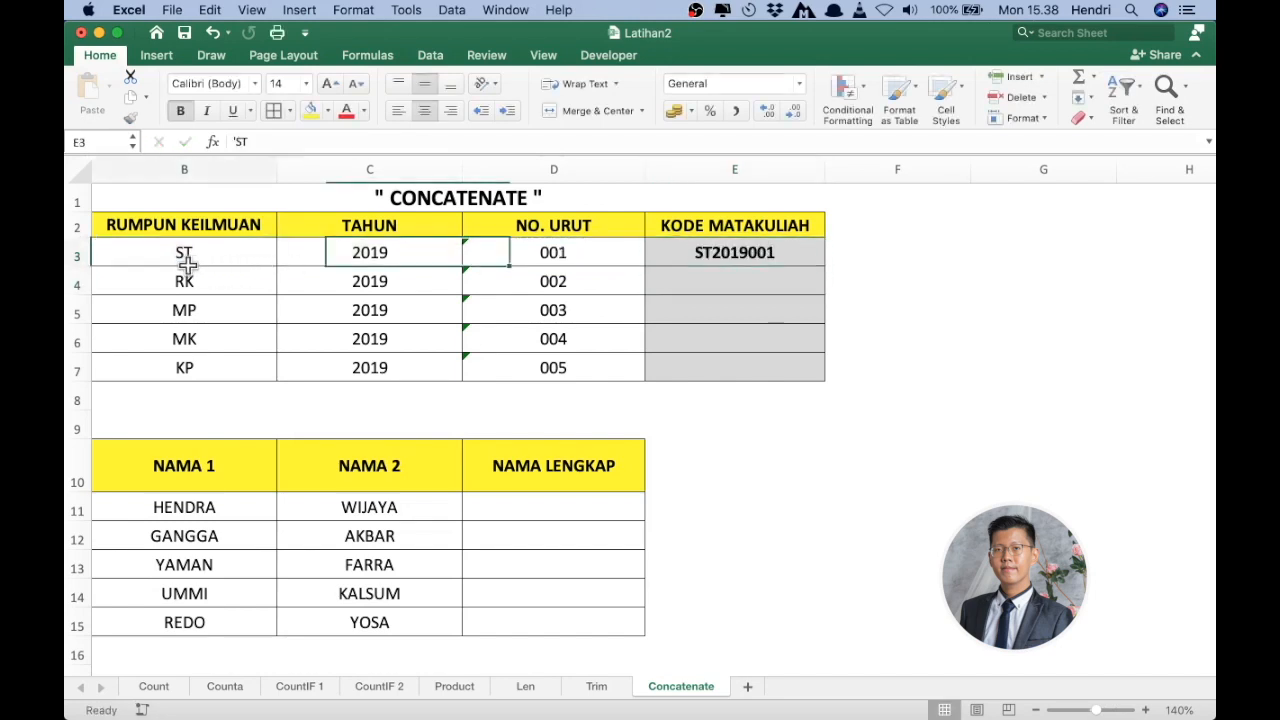
click(354, 252)
click(745, 256)
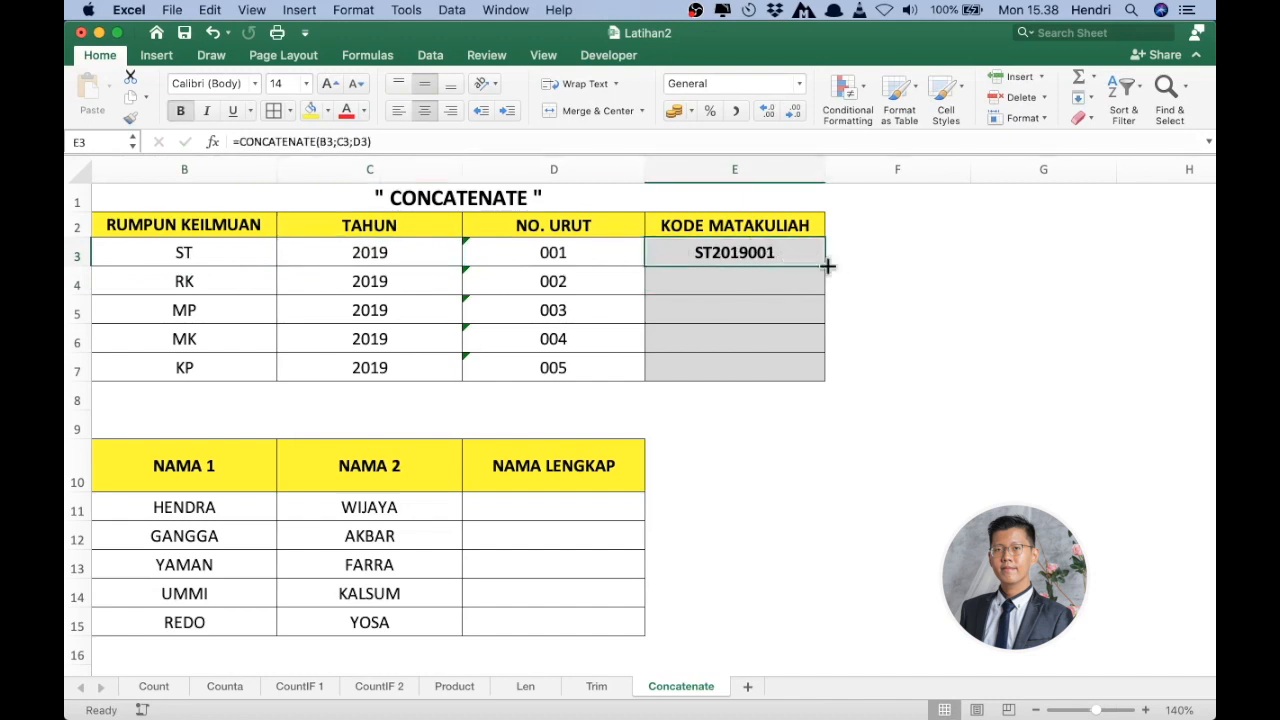
drag(826, 267, 825, 382)
click(869, 313)
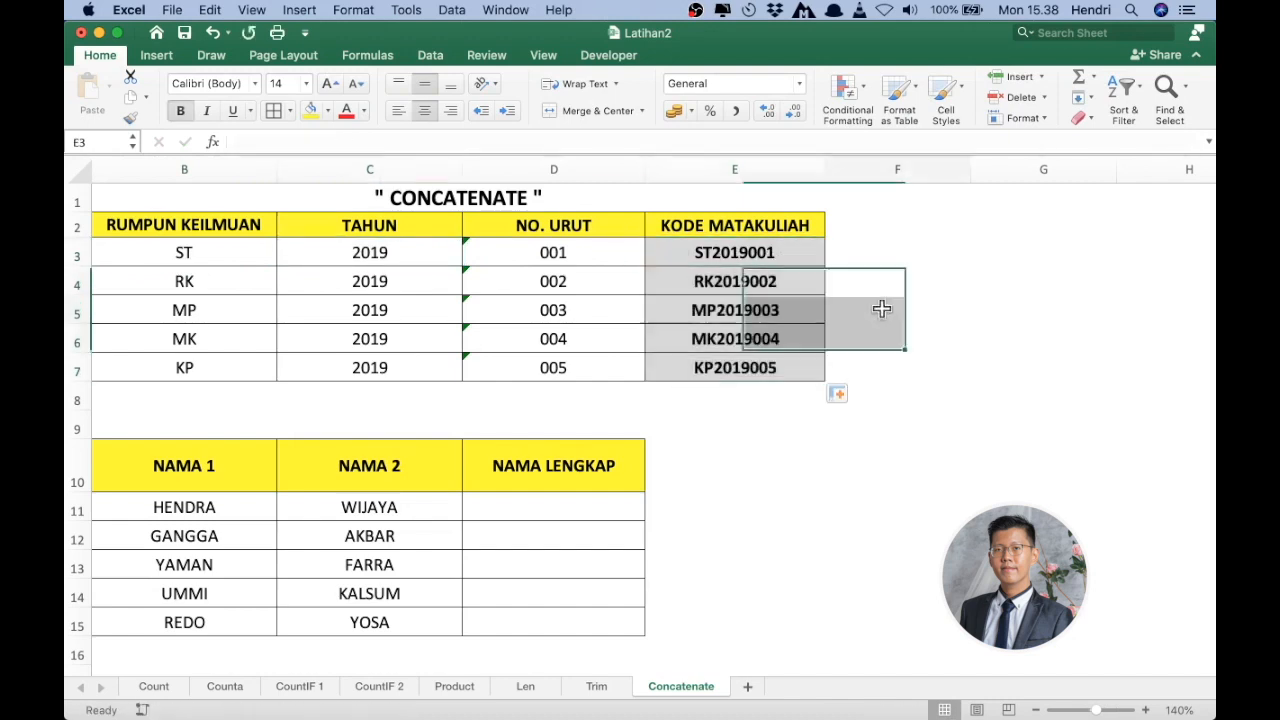
Inspect the first row of the name table, comparing the NAMA 1 and NAMA 2 cells with the empty NAMA LENGKAP cell.
click(500, 508)
scroll(209, 518, down, 1)
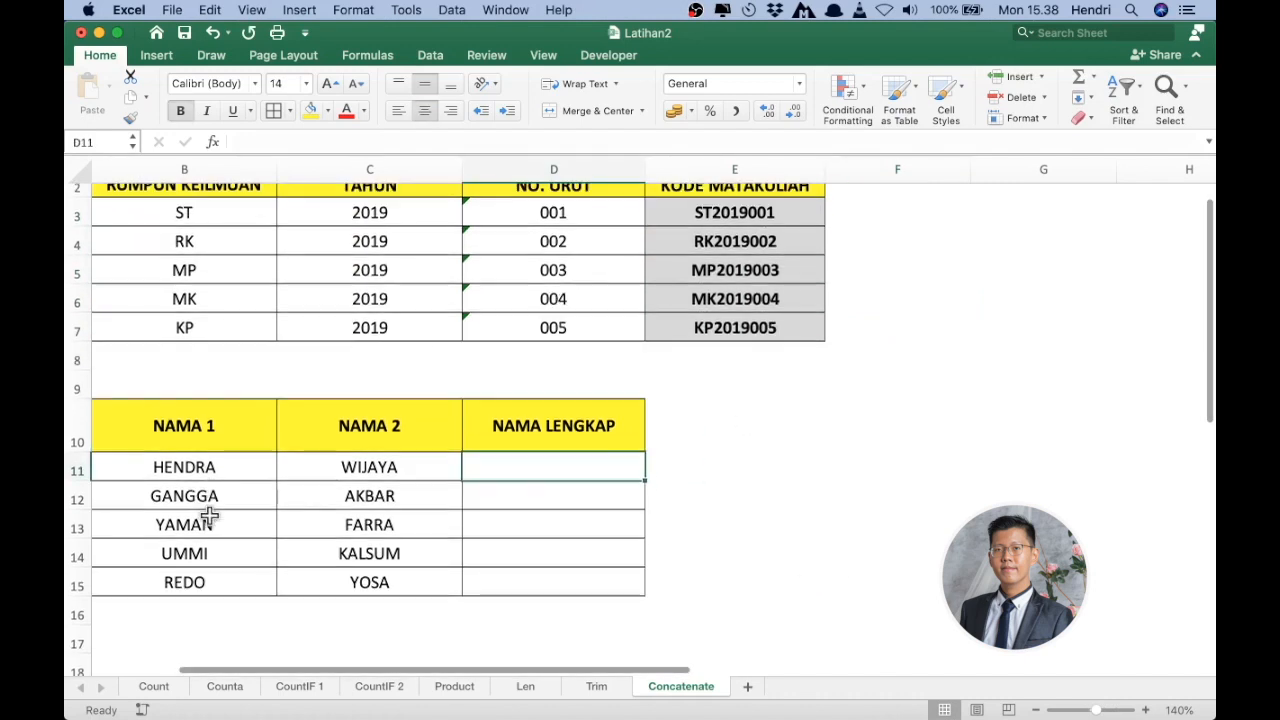
click(200, 463)
click(345, 465)
Enter =CONCATENATE(B11;" ";C11) in D11 to join both name parts with a space between them.
click(536, 470)
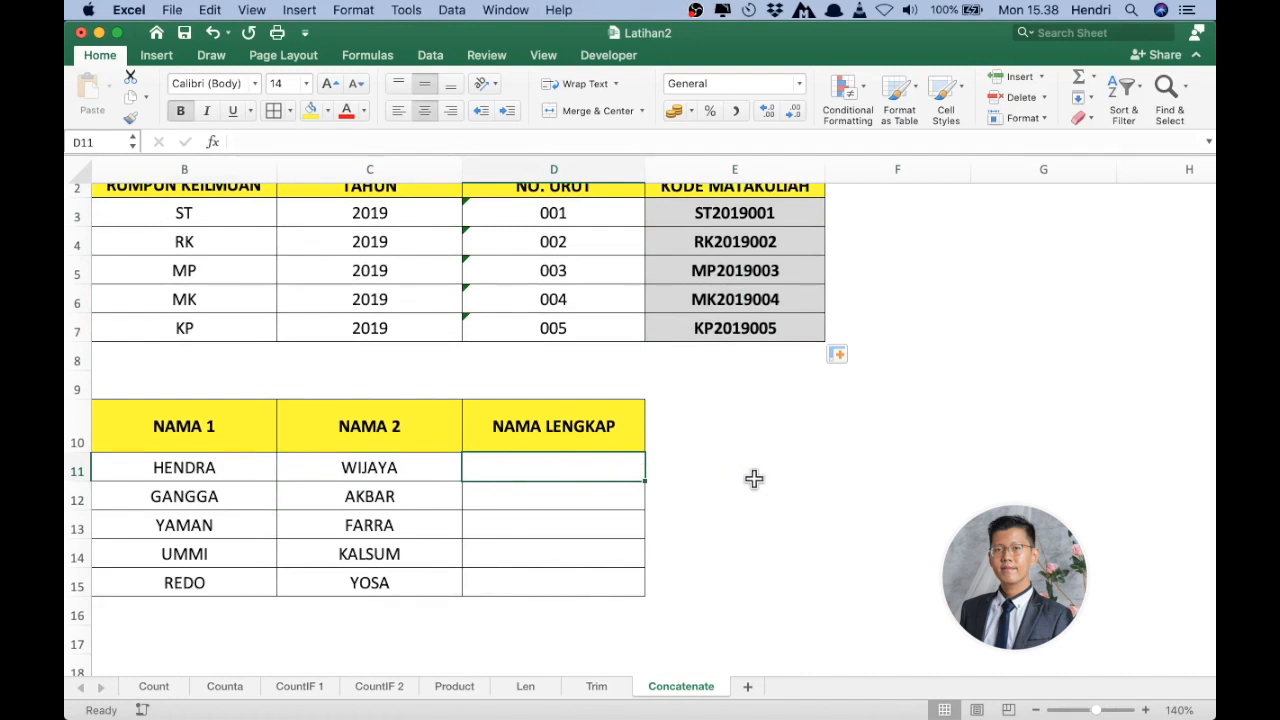
text(=c)
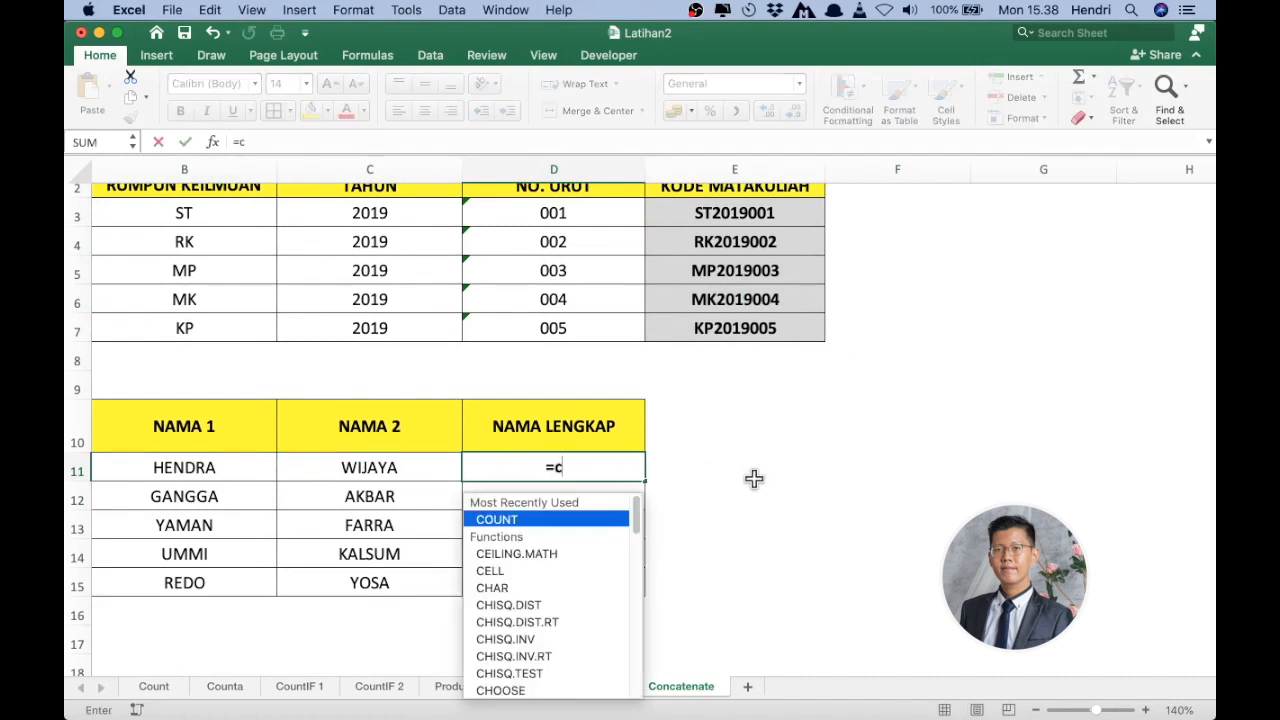
text(oncatena)
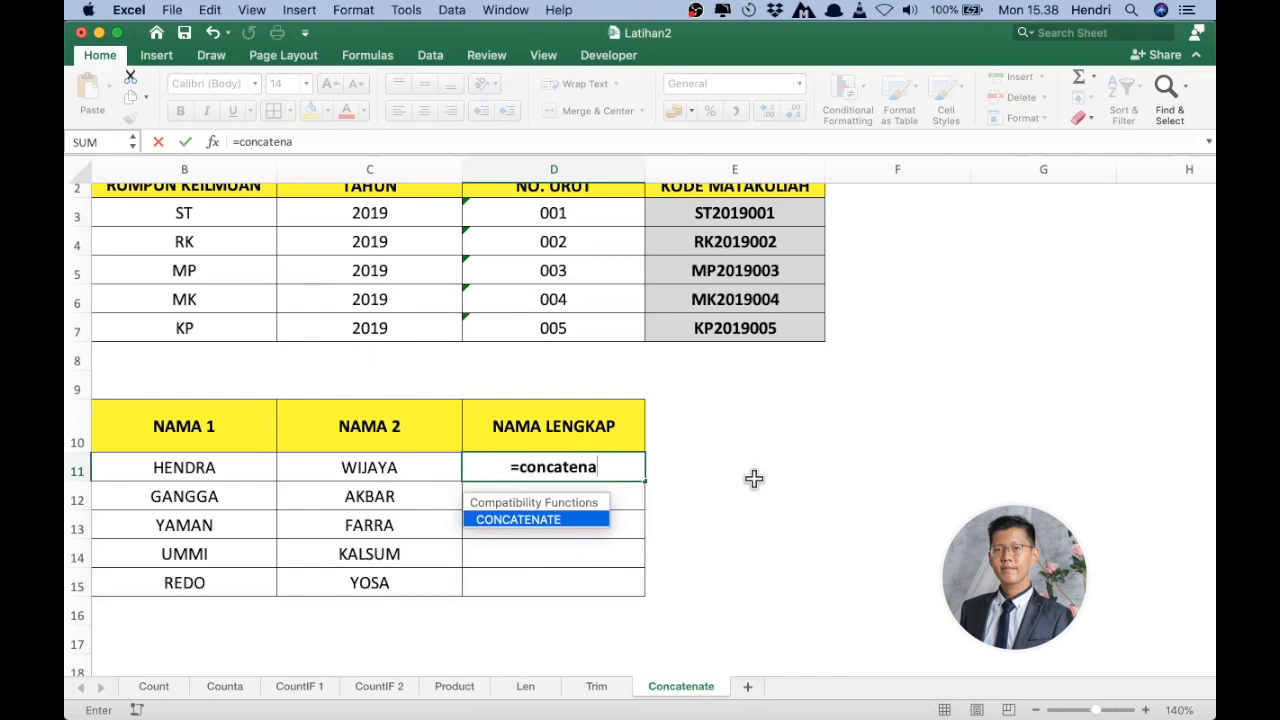
key(Tab)
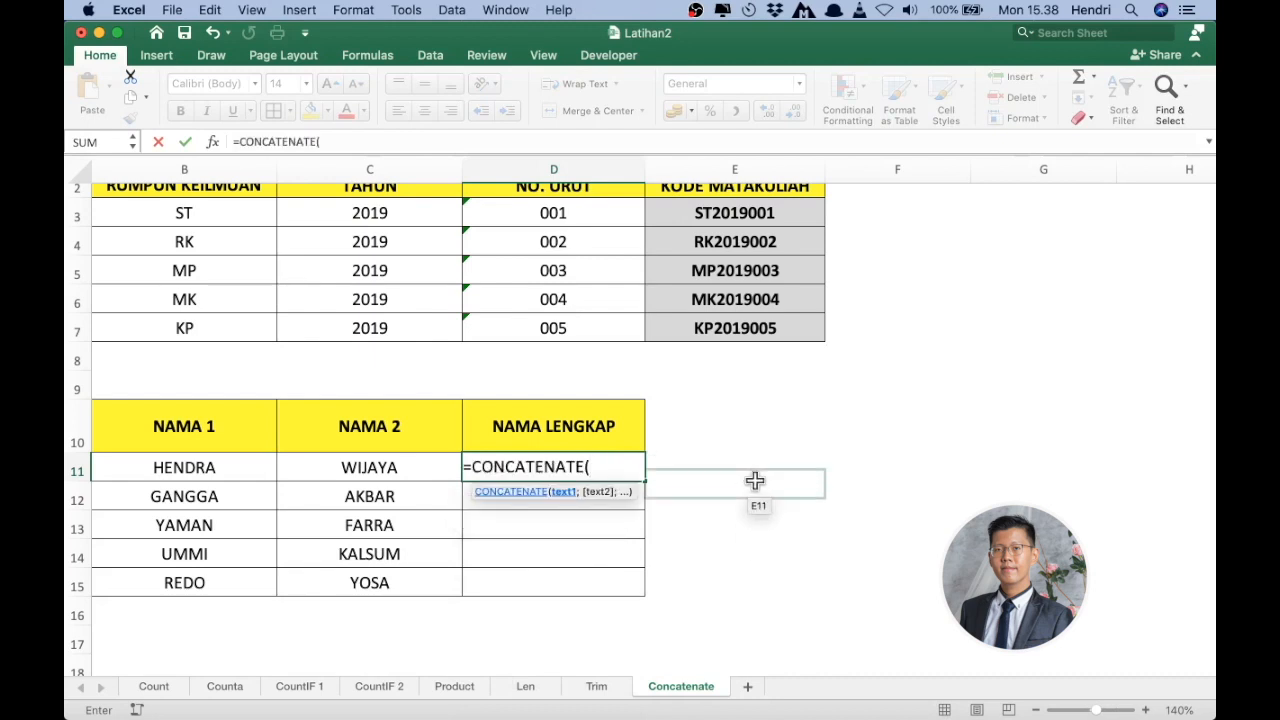
click(233, 469)
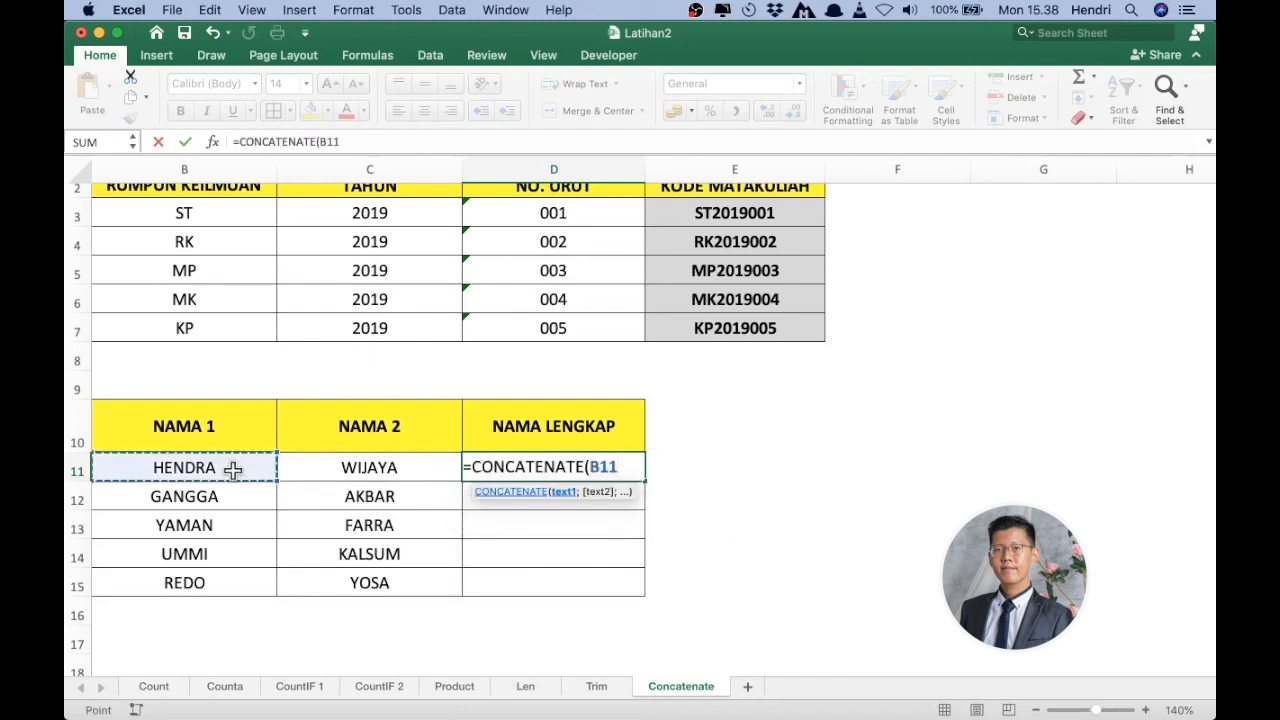
text(;)
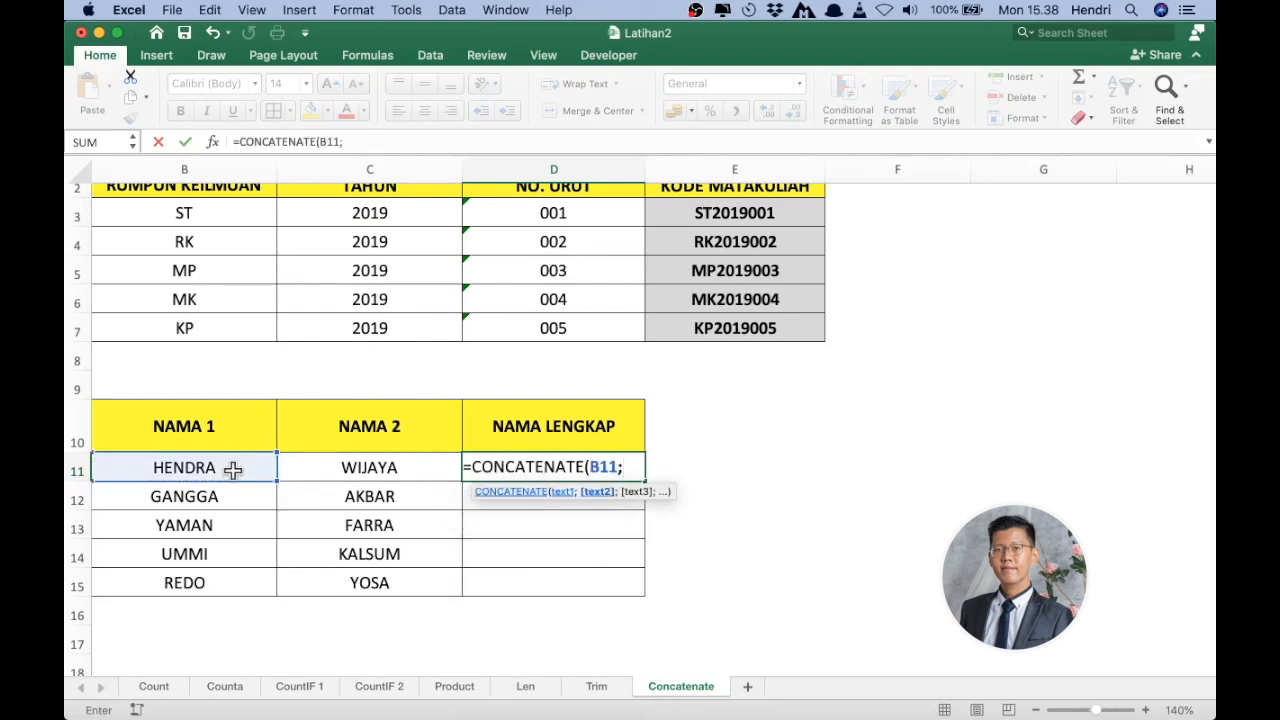
text(" ";)
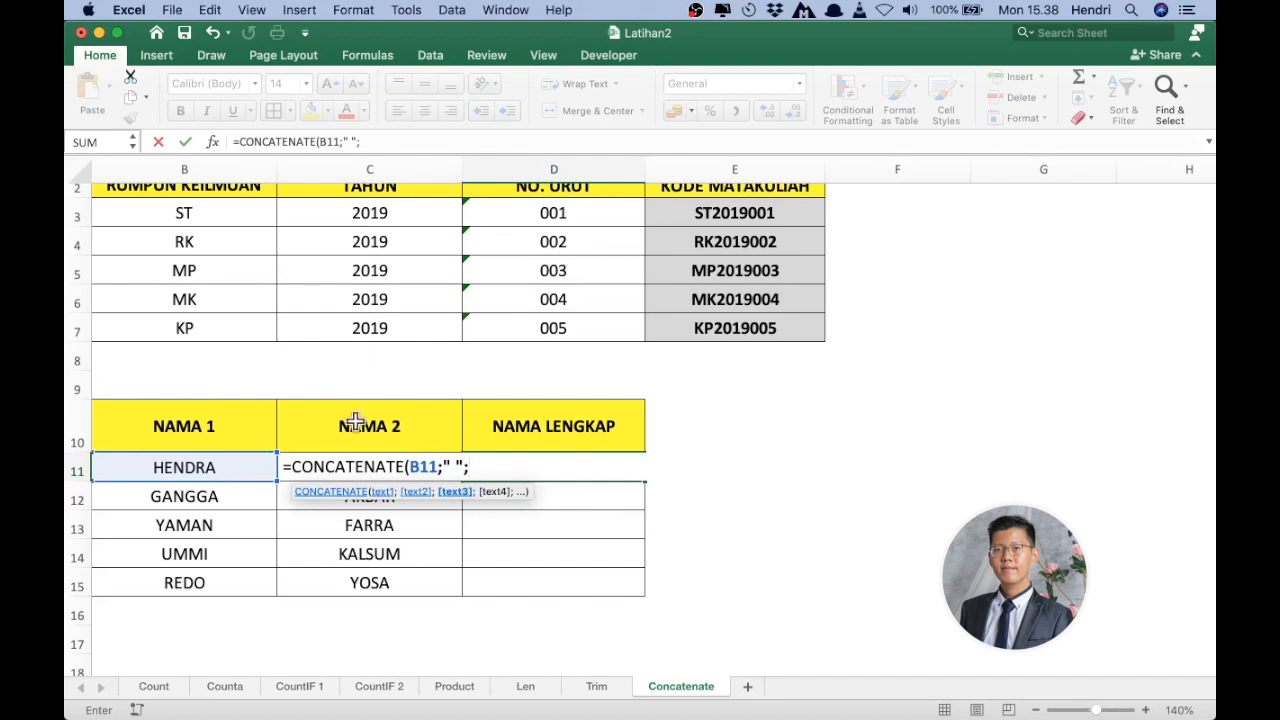
click(310, 496)
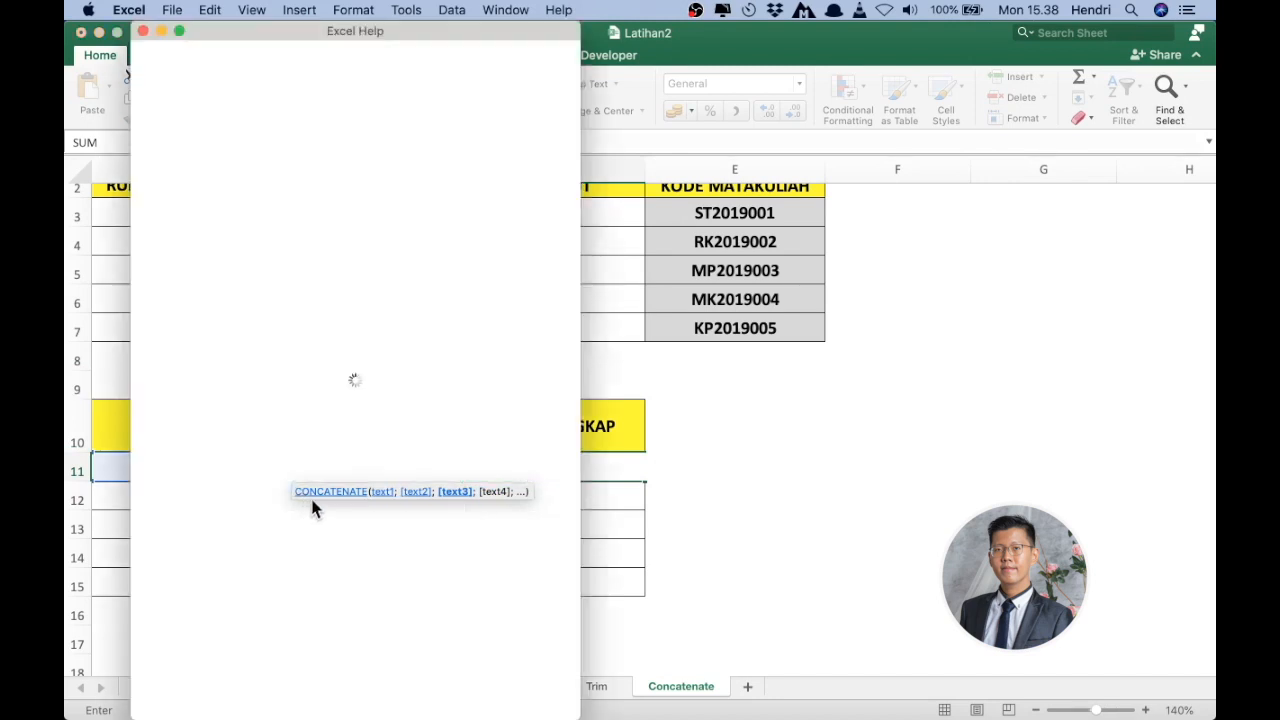
click(143, 32)
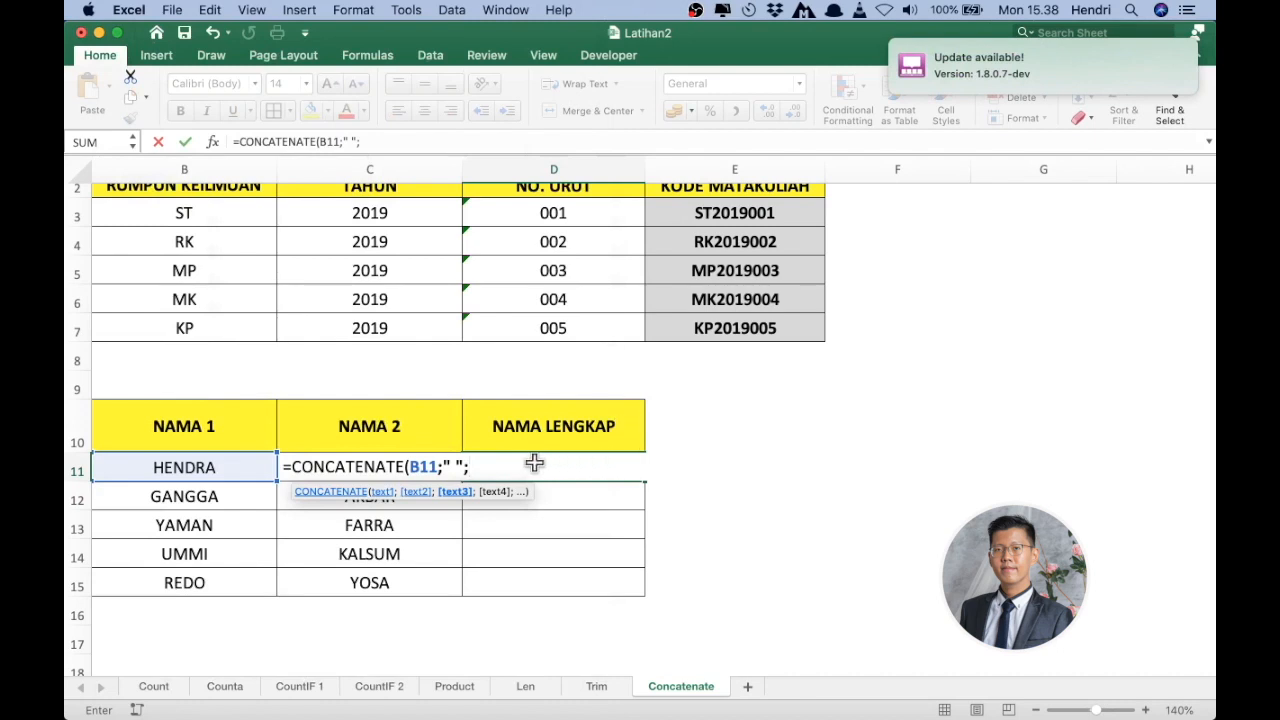
text(c11)
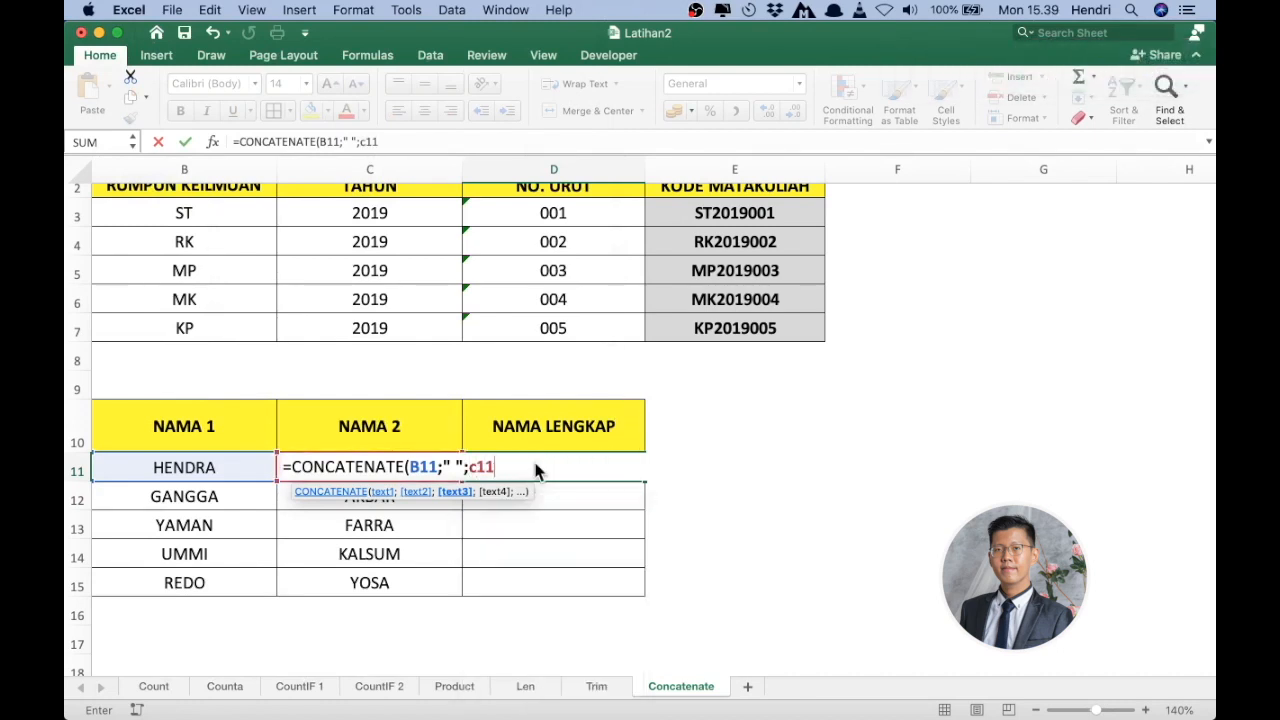
text())
key(Return)
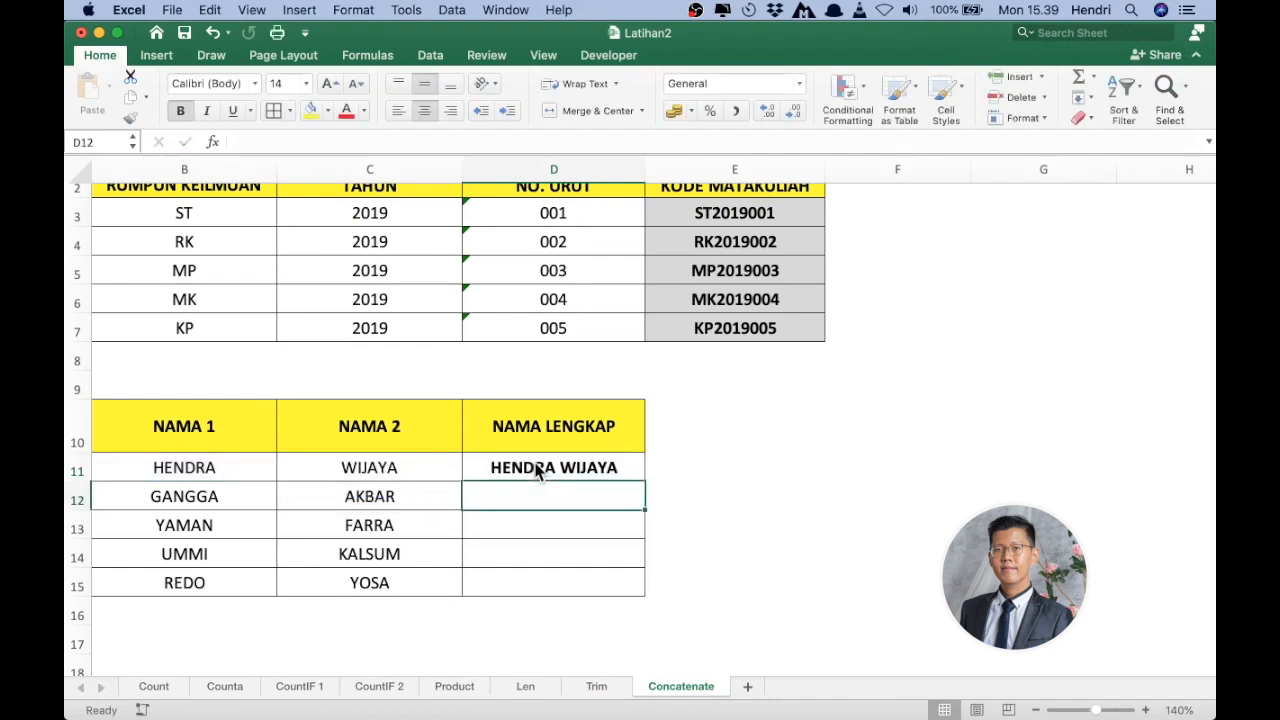
Examine the full-name formula in D11 against its source cells B11 and C11.
click(625, 468)
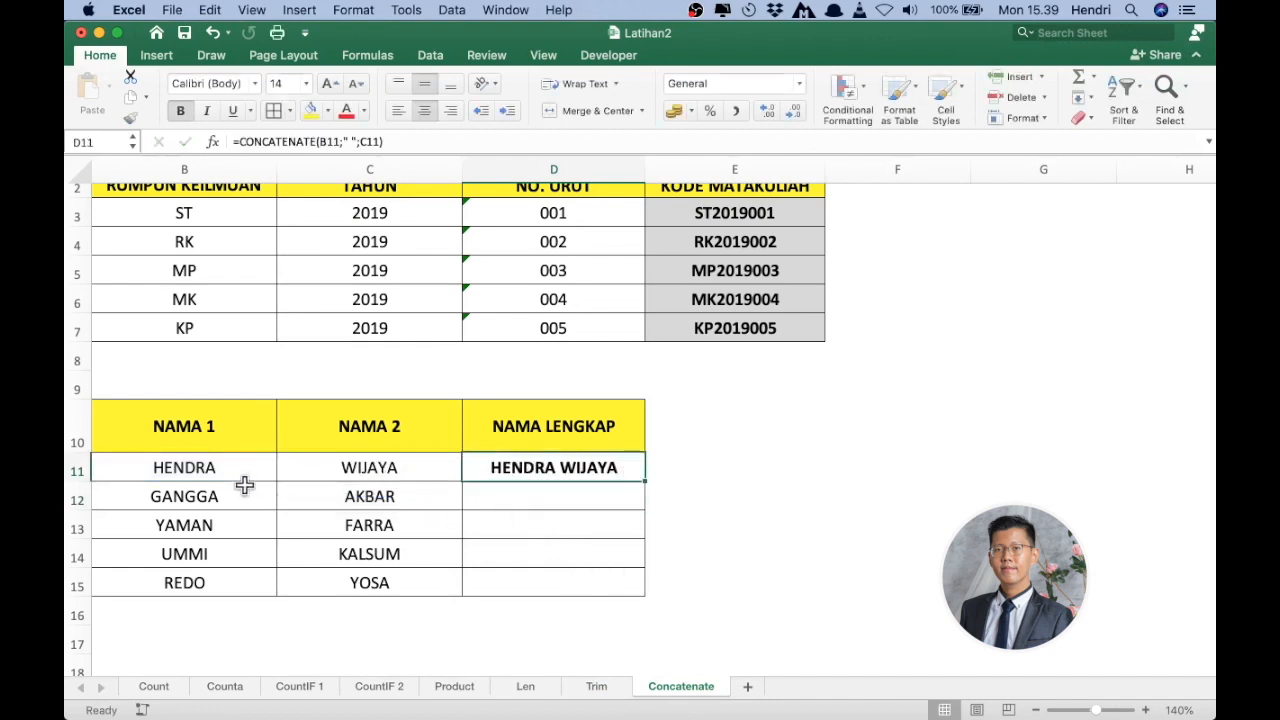
click(213, 470)
click(400, 478)
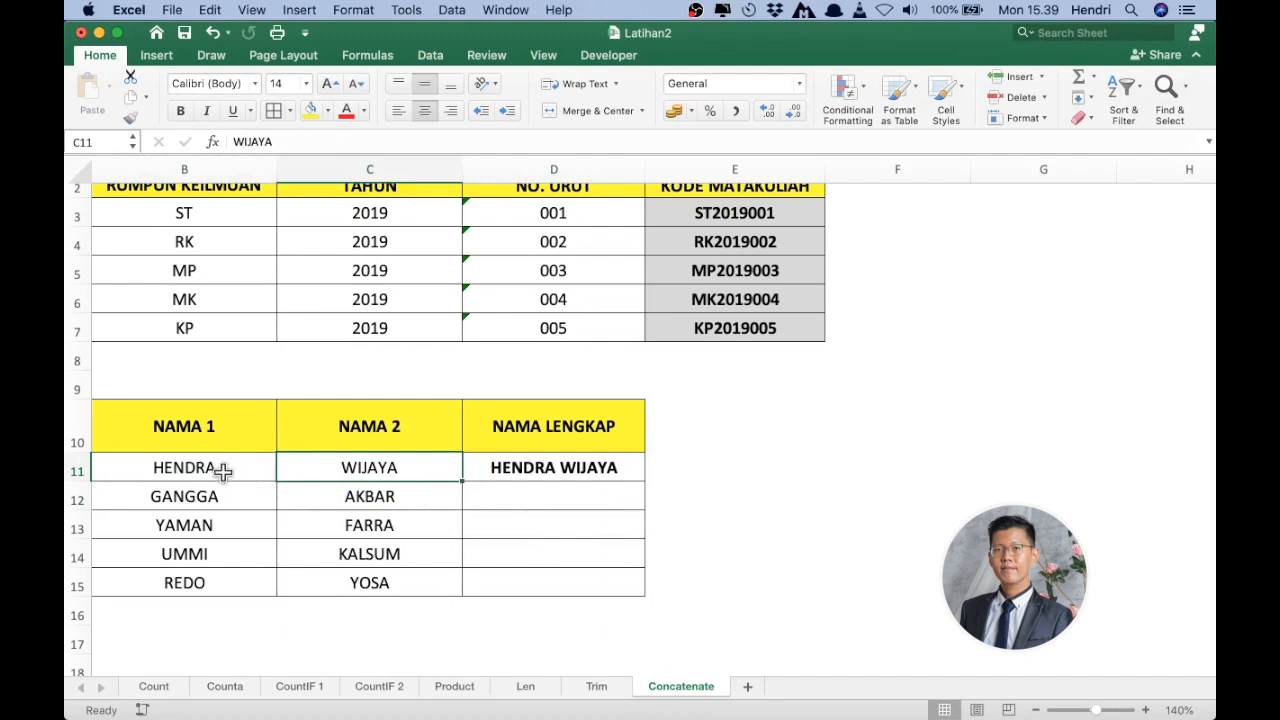
click(223, 468)
click(362, 462)
Fill the D11 full-name formula down through D15 to complete the NAMA LENGKAP column.
click(615, 472)
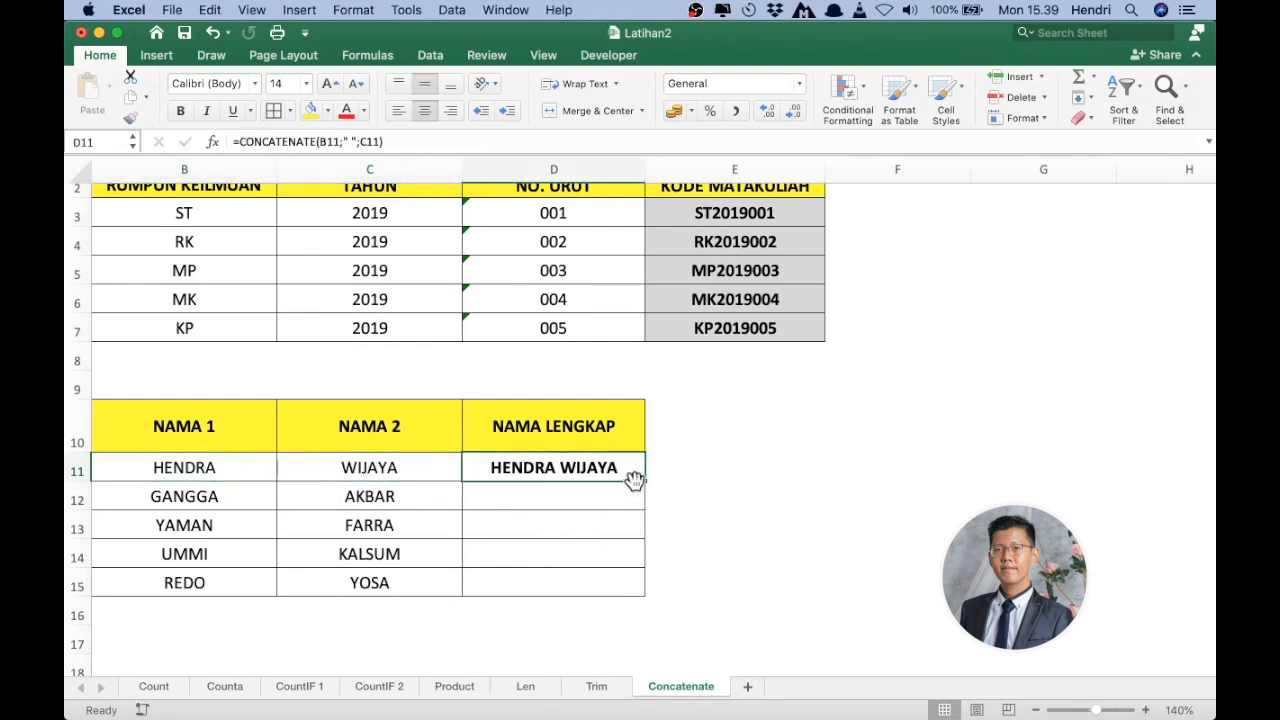
drag(648, 480, 642, 594)
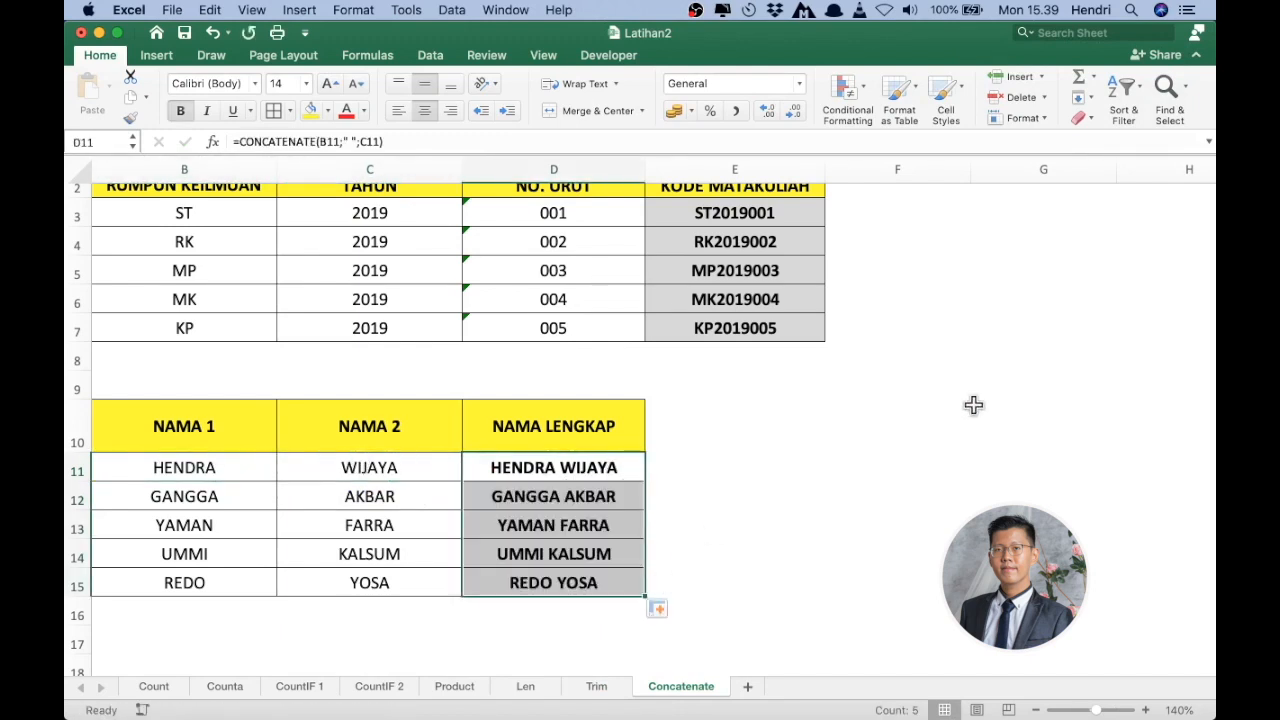
click(820, 477)
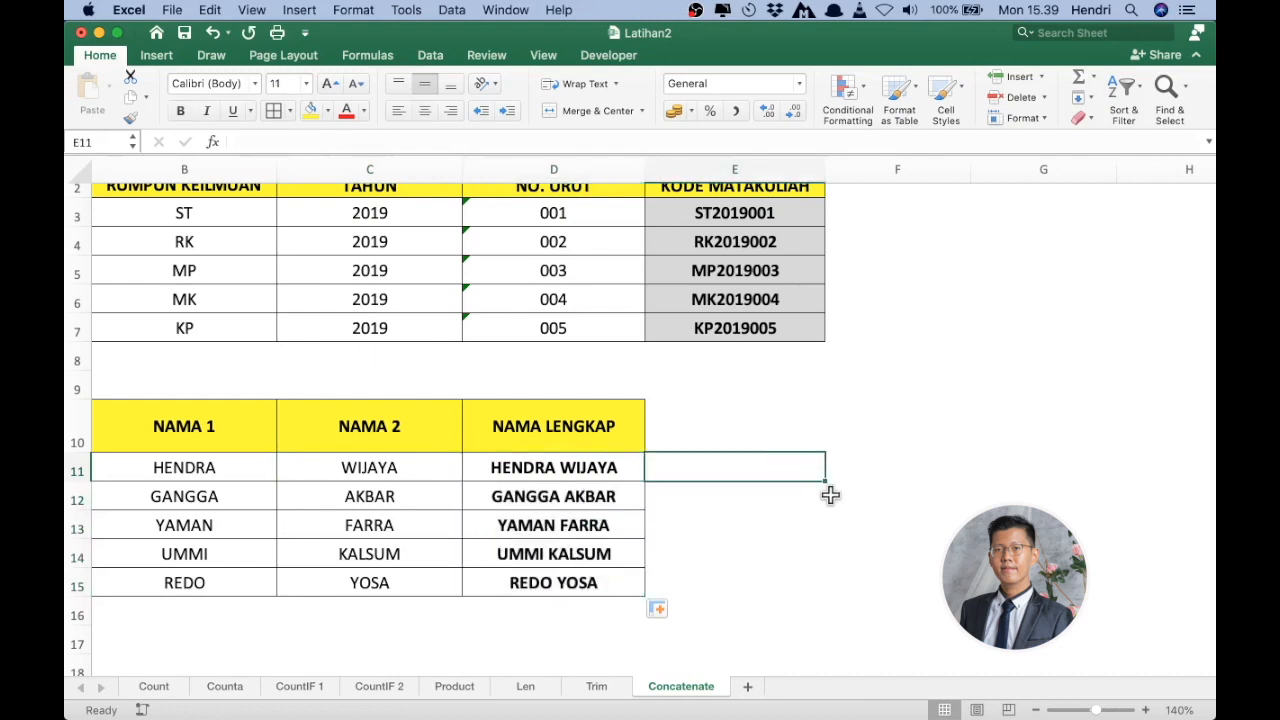
scroll(829, 494, up, 2)
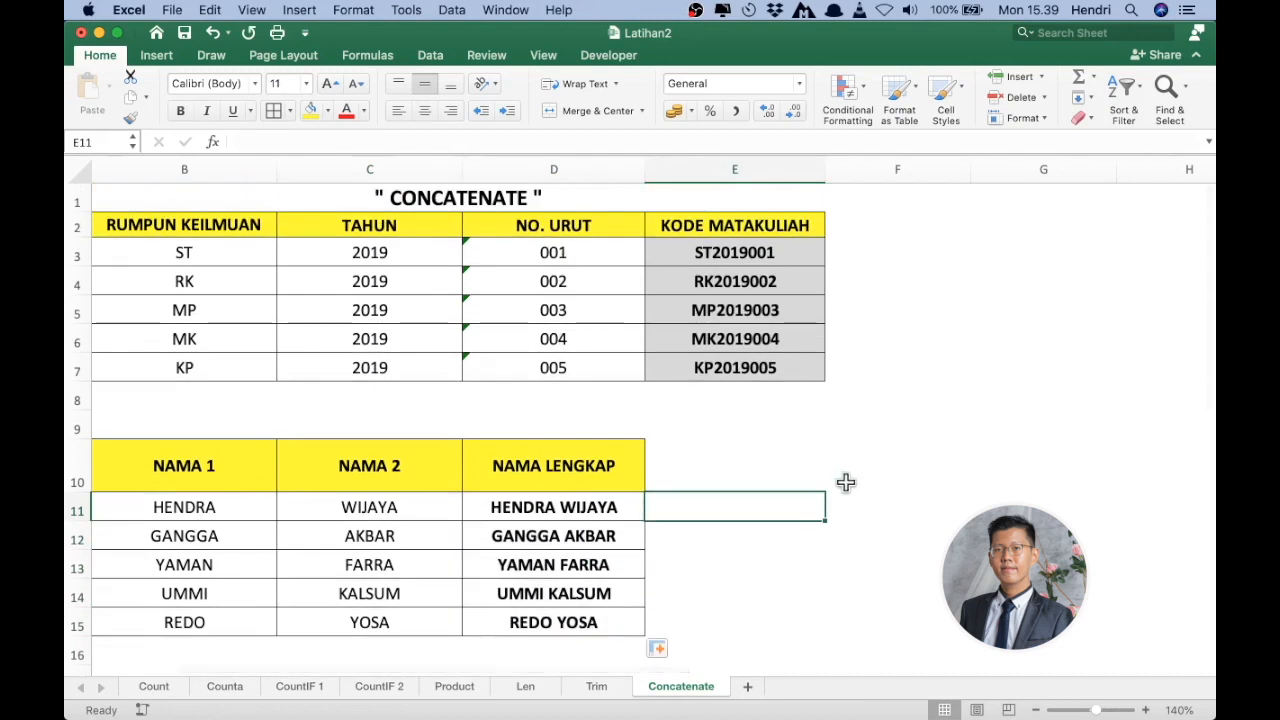
click(752, 463)
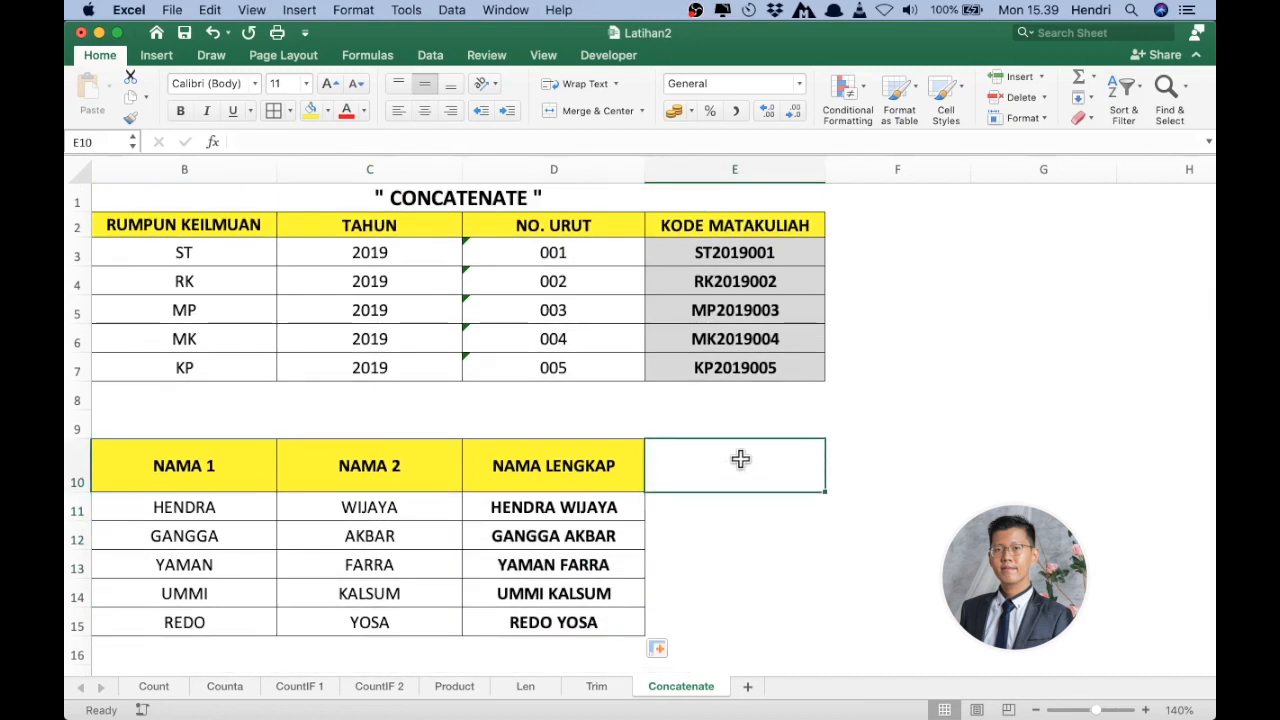